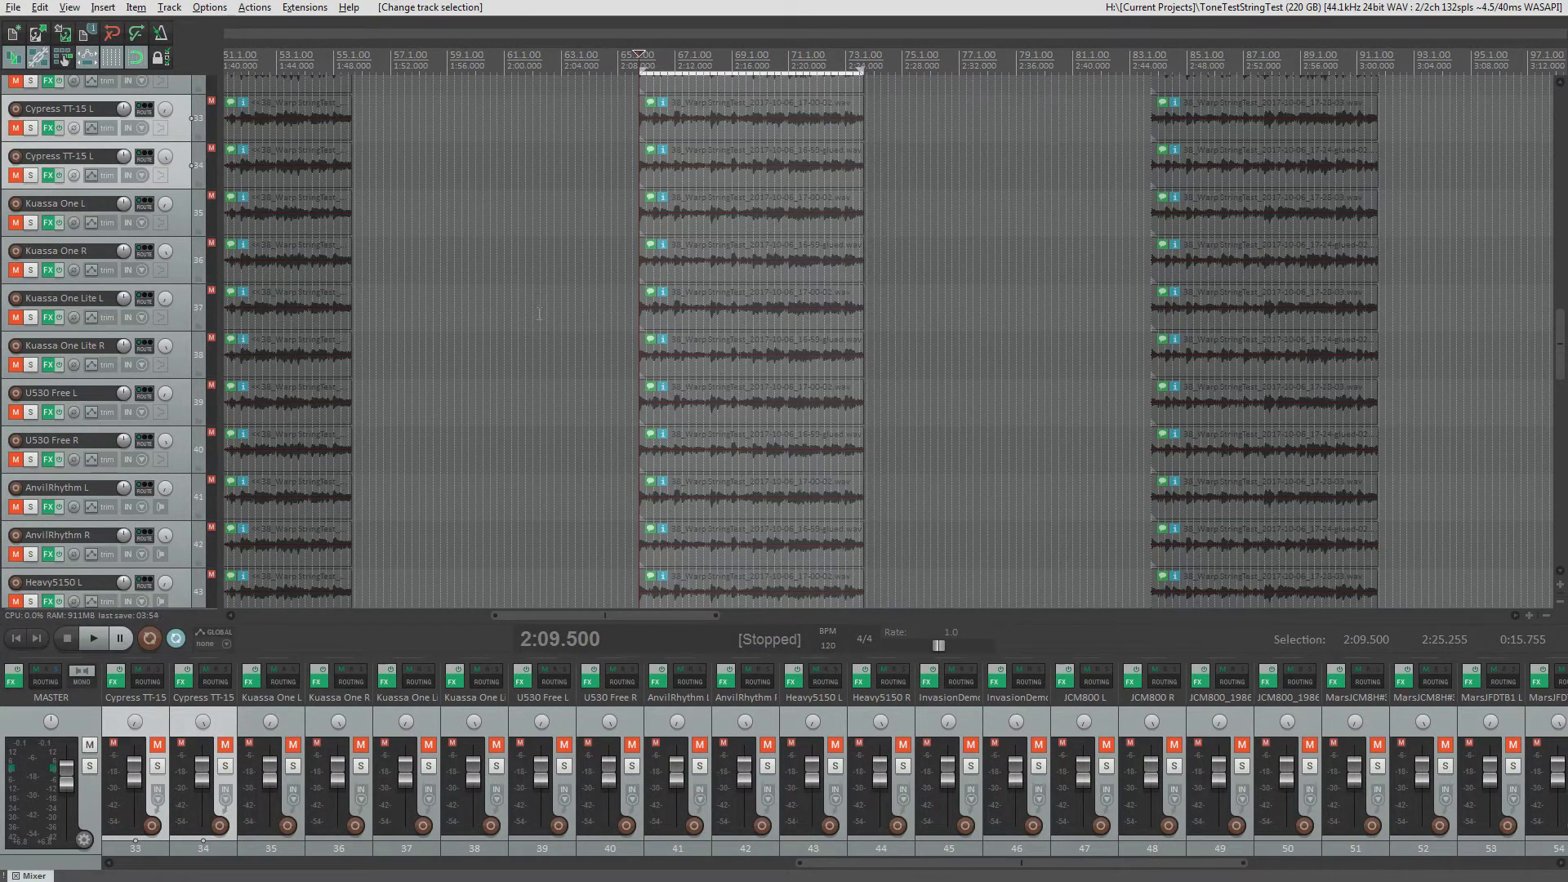
Step: Look through the amp tracks below Cypress TT-15, then close the Rectifier L track's amp interface and effects chain
click(180, 122)
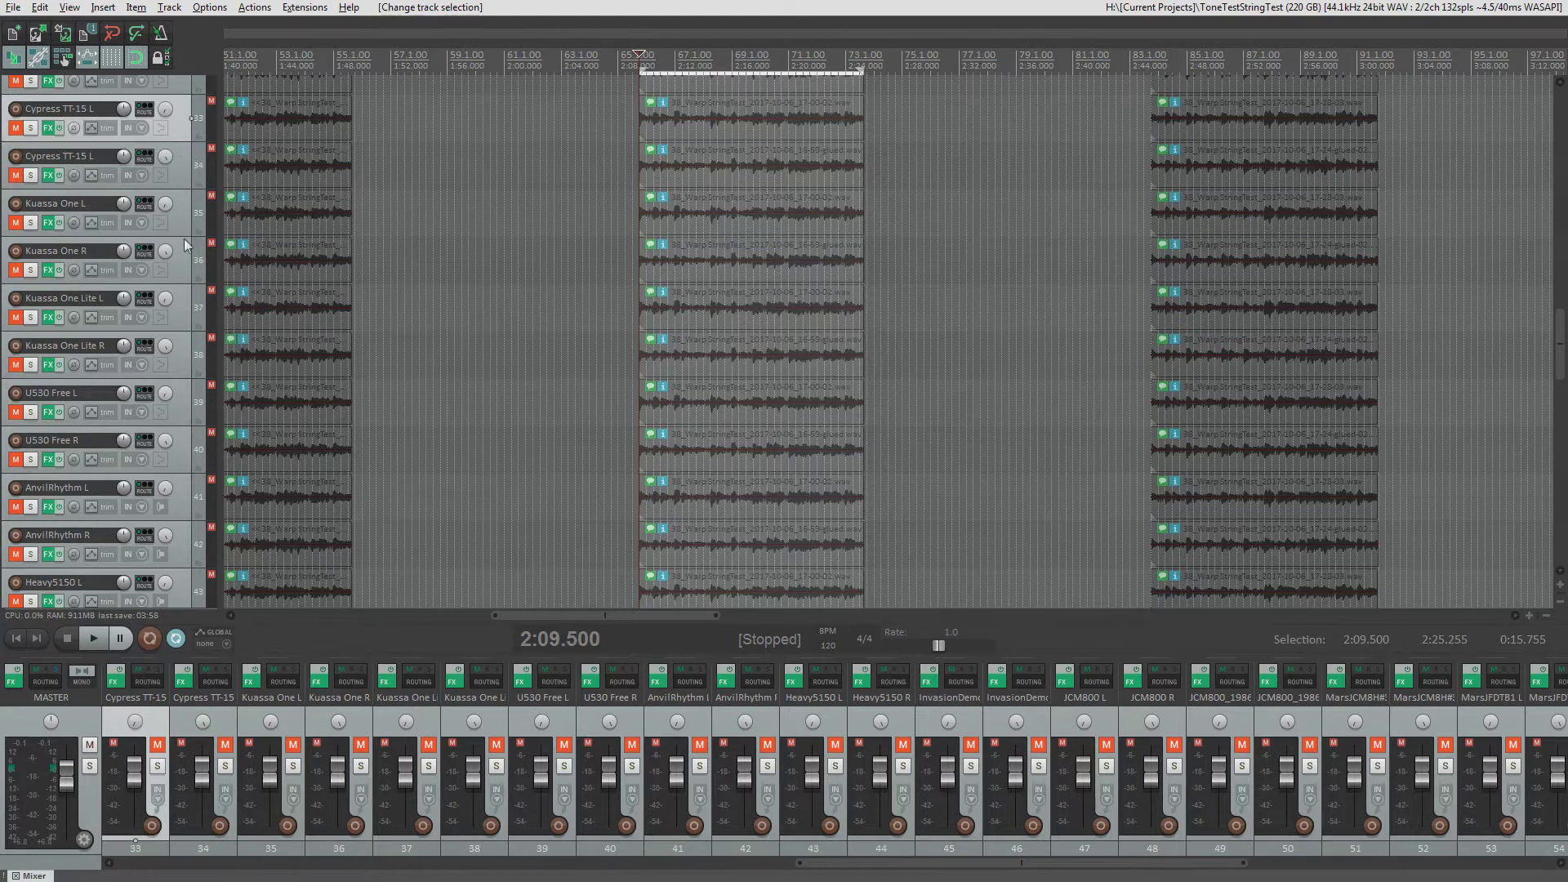
scroll(184, 245, down, 8)
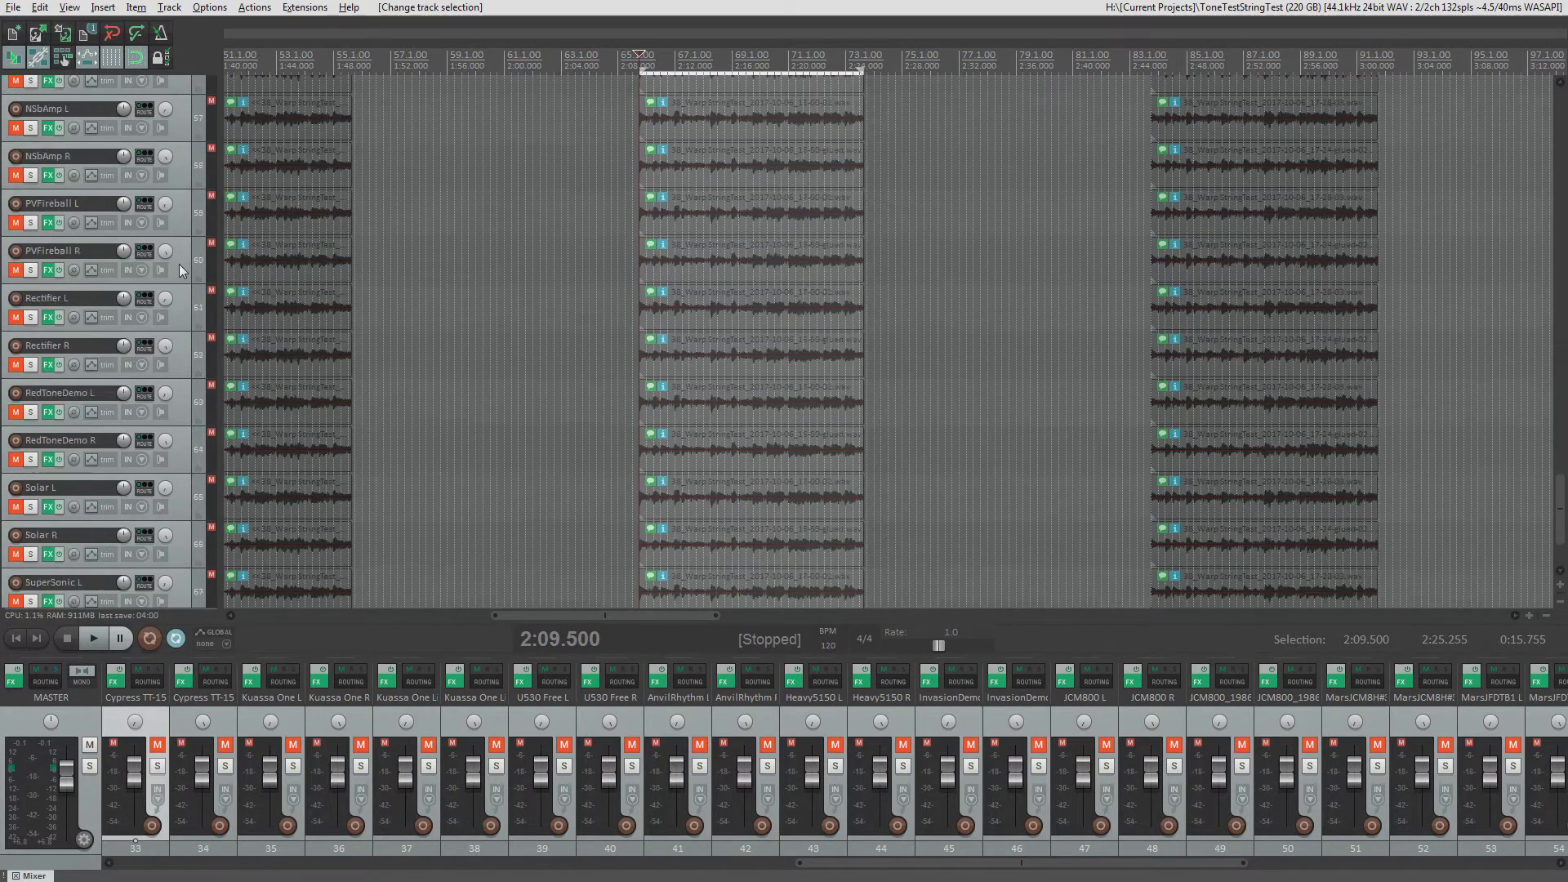
scroll(179, 263, down, 3)
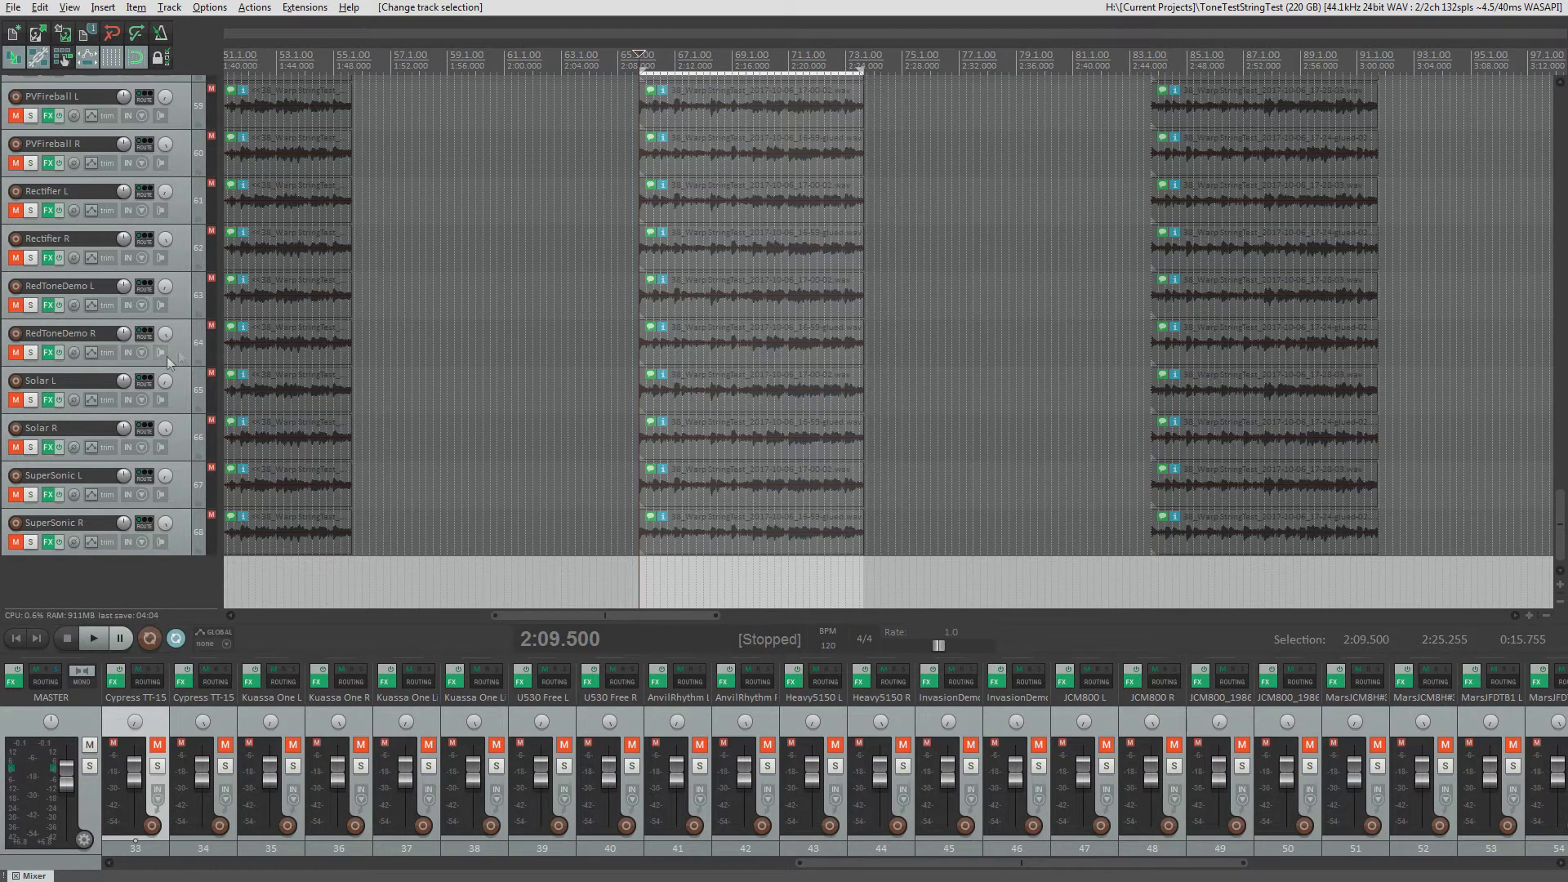
scroll(181, 446, up, 2)
scroll(175, 432, up, 4)
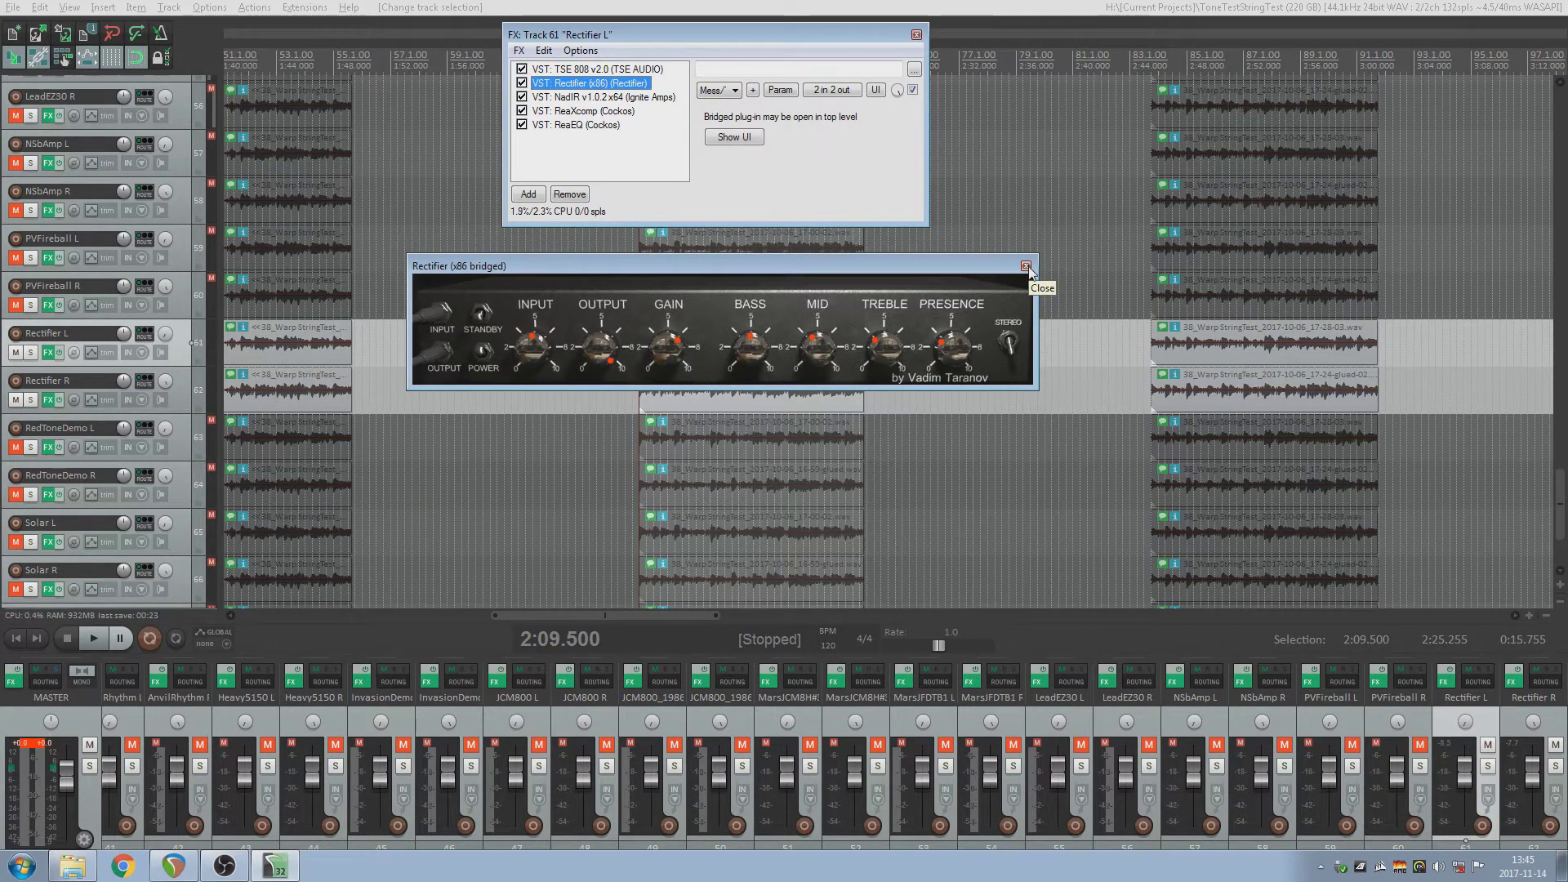
click(1026, 266)
click(916, 36)
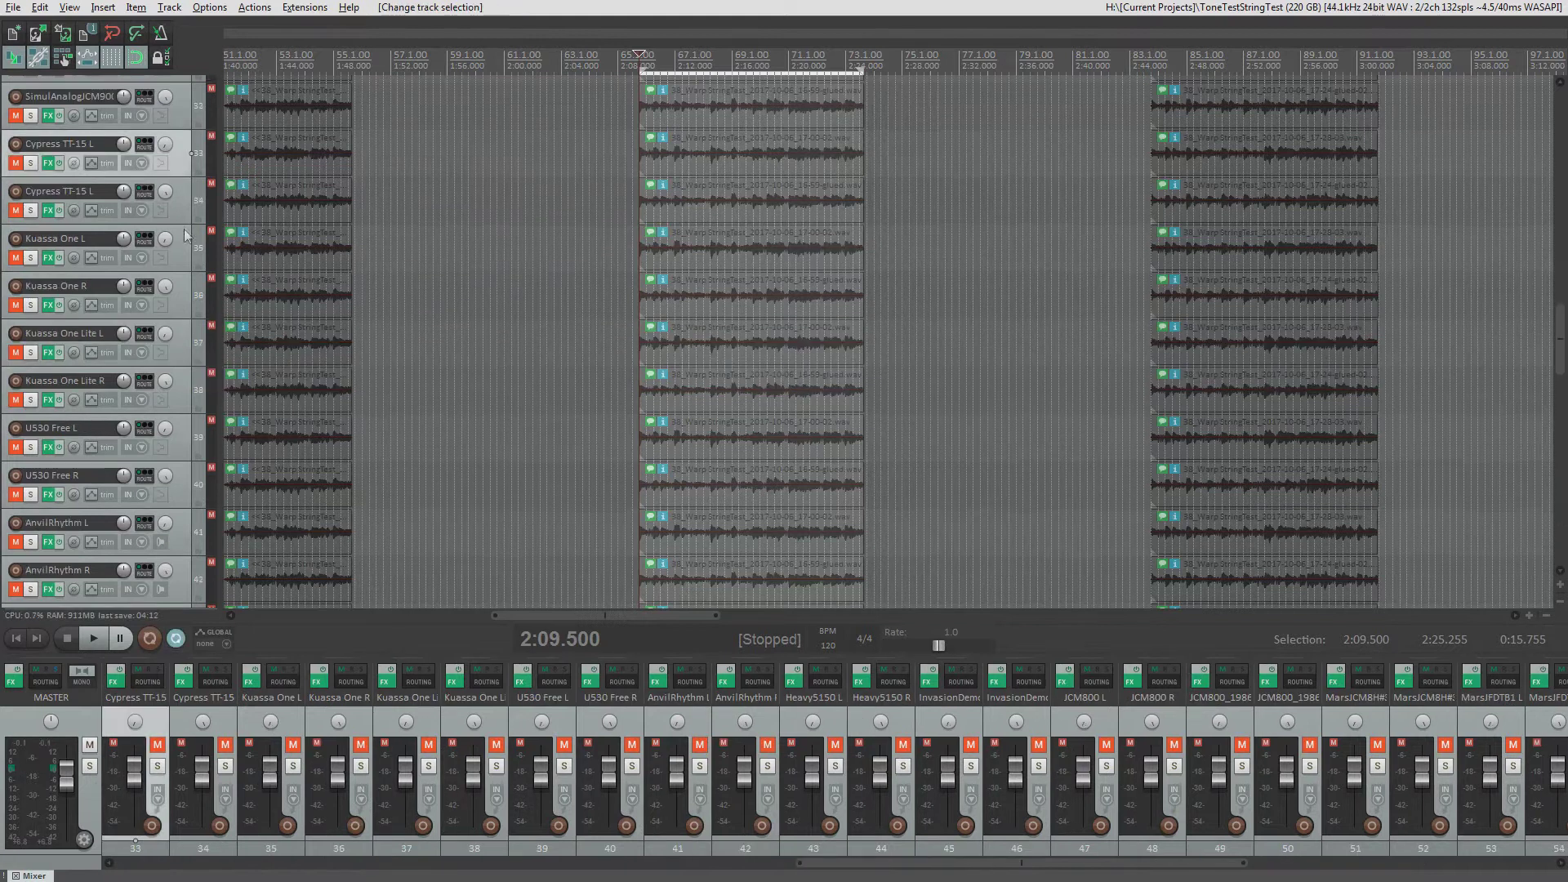
click(183, 214)
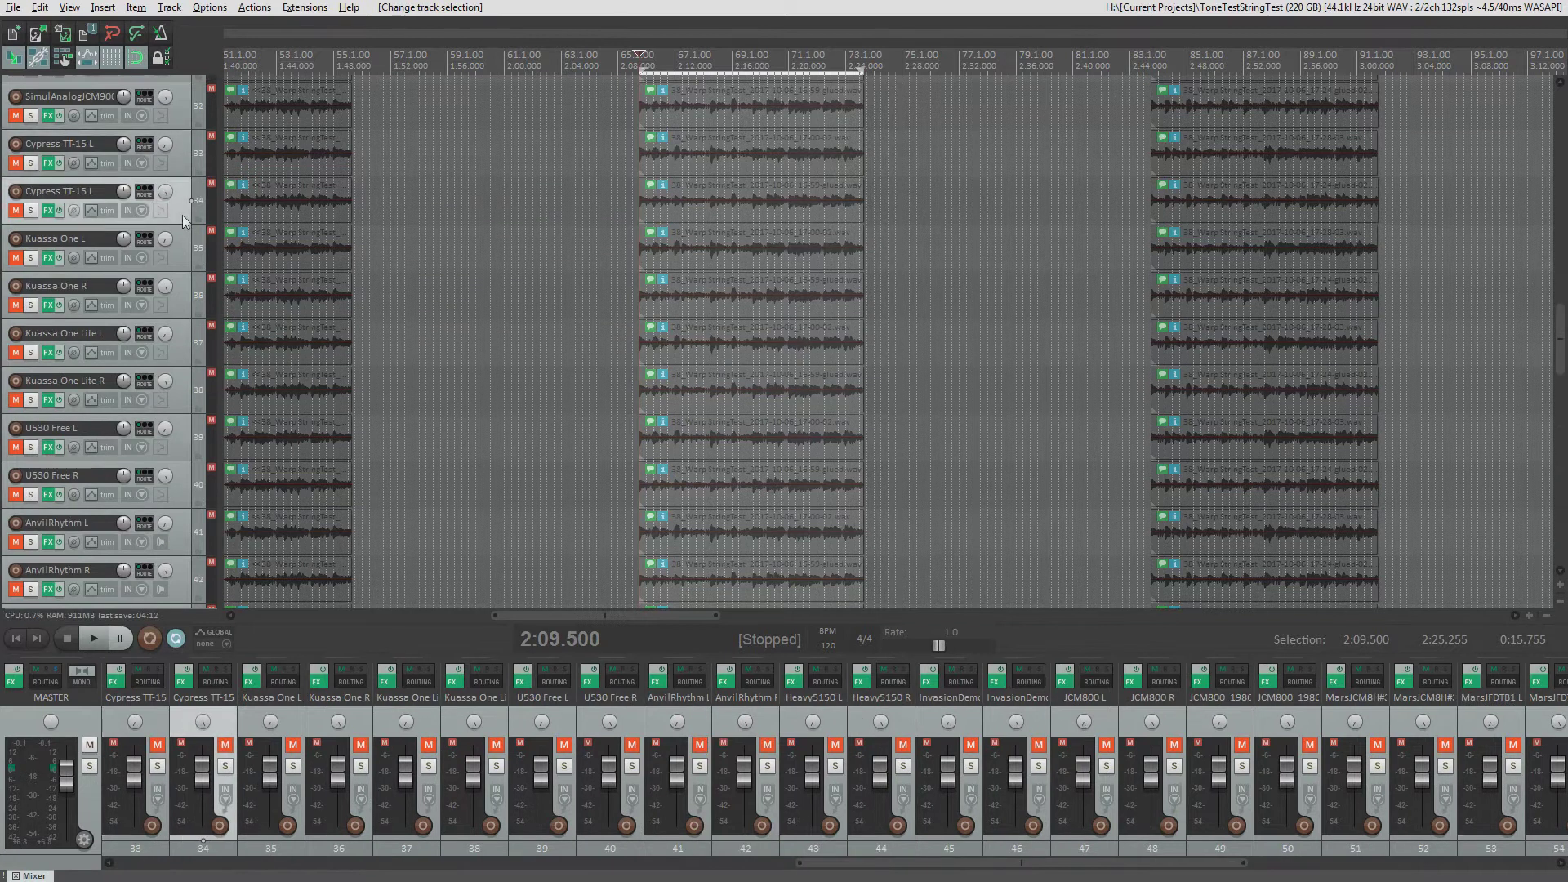
scroll(178, 214, down, 1)
click(179, 208)
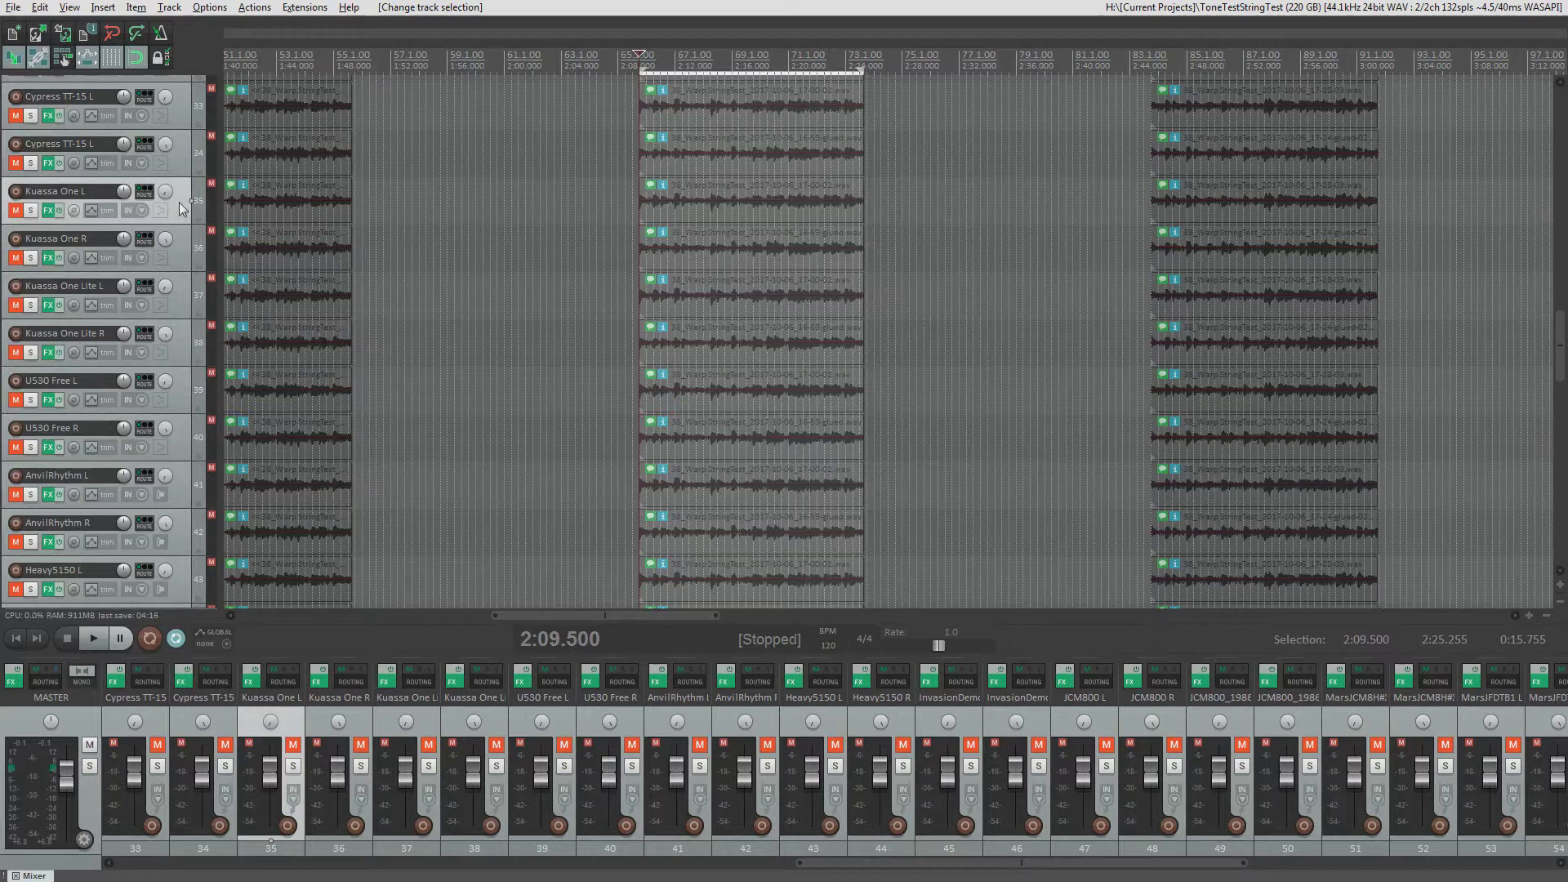
click(186, 160)
click(179, 194)
click(183, 168)
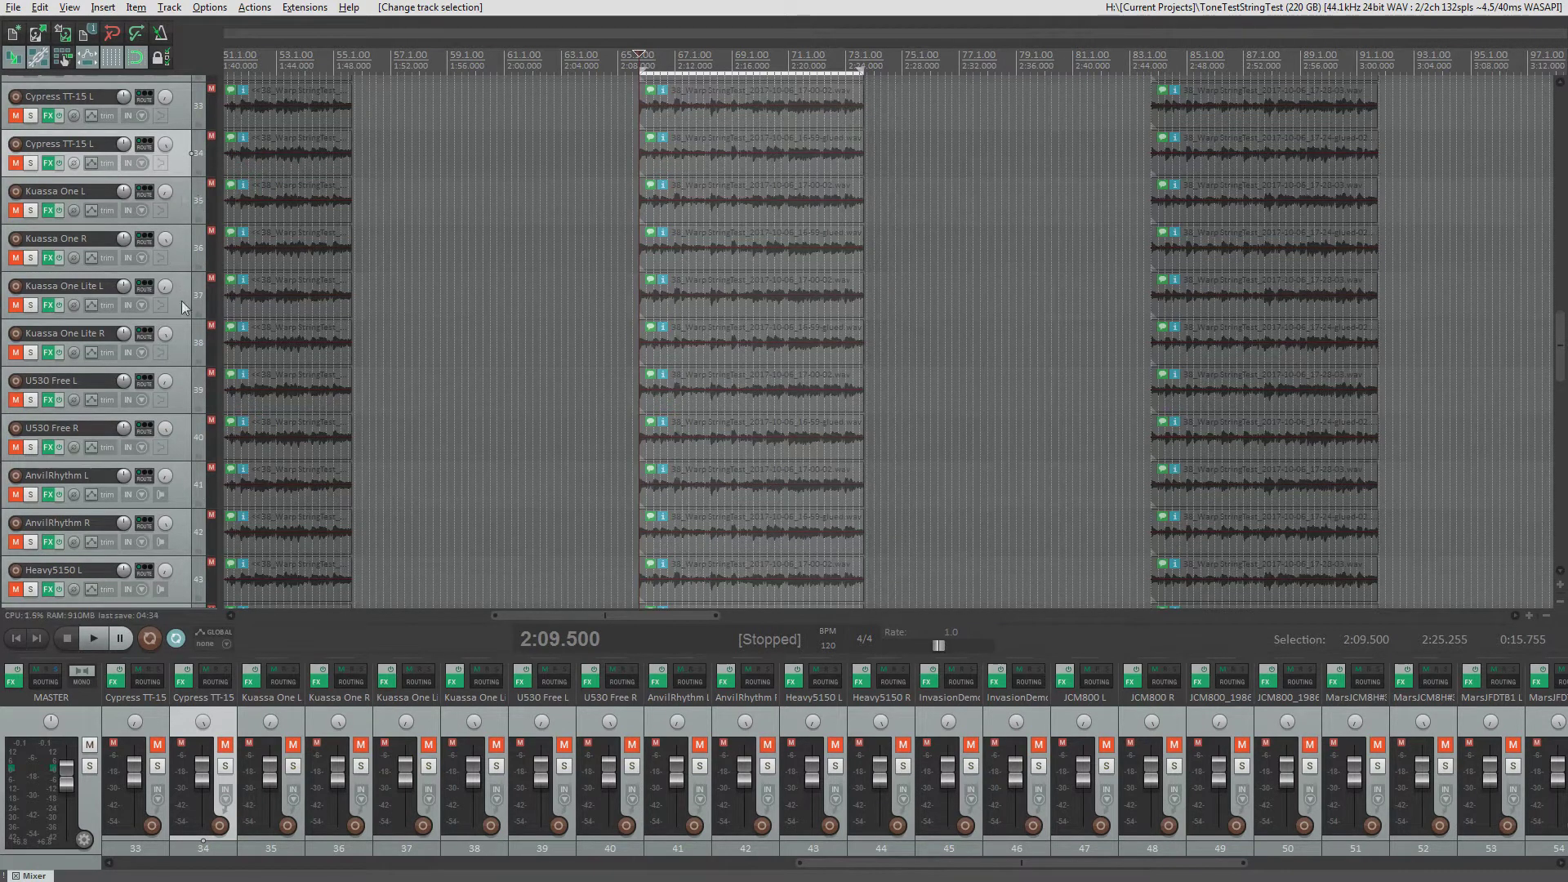
scroll(181, 302, down, 5)
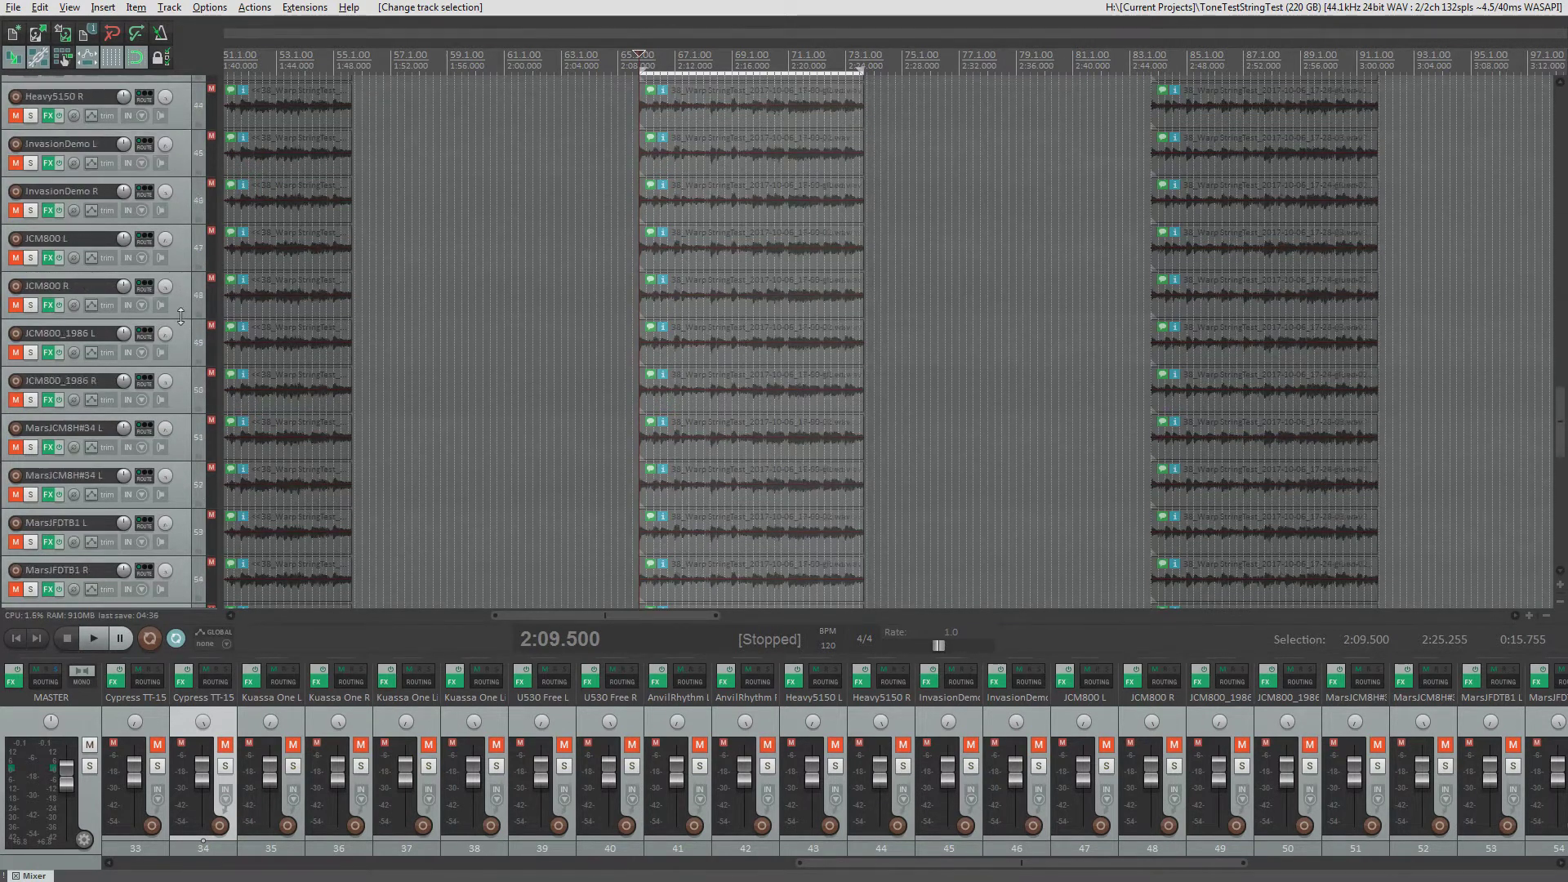
scroll(178, 312, up, 5)
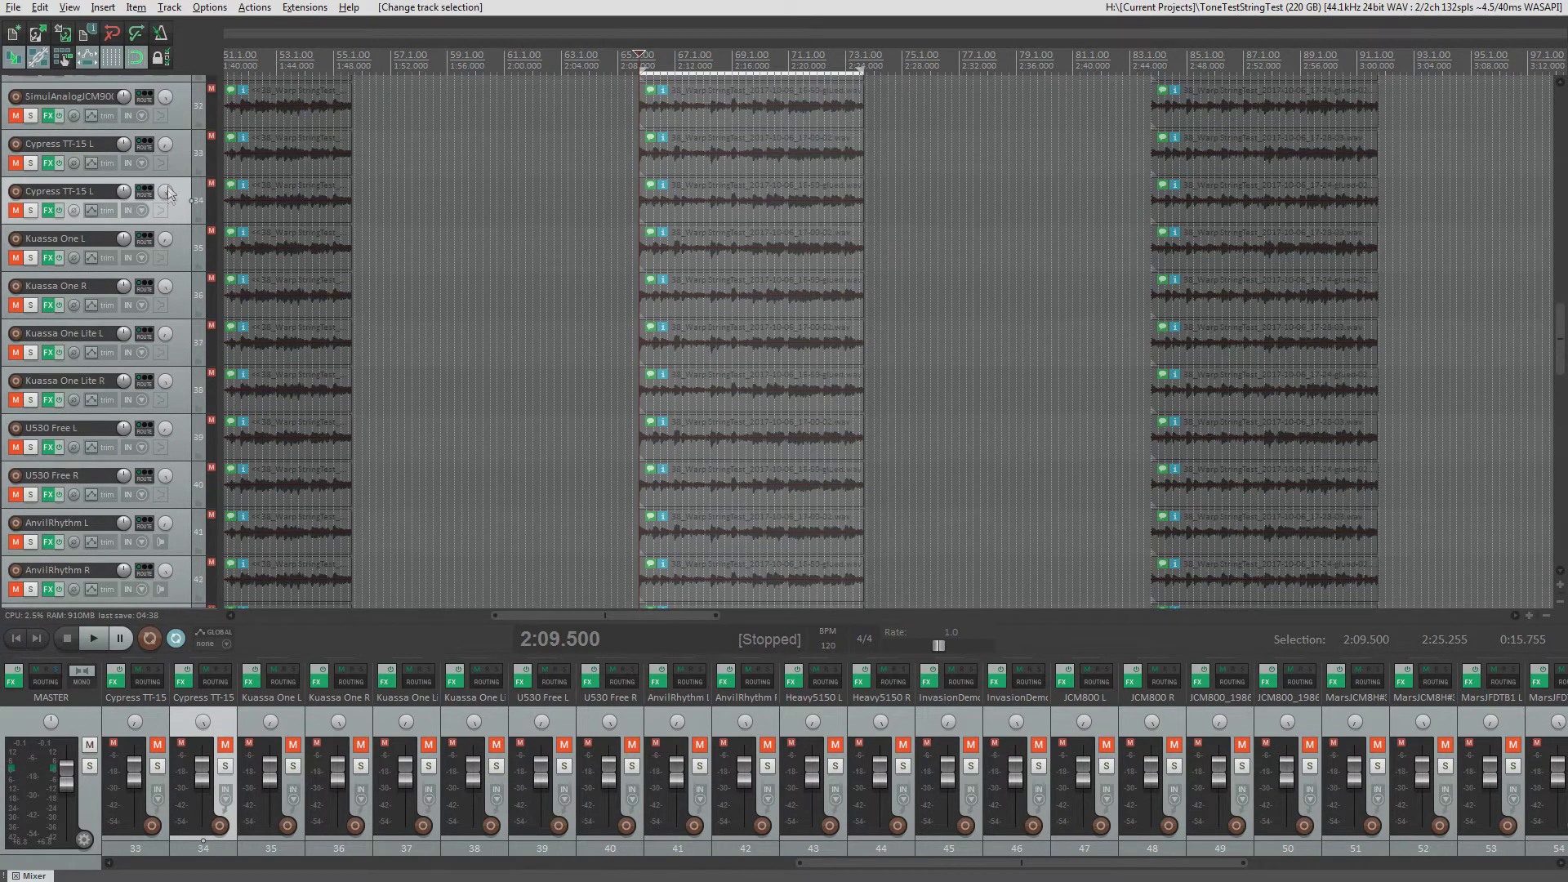
Step: Select both Cypress TT-15 L tracks and view the Cypress amp and NadIR's graphical interface in track 34's effects chain
click(184, 164)
ctrl+click(185, 198)
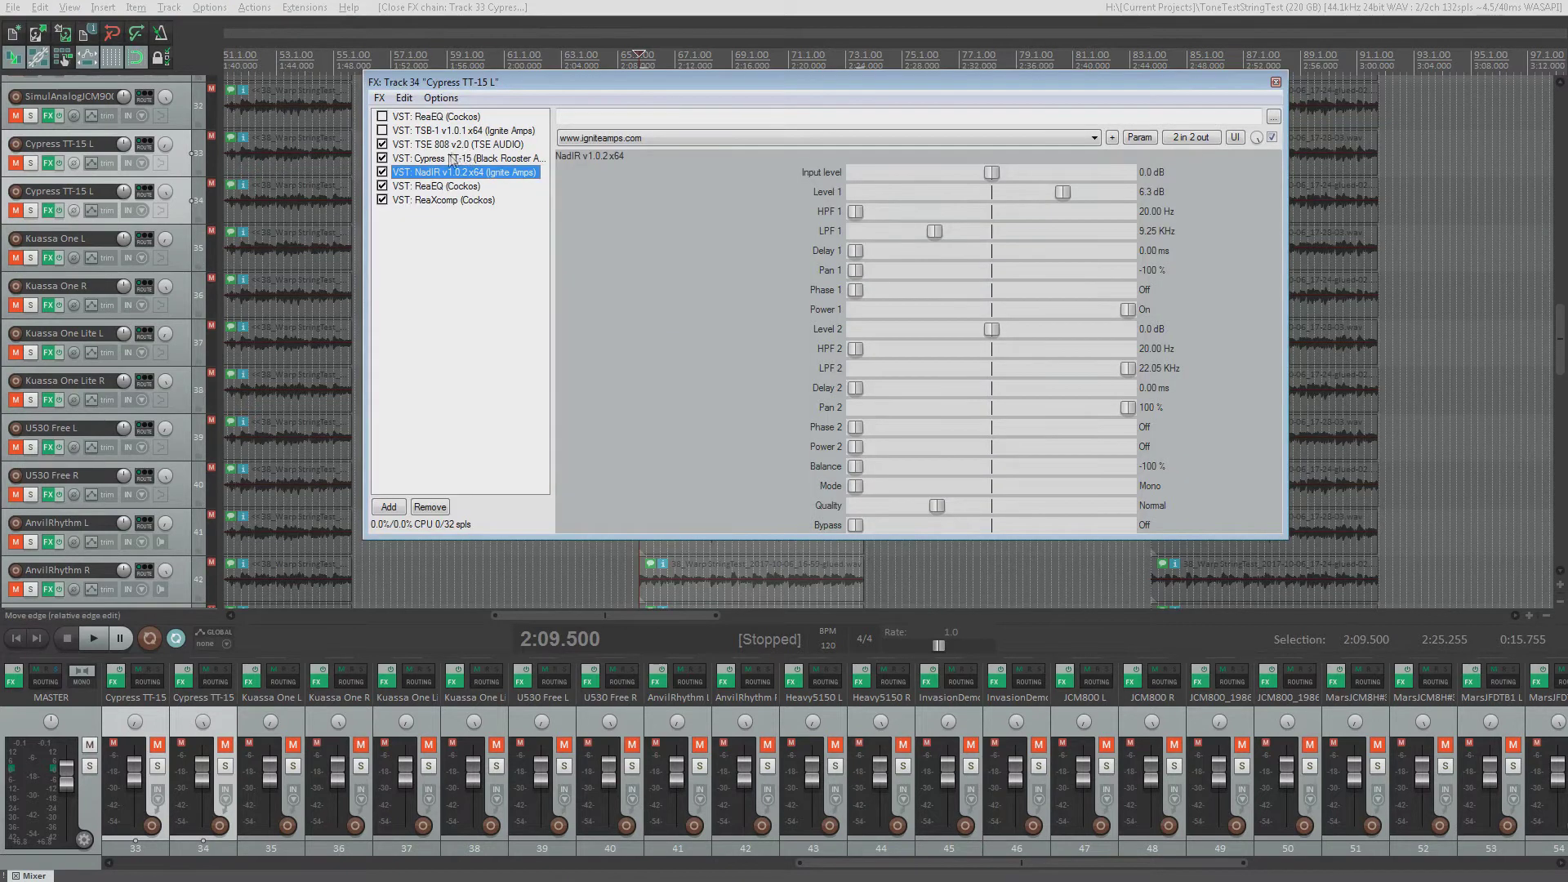
click(450, 159)
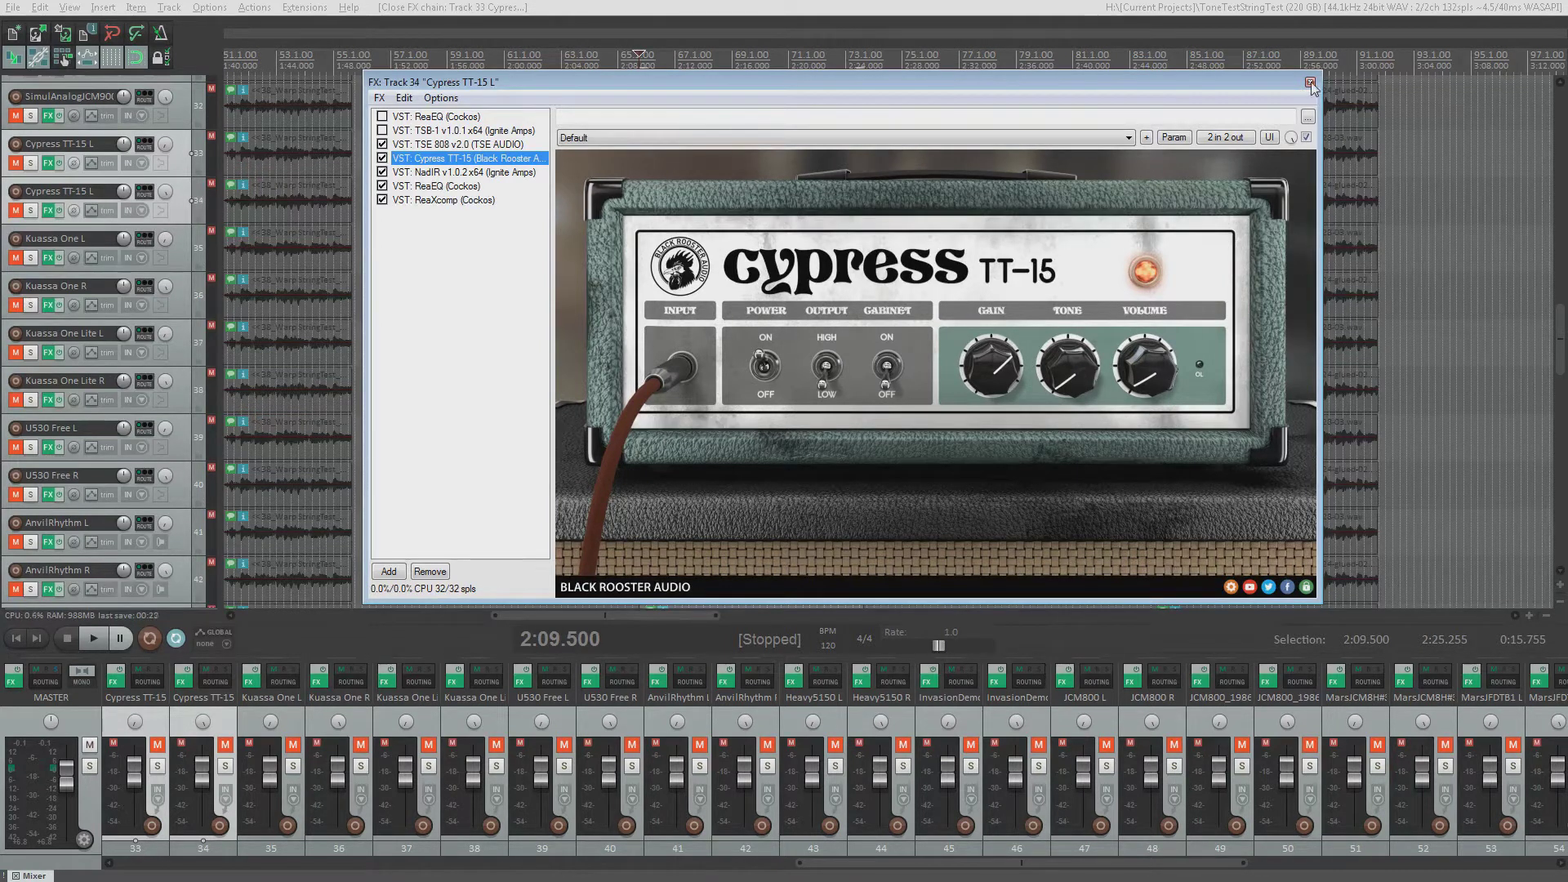
click(483, 173)
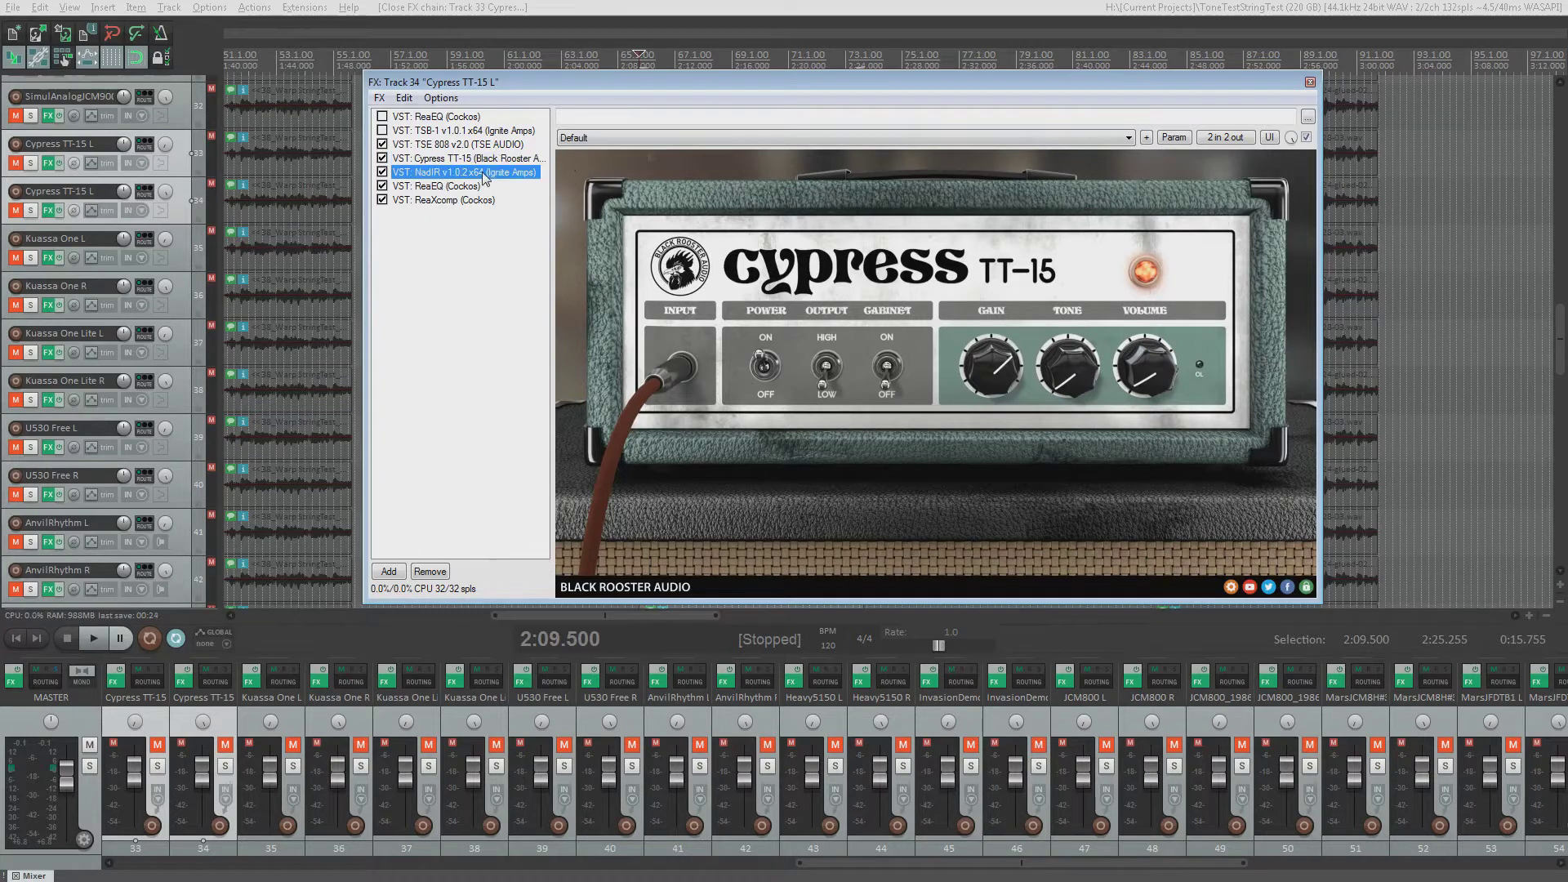
click(1269, 138)
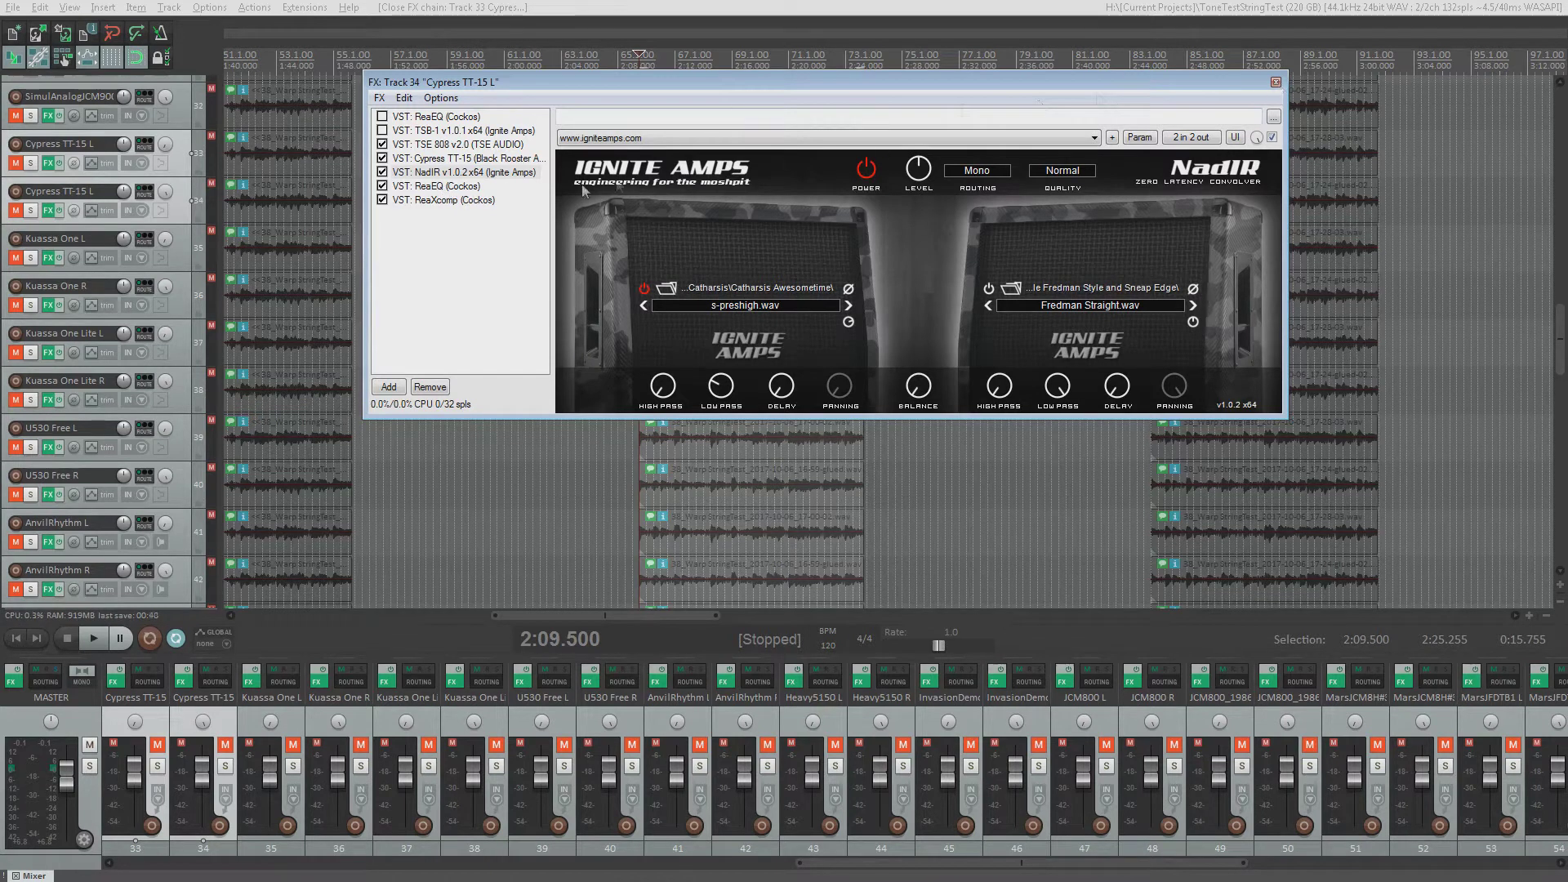
Step: Examine the high-shelf and low-pass bands of the ReaEQ placed after NadIR on track 34
click(461, 187)
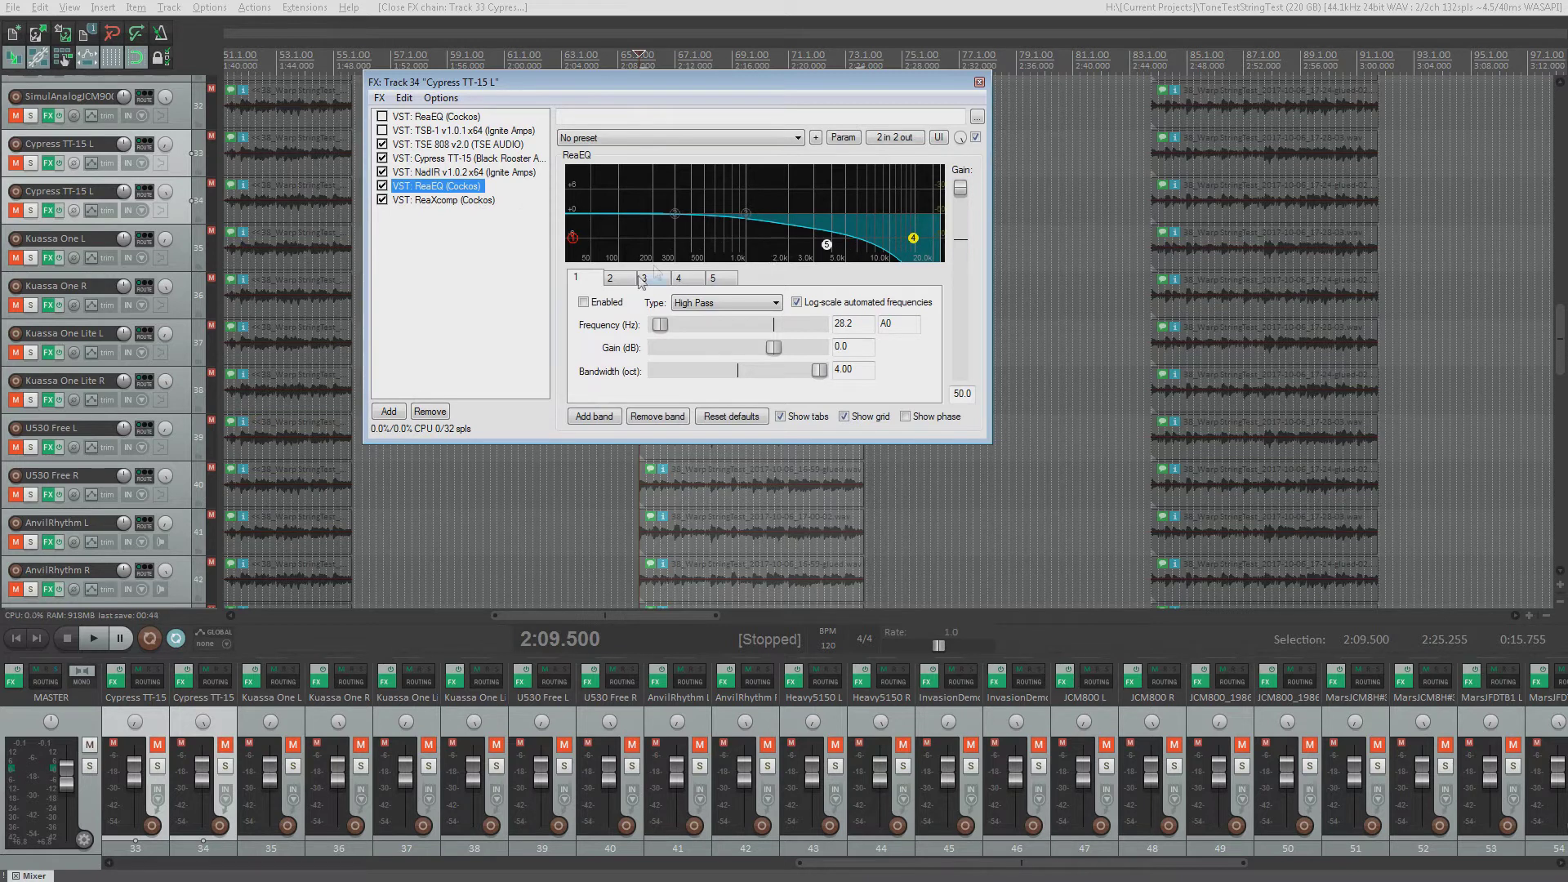
click(826, 244)
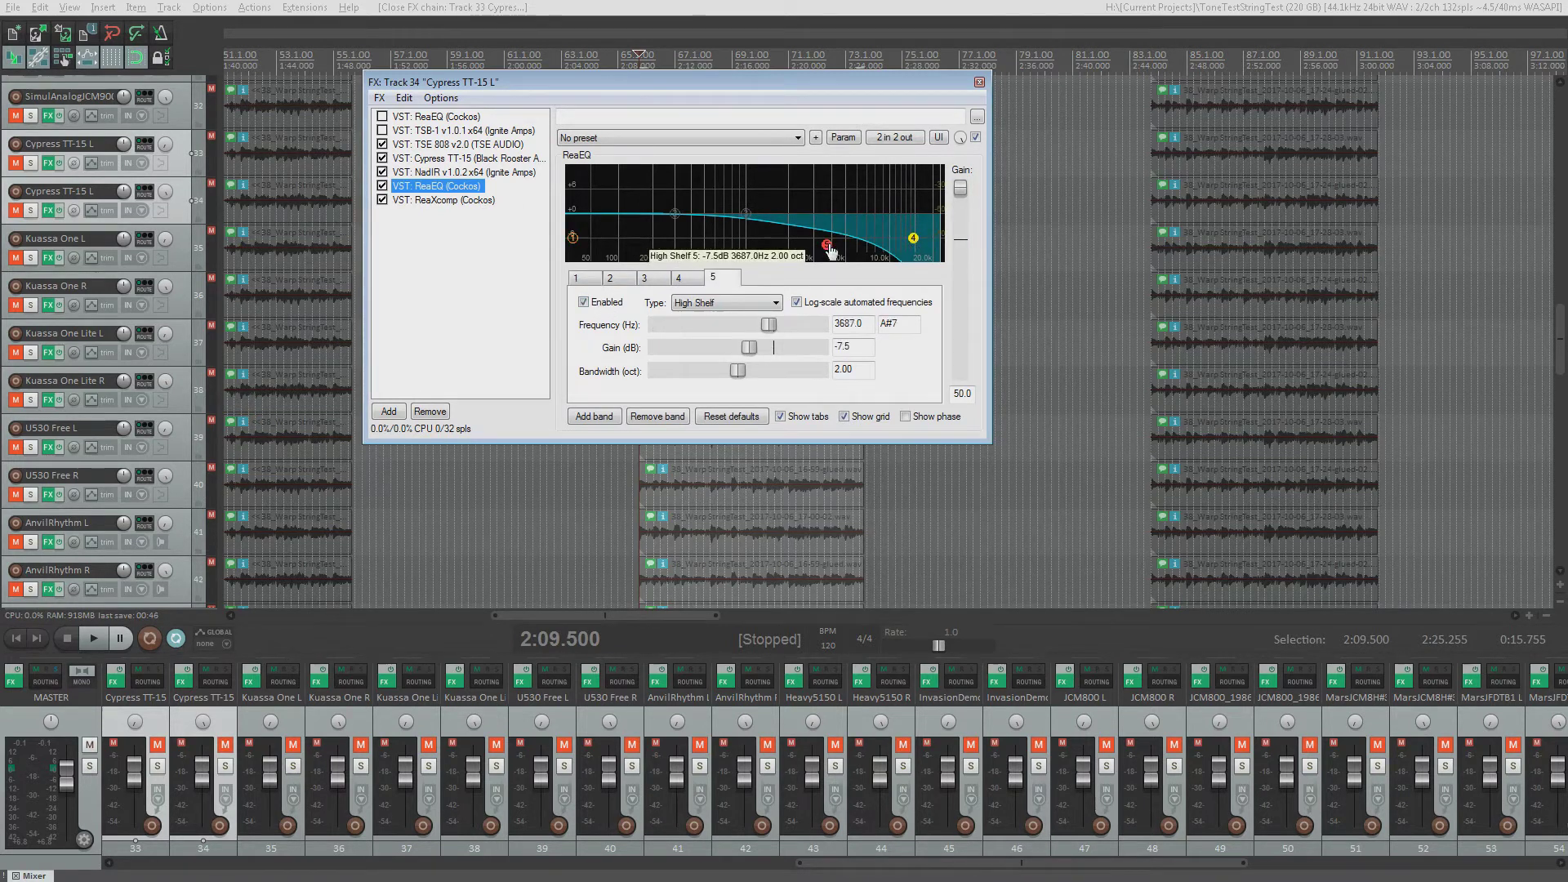
click(910, 240)
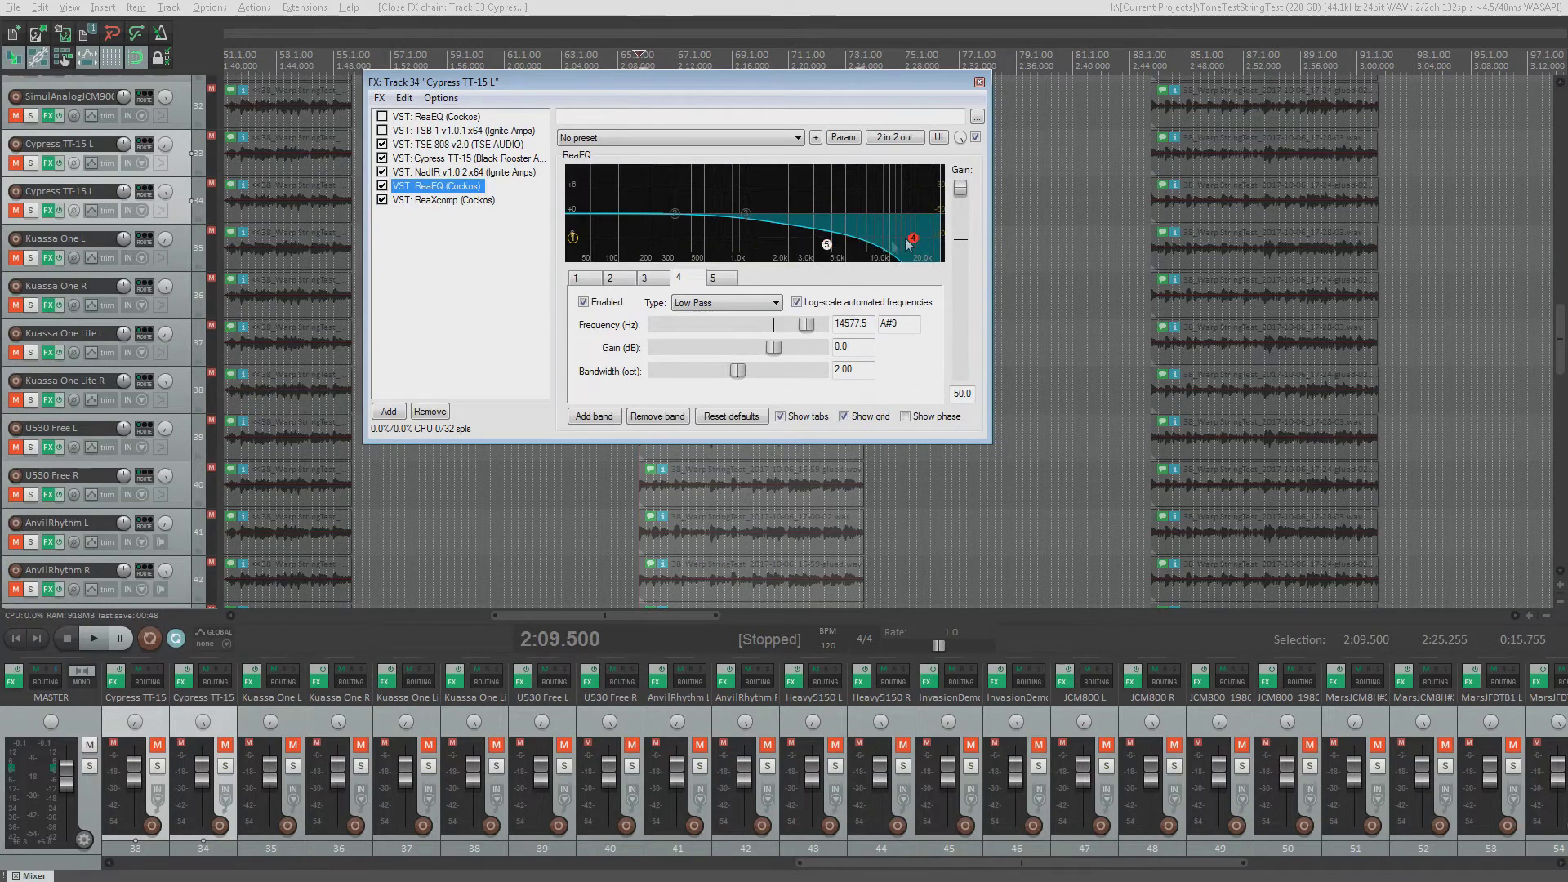
Step: Compare NadIR's low-pass setting with ReaEQ, view the ReaXcomp settings, and close track 34's effects chain
click(479, 173)
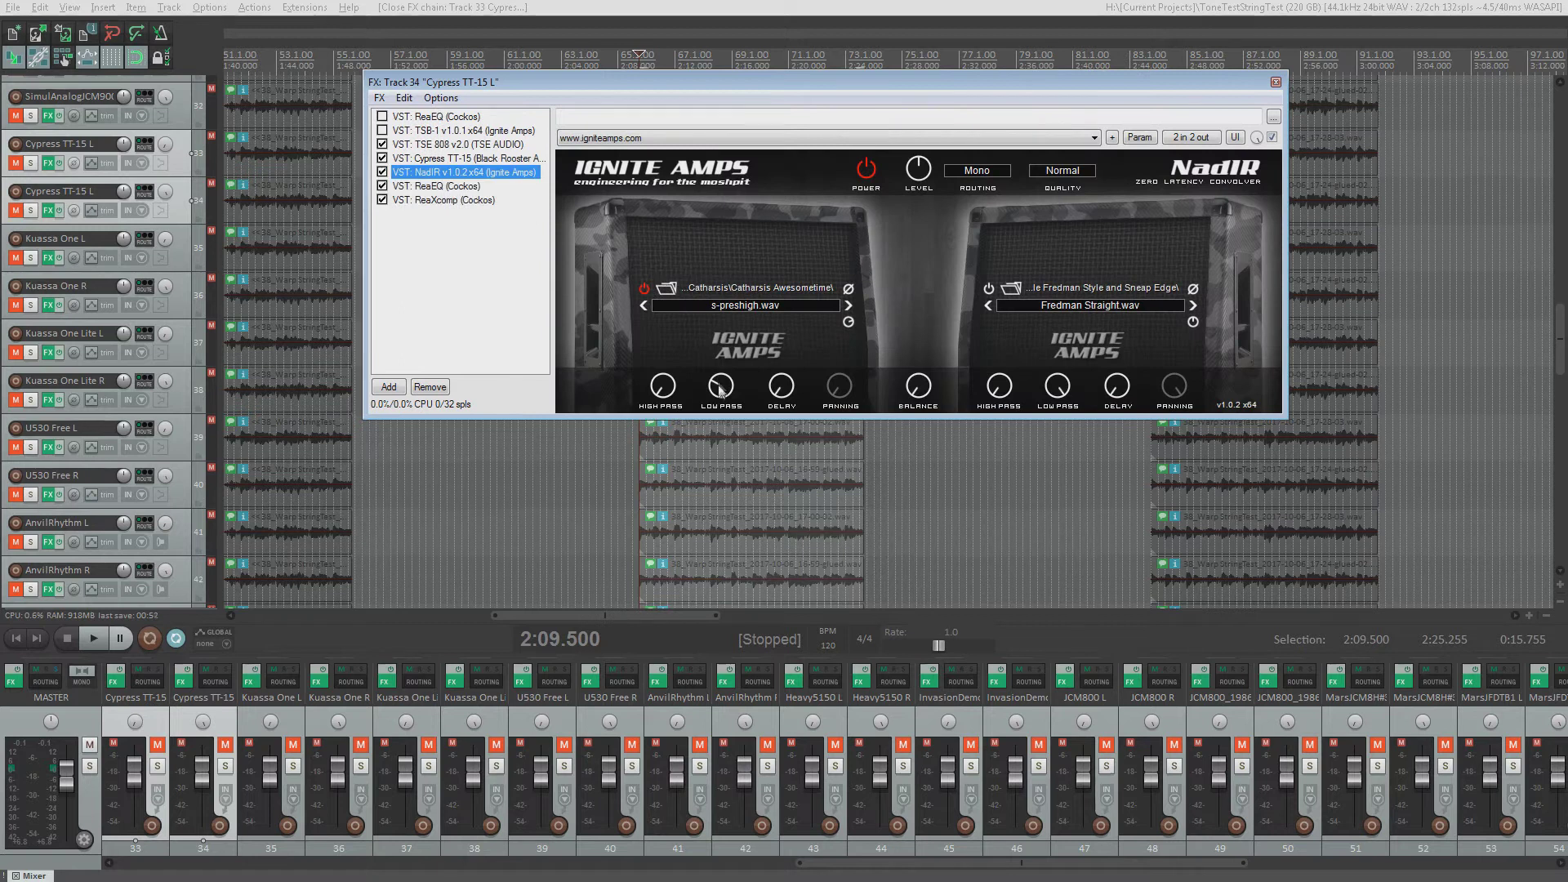
click(441, 186)
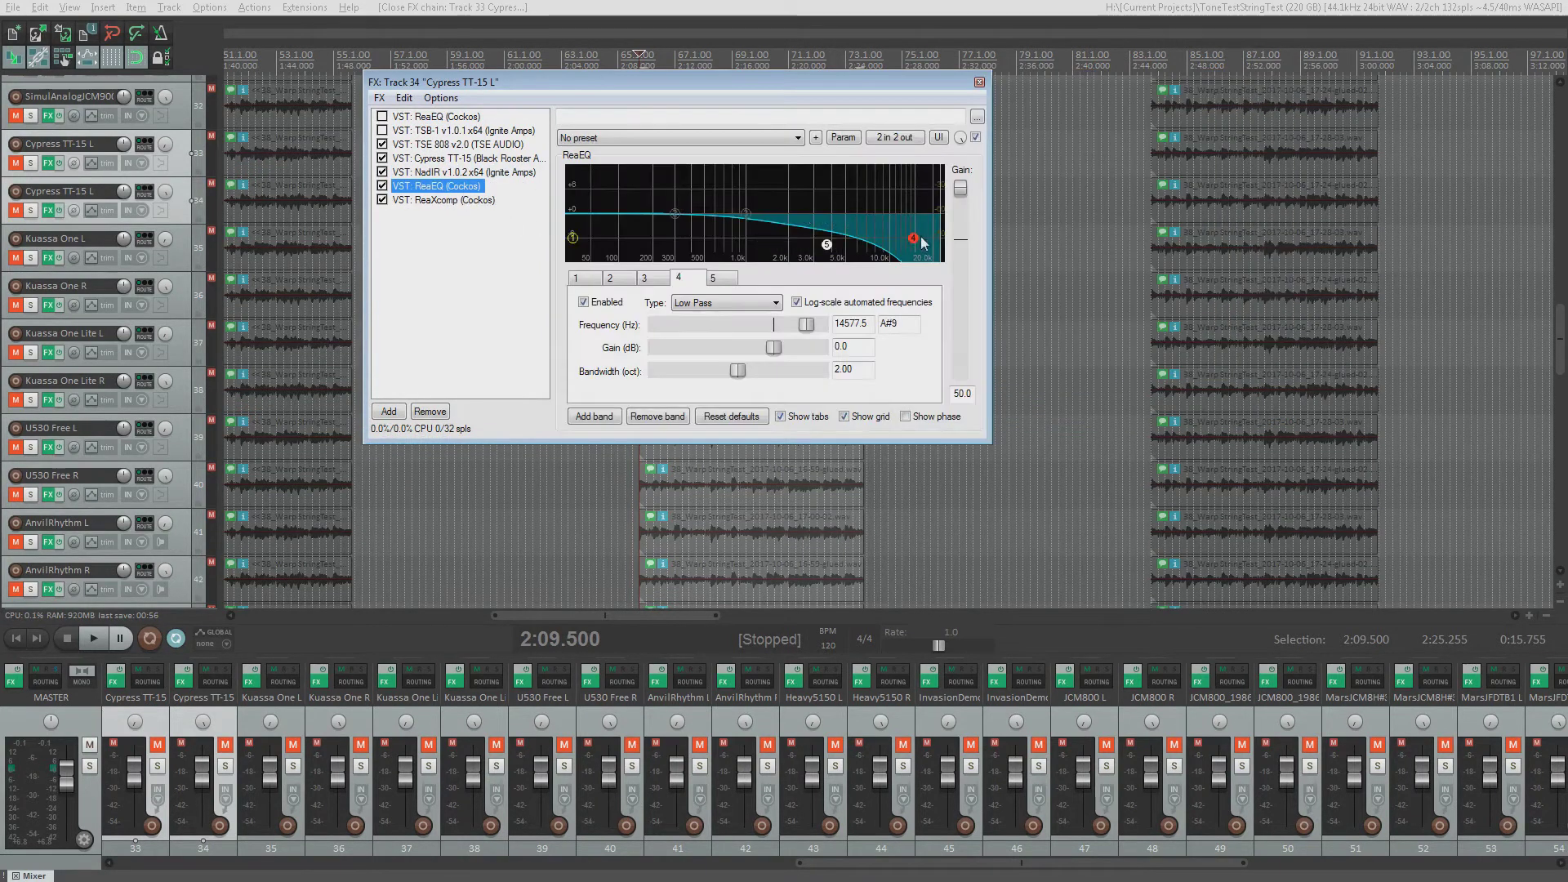
click(469, 173)
click(464, 201)
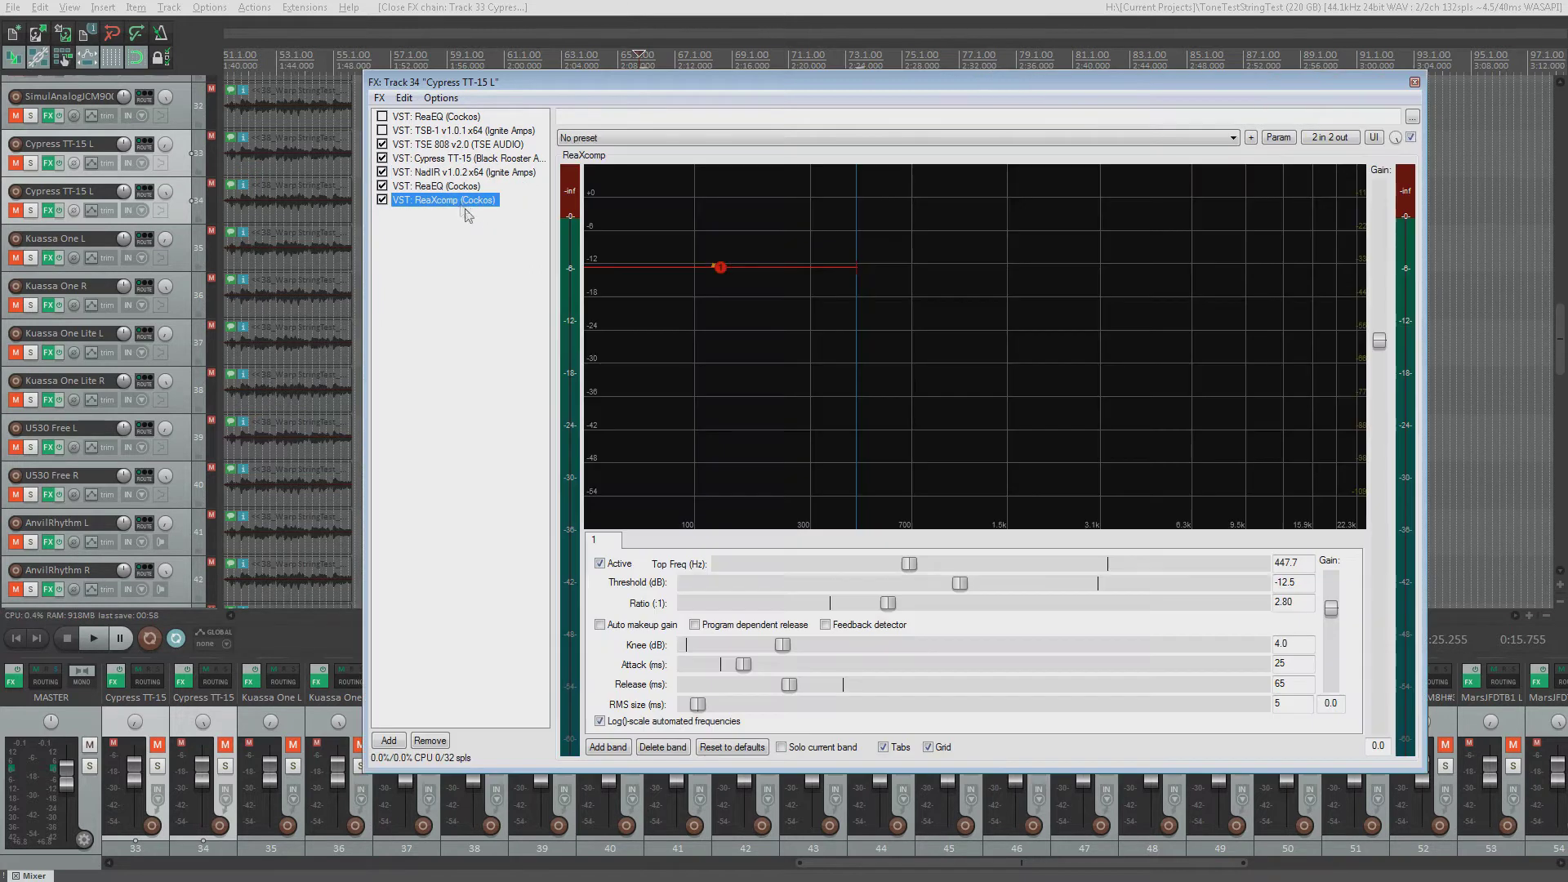
click(1415, 83)
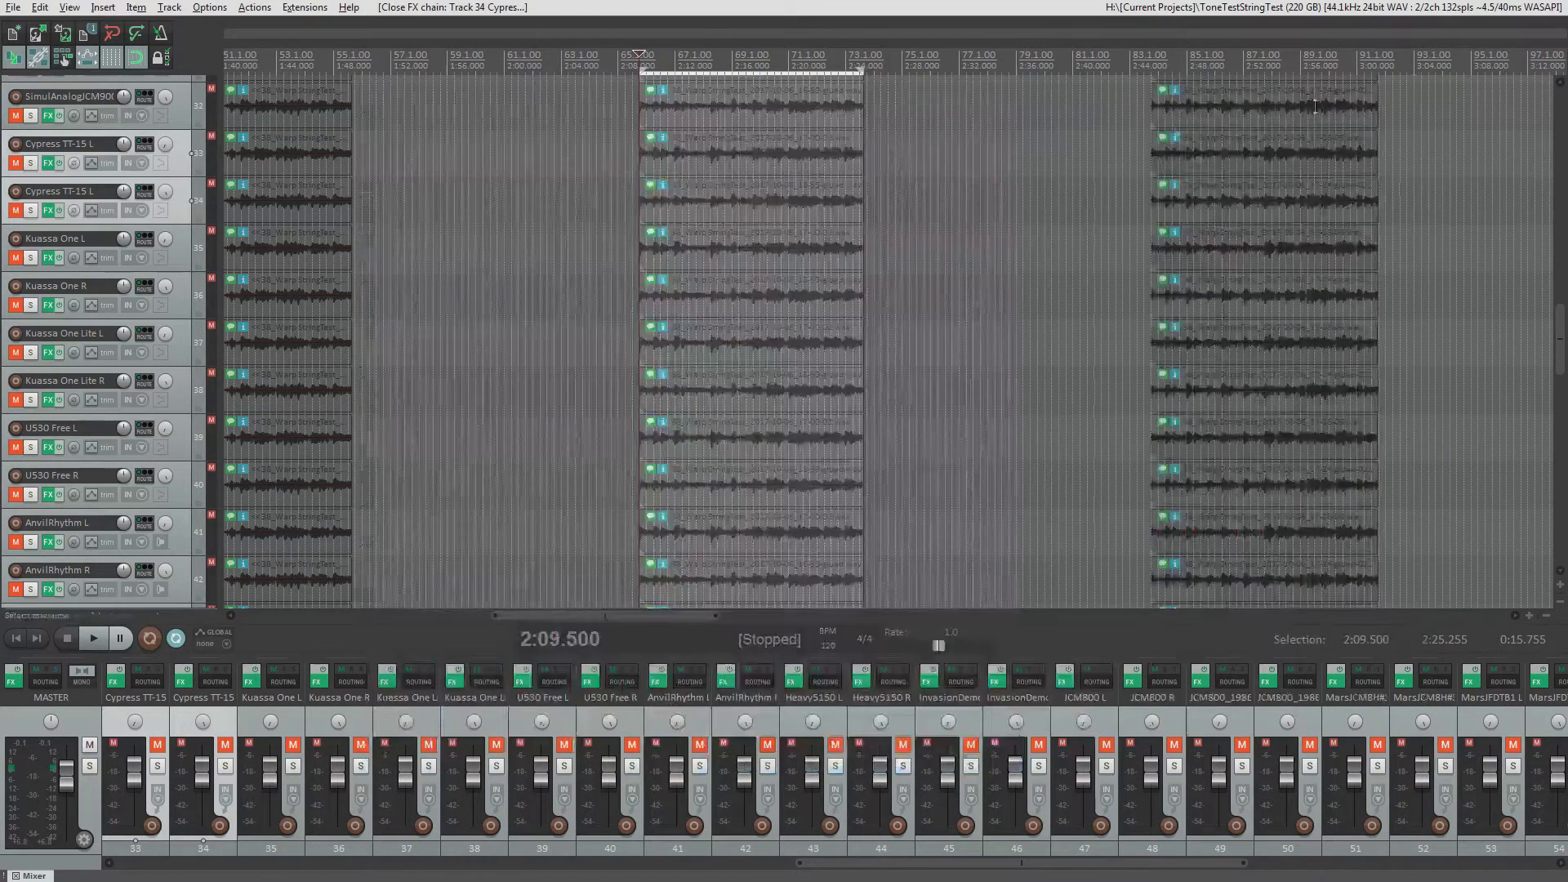
Step: Select the Wagner Sharp L (A) and Wagner Sharp R (A) tracks and unmute them
click(181, 169)
scroll(180, 206, up, 10)
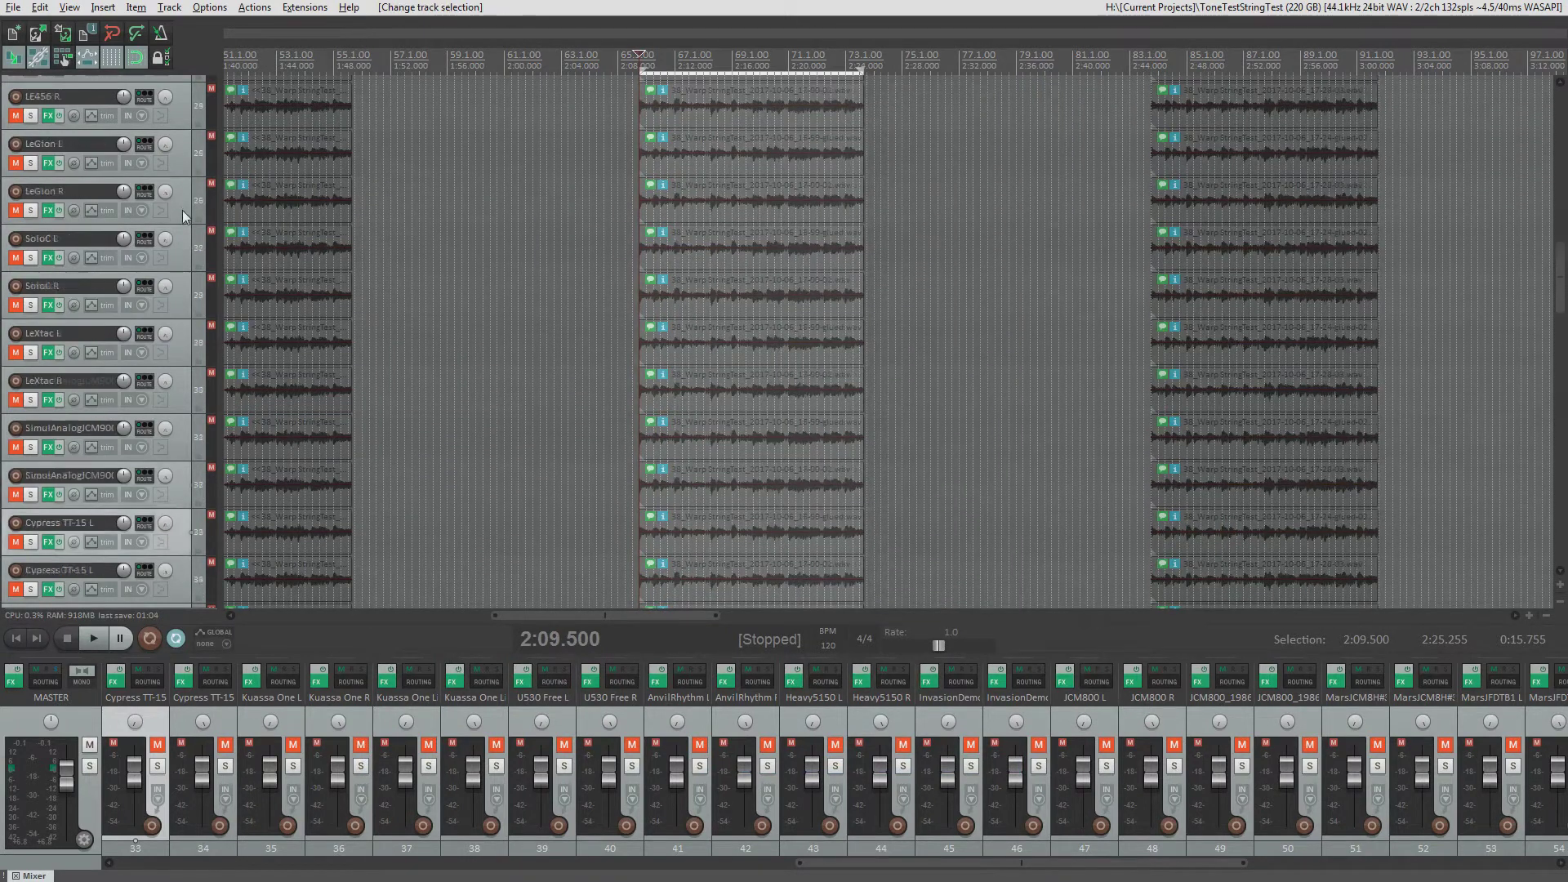
scroll(185, 208, up, 3)
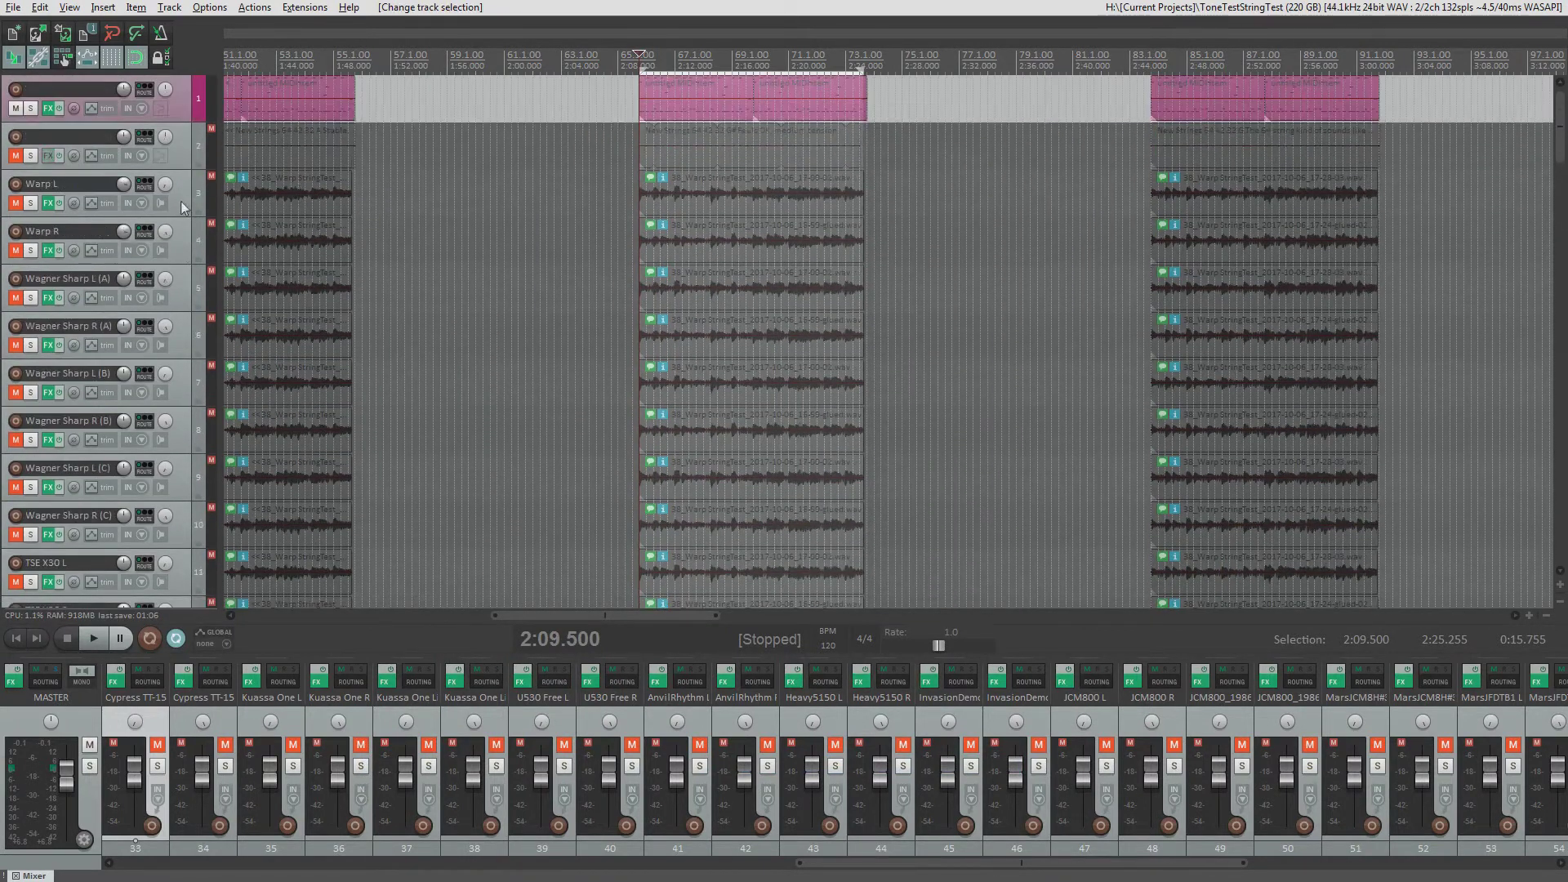
ctrl+click(176, 335)
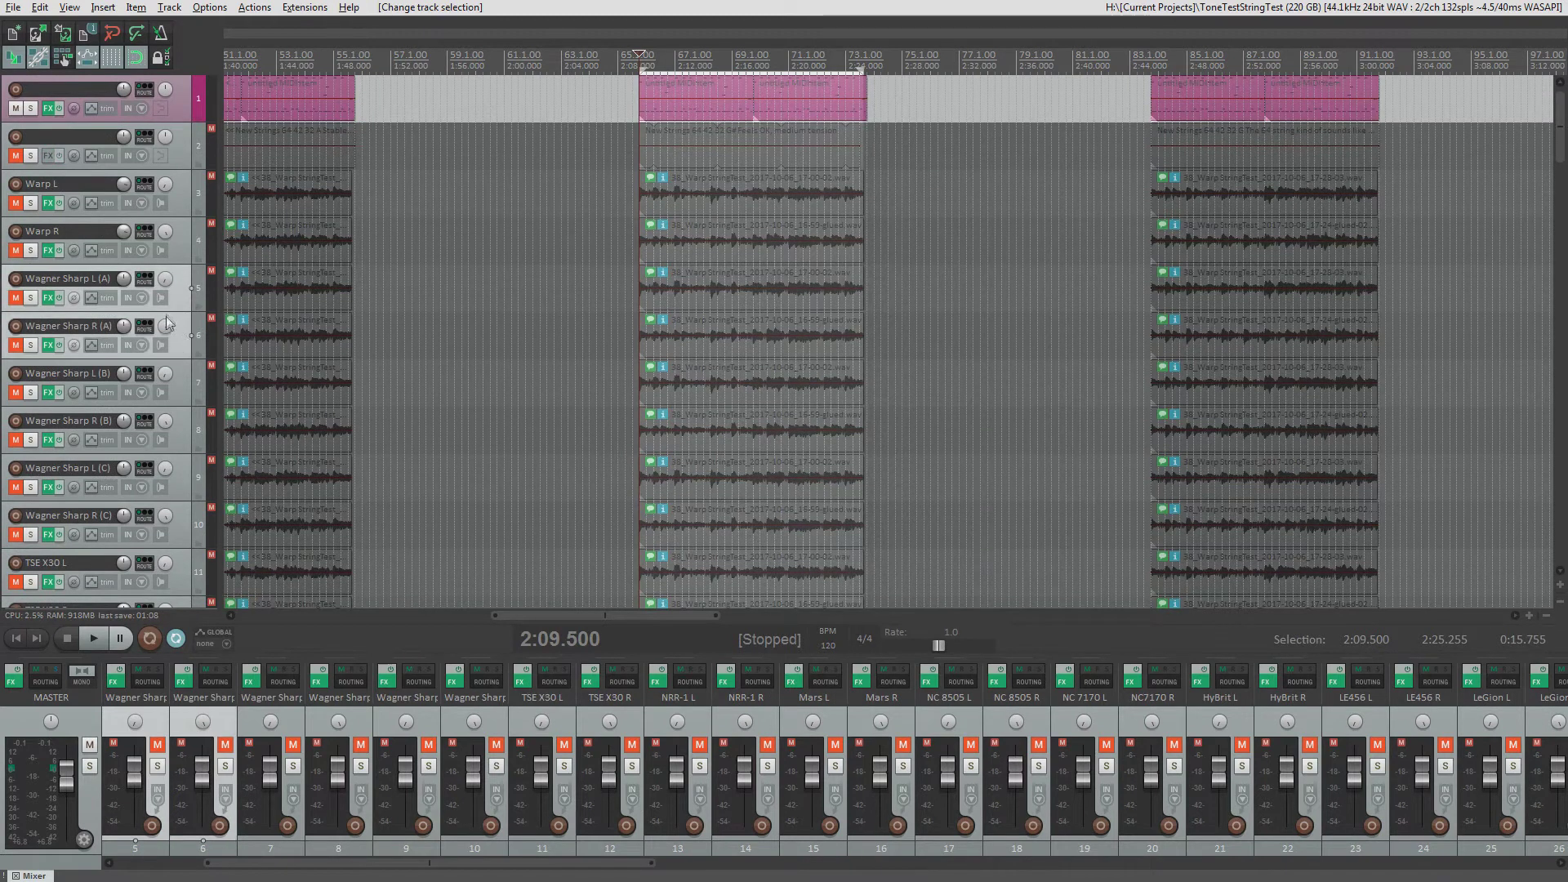
key(F5)
Step: Look through the full list of amp tracks and return to the Wagner Sharp (A) pair
scroll(171, 331, down, 5)
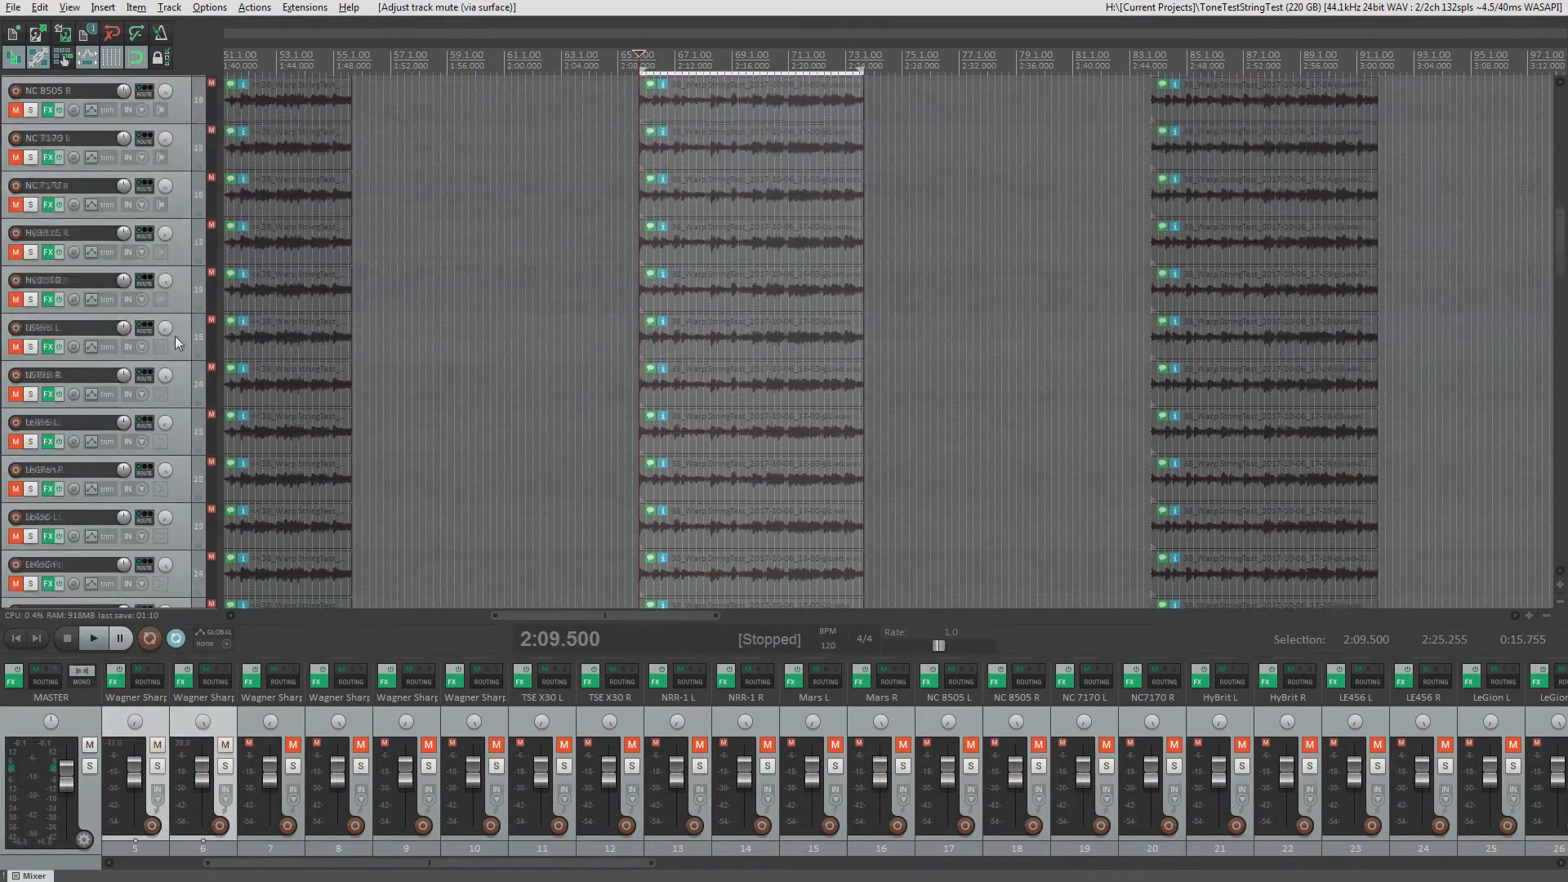
scroll(175, 336, down, 15)
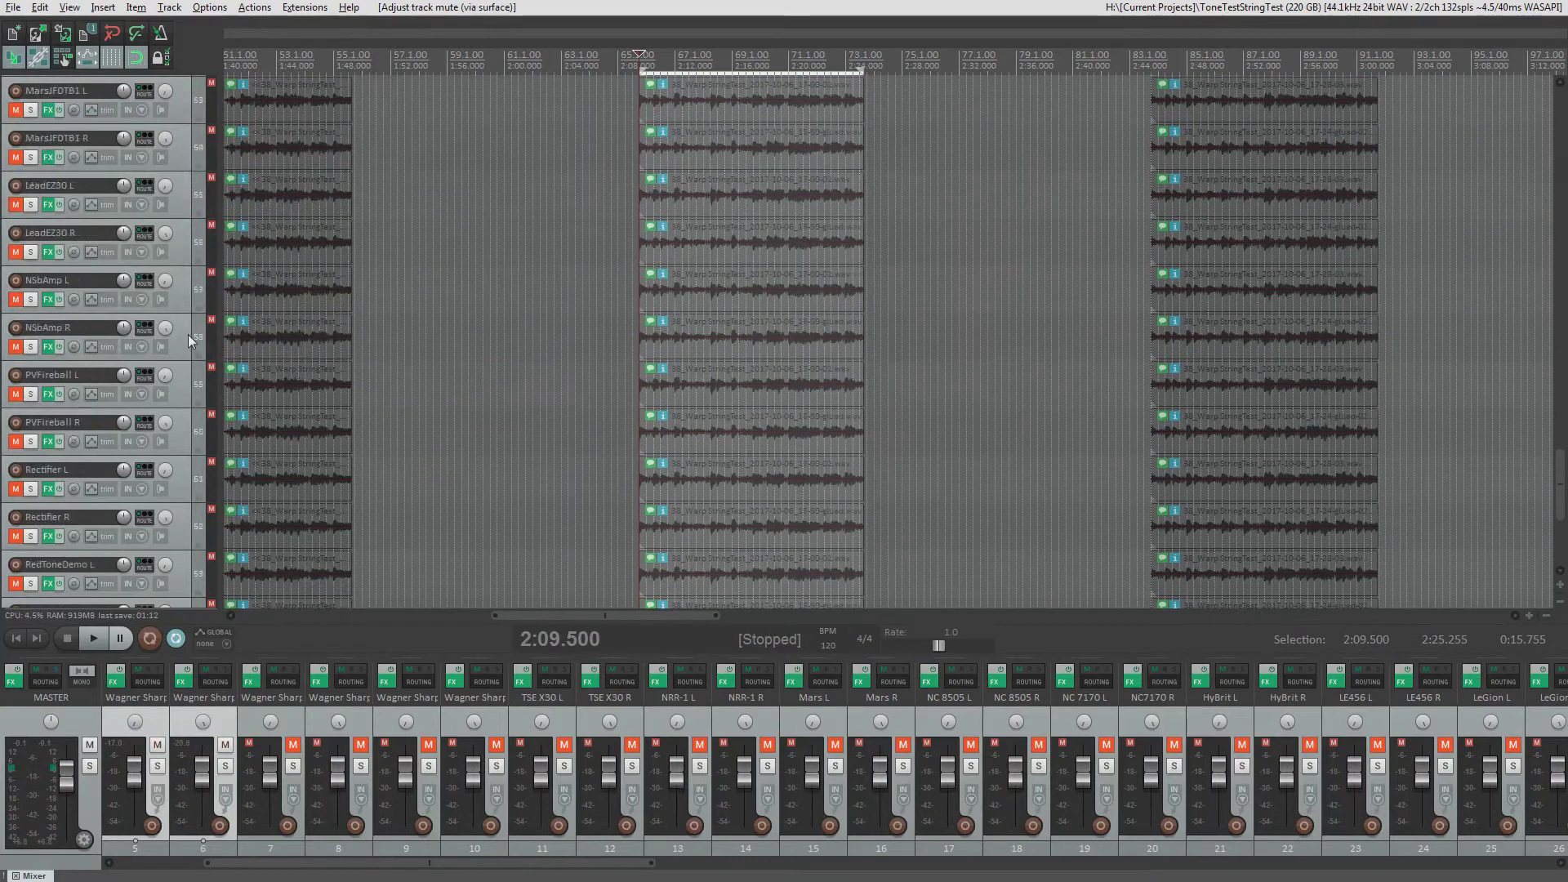
scroll(187, 335, up, 14)
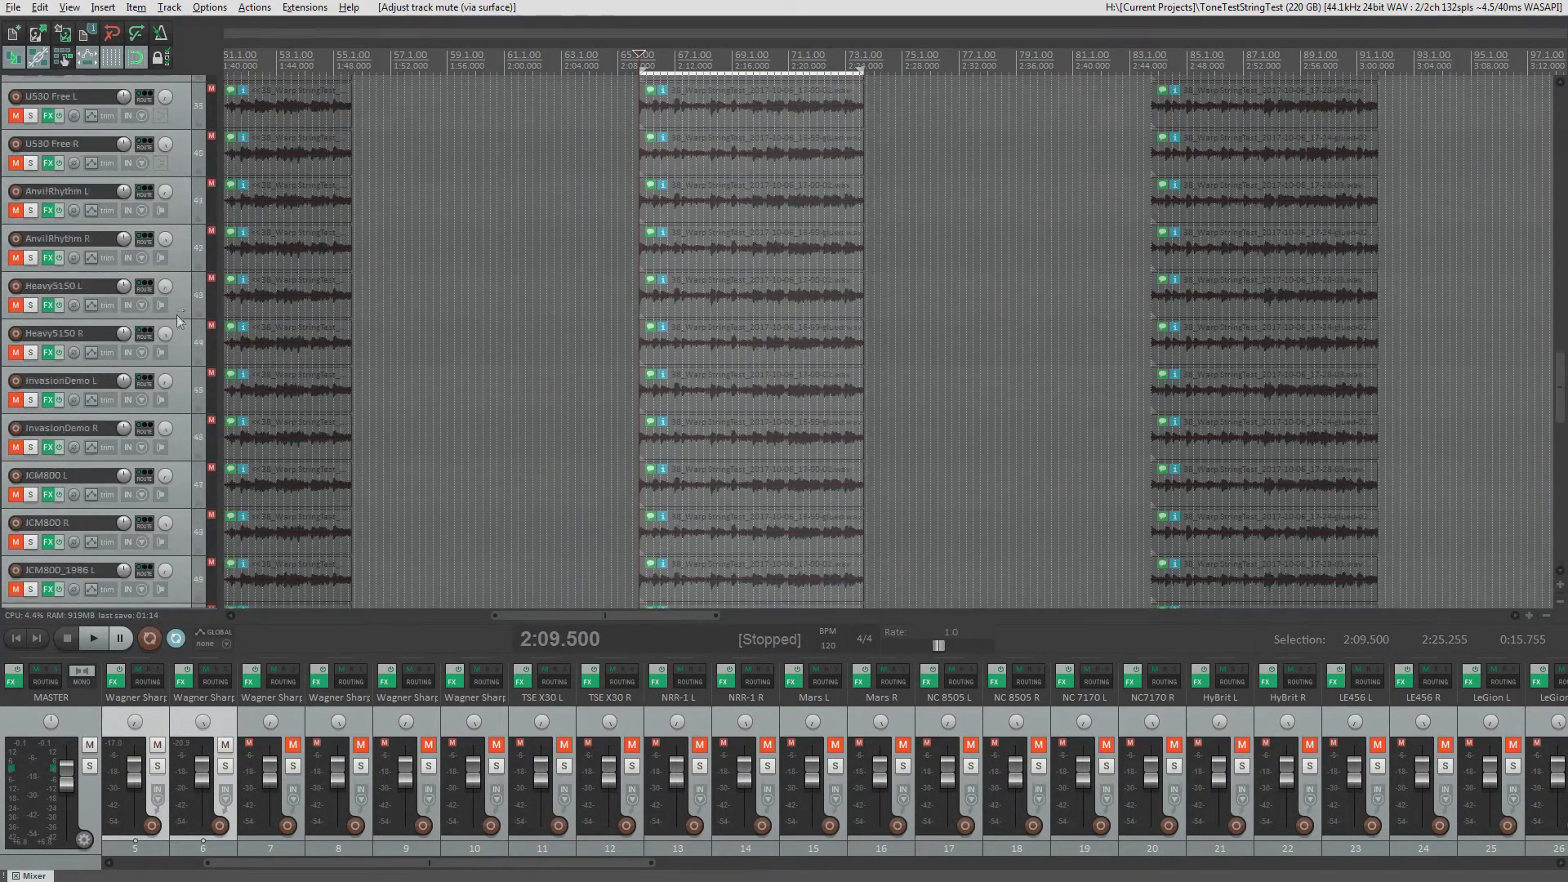
scroll(178, 319, up, 20)
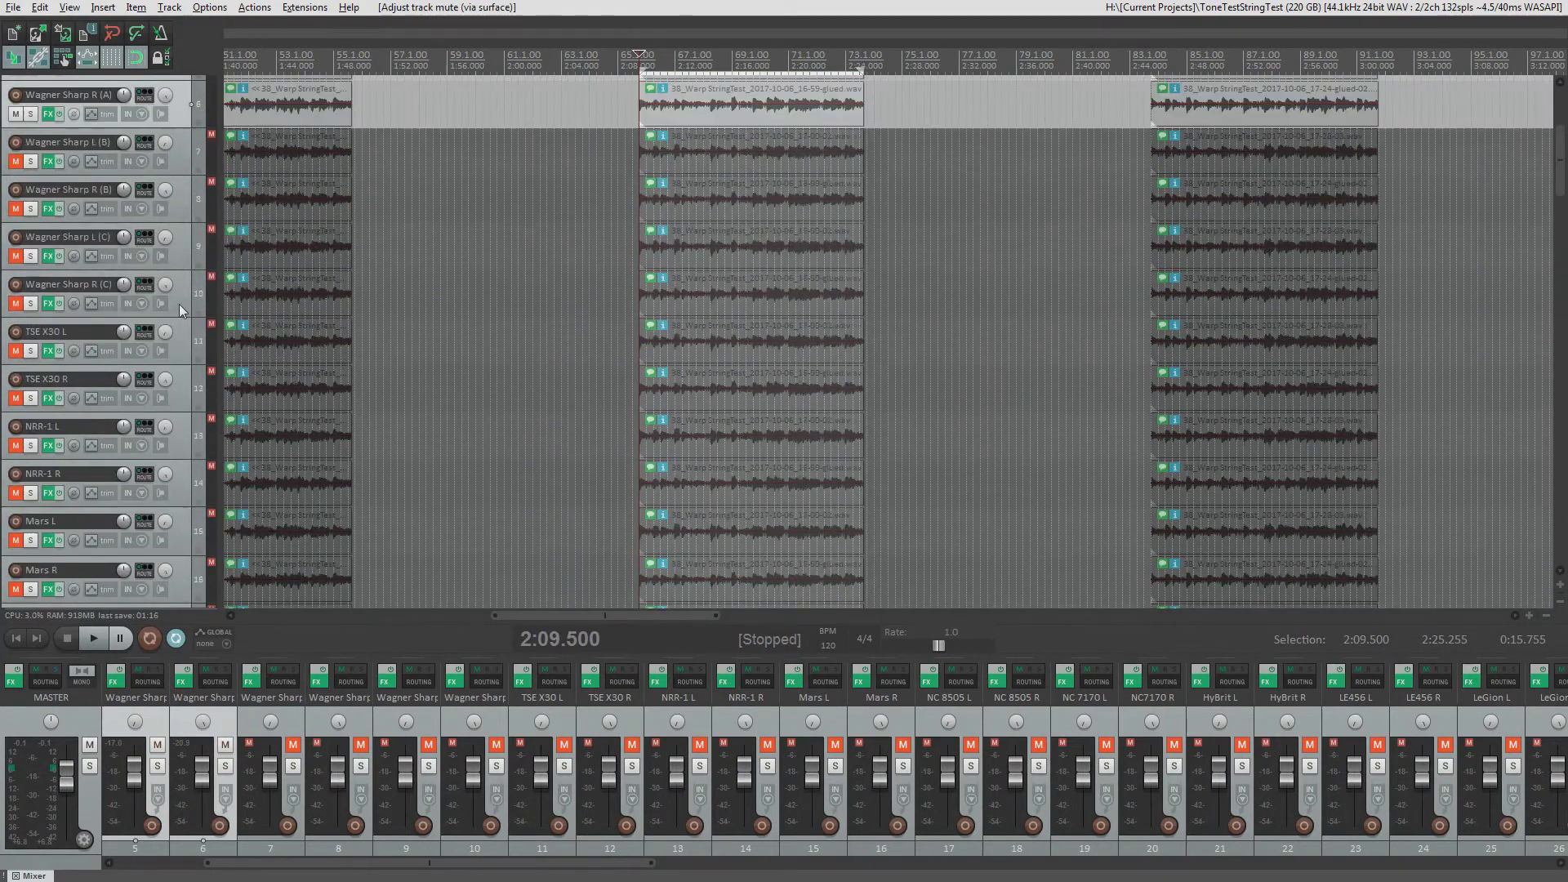
scroll(179, 304, up, 5)
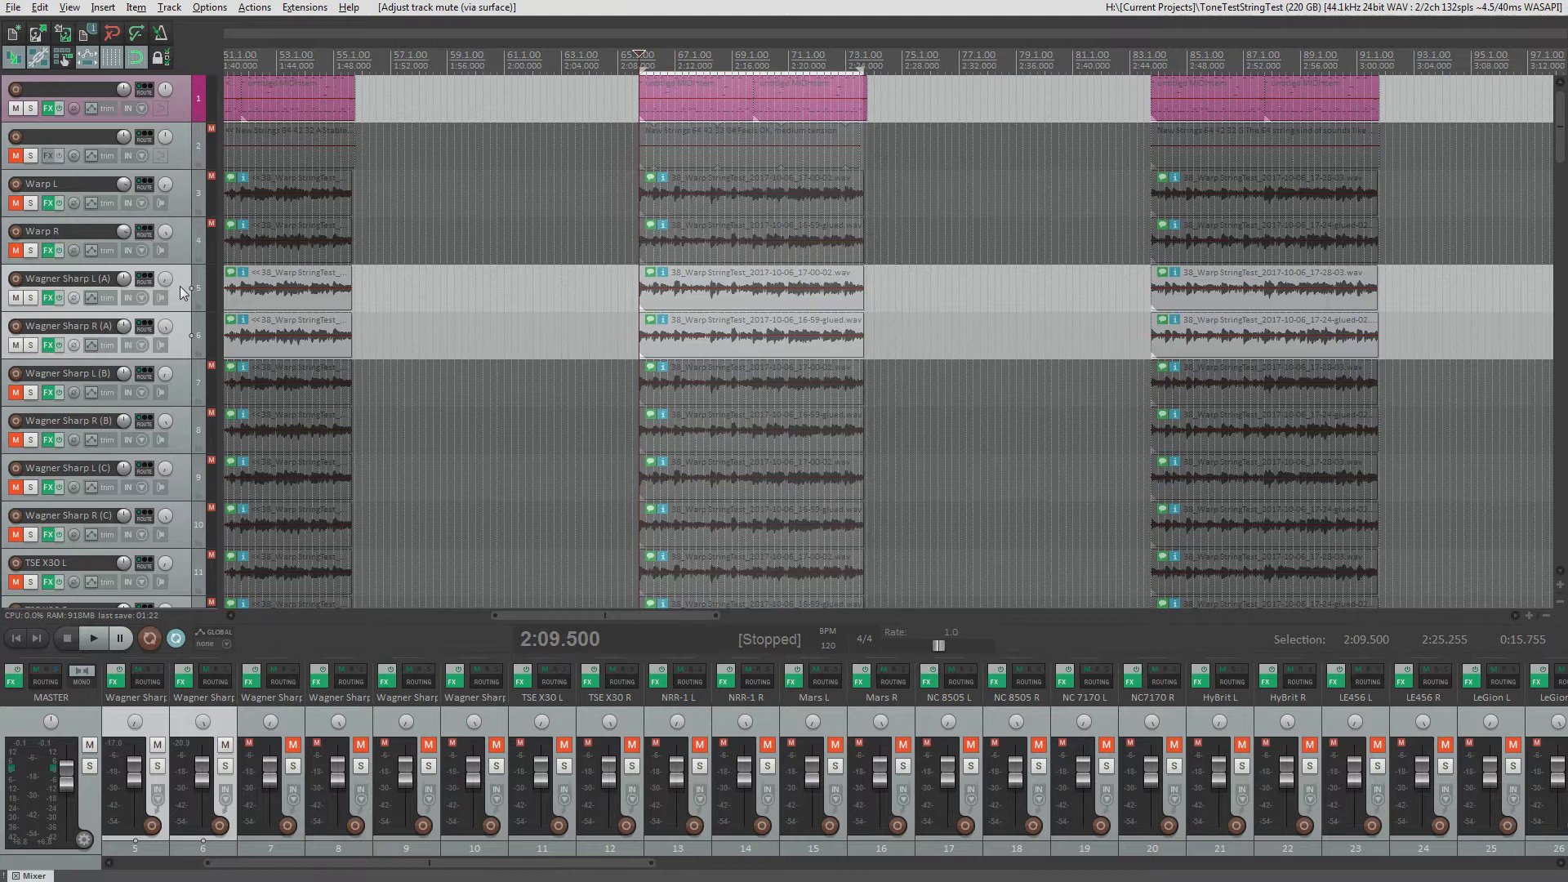
scroll(180, 287, down, 3)
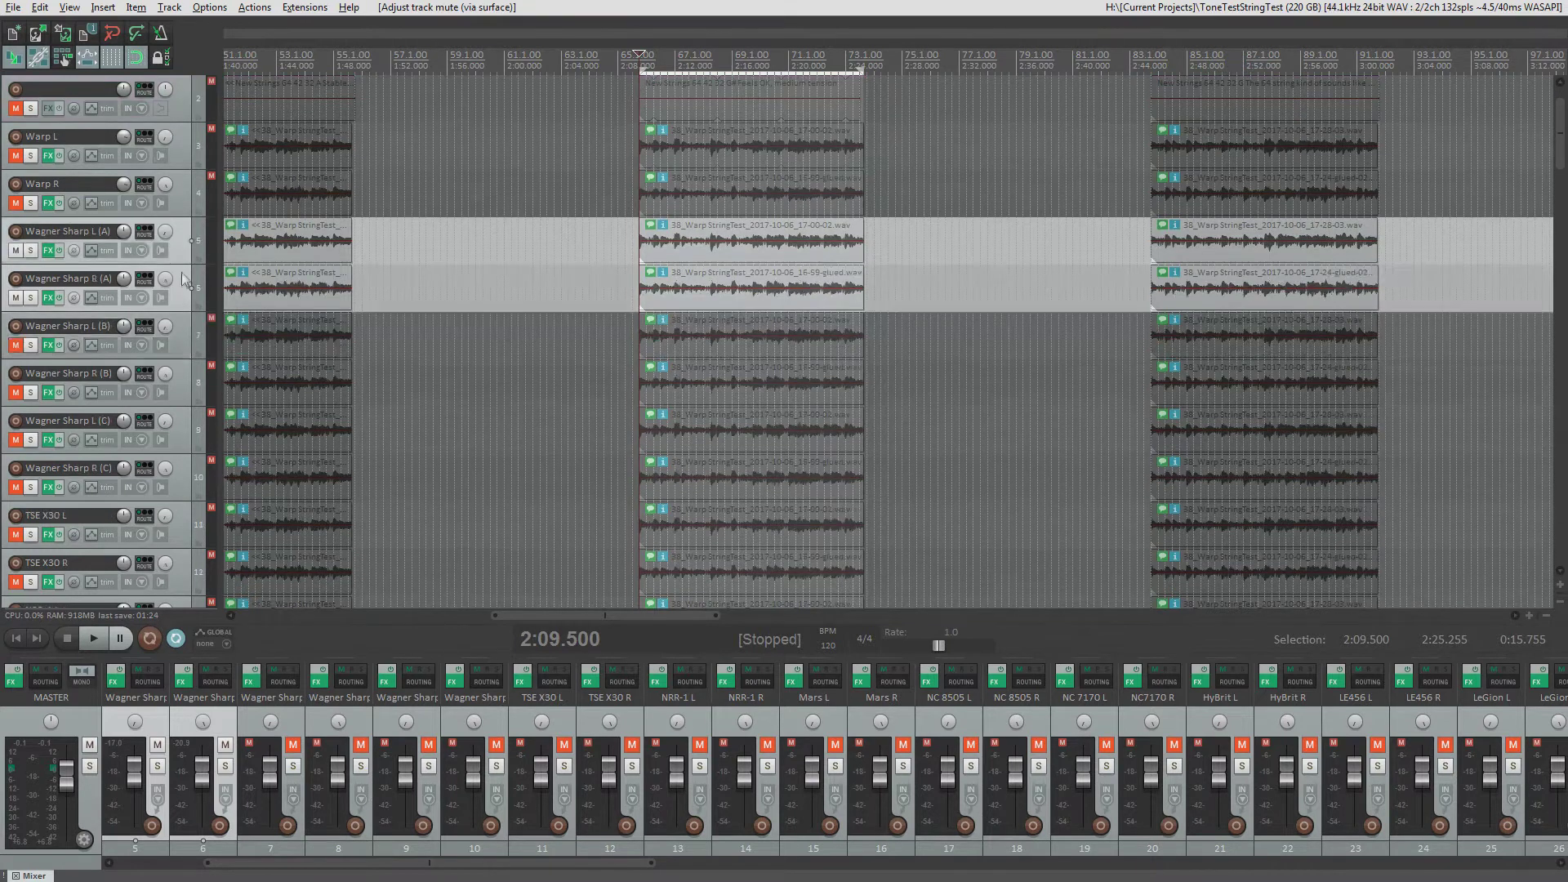
scroll(173, 293, down, 1)
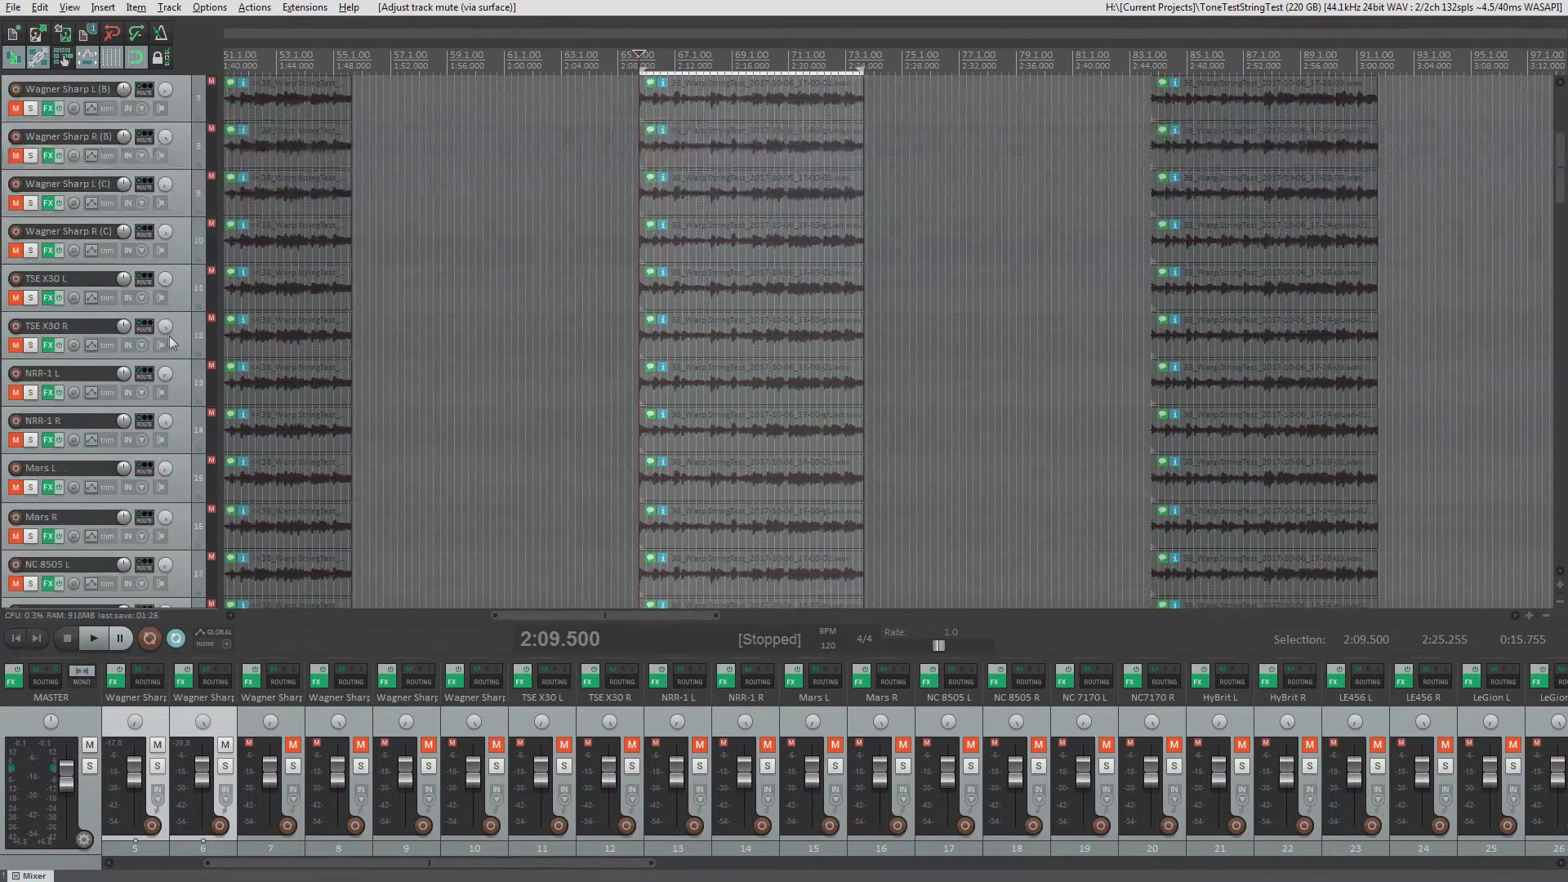
scroll(185, 336, up, 4)
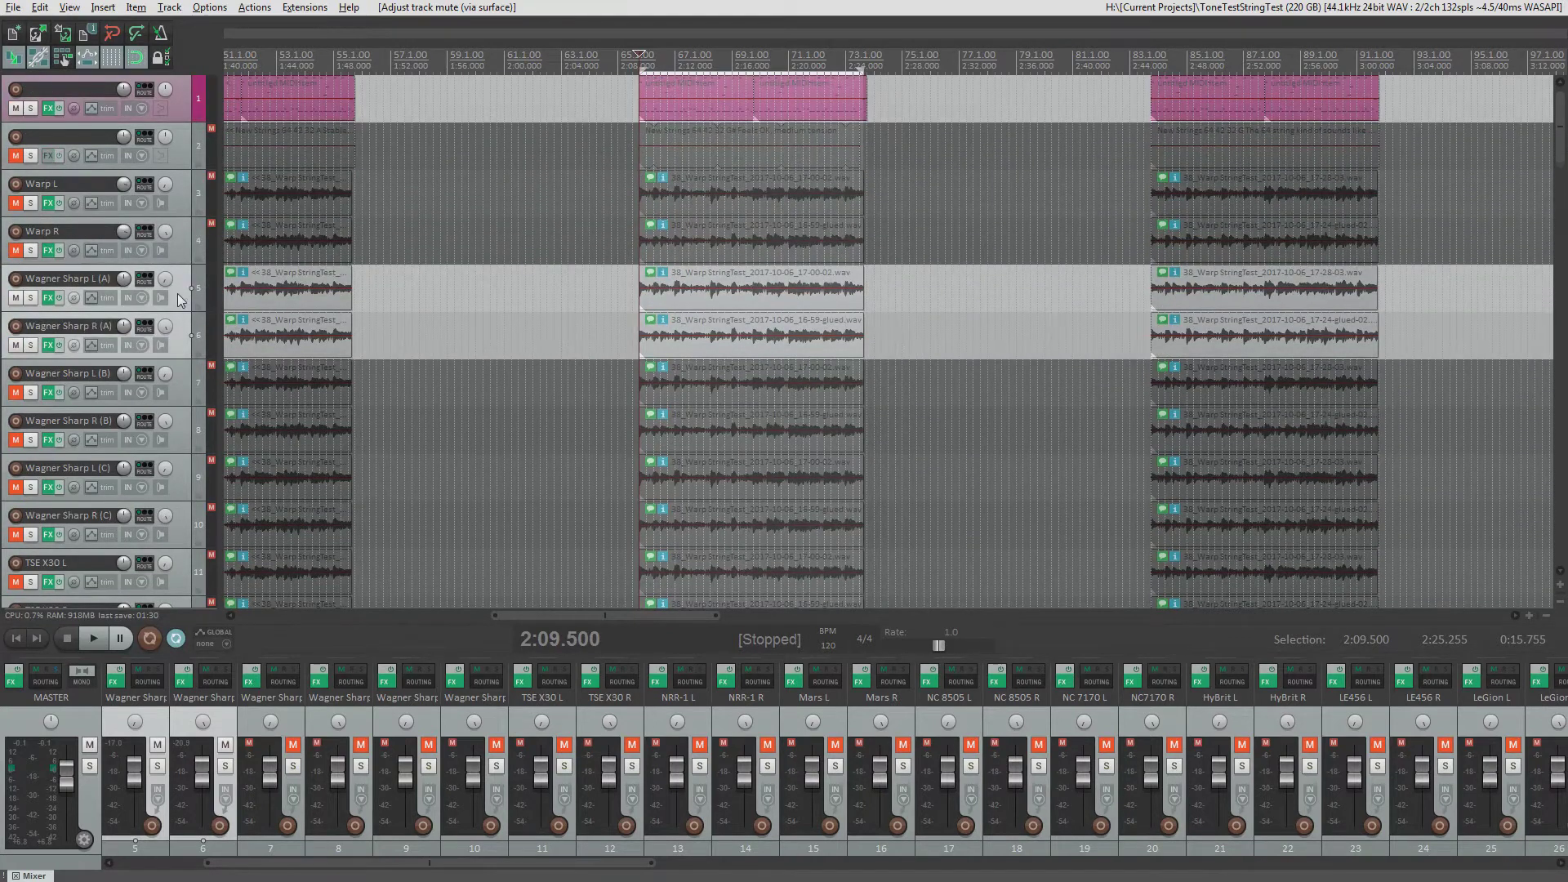
scroll(182, 282, down, 1)
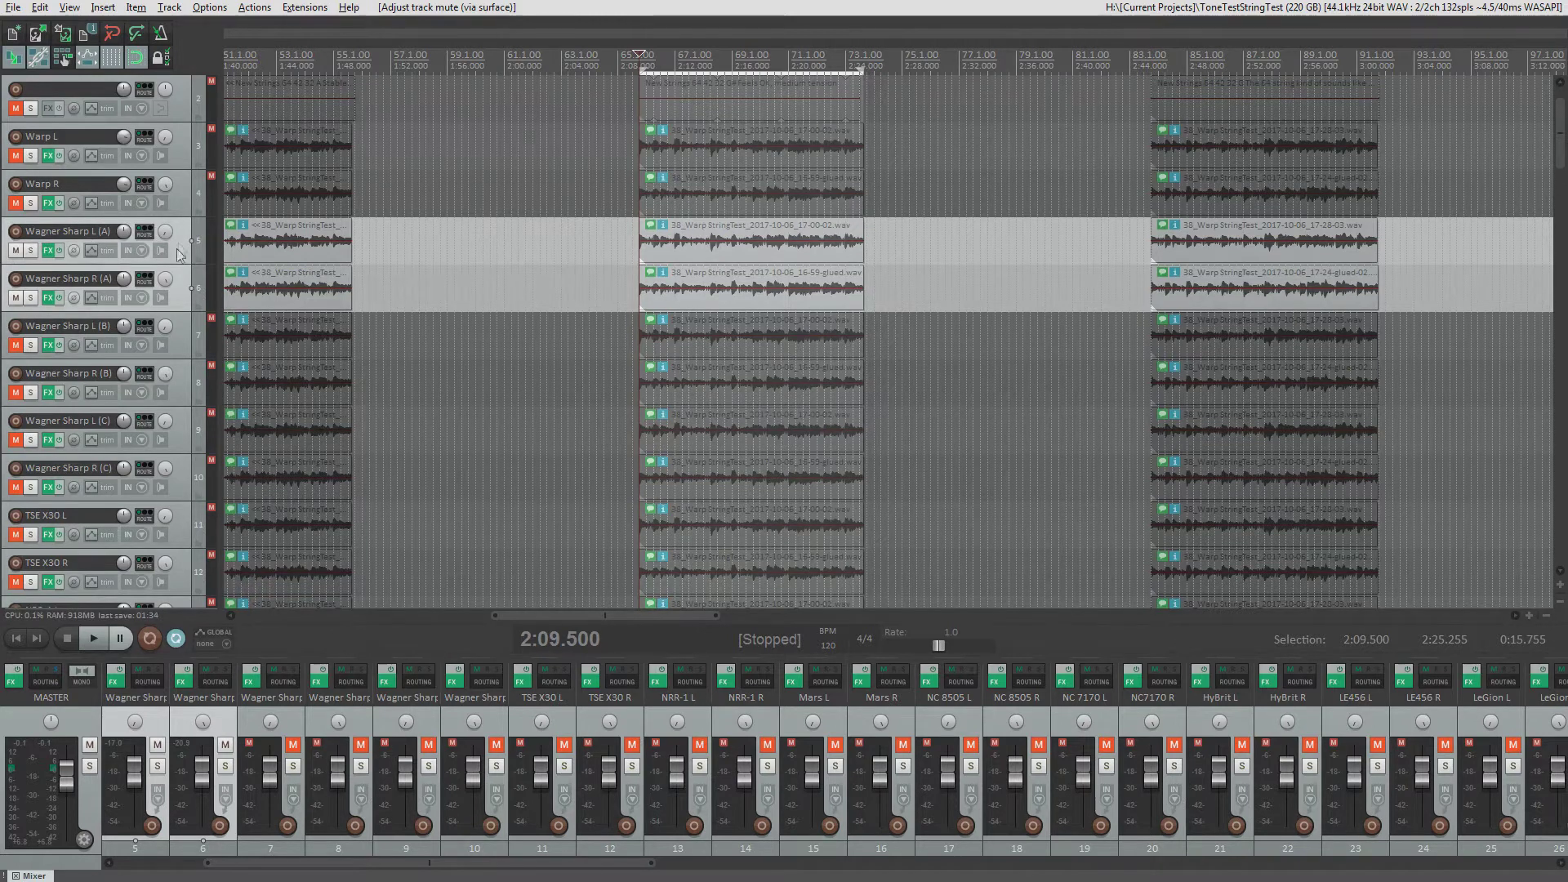
scroll(173, 261, down, 8)
scroll(173, 261, up, 5)
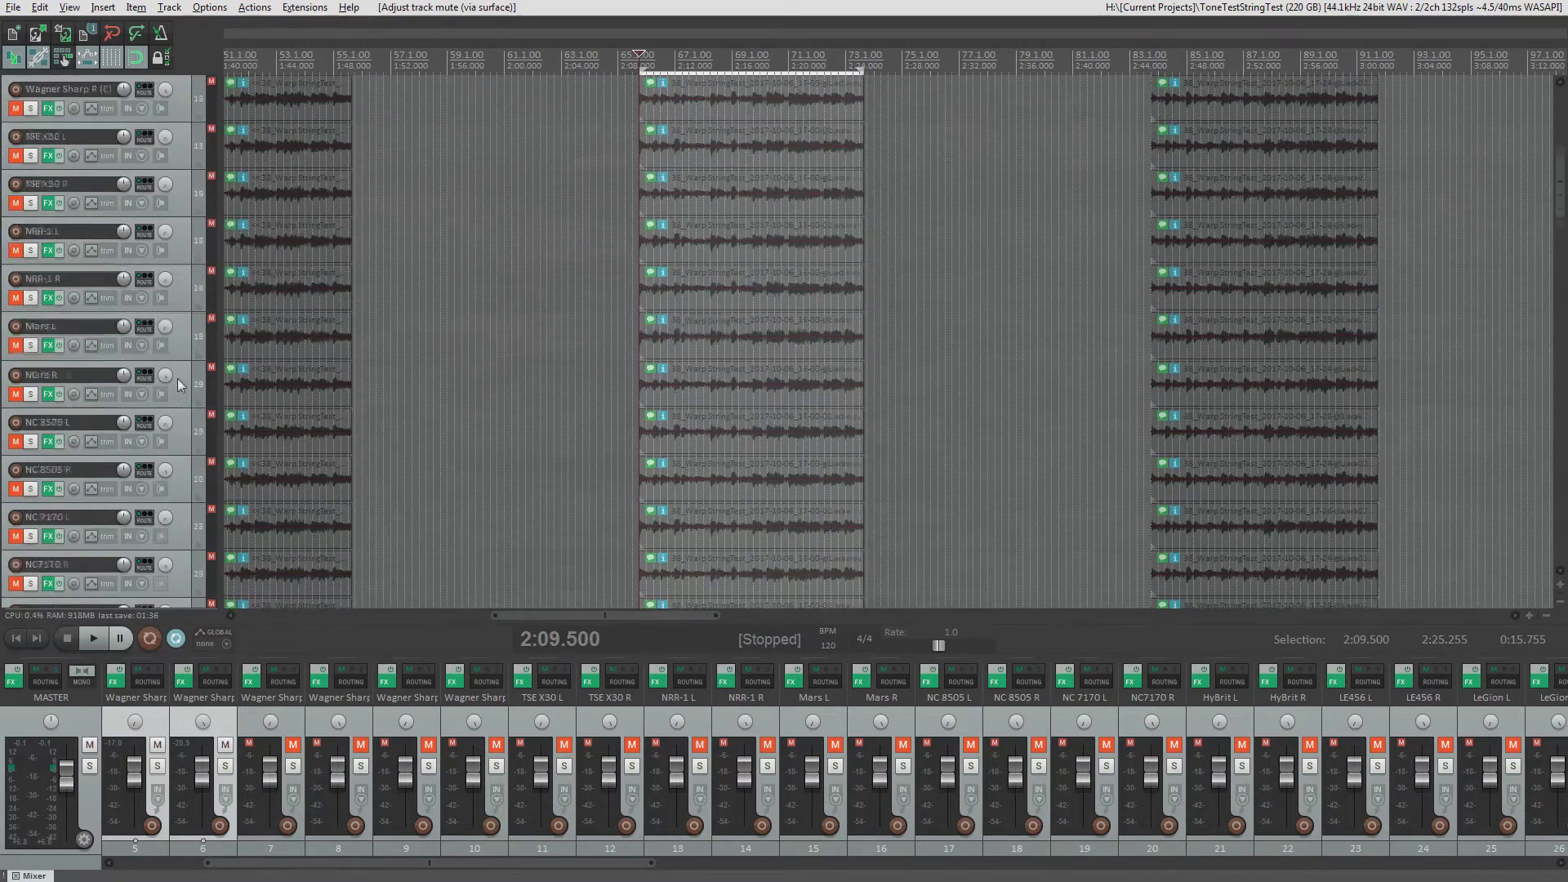
scroll(183, 306, up, 3)
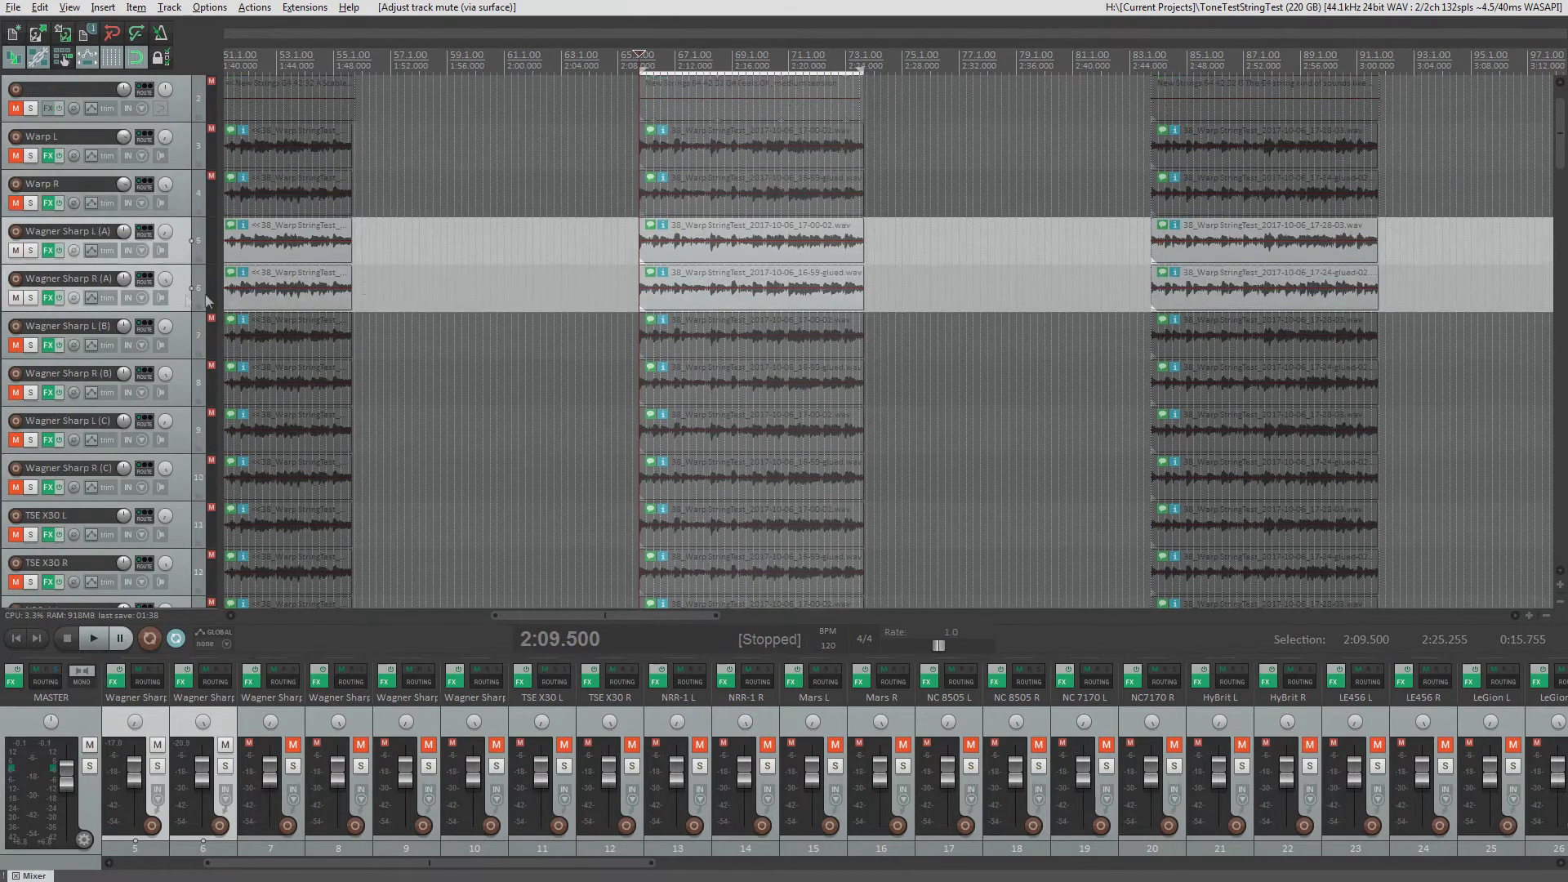
Step: Play the Wagner Sharp (A) pair through the time selection, then stop playback
key(space)
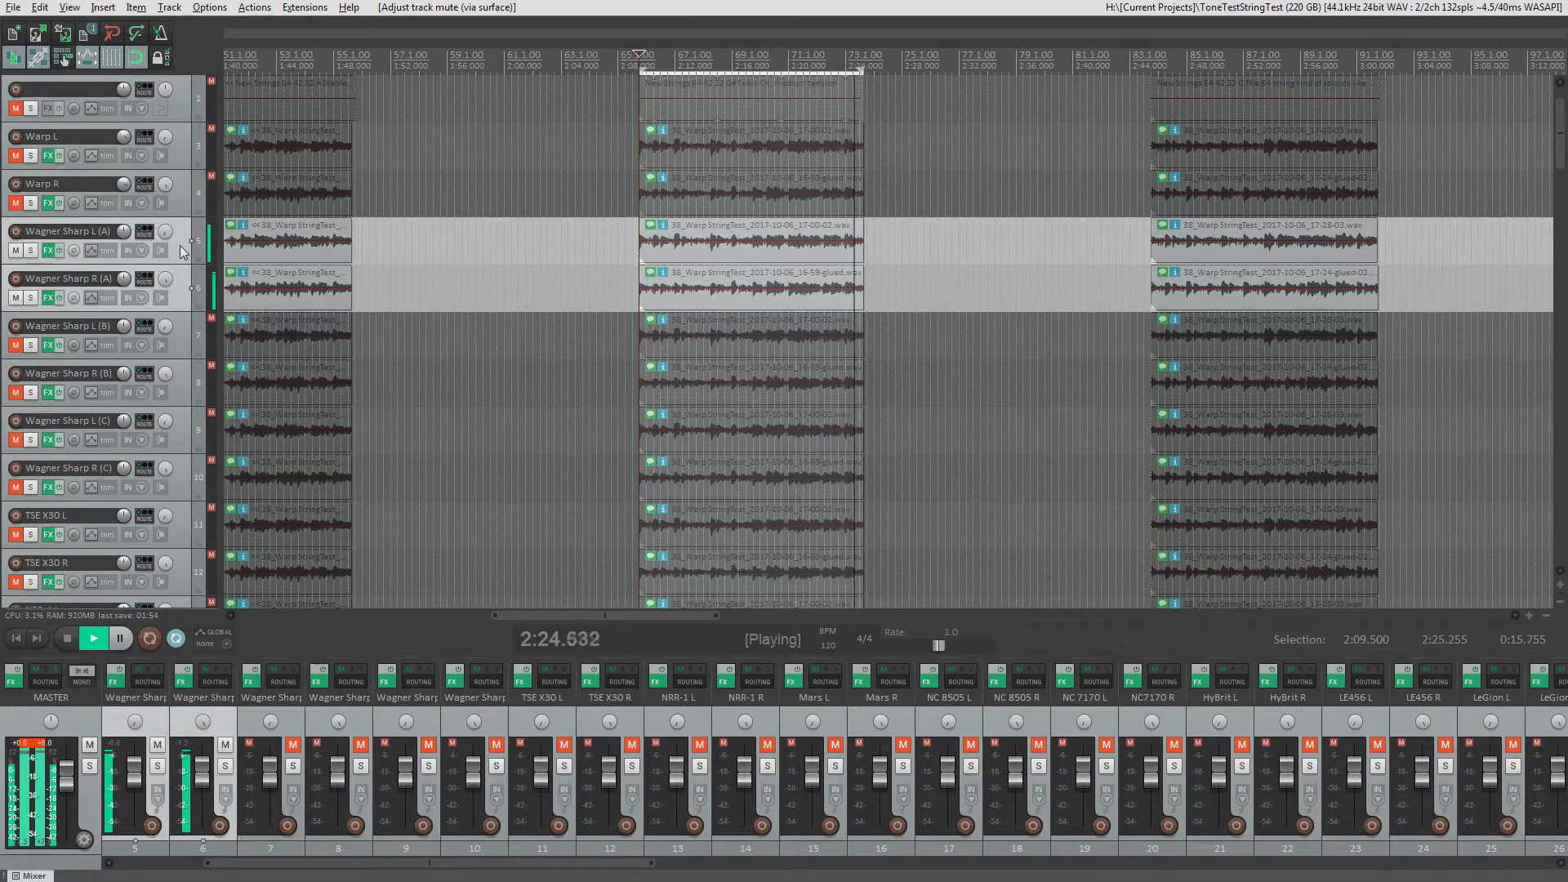
key(space)
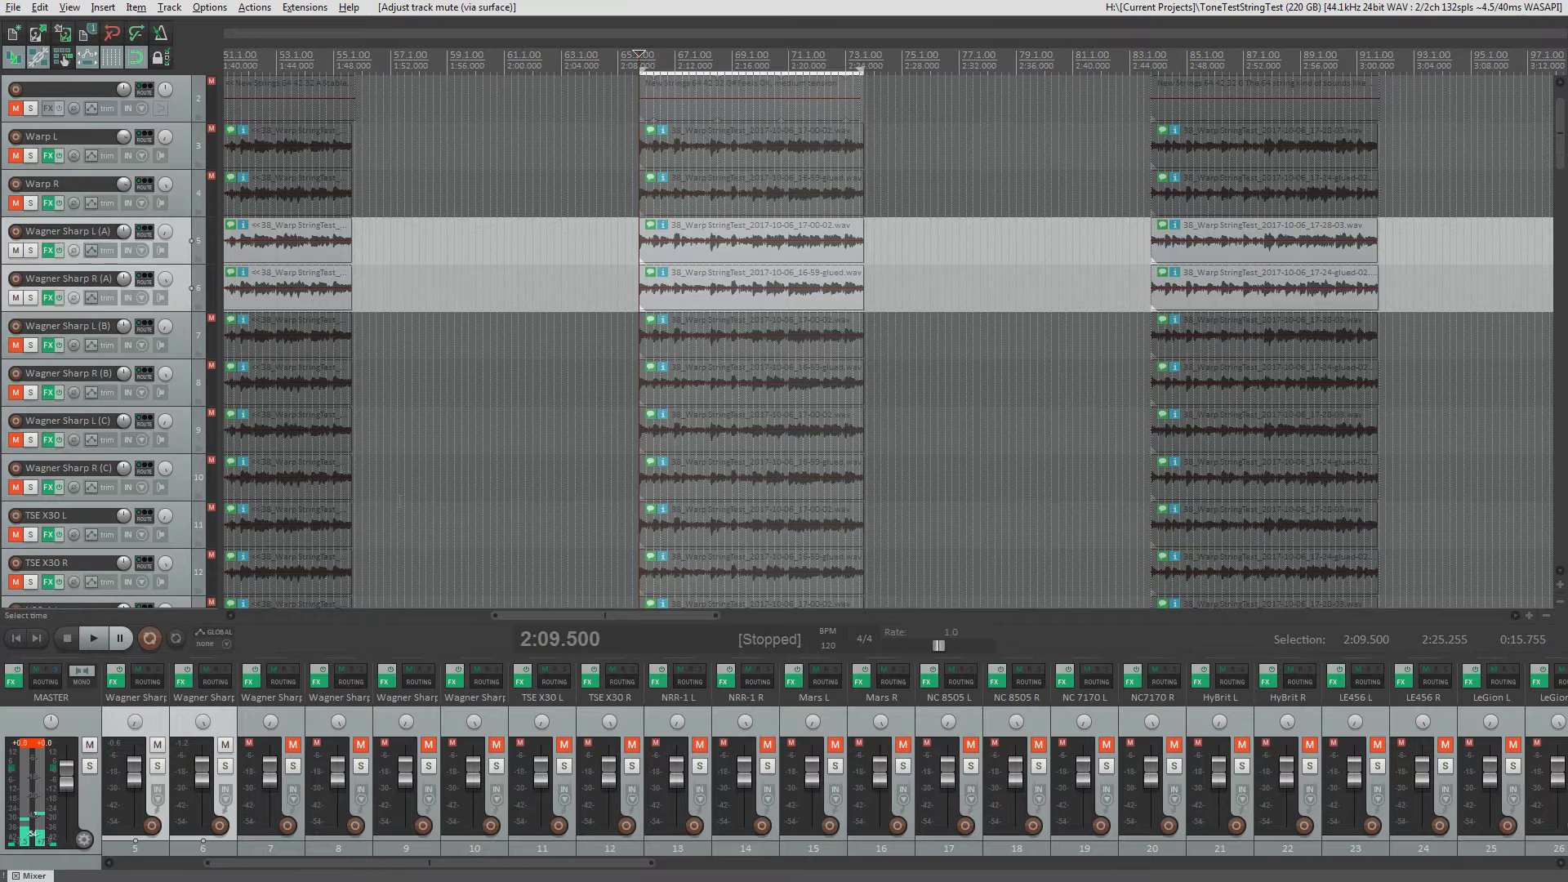
Step: Mute the Wagner Sharp (A) pair, unmute the Cypress TT-15 pair, and play it through the time selection
scroll(171, 285, down, 15)
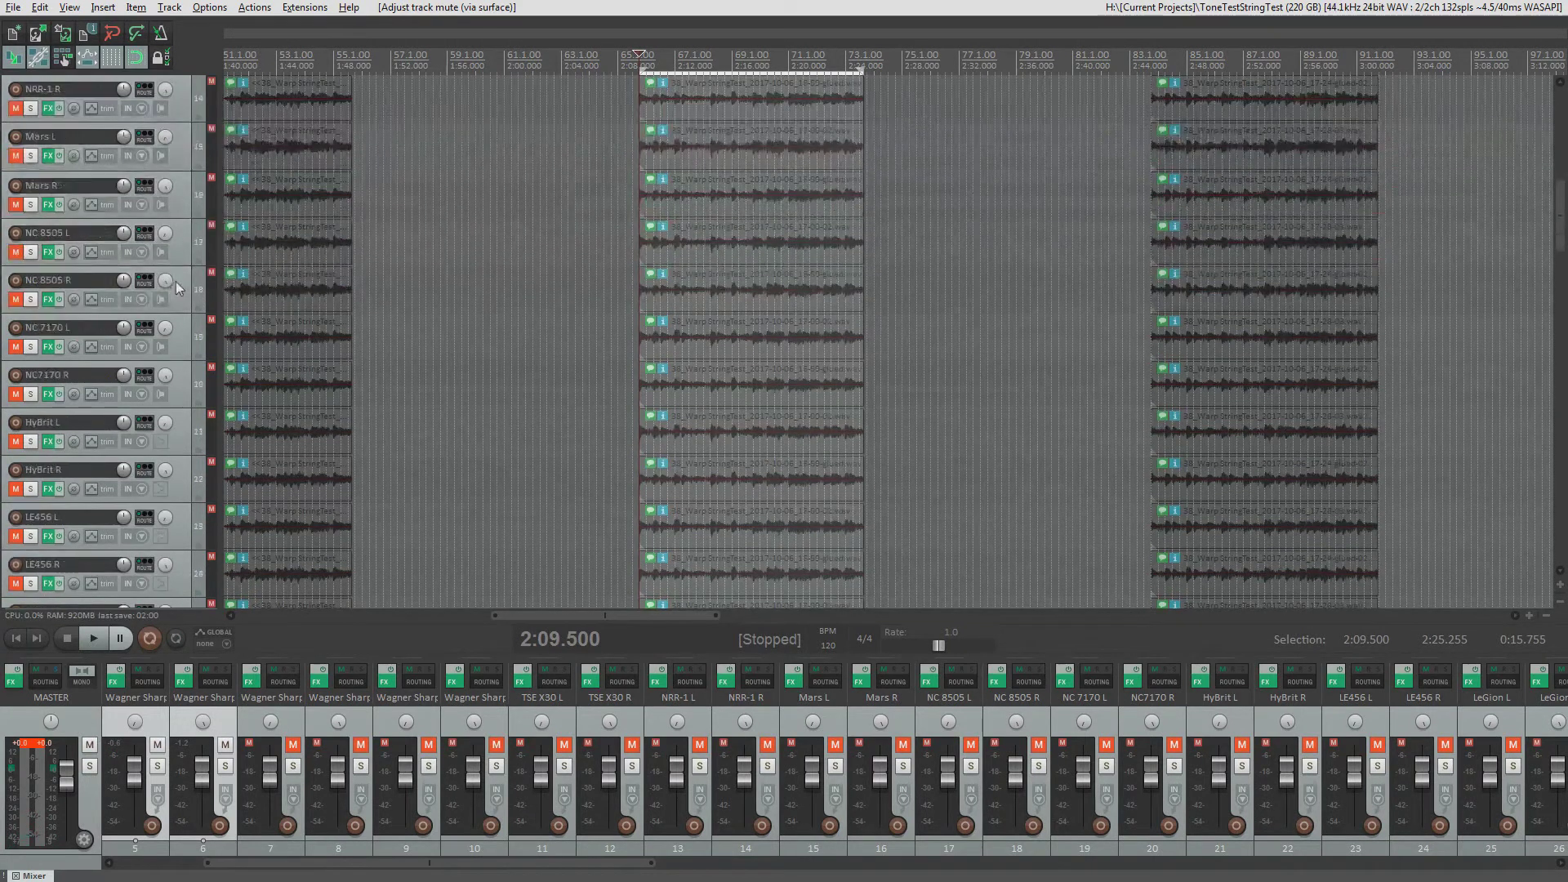
scroll(178, 328, down, 14)
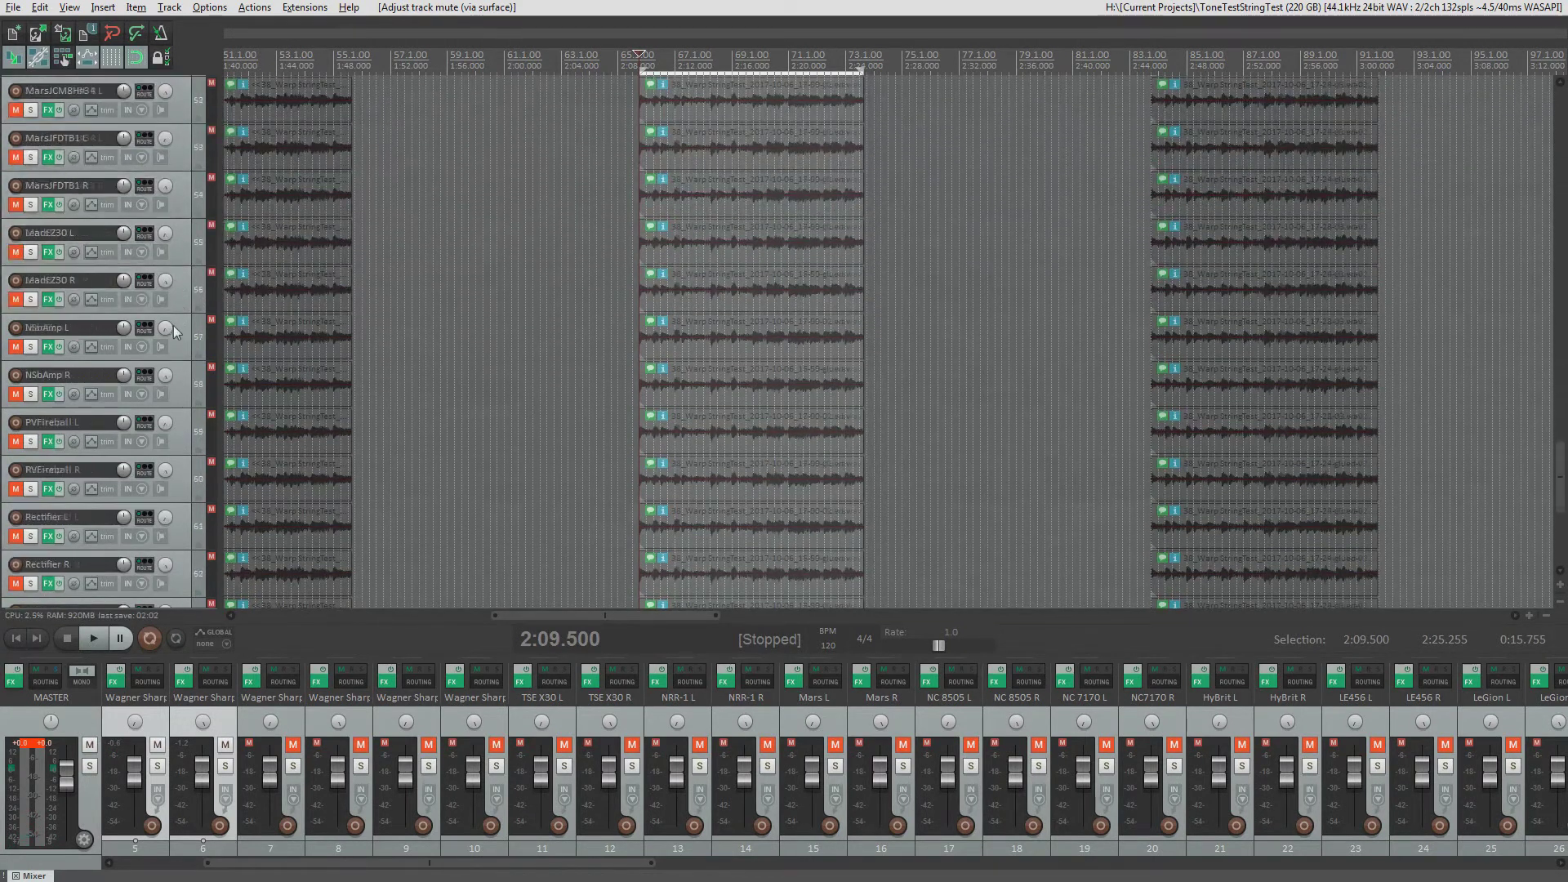
scroll(175, 322, up, 15)
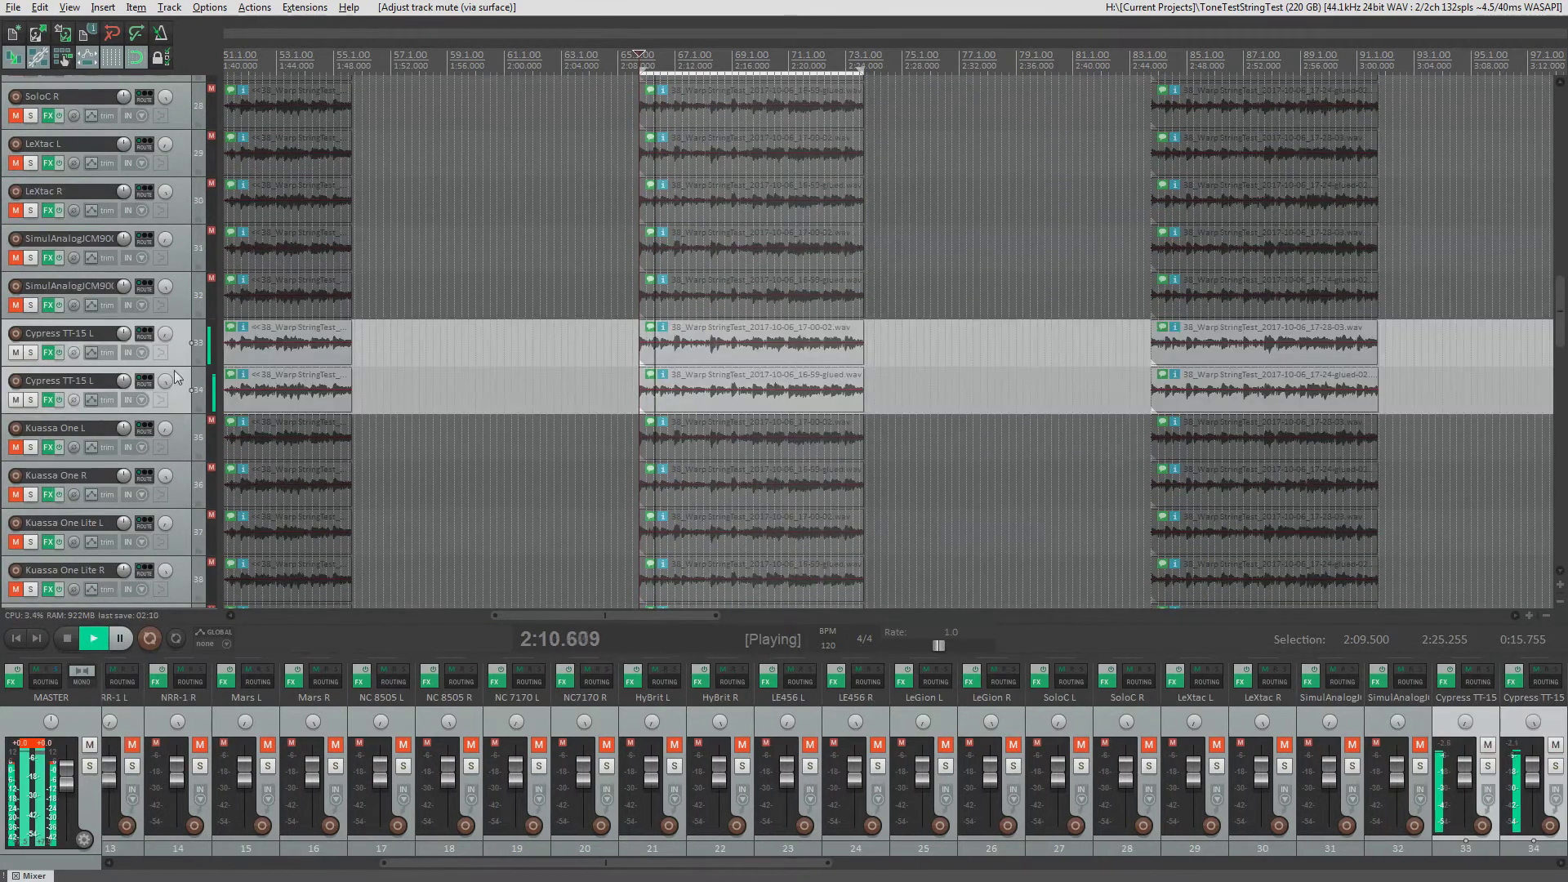
scroll(175, 381, down, 1)
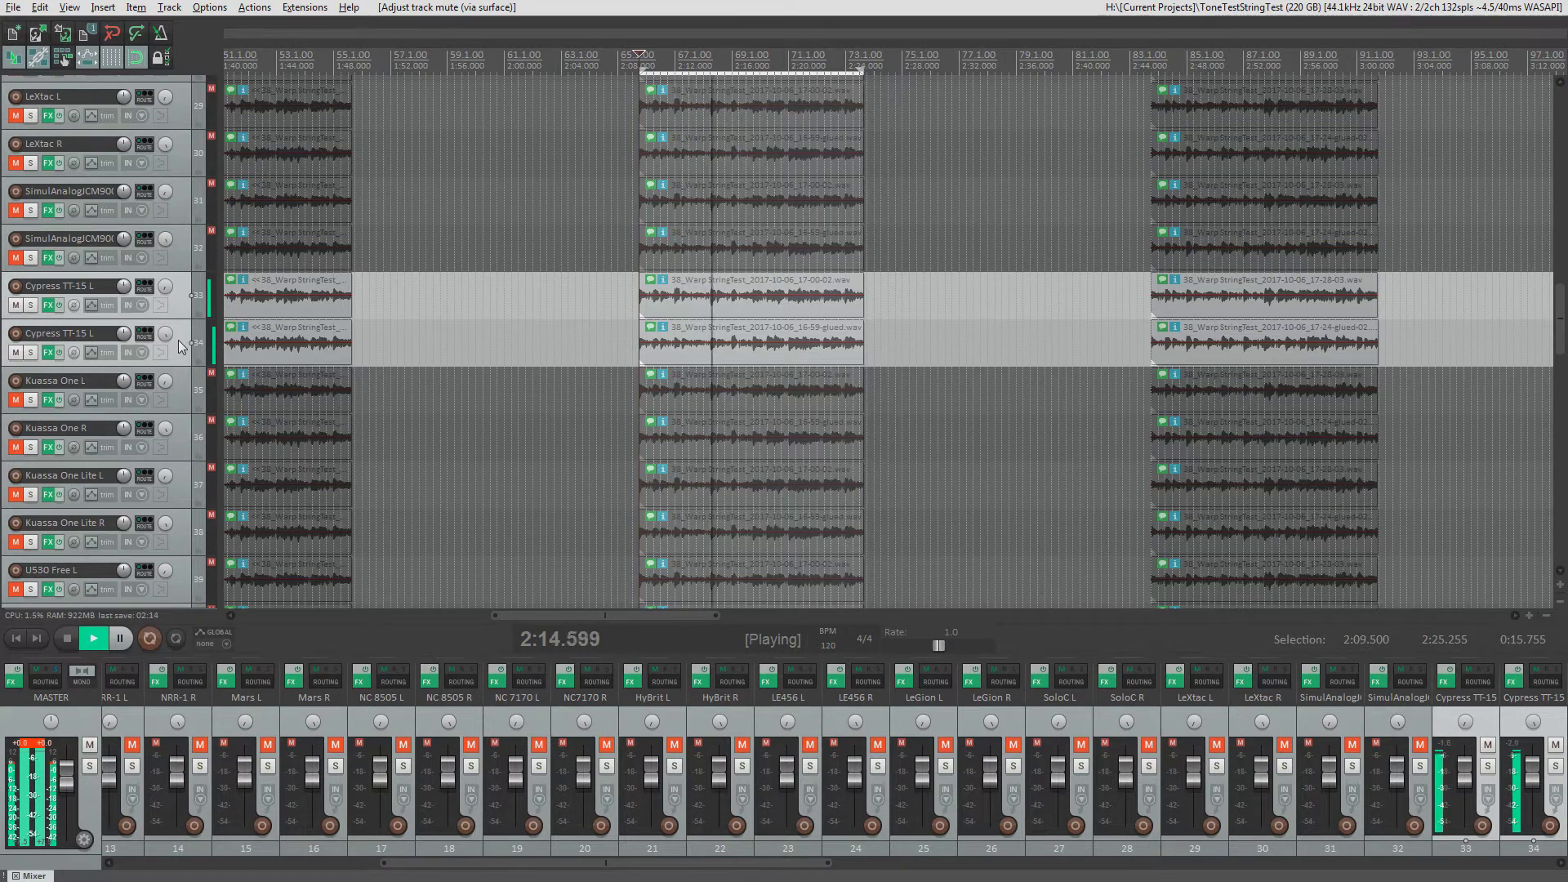
scroll(178, 339, down, 1)
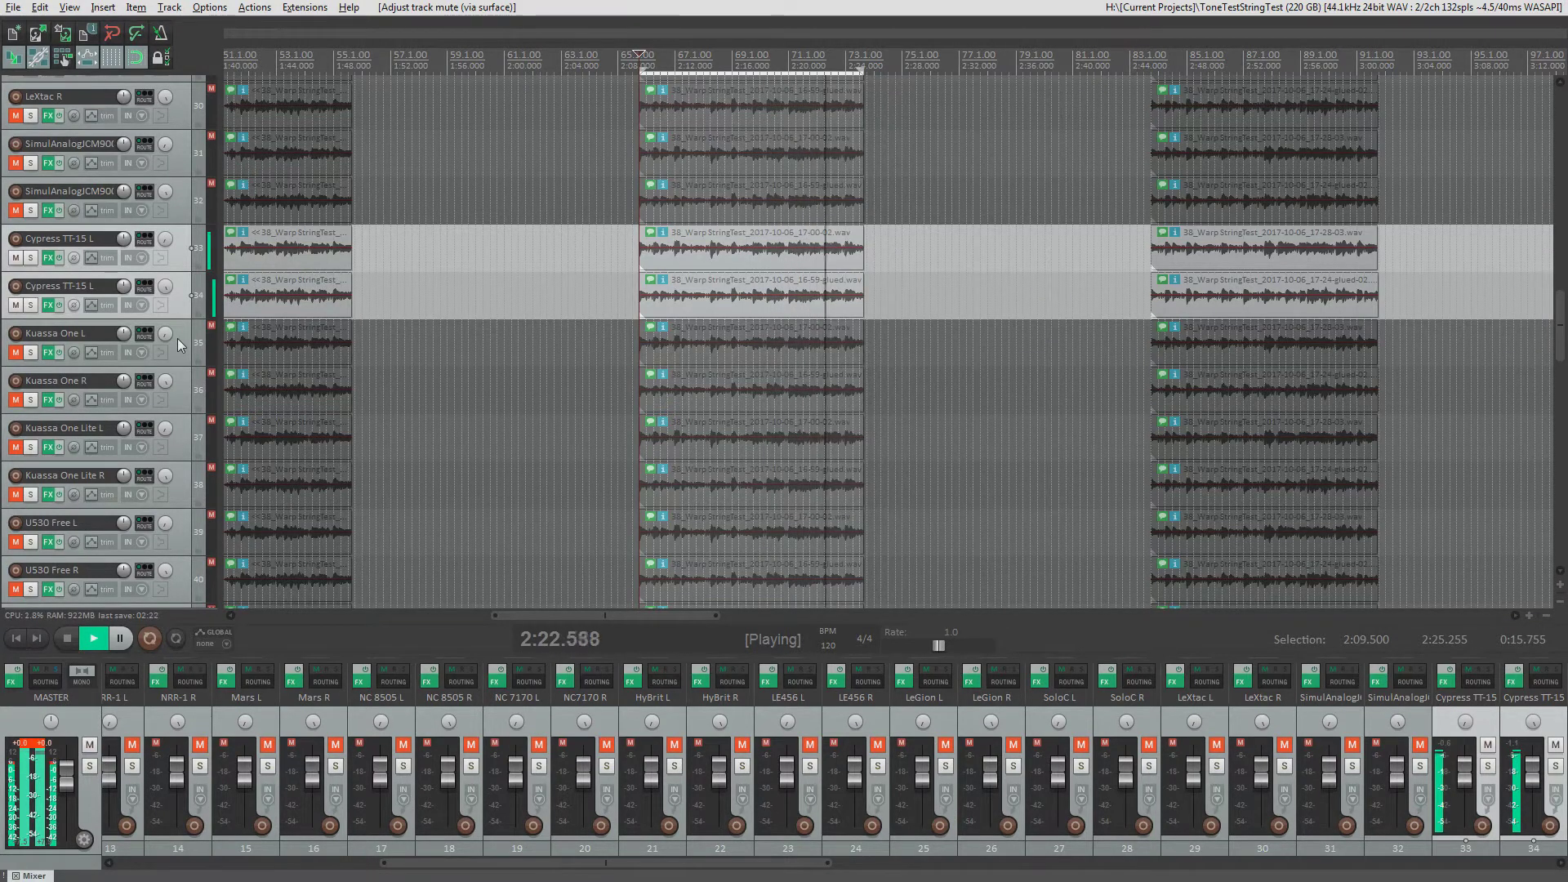
scroll(178, 336, down, 1)
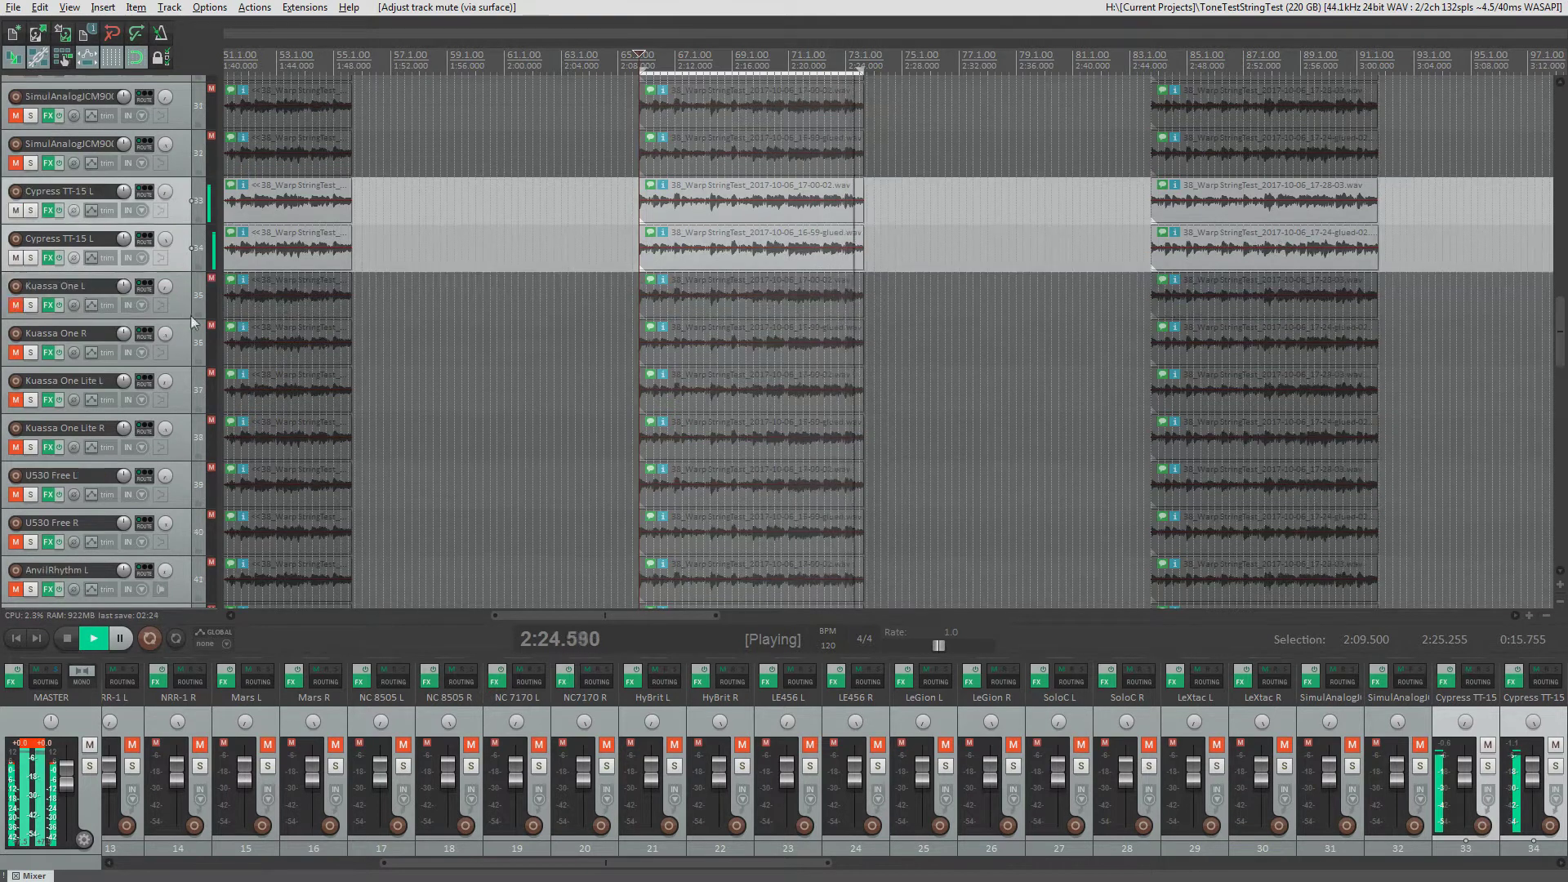
key(space)
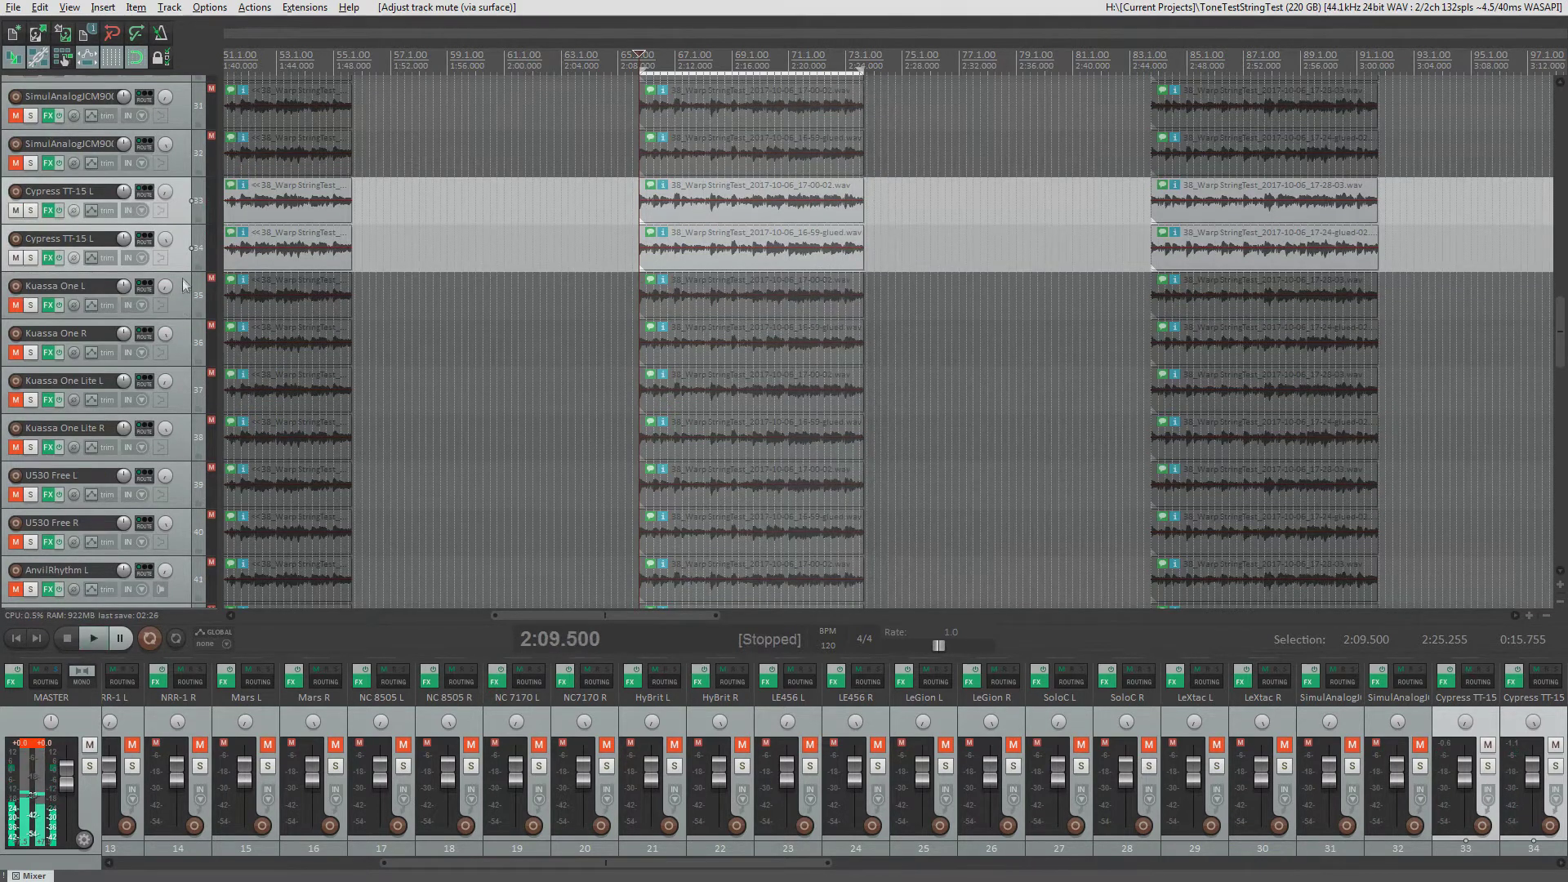
Step: Switch the unmuted pair from Cypress TT-15 to Kuassa One and view the Kuassa Amplifikation One settings in track 35's effects chain
click(185, 301)
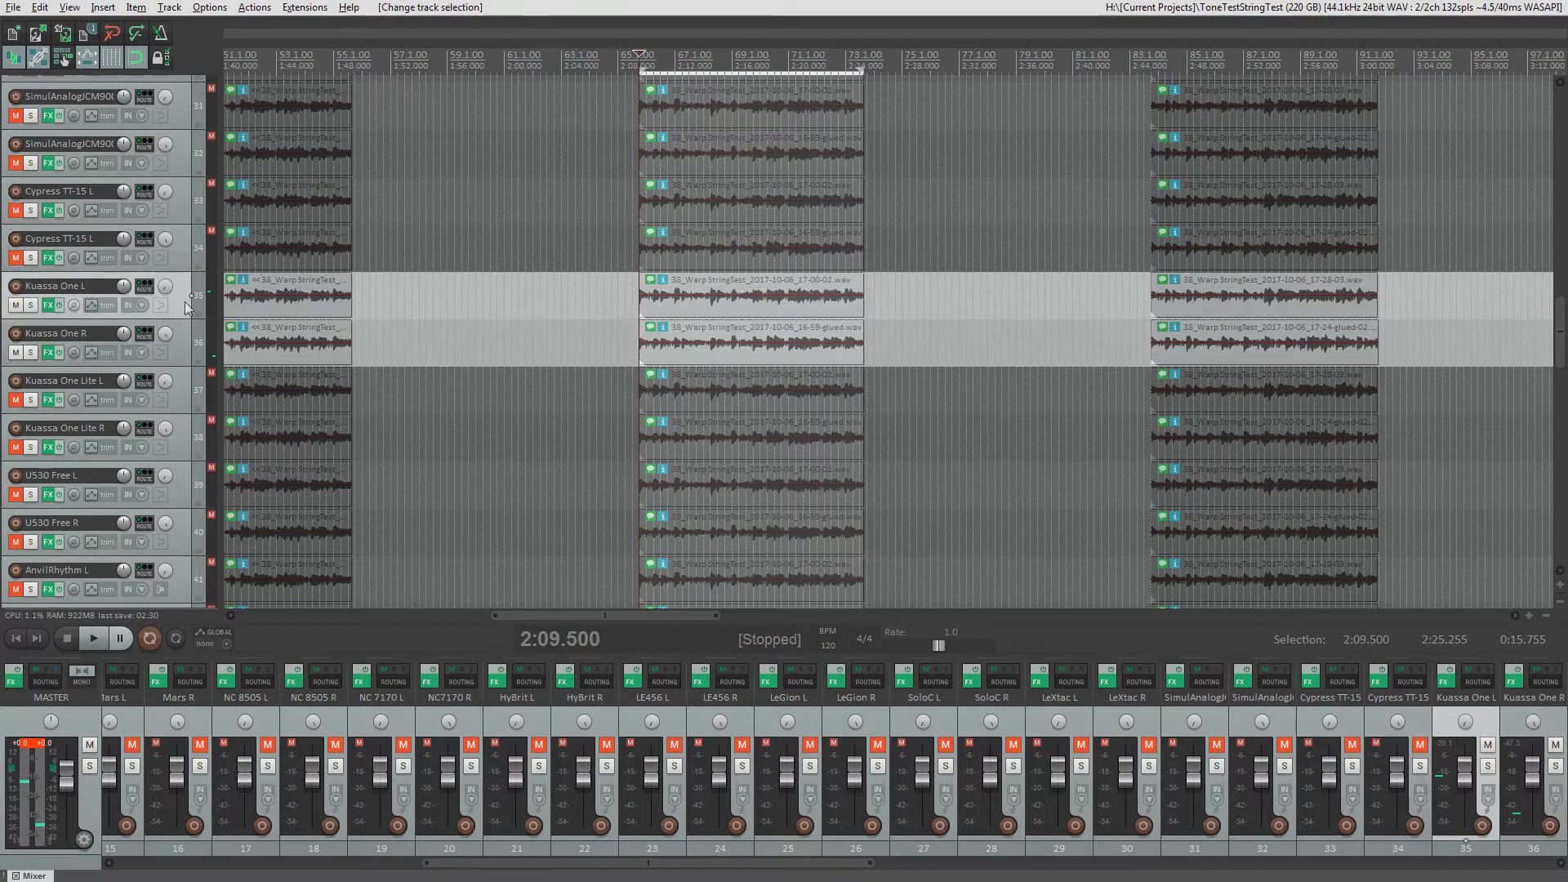
key(f)
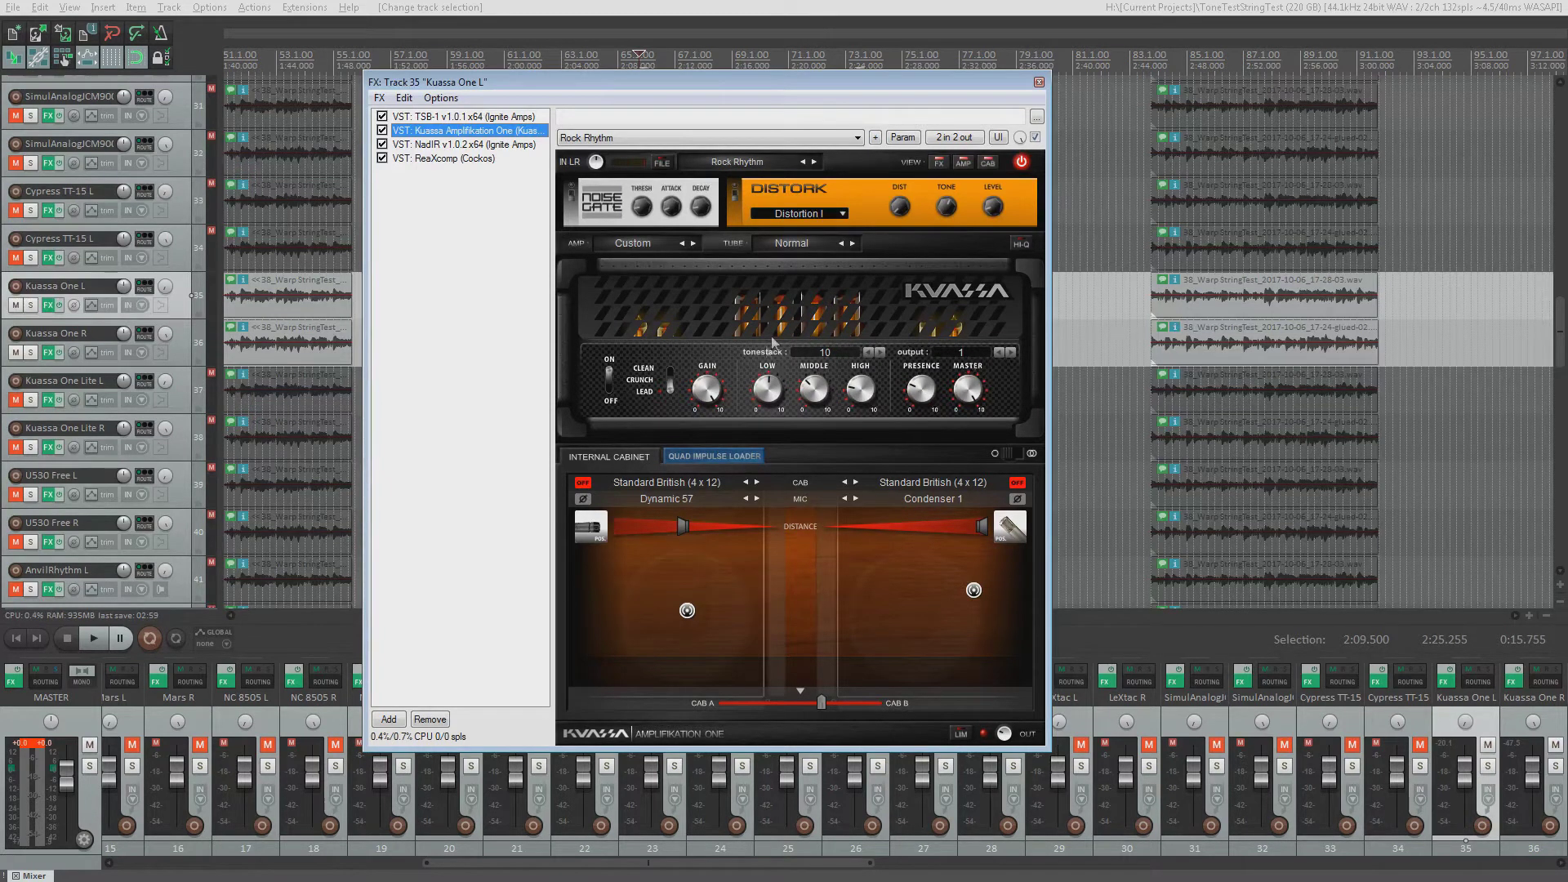
click(1039, 83)
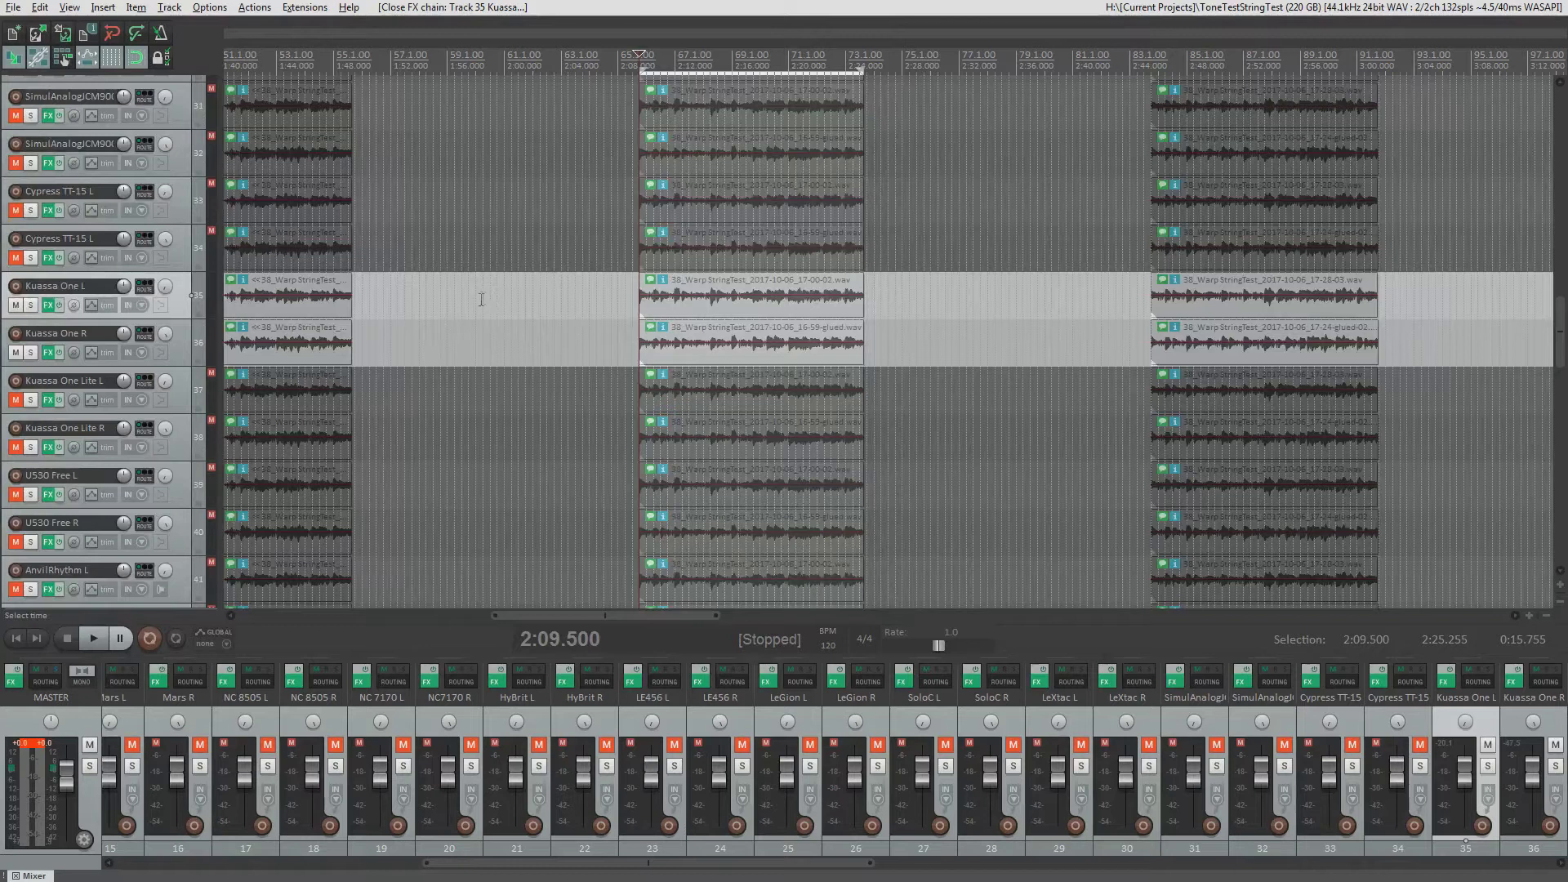
Step: Select both Kuassa One tracks and play them through the time selection
ctrl+click(182, 336)
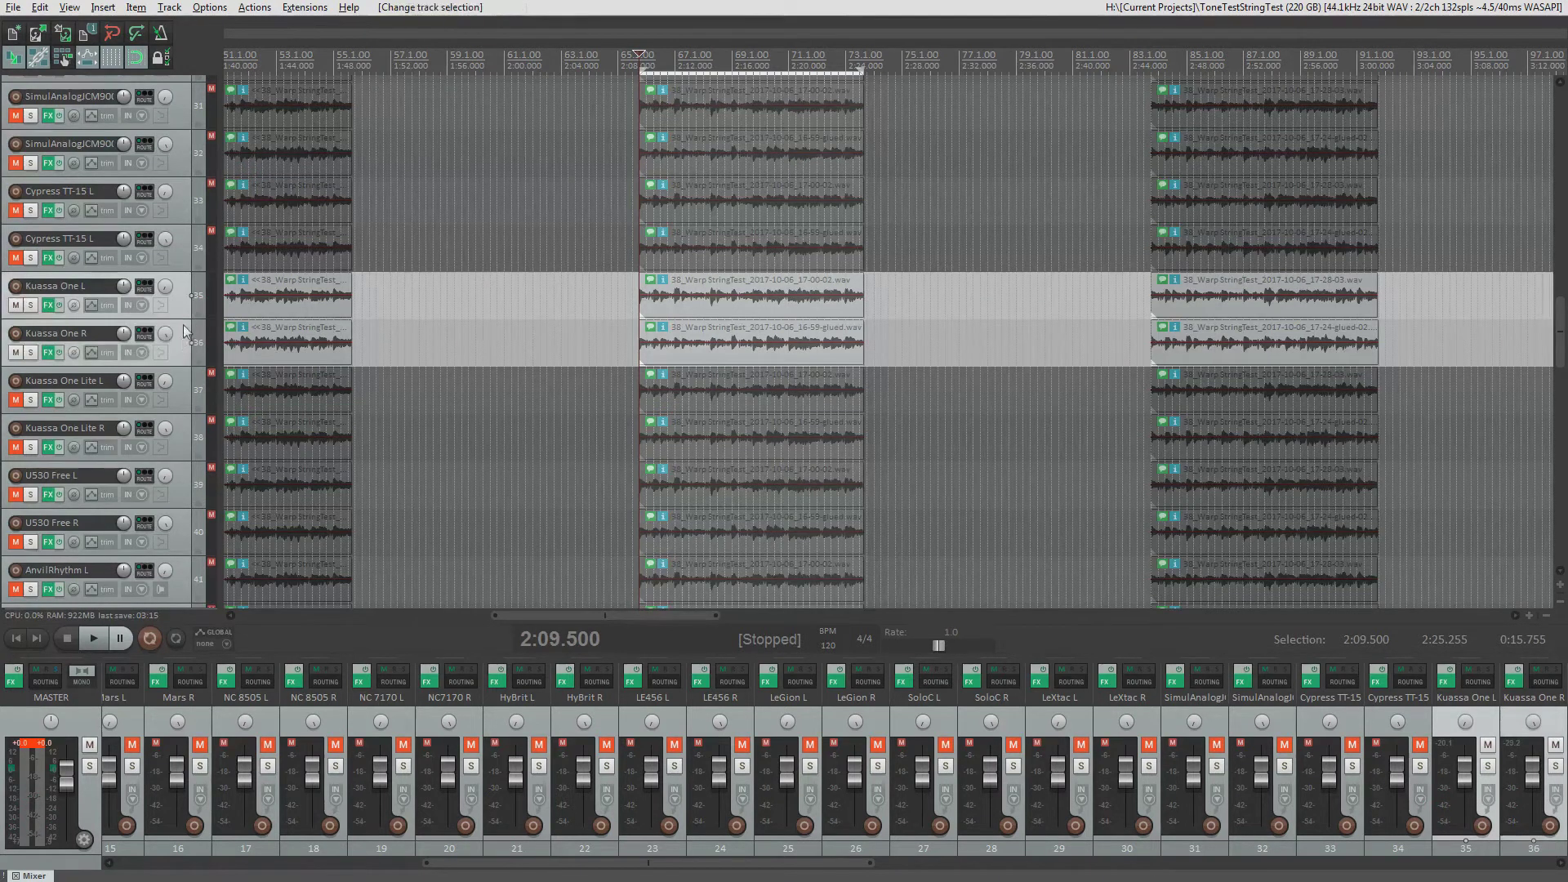
key(space)
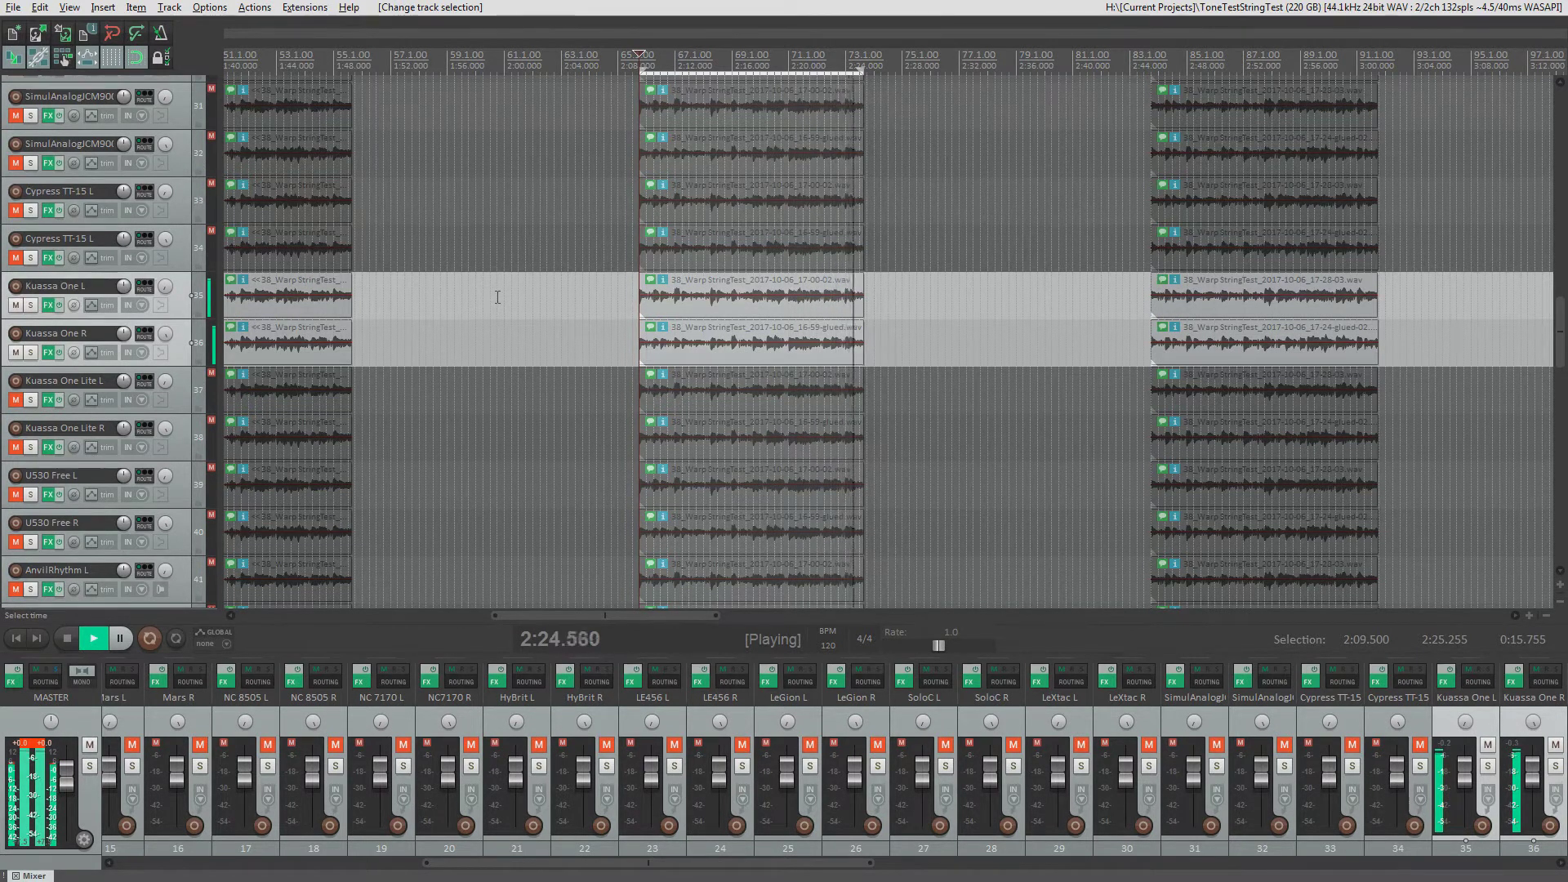
key(space)
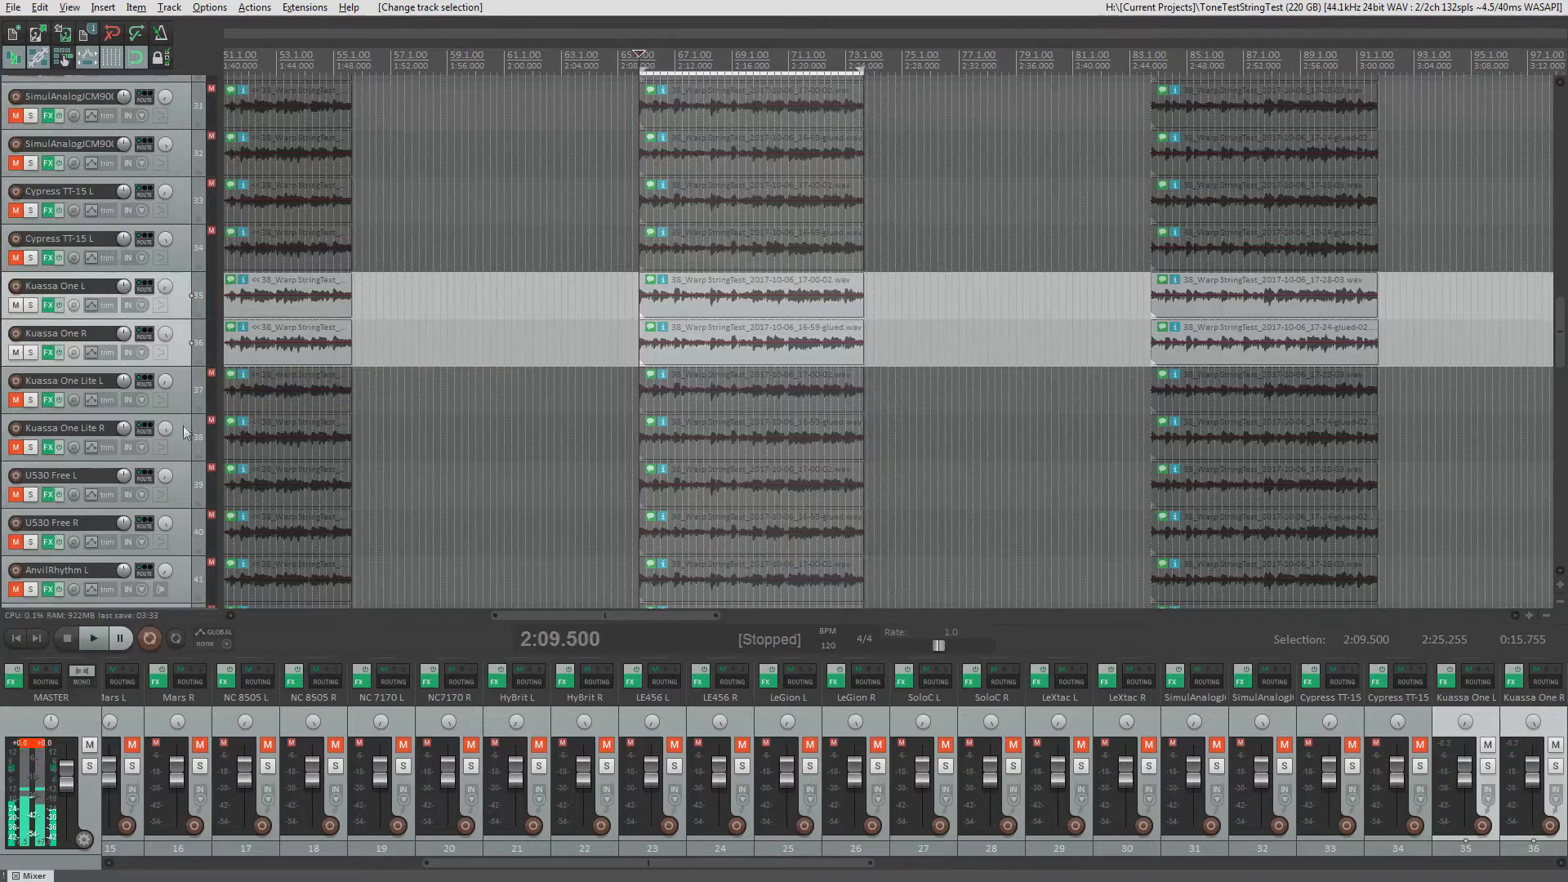
Step: Mute the Kuassa One pair and unmute the Kuassa One Lite L and R tracks
shift+click(183, 429)
click(181, 308)
shift+click(183, 435)
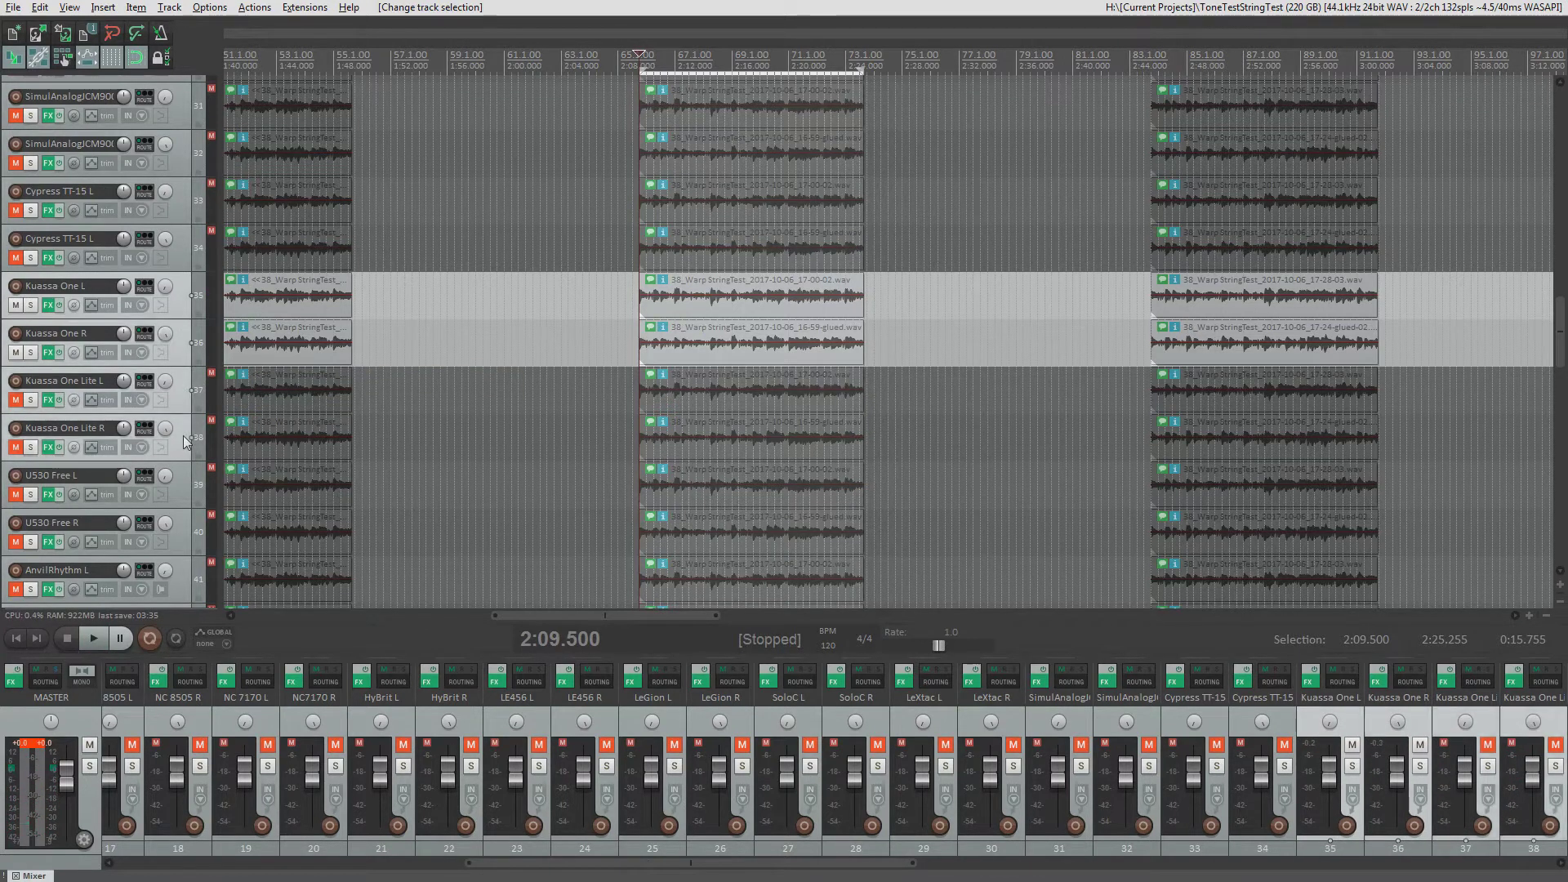
key(F5)
scroll(173, 396, down, 1)
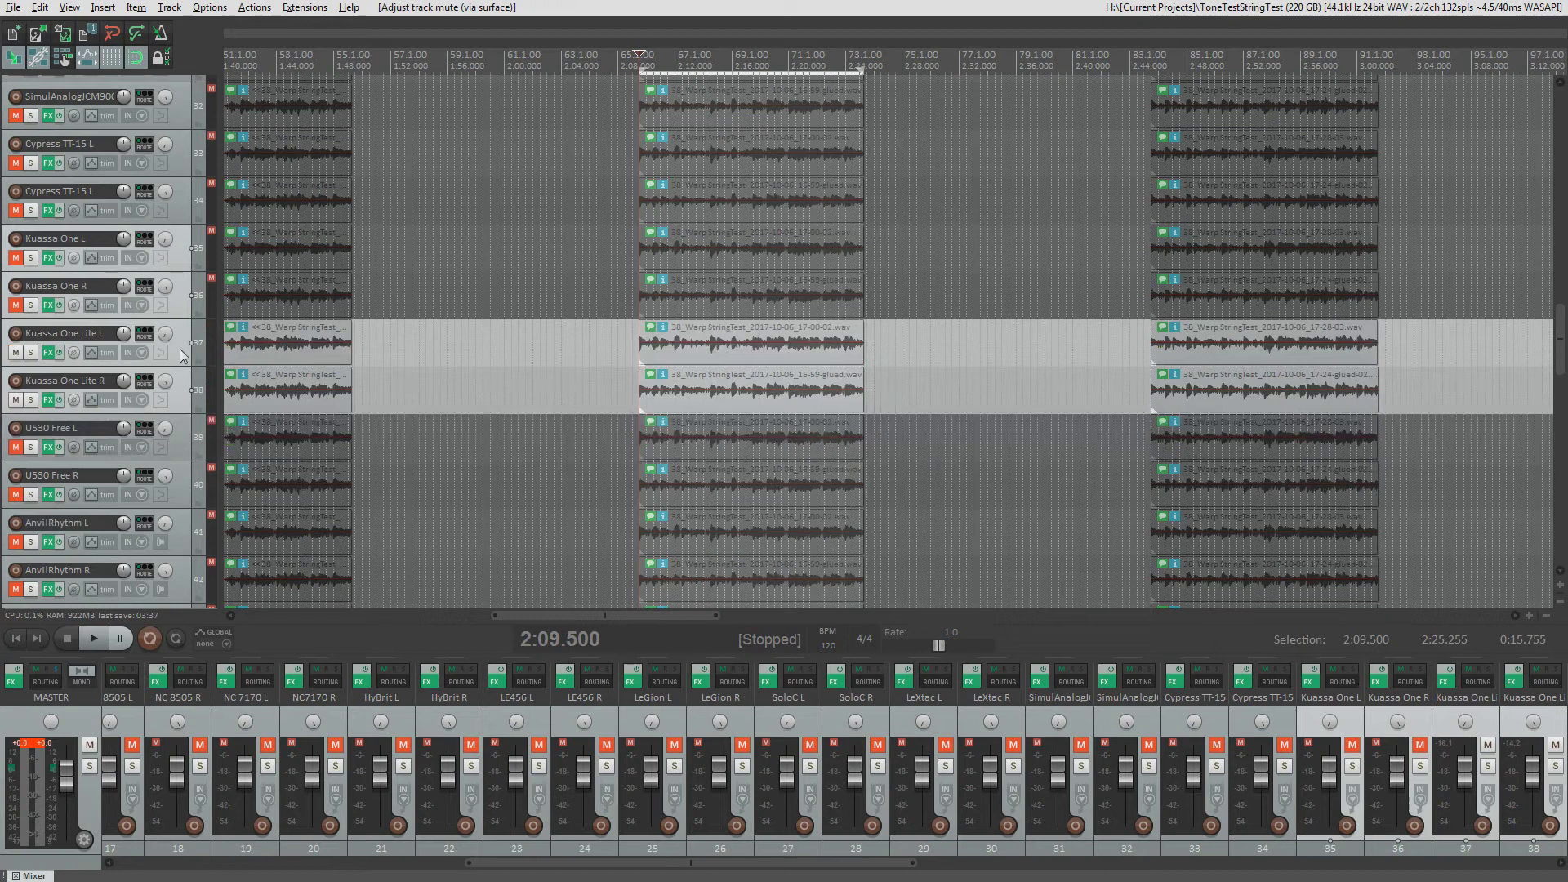
Step: View the Kuassa Amplifikation Lite settings in track 37's effects chain and play the Kuassa One Lite pair through the time selection
click(180, 350)
key(f)
click(457, 132)
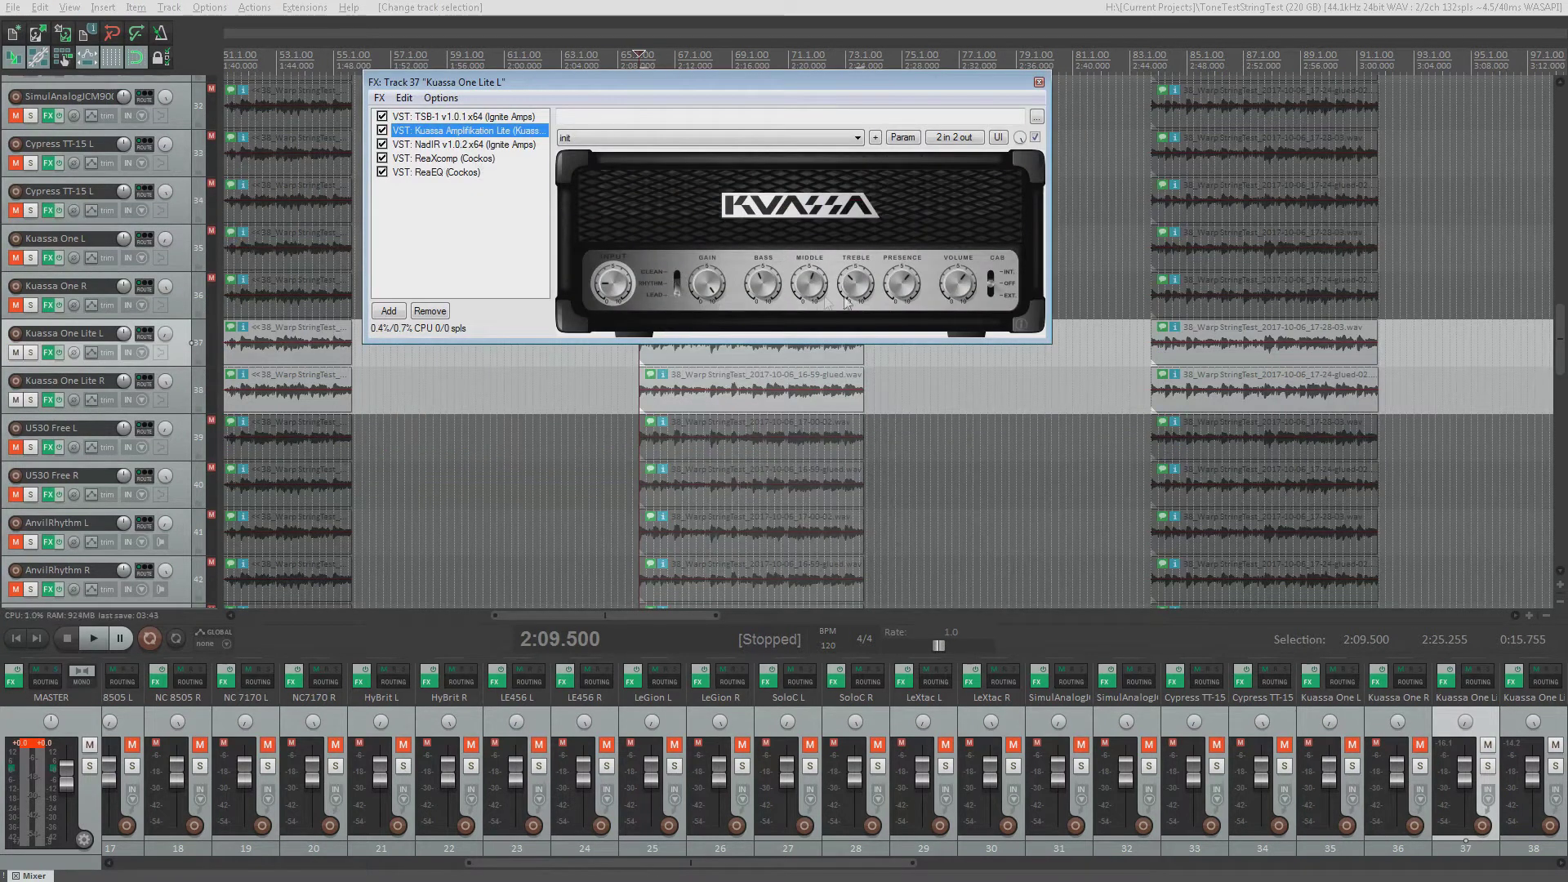
click(1039, 83)
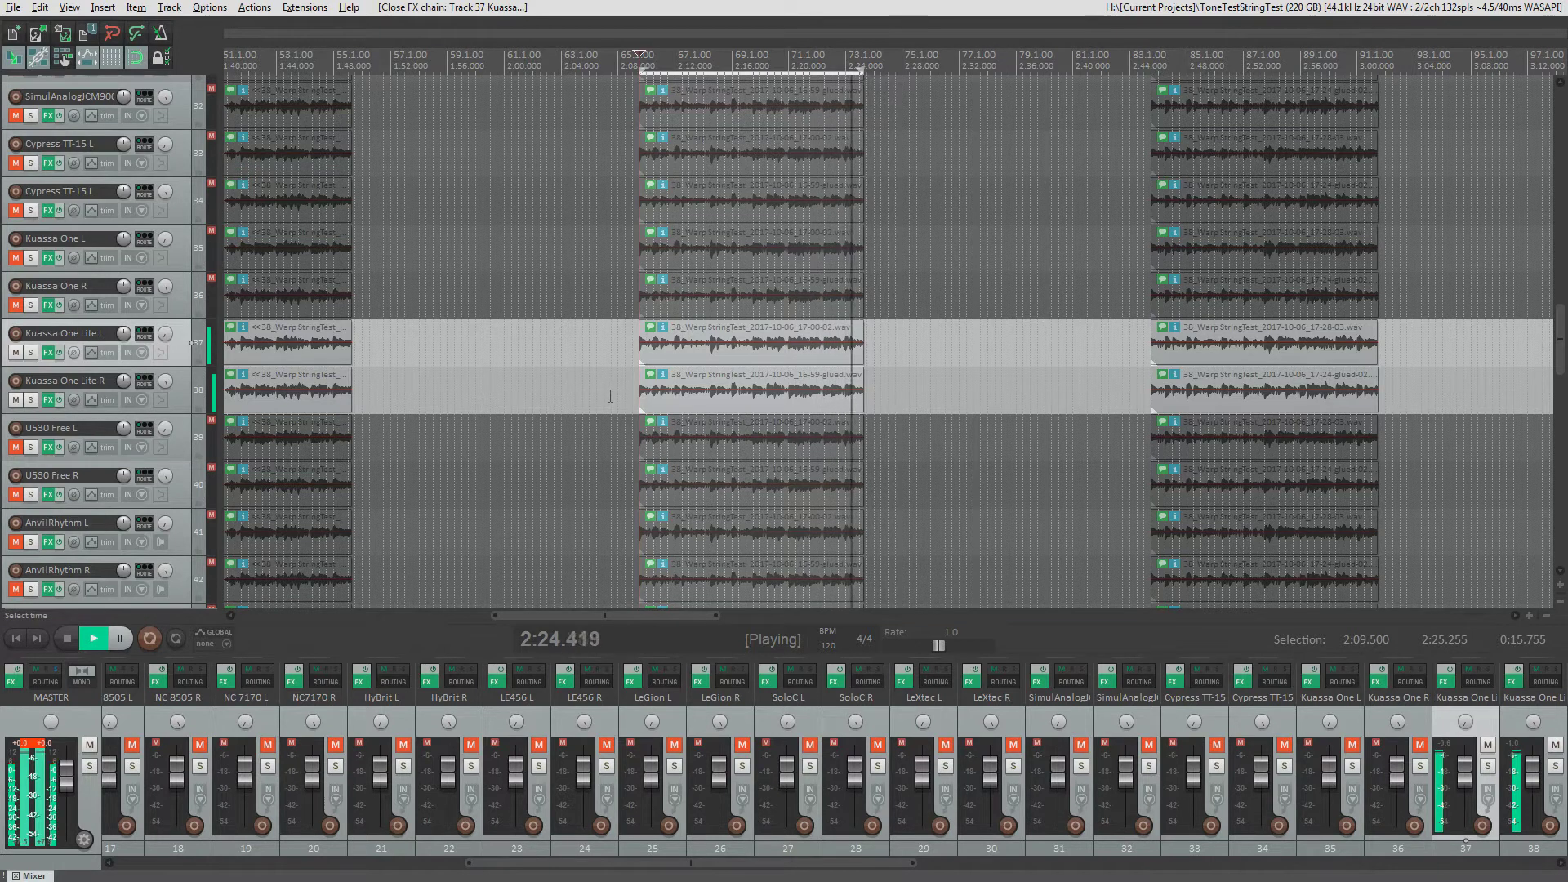
key(space)
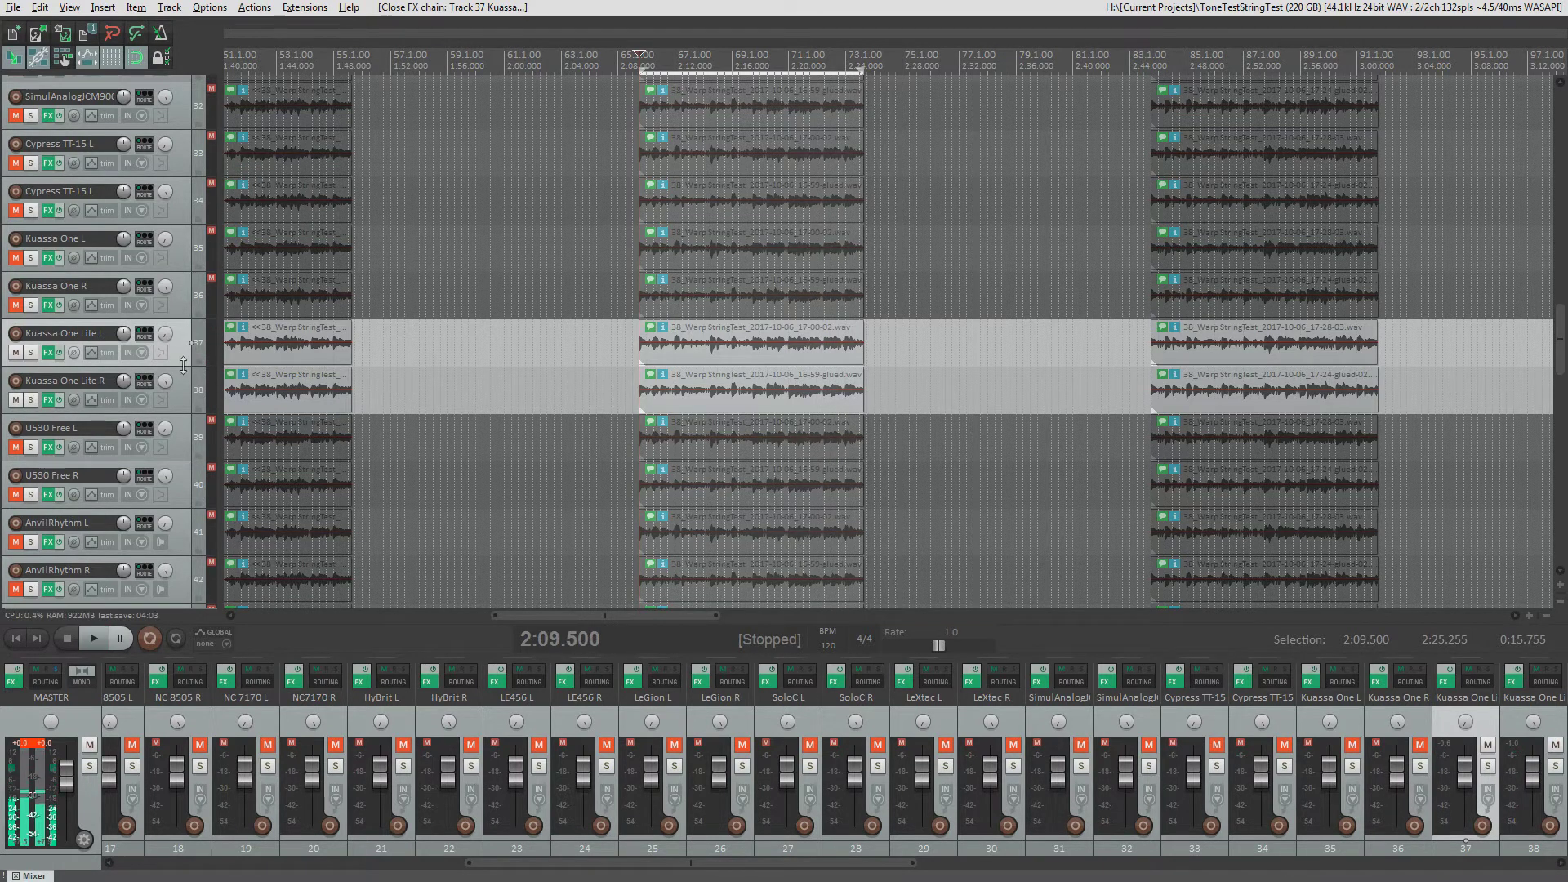
Step: Mute the Kuassa One Lite pair and unmute the U530 Free L and R tracks
scroll(184, 360, down, 1)
ctrl+click(183, 345)
key(F5)
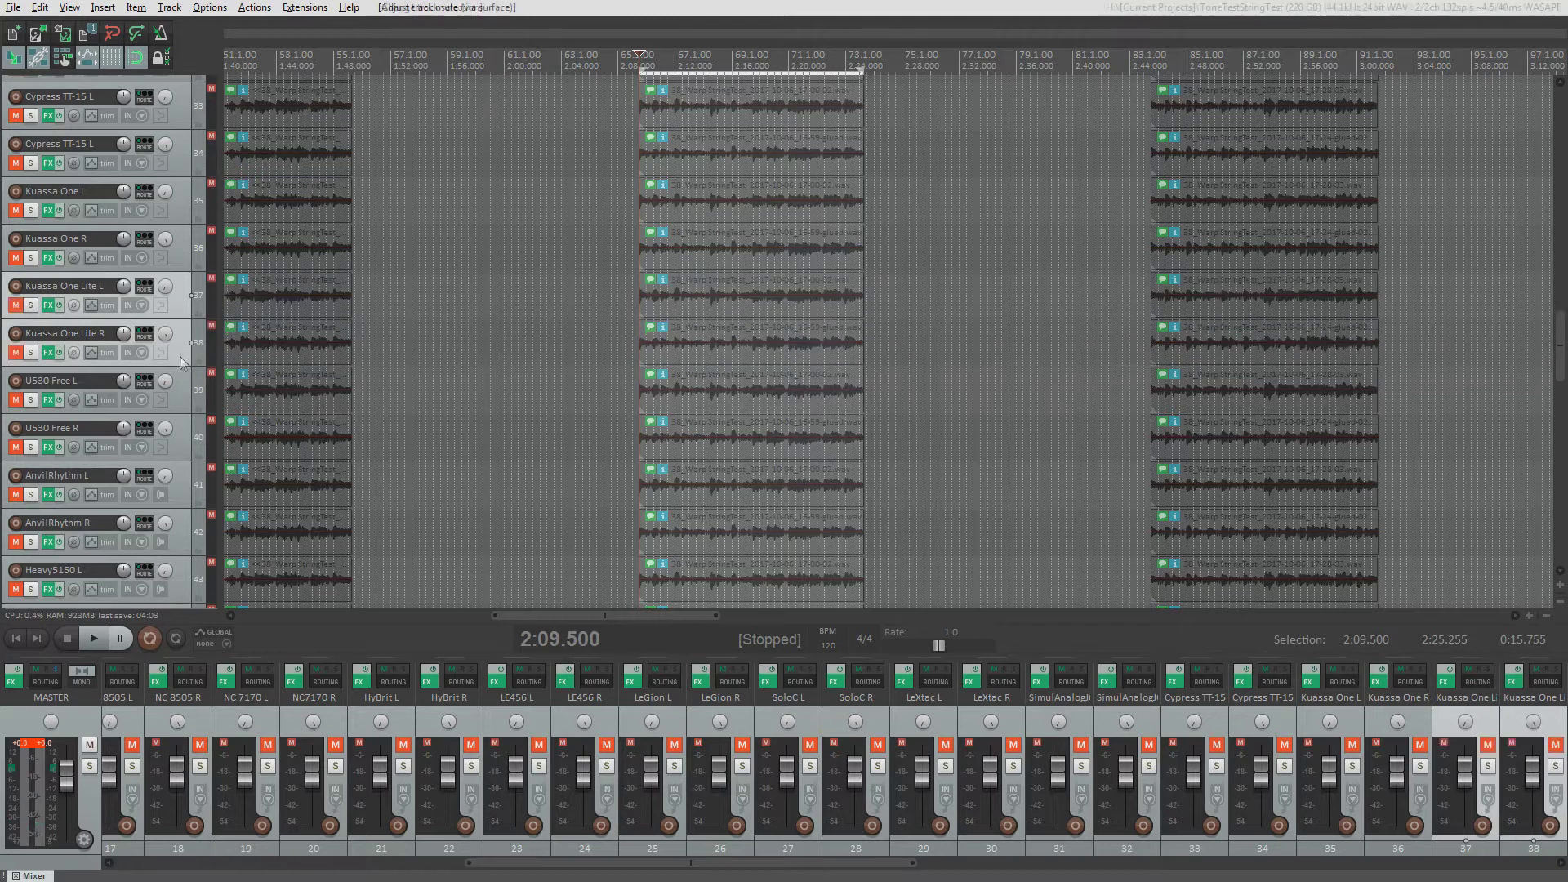
click(183, 390)
scroll(183, 390, down, 2)
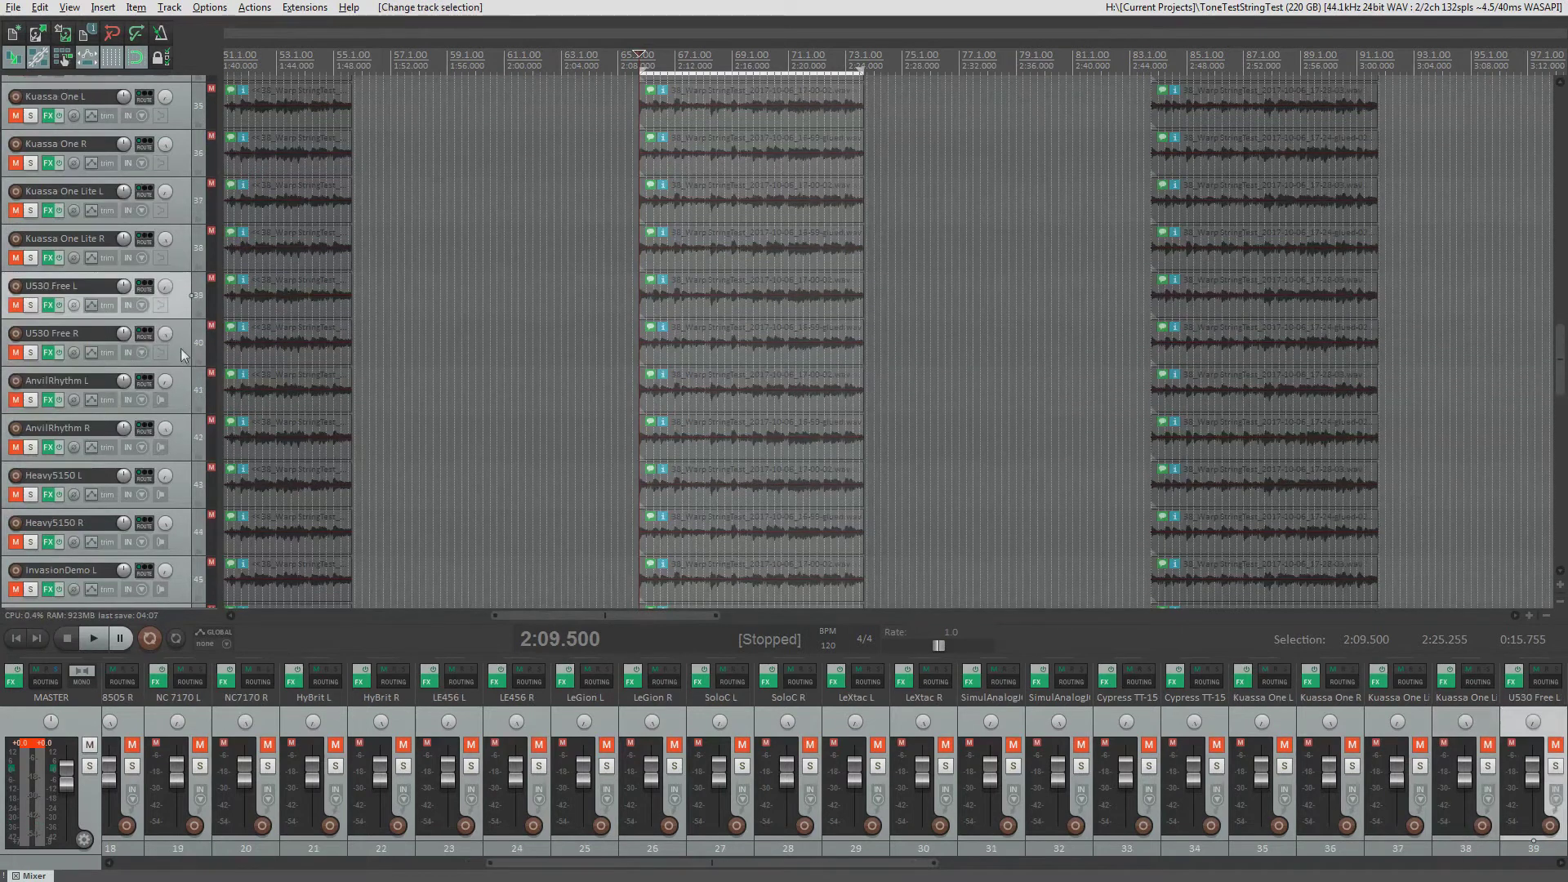
shift+click(180, 347)
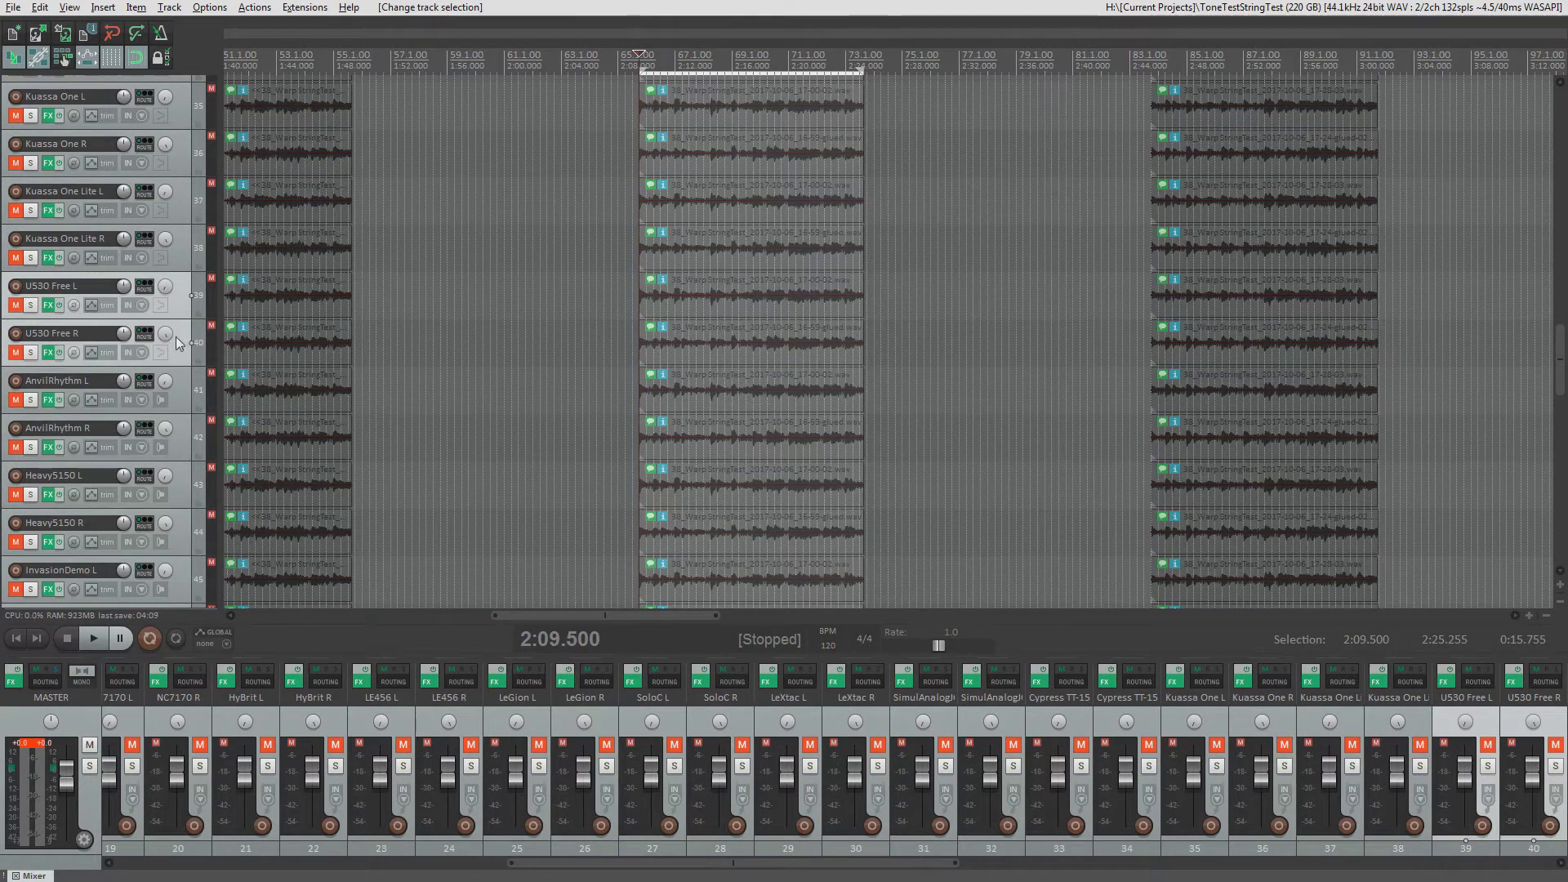
key(F5)
Step: View the Mercuriall U530 Free settings in track 39's effects chain and play the U530 Free pair through the time selection
click(177, 307)
key(f)
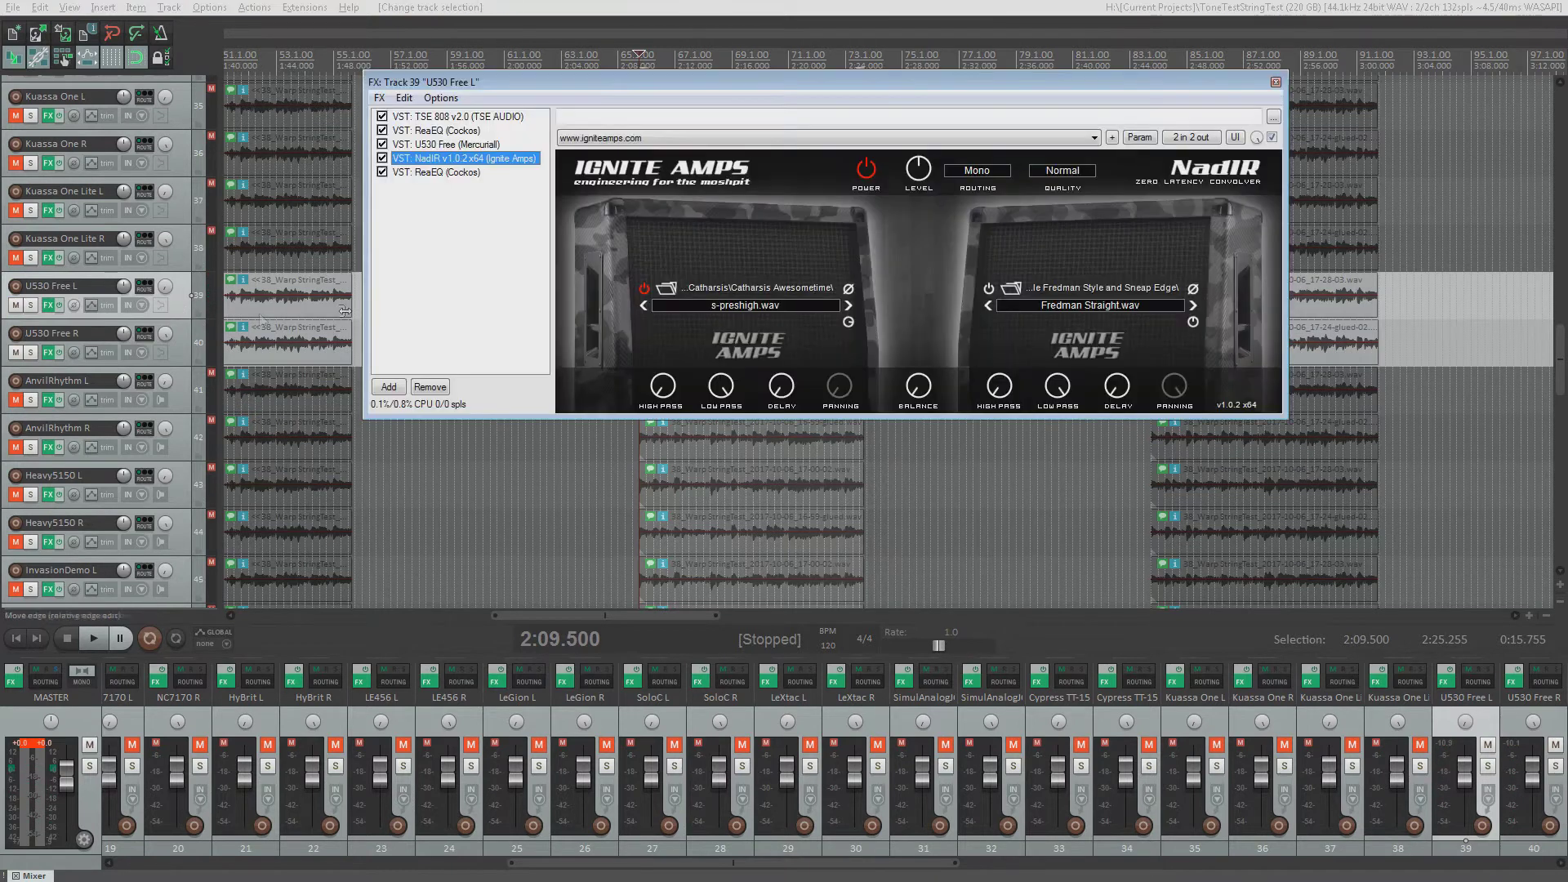
click(447, 146)
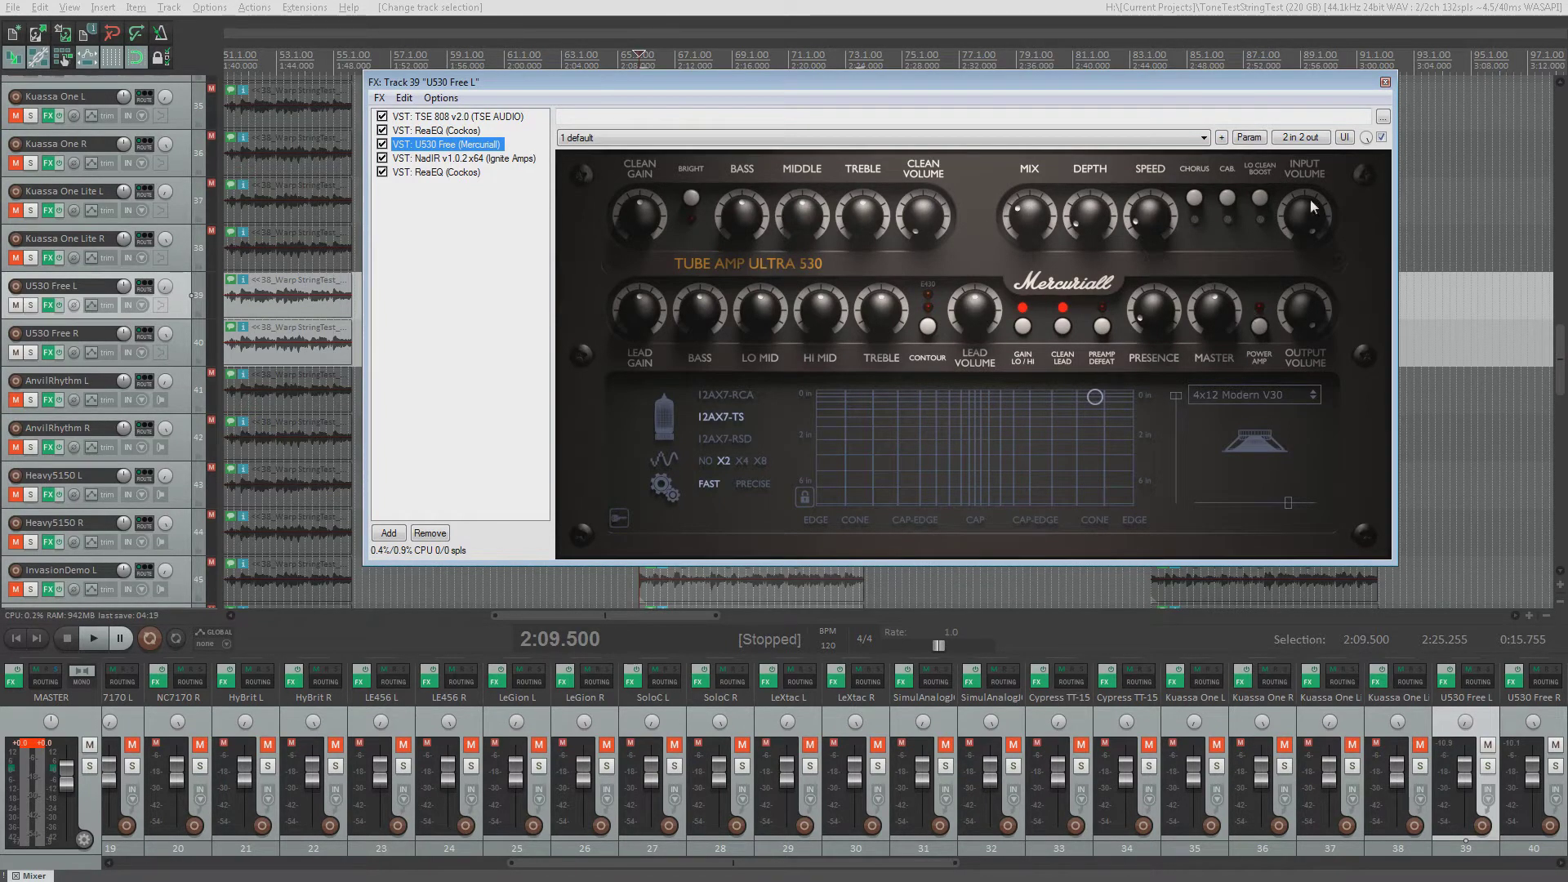
click(1385, 83)
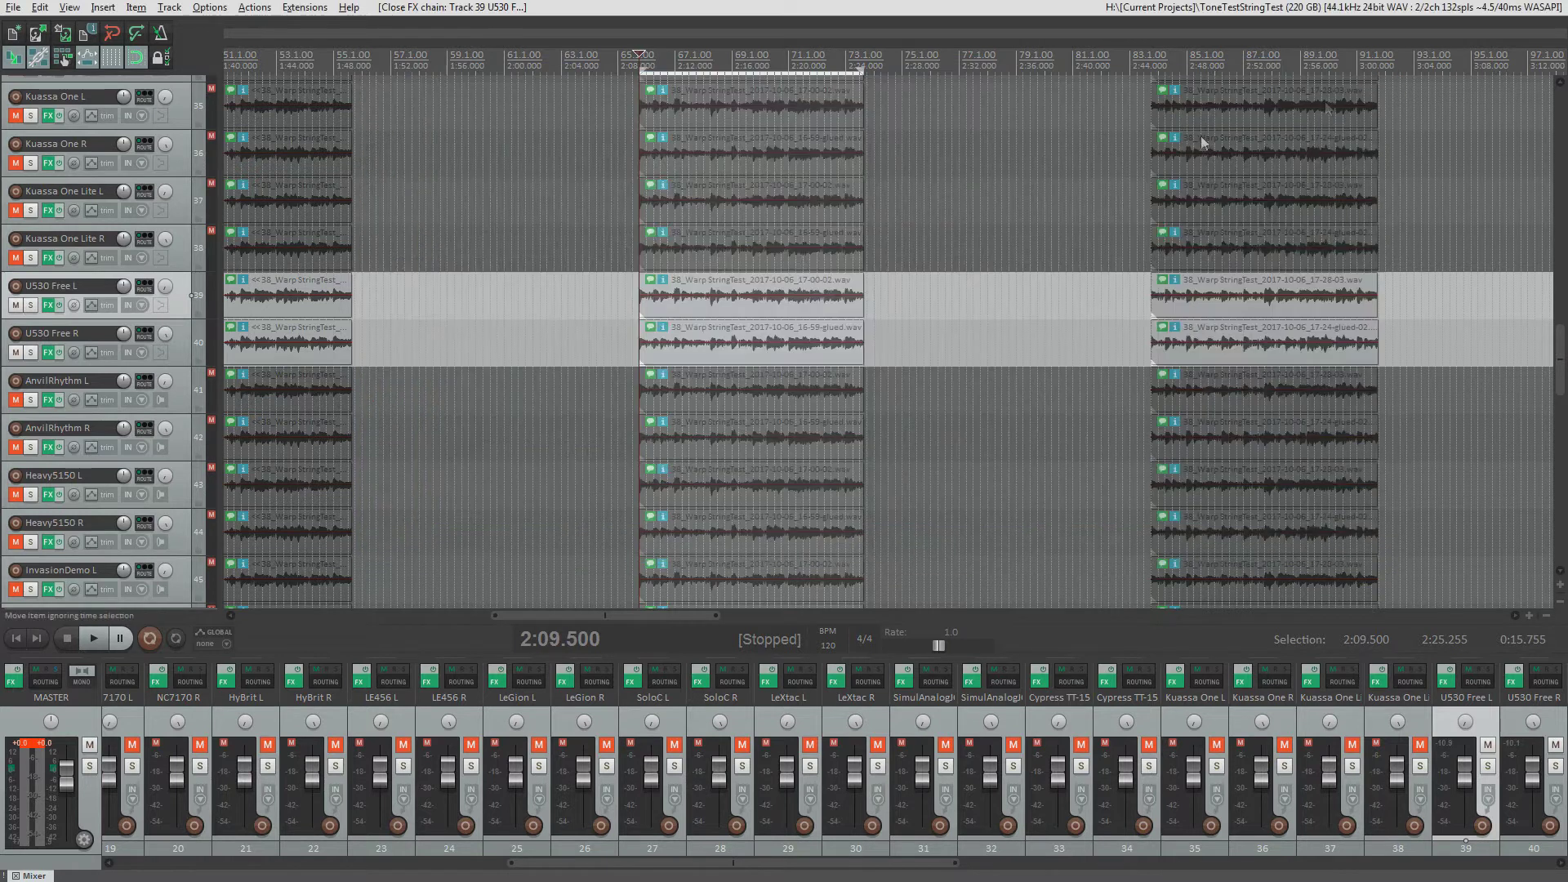
key(space)
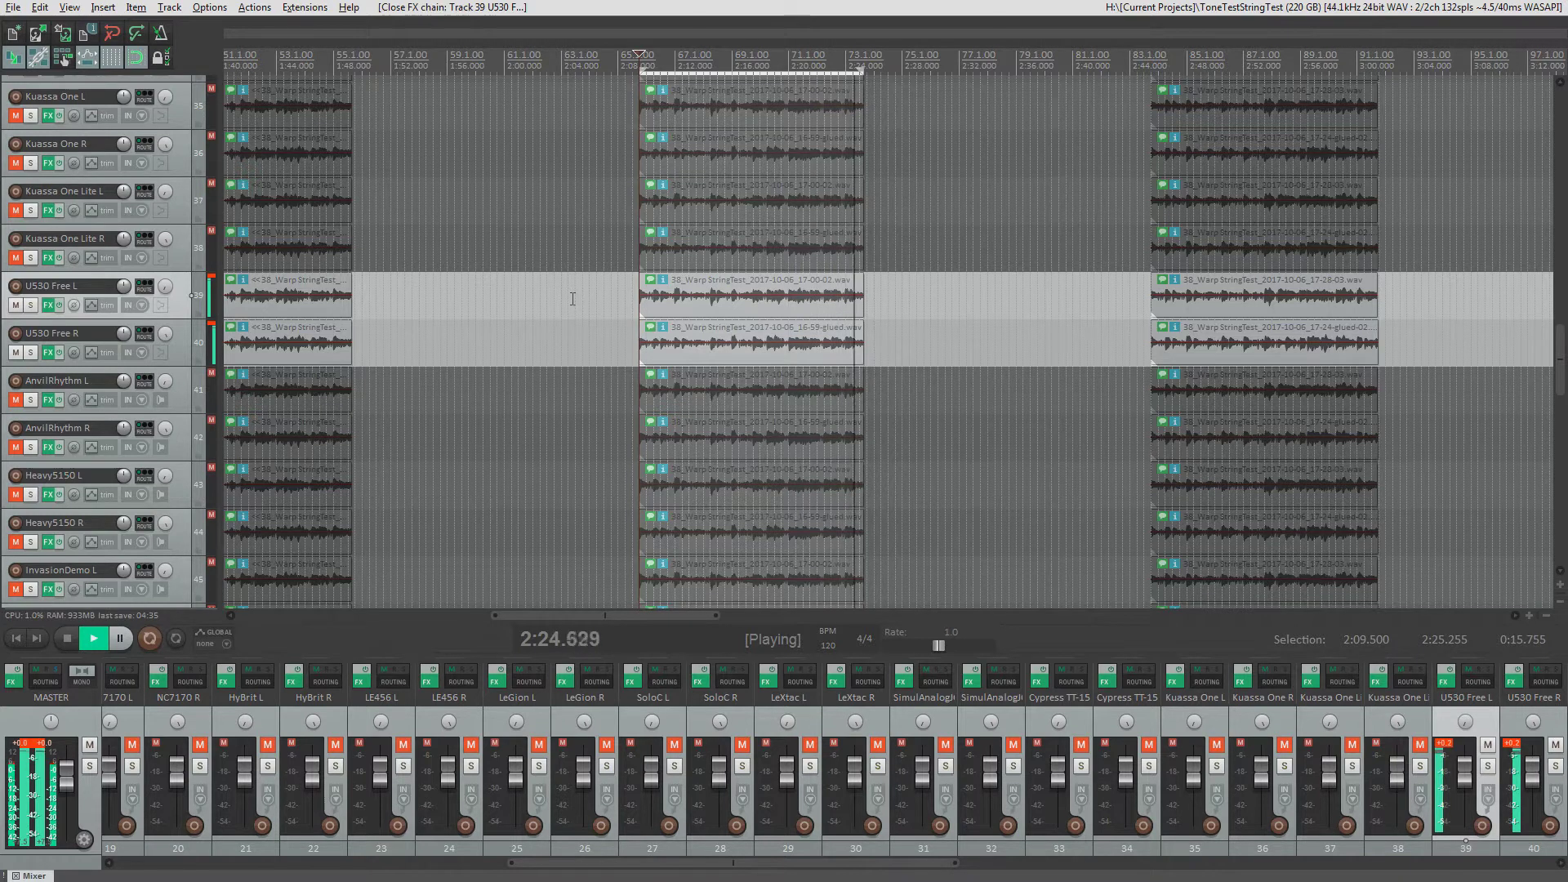
key(space)
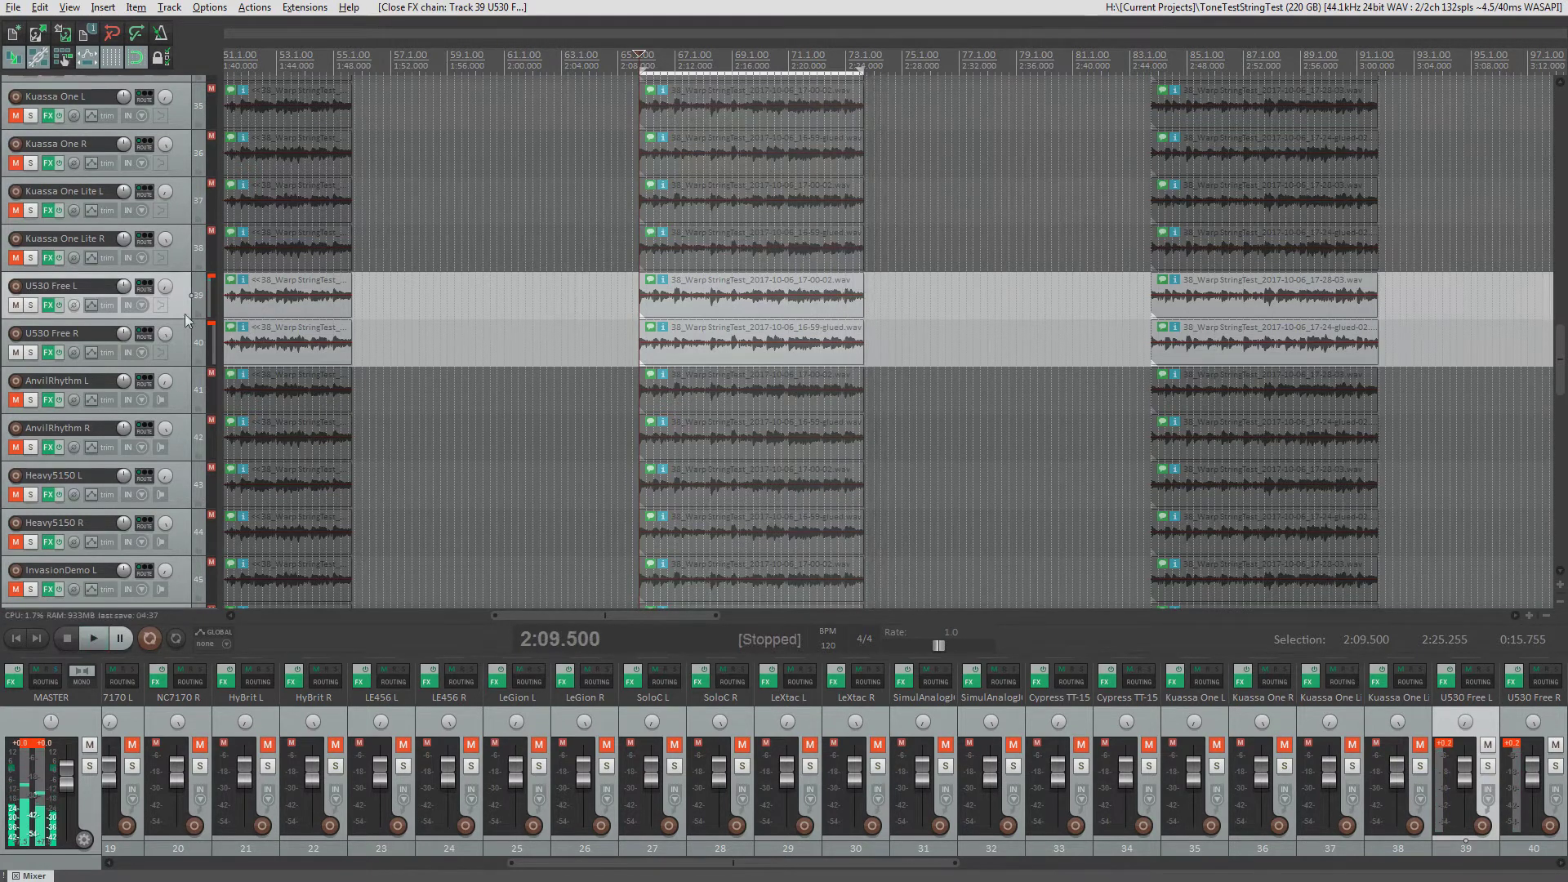
Step: Mute the U530 Free pair, unmute the AnvilRhythm pair, and look through the amp tracks below it
drag(181, 390, 183, 426)
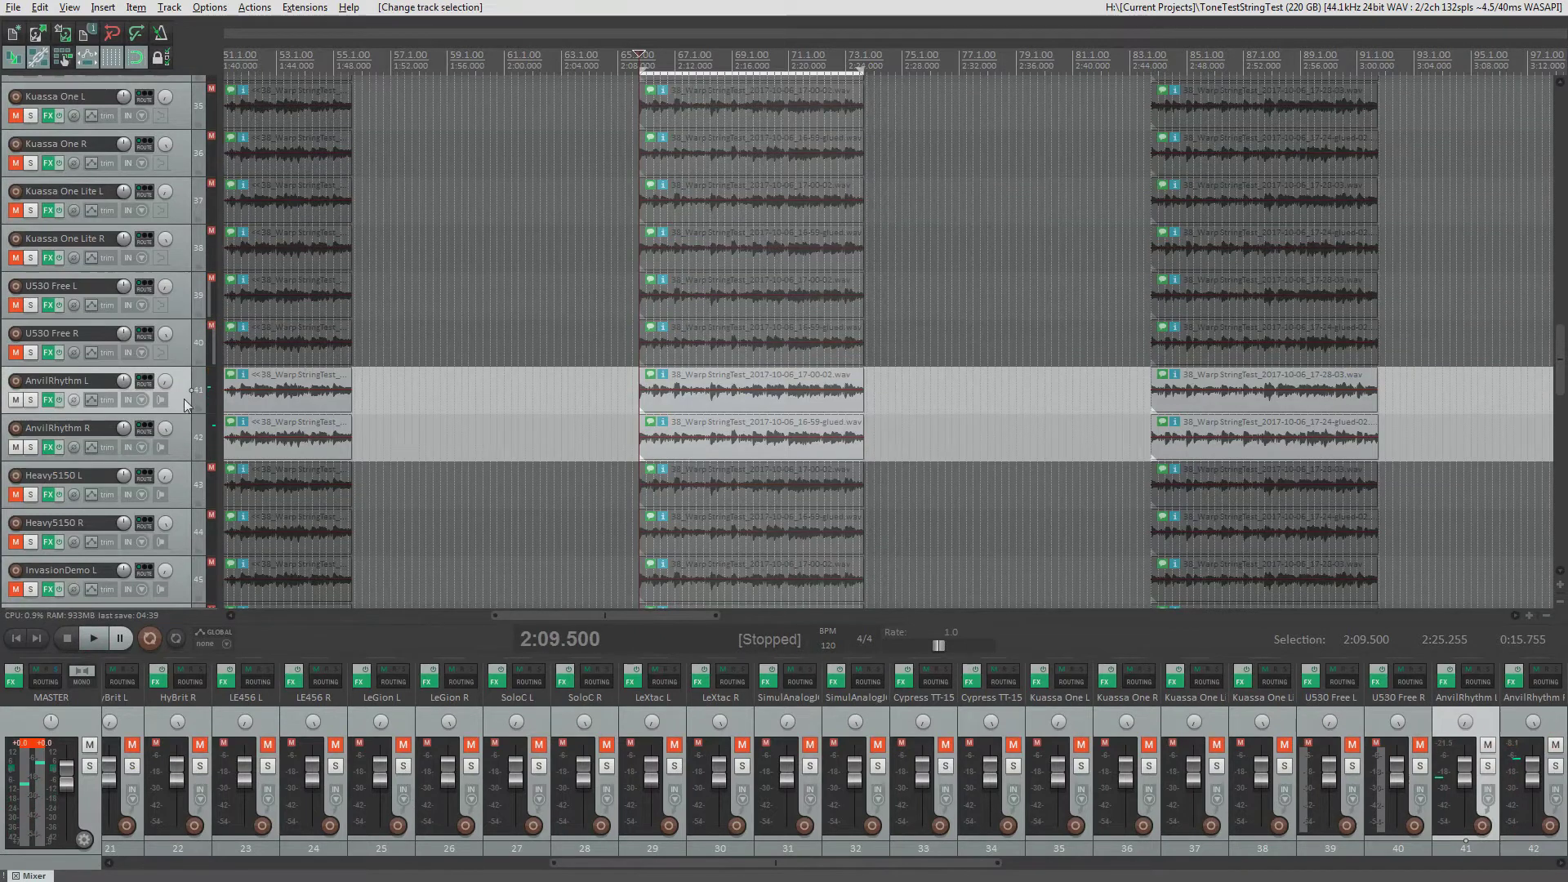
scroll(183, 398, down, 2)
scroll(185, 295, down, 1)
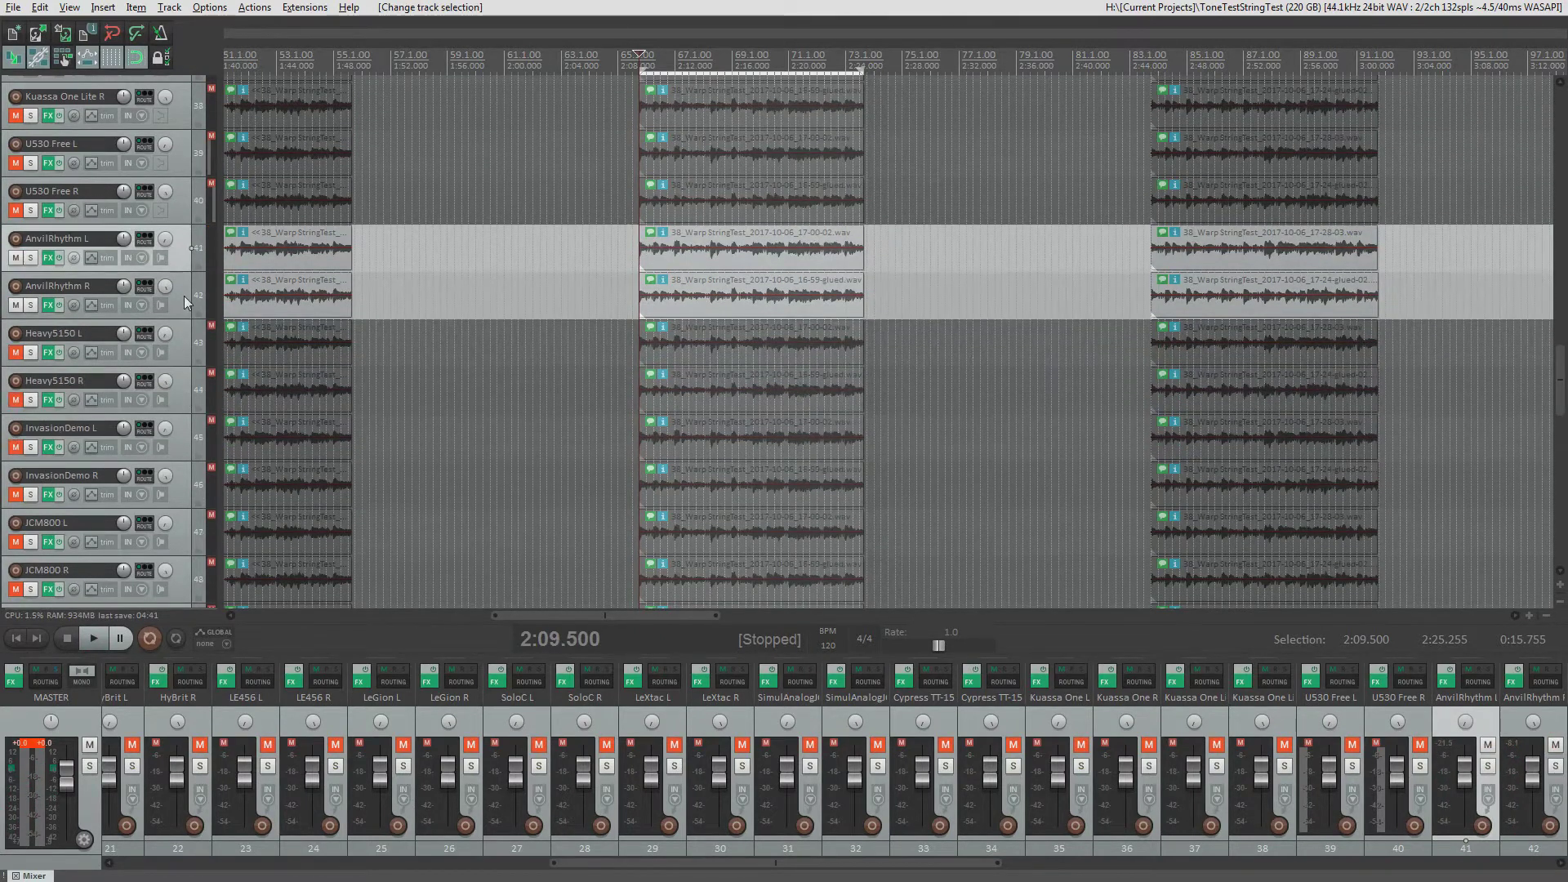
scroll(183, 260, down, 5)
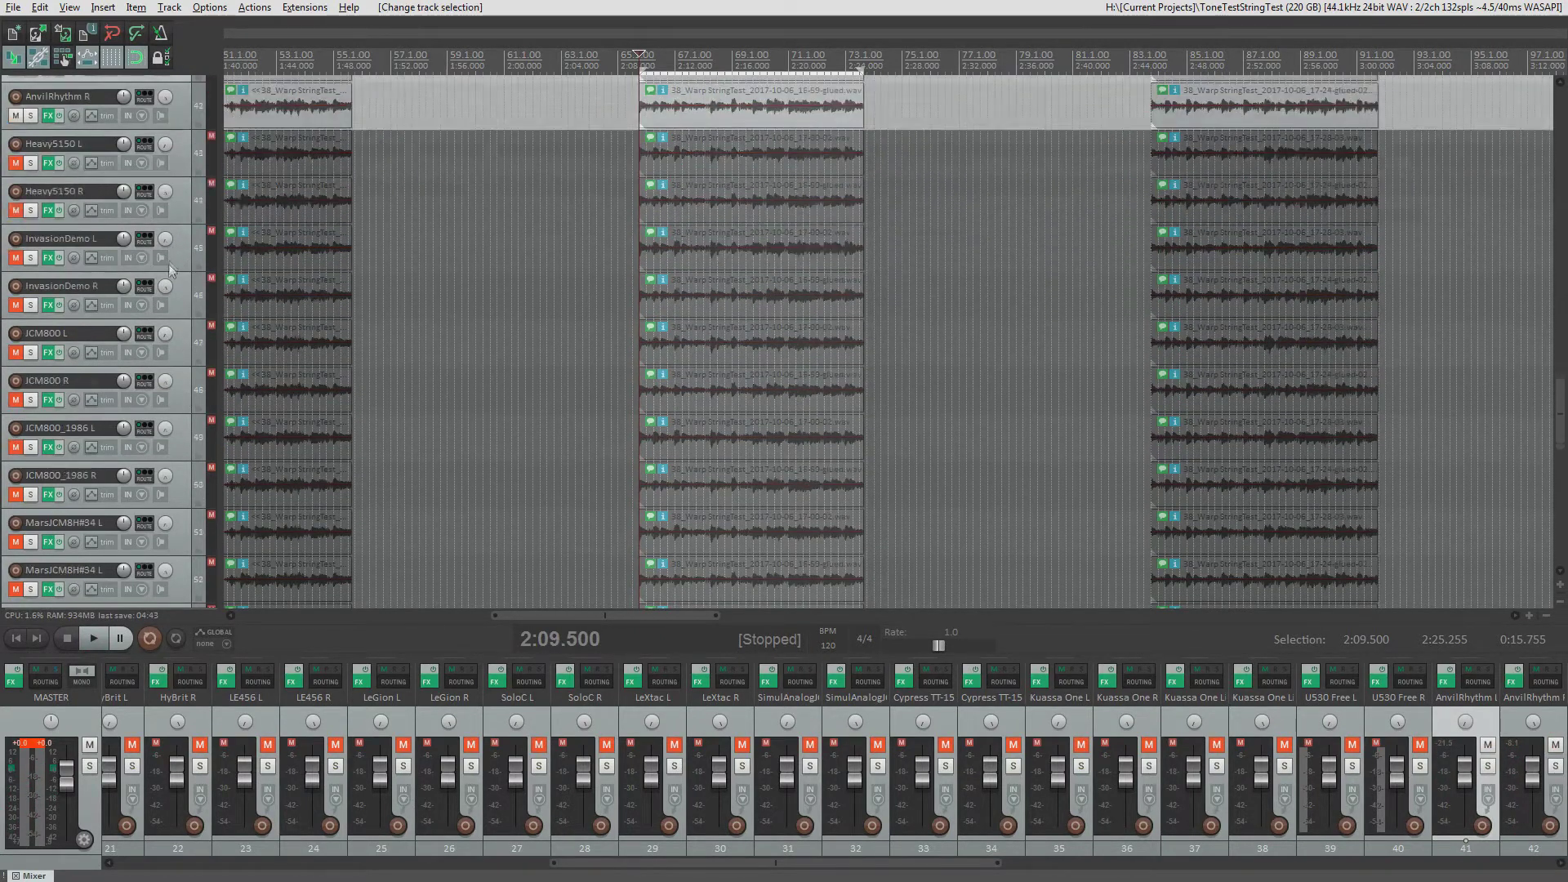
scroll(172, 274, up, 5)
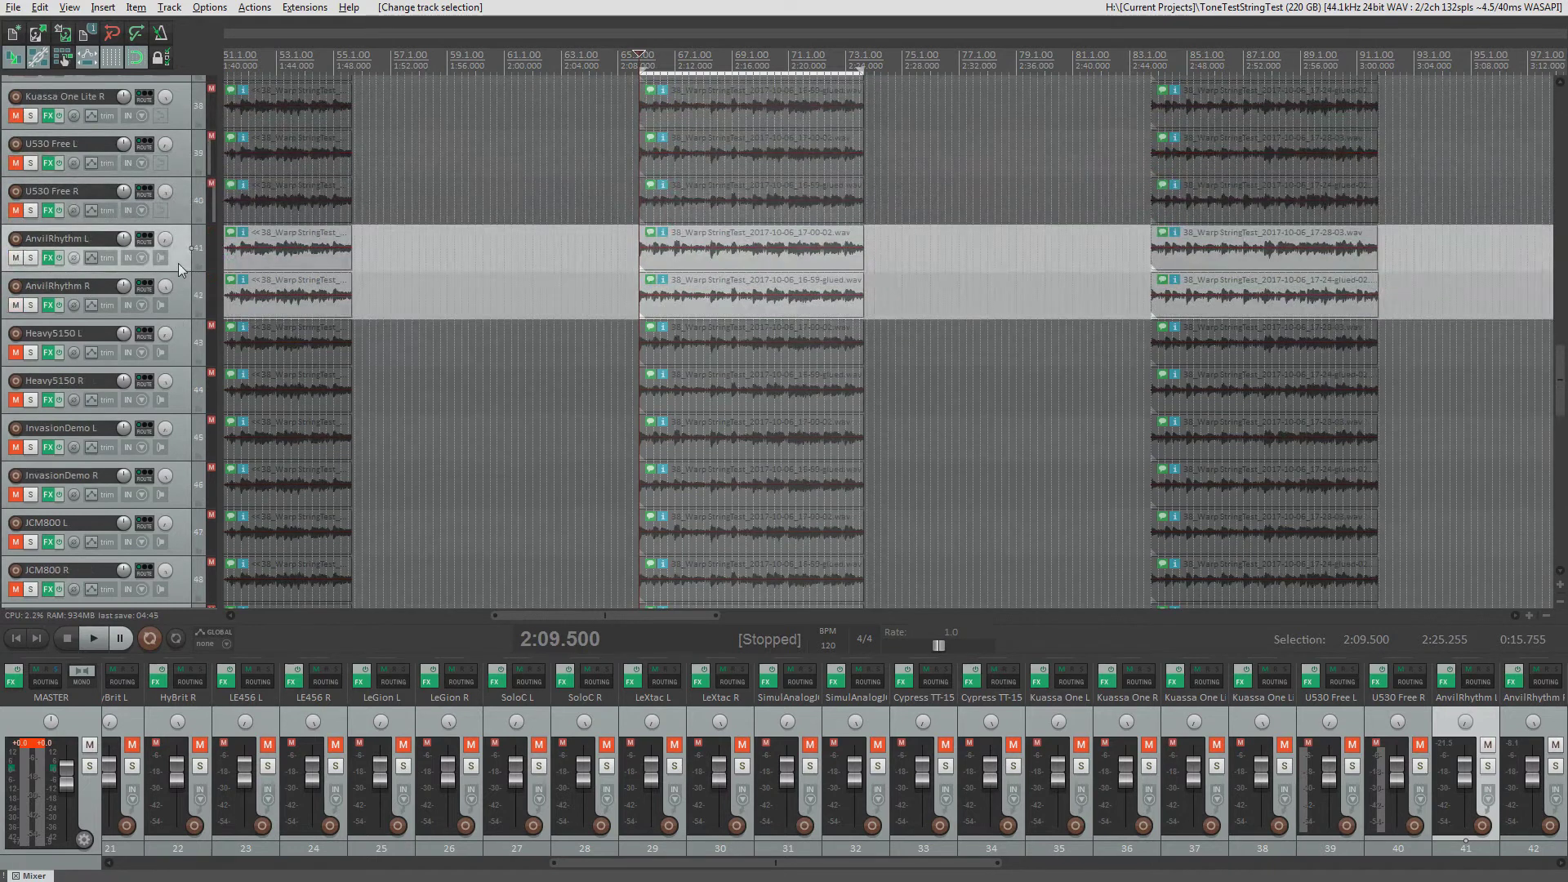
Step: View the AnvilRhythm plug-in's settings in track 41's effects chain and close the plug-in's window
key(f)
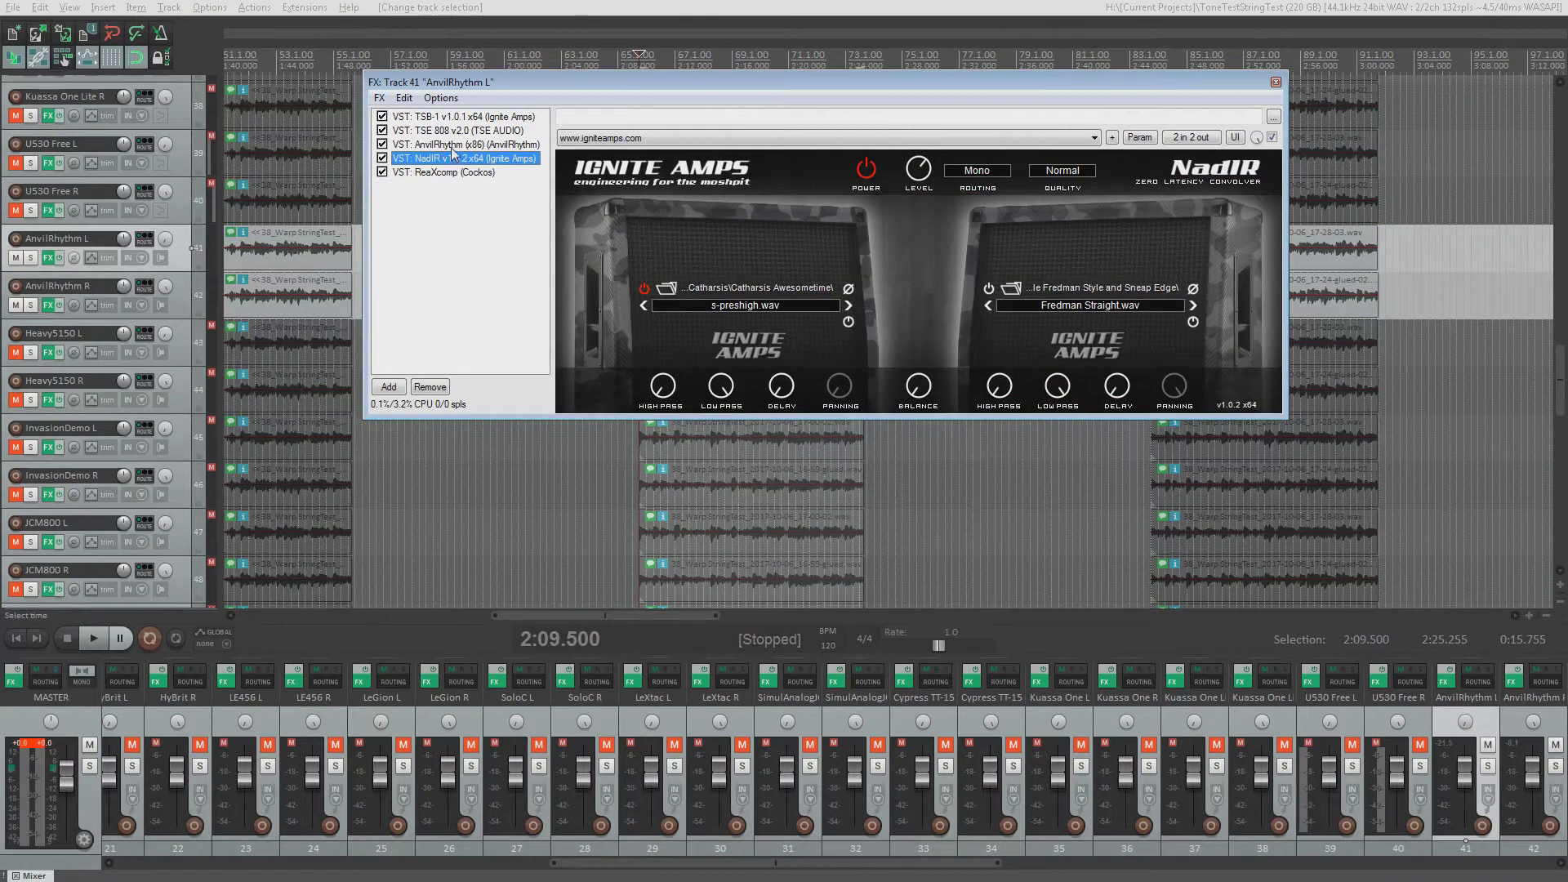
click(452, 147)
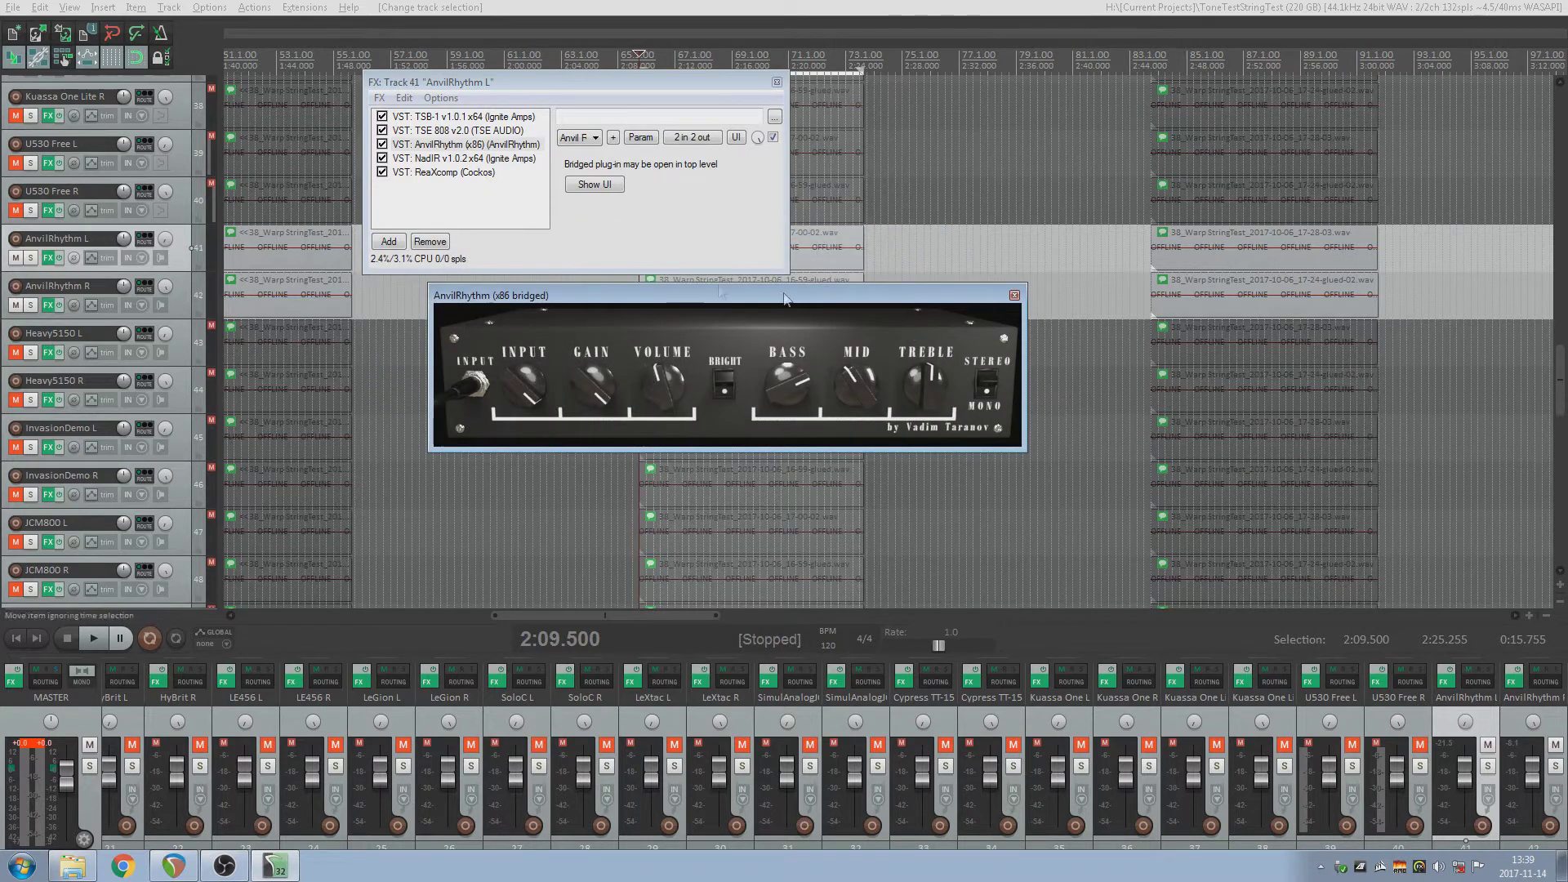
click(1015, 295)
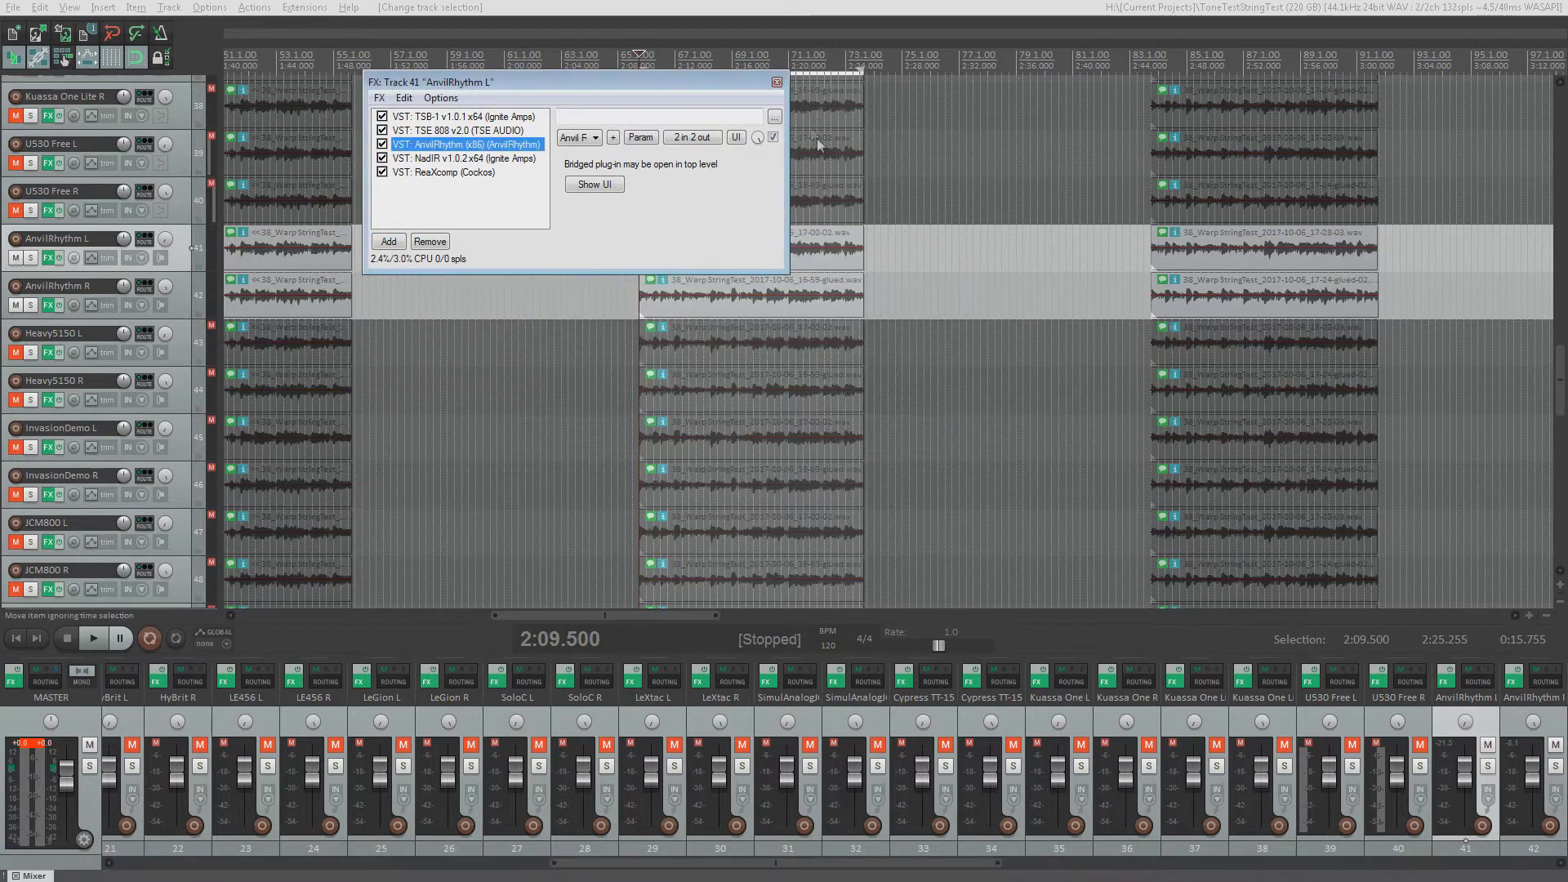
Step: Close track 41's effects chain and play the AnvilRhythm pair through the time selection
click(776, 82)
key(space)
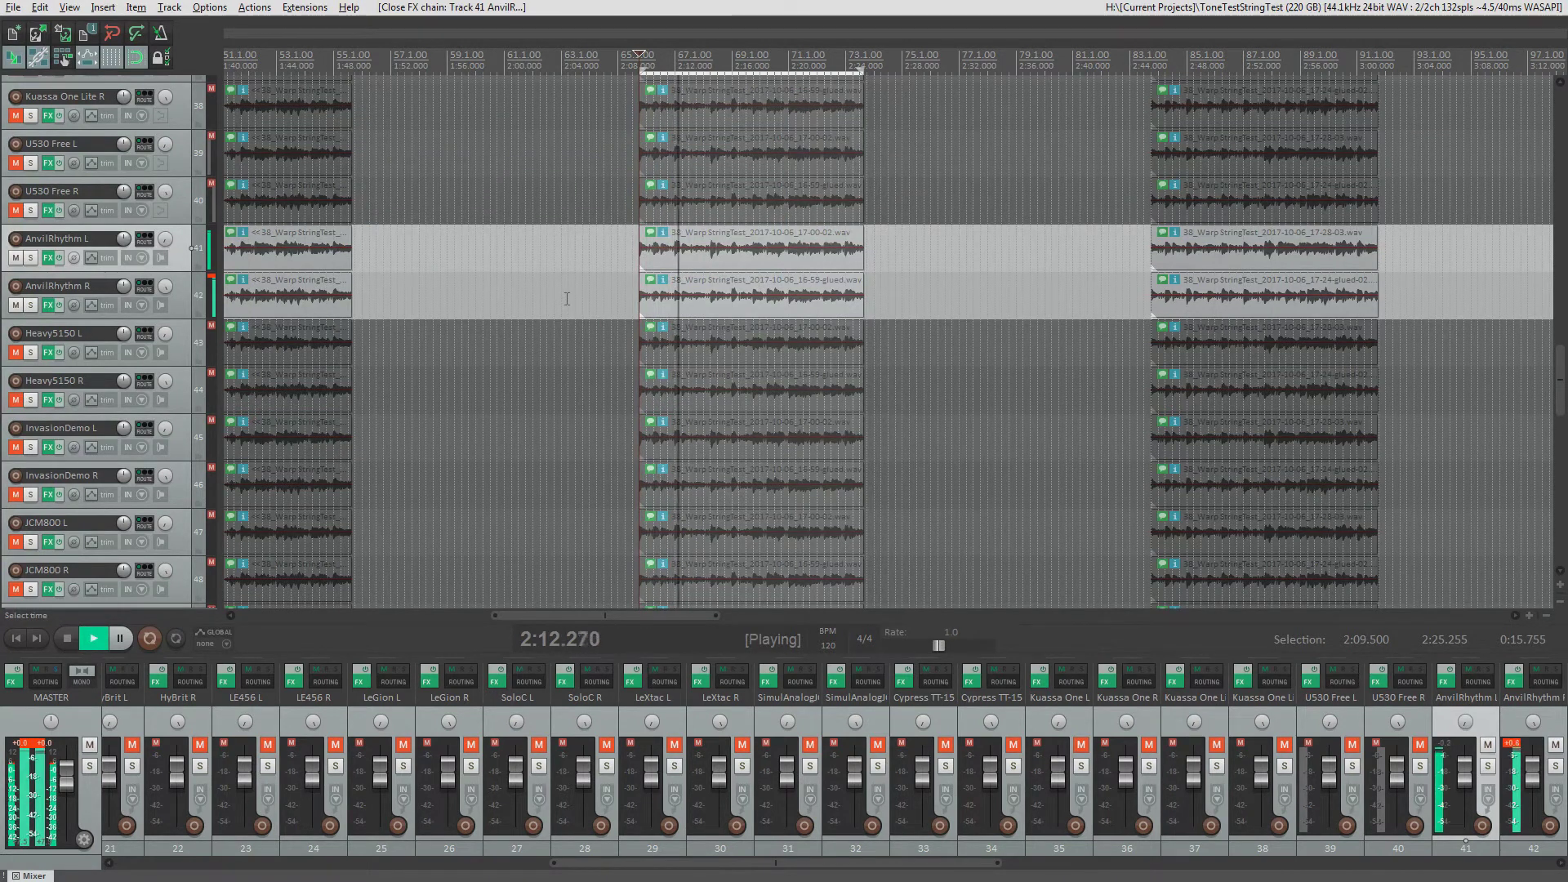
Step: Stop playback, mute the AnvilRhythm pair and unmute the Heavy5150 L and R tracks
shift+click(182, 385)
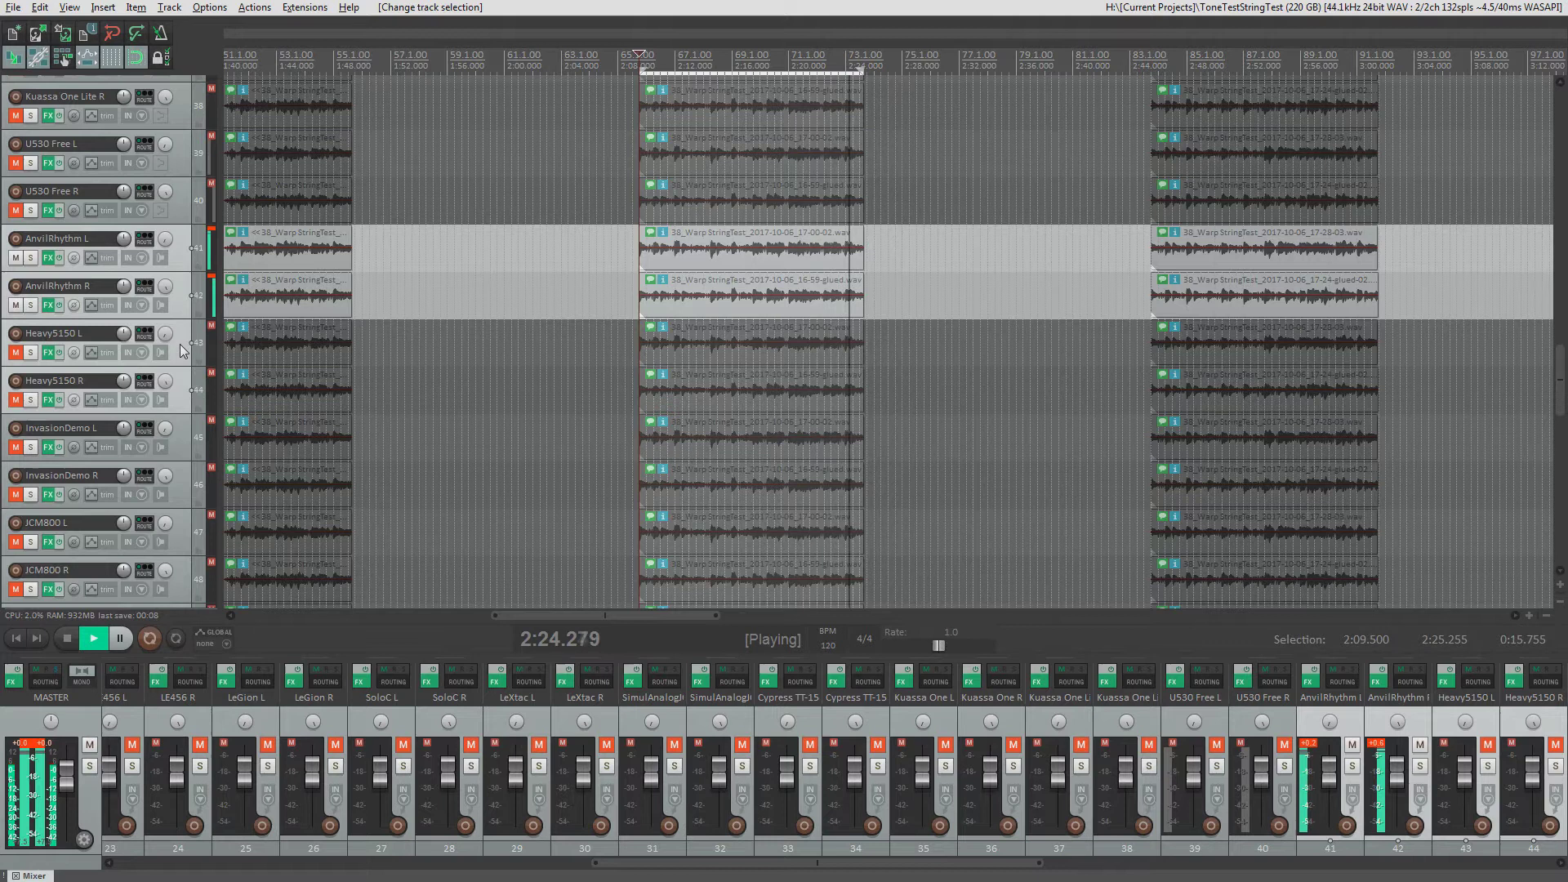
key(space)
key(F5)
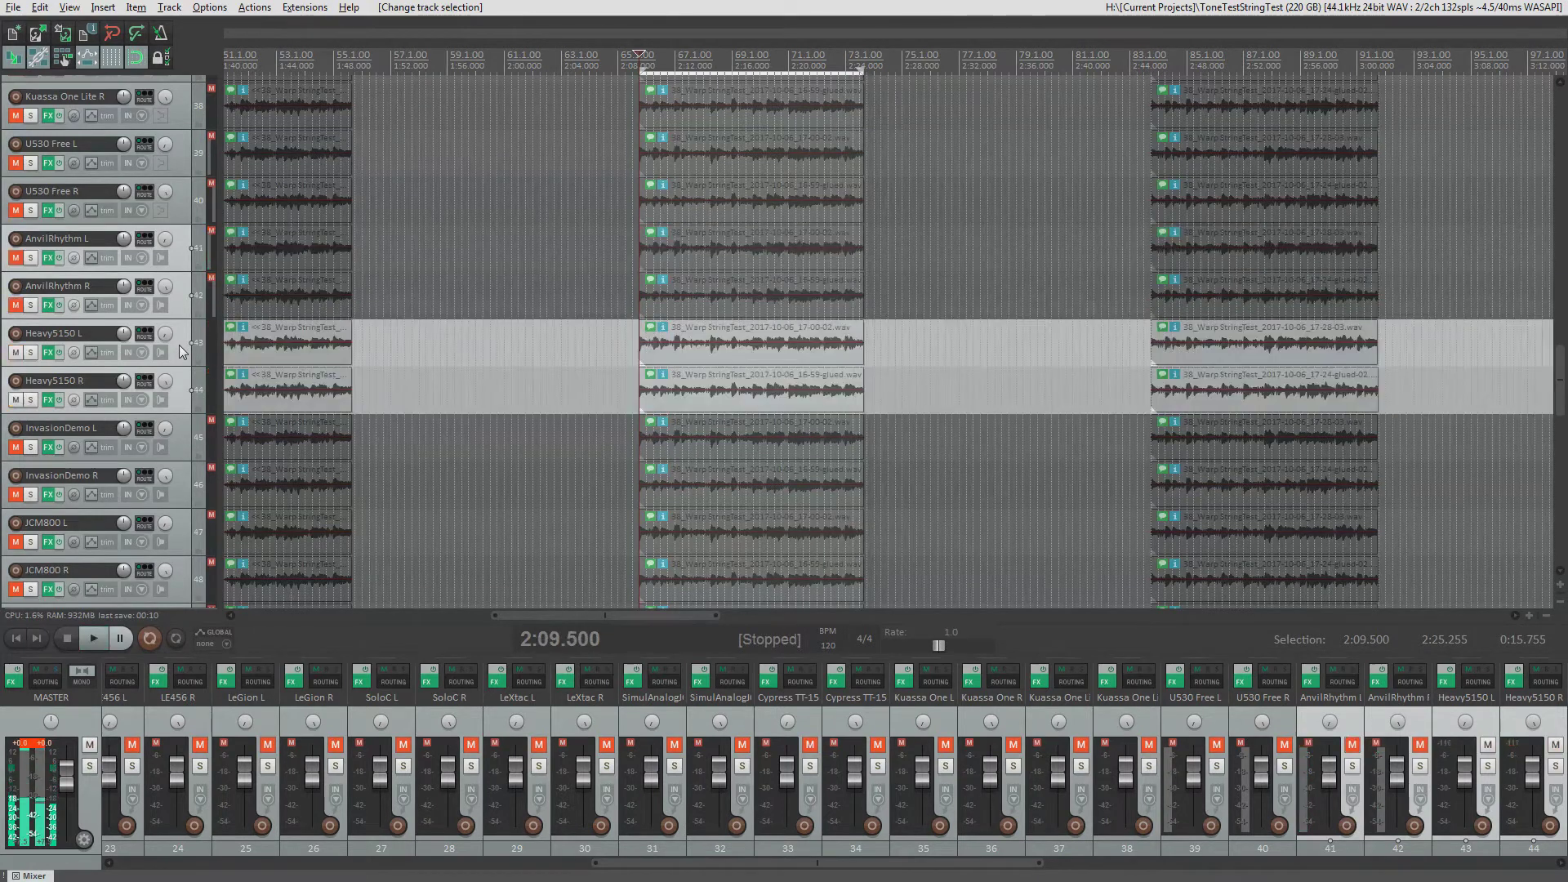
Step: View the Heavy5150 plug-in's settings in track 43's effects chain and play the Heavy5150 pair through the time selection
click(179, 345)
key(f)
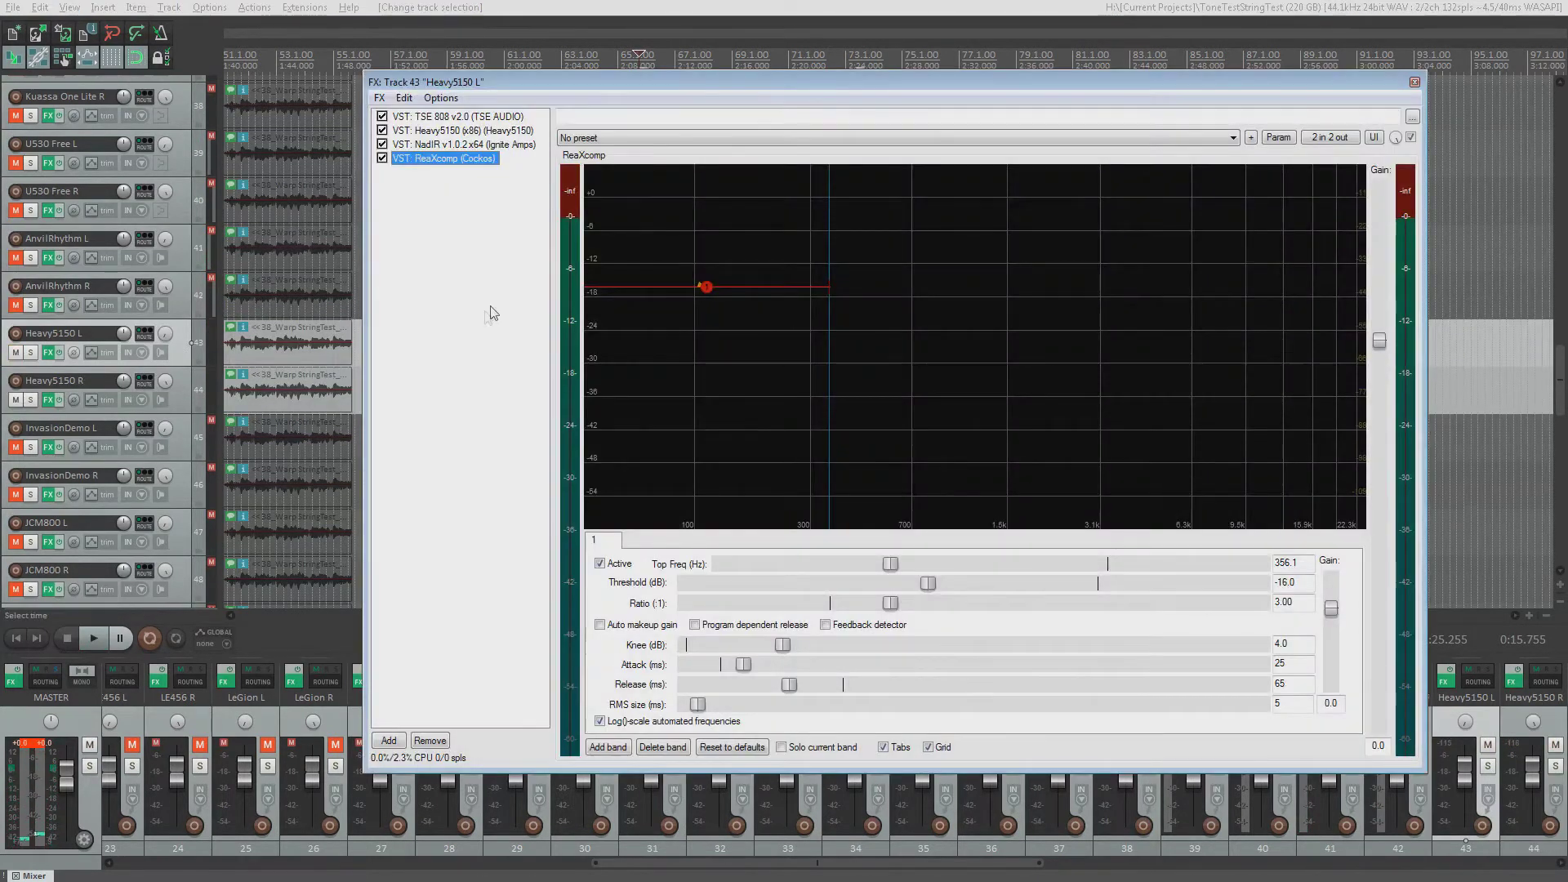
click(459, 132)
drag(812, 216, 881, 190)
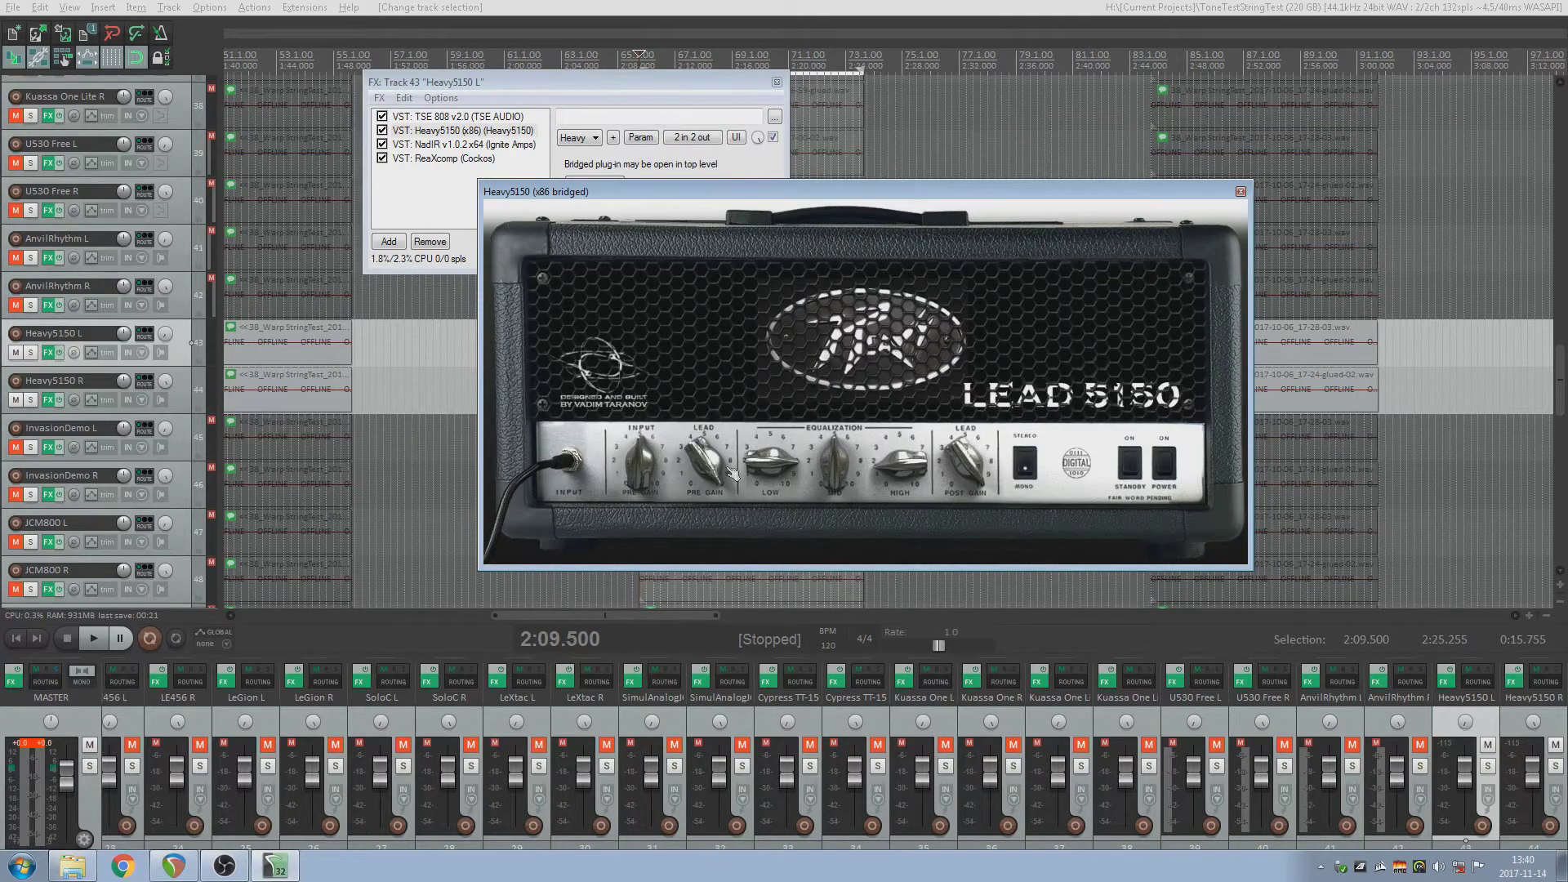
click(1238, 194)
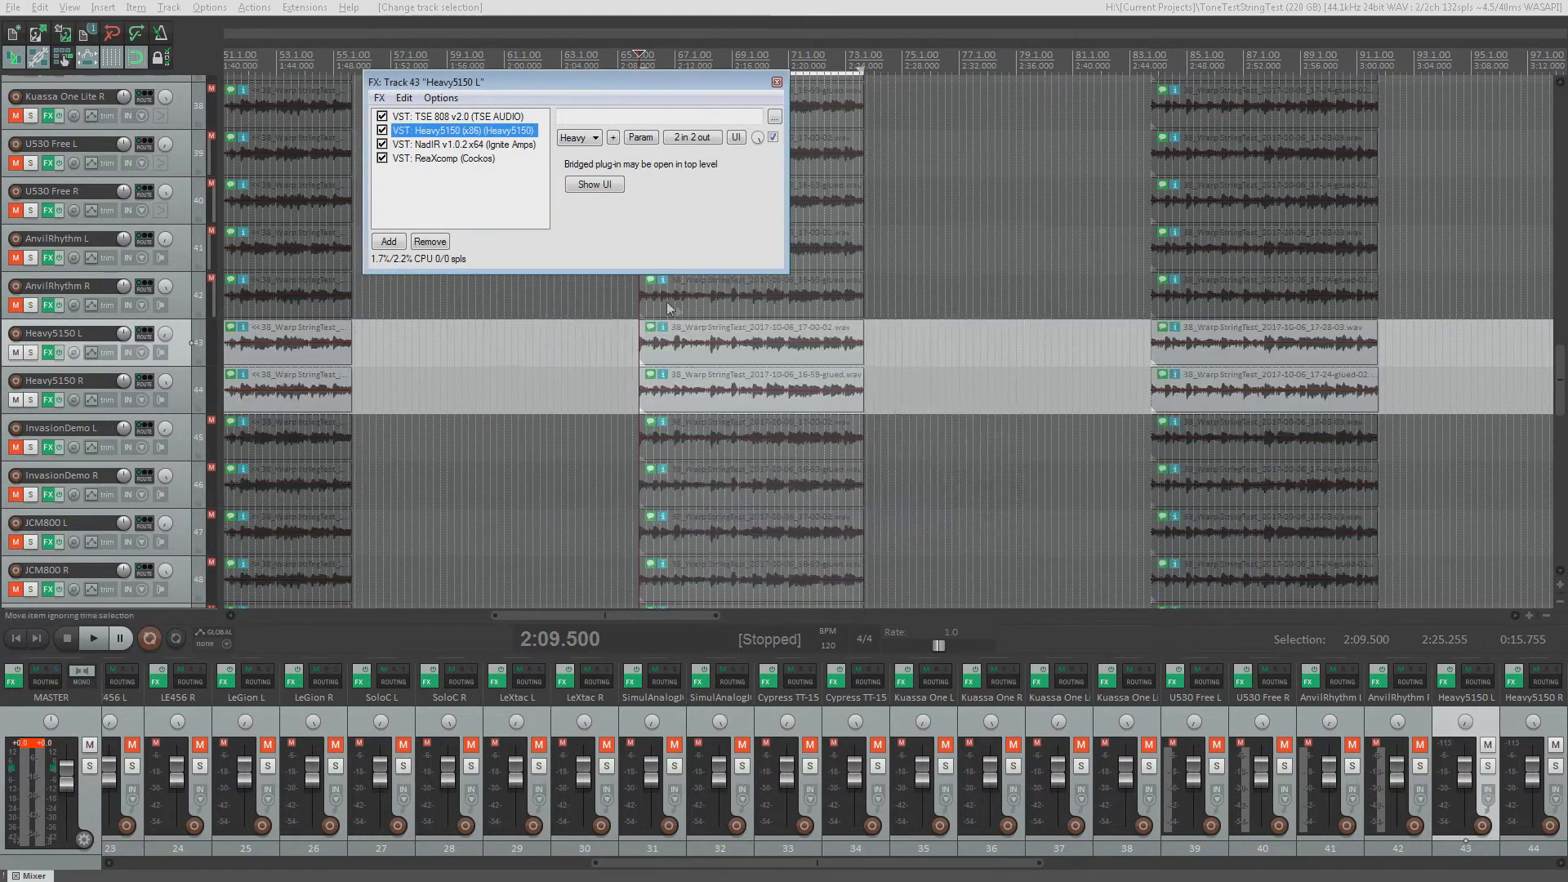
click(777, 83)
key(space)
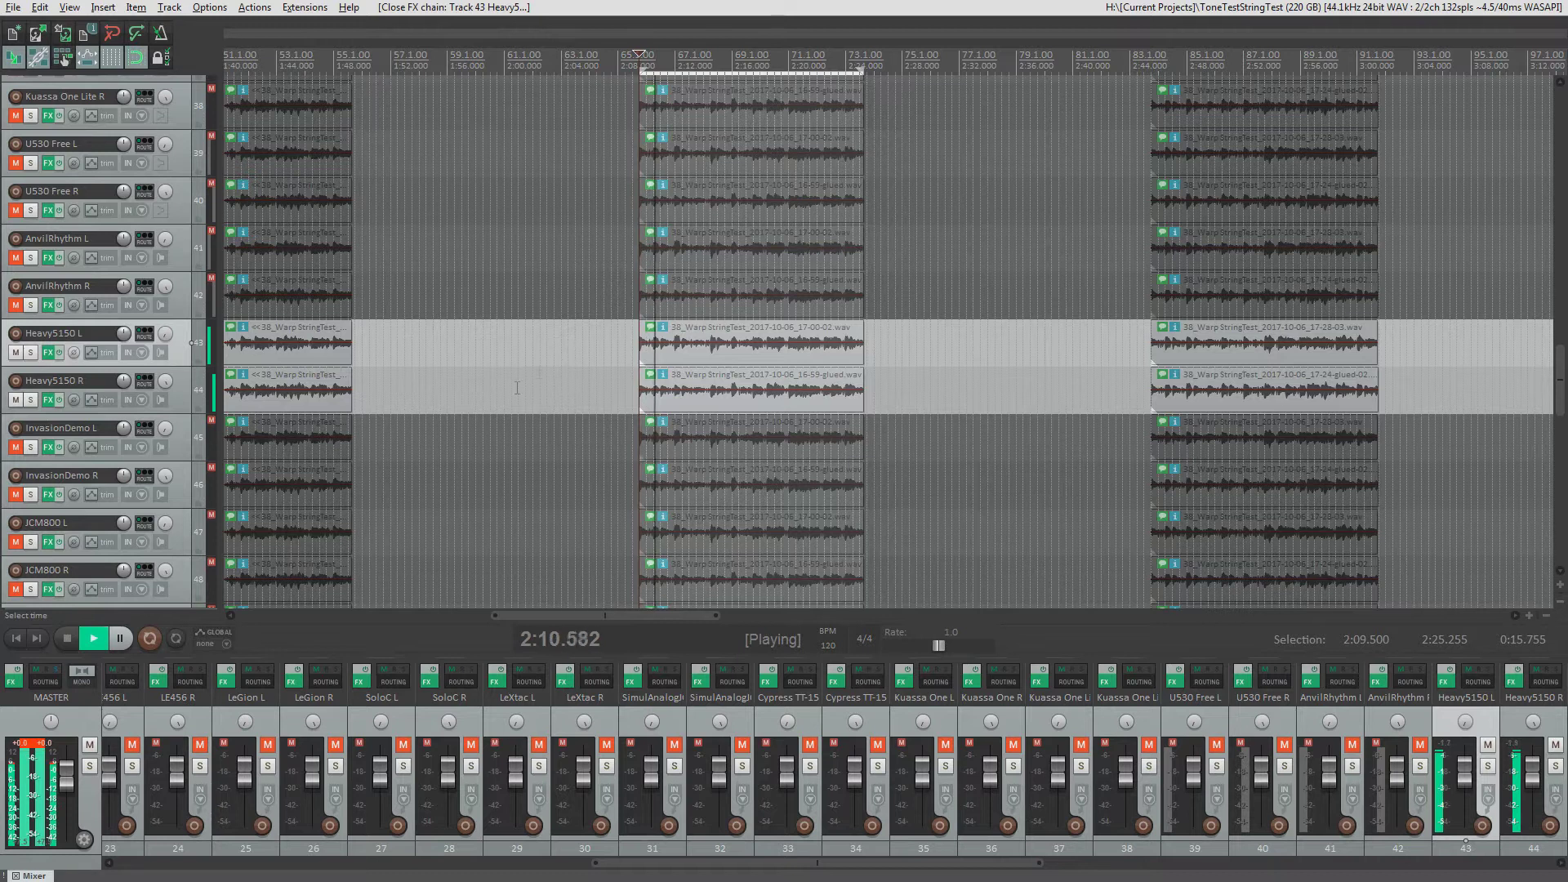
Step: Stop playback, mute the Heavy5150 pair and unmute the InvasionDemo L and R tracks
scroll(170, 380, down, 2)
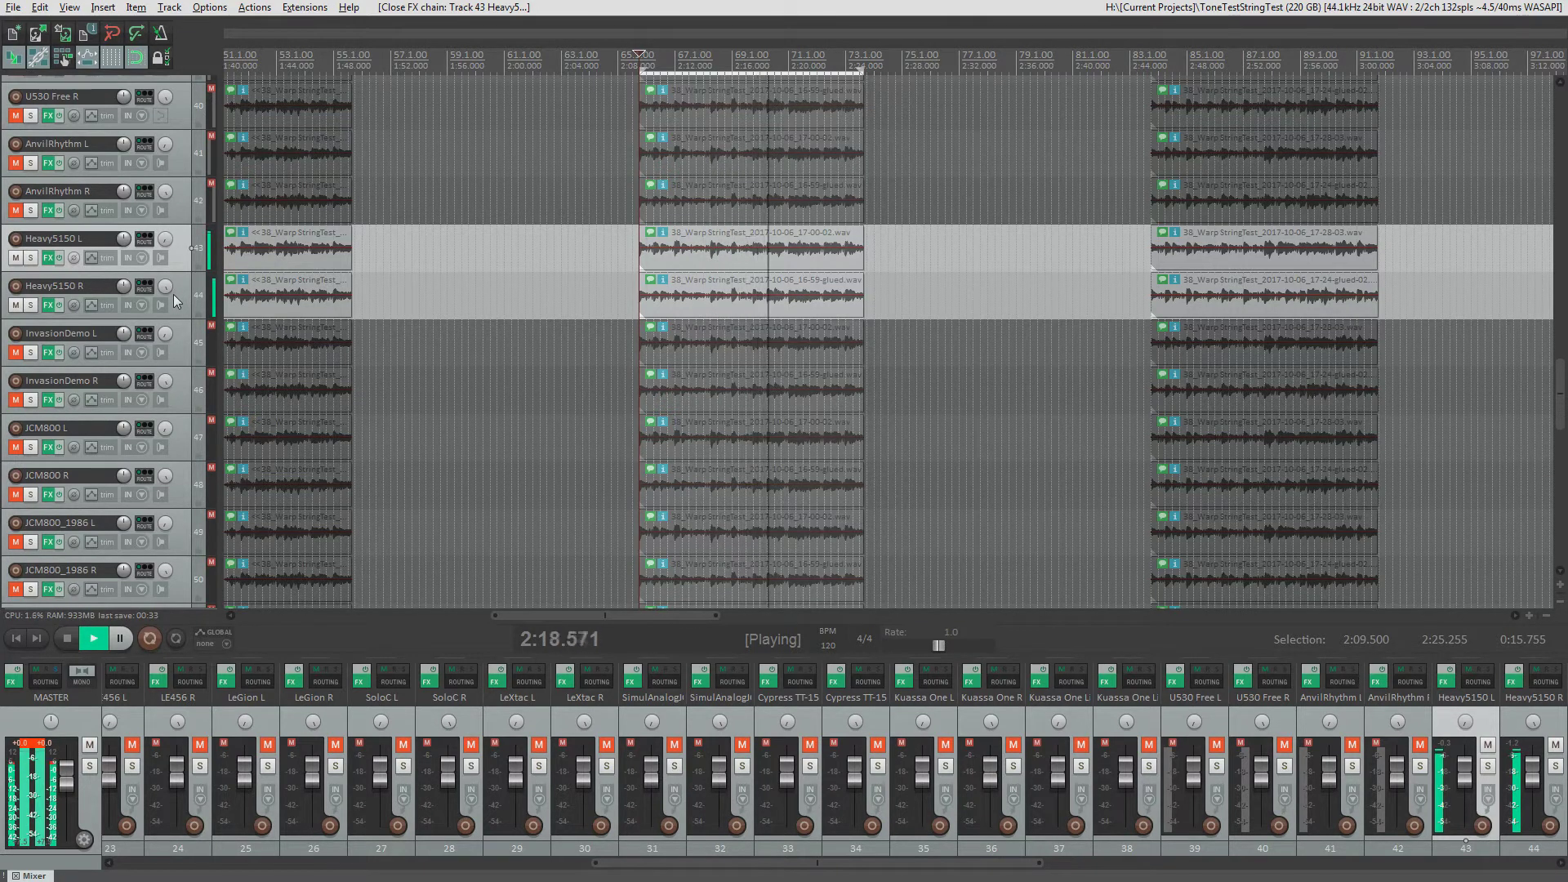
scroll(175, 295, down, 1)
shift+click(180, 340)
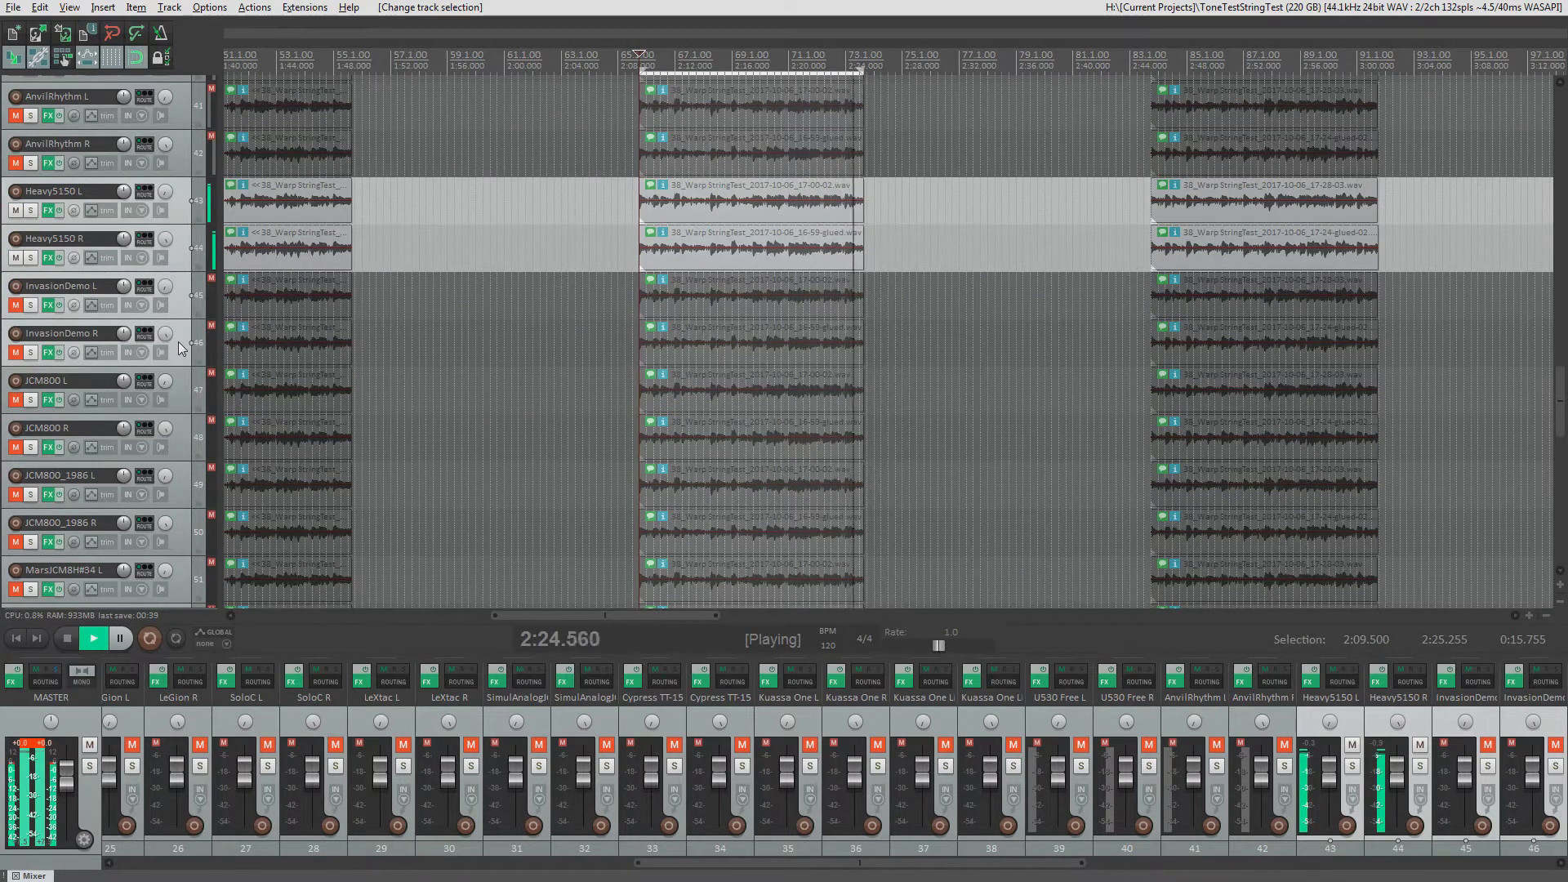
key(space)
key(F5)
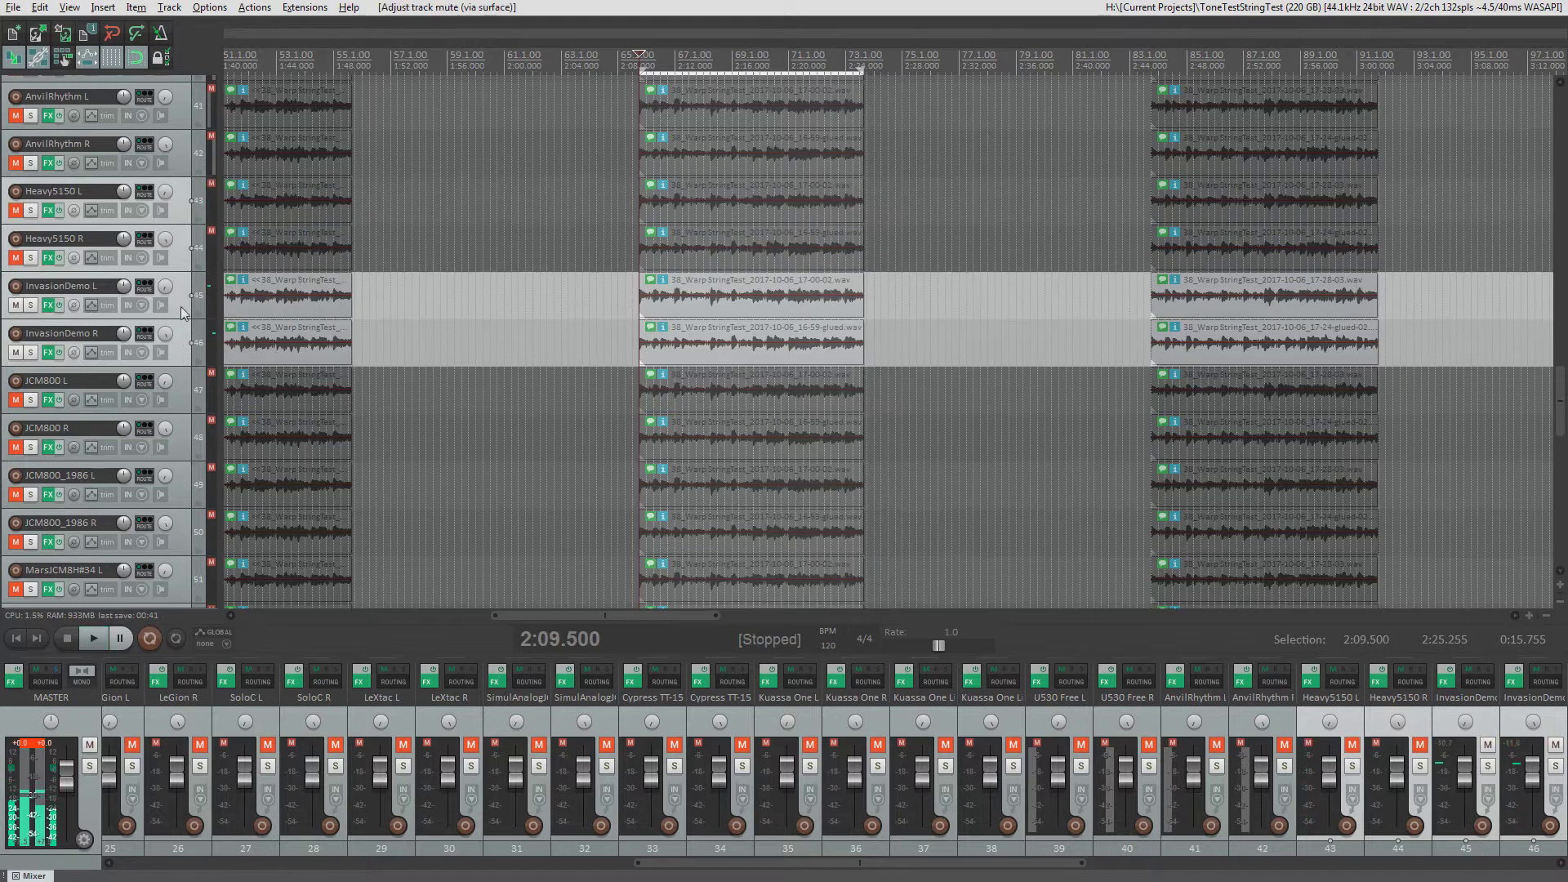
Step: View the InvasionDEMO plug-in's settings in track 45's effects chain and play the InvasionDemo pair through the time selection
click(181, 307)
key(f)
key(Up)
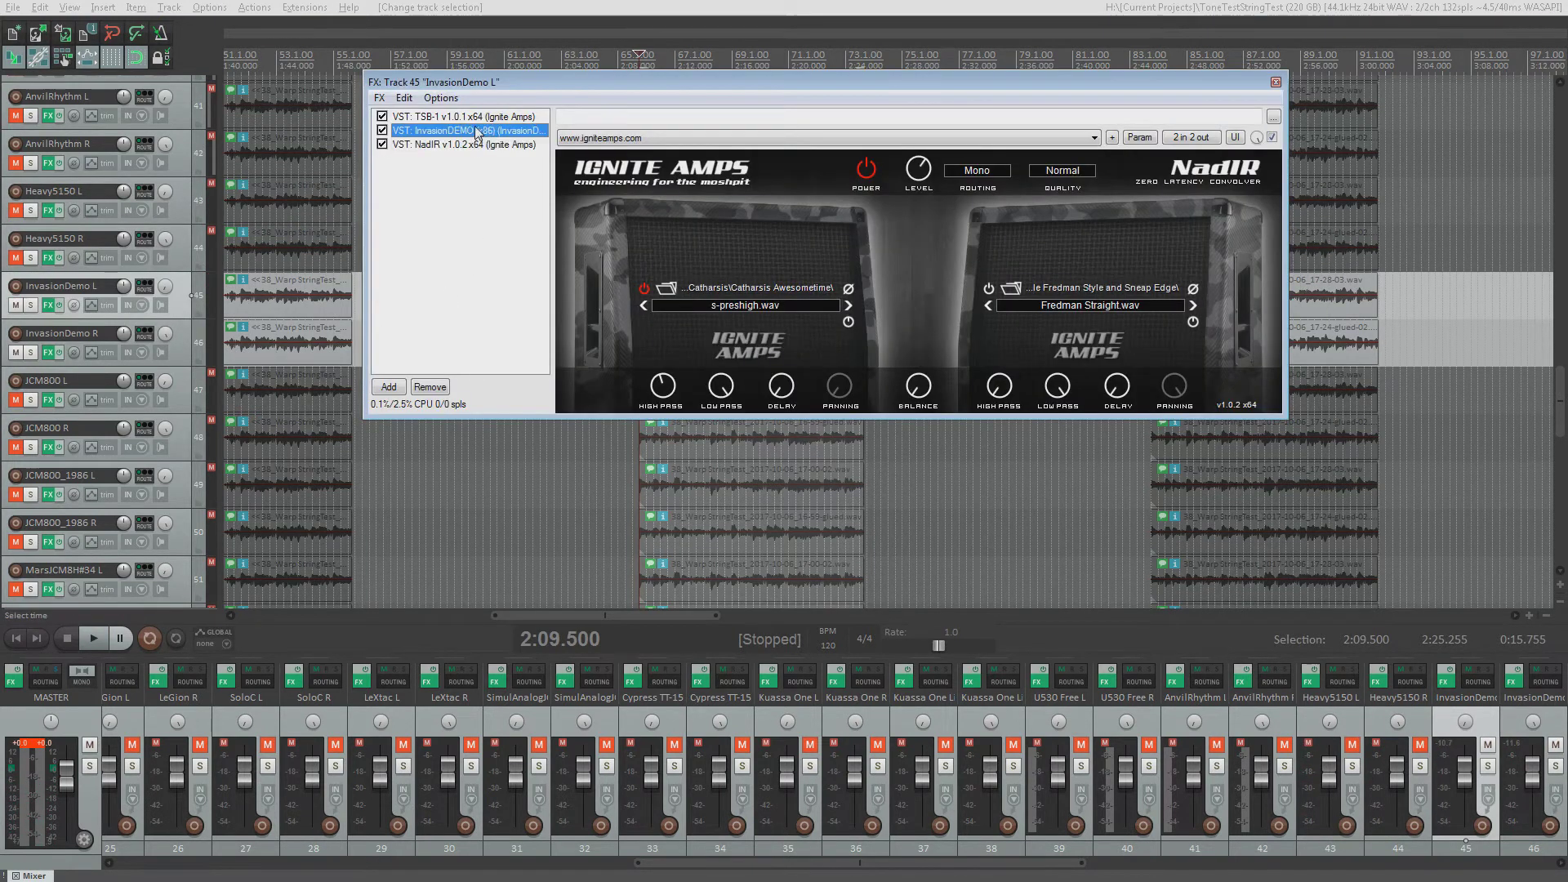
drag(739, 469, 755, 343)
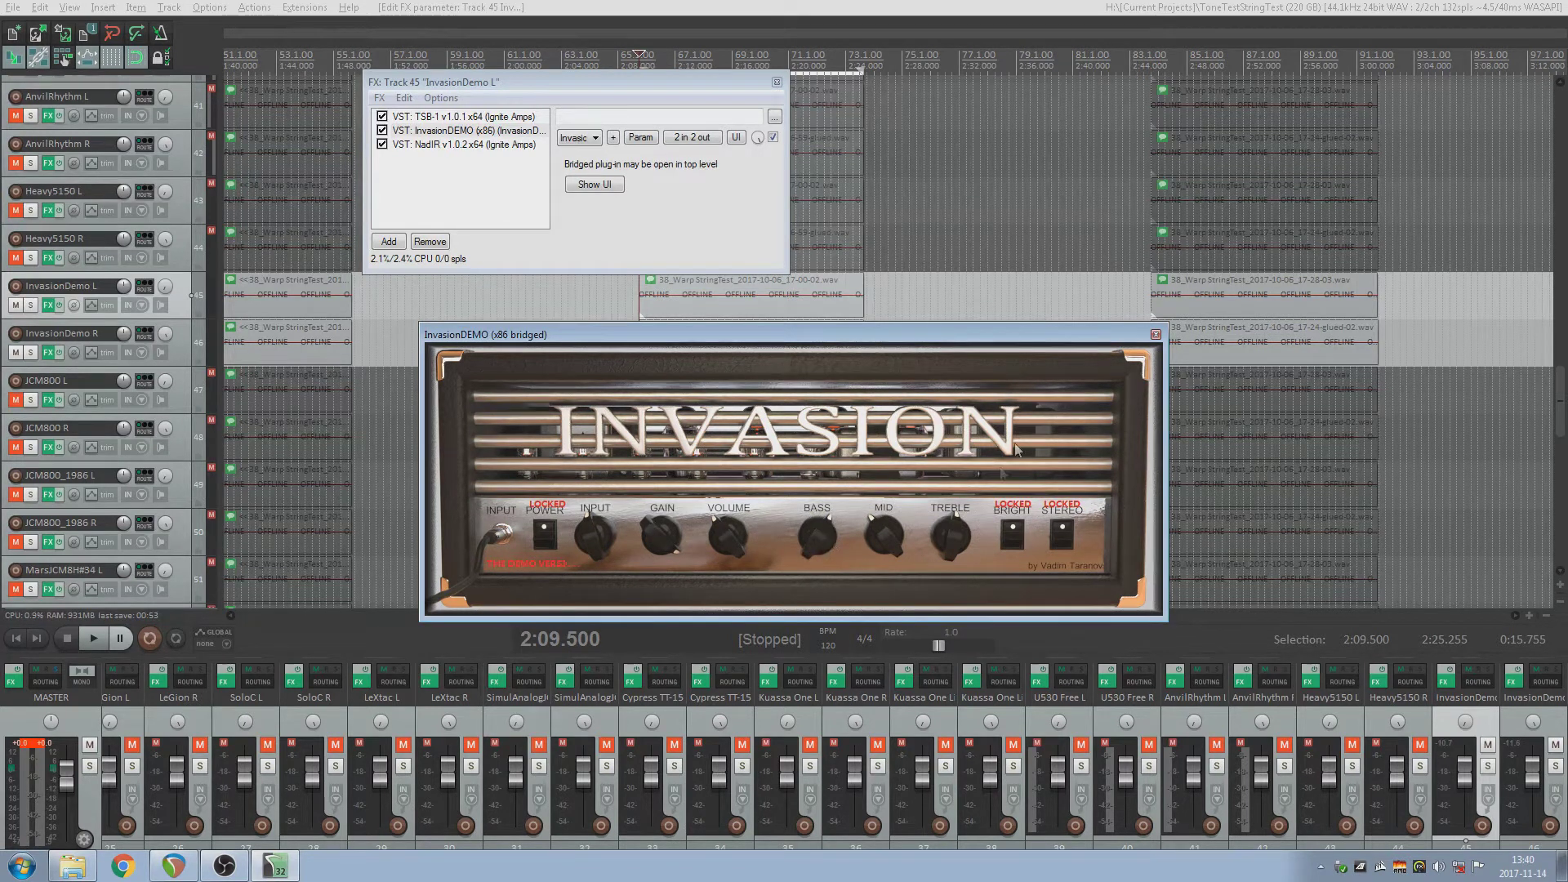
click(1154, 335)
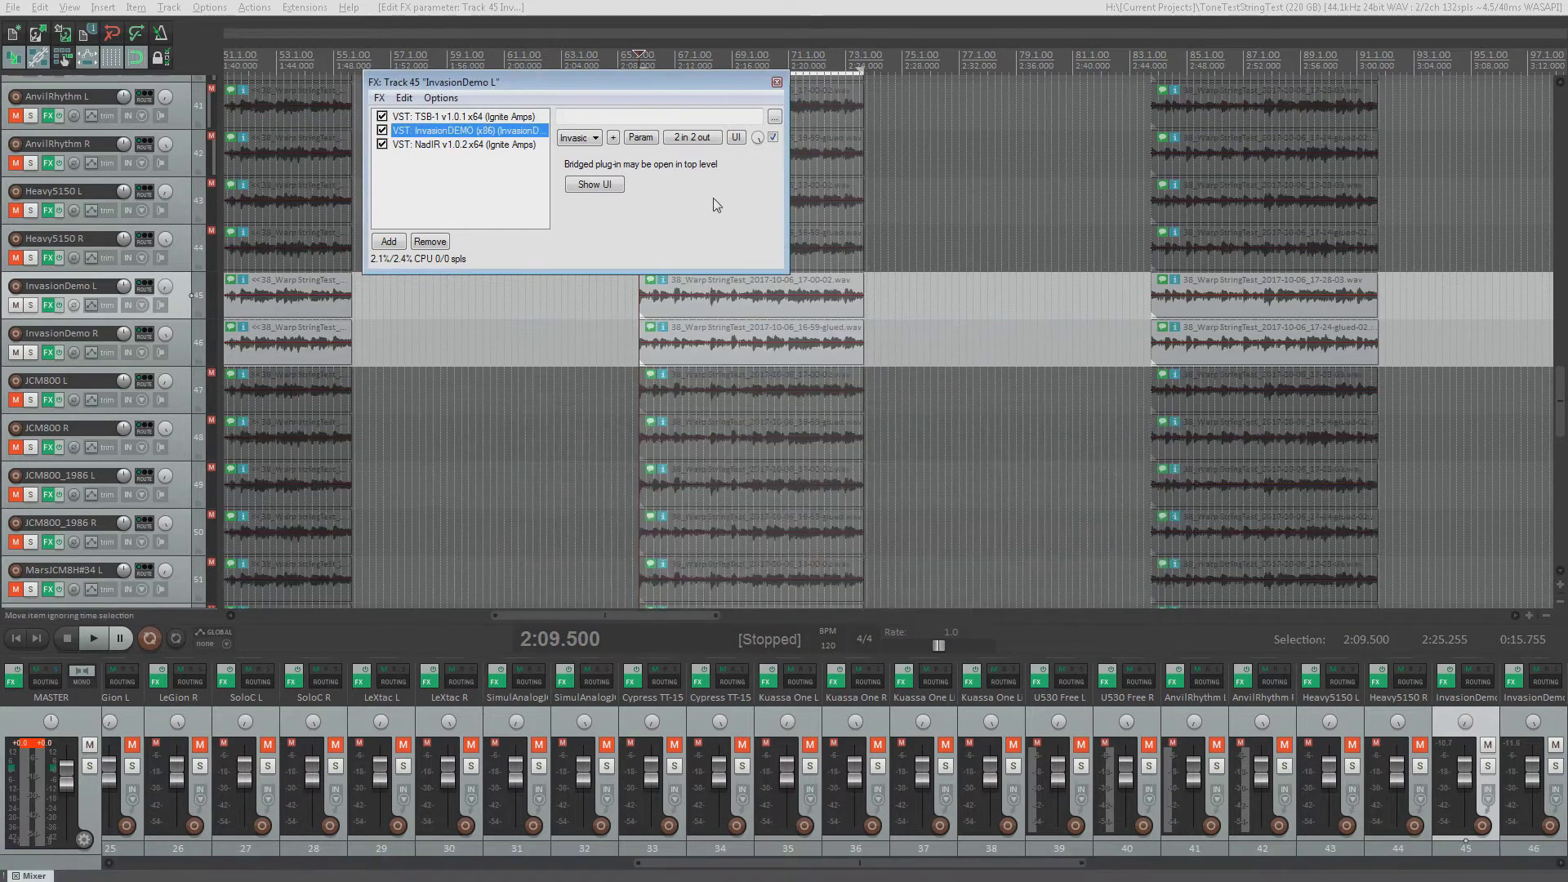
click(777, 81)
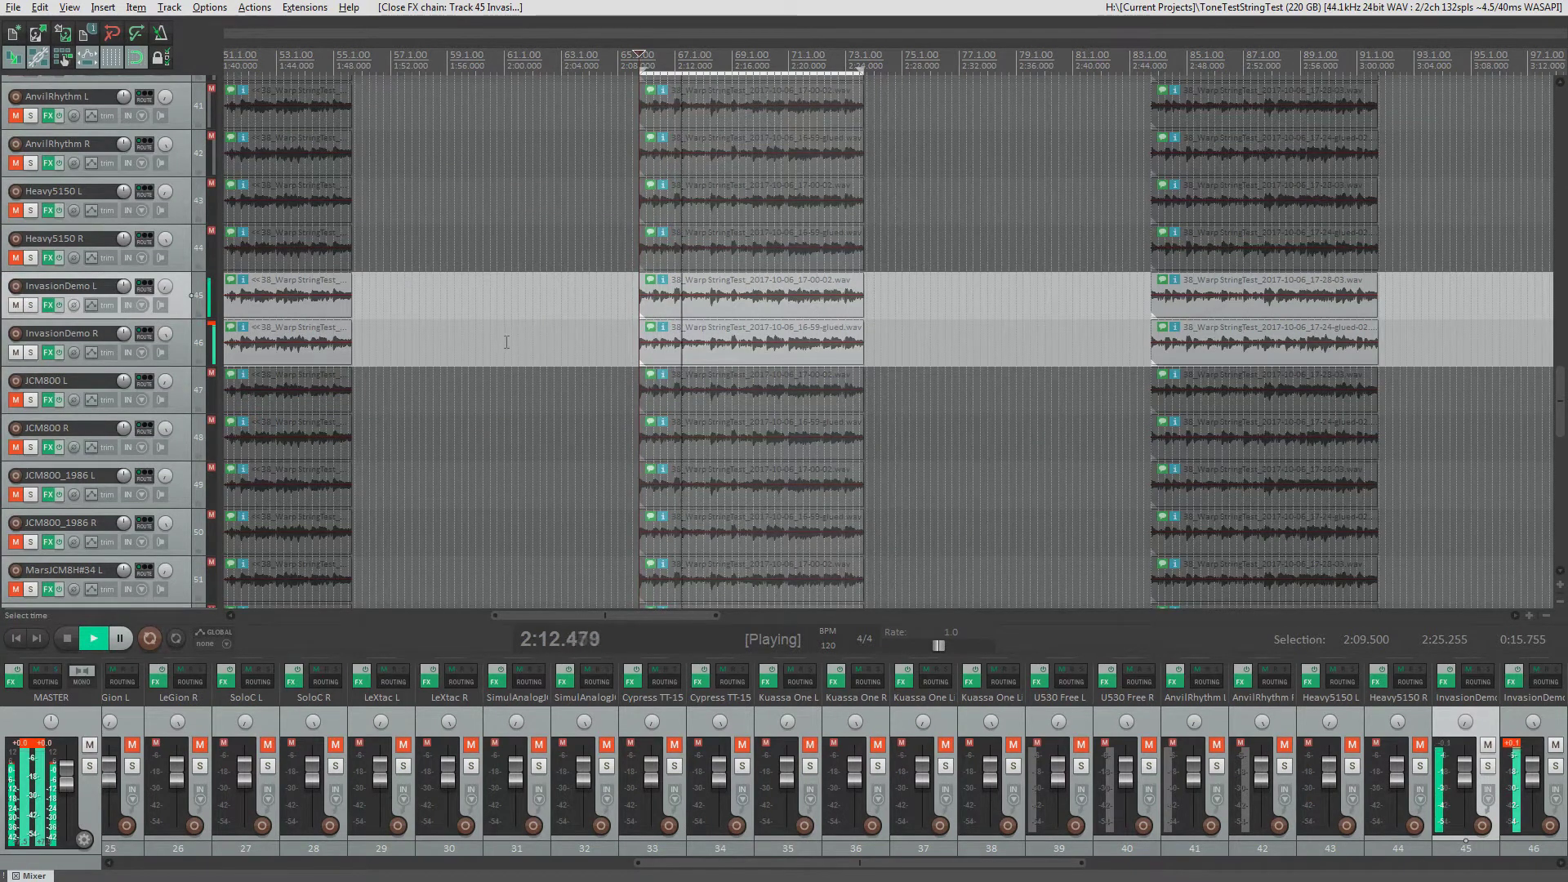
Step: Stop playback, mute the InvasionDemo pair and unmute the JCM800 L and R tracks
scroll(183, 299, down, 1)
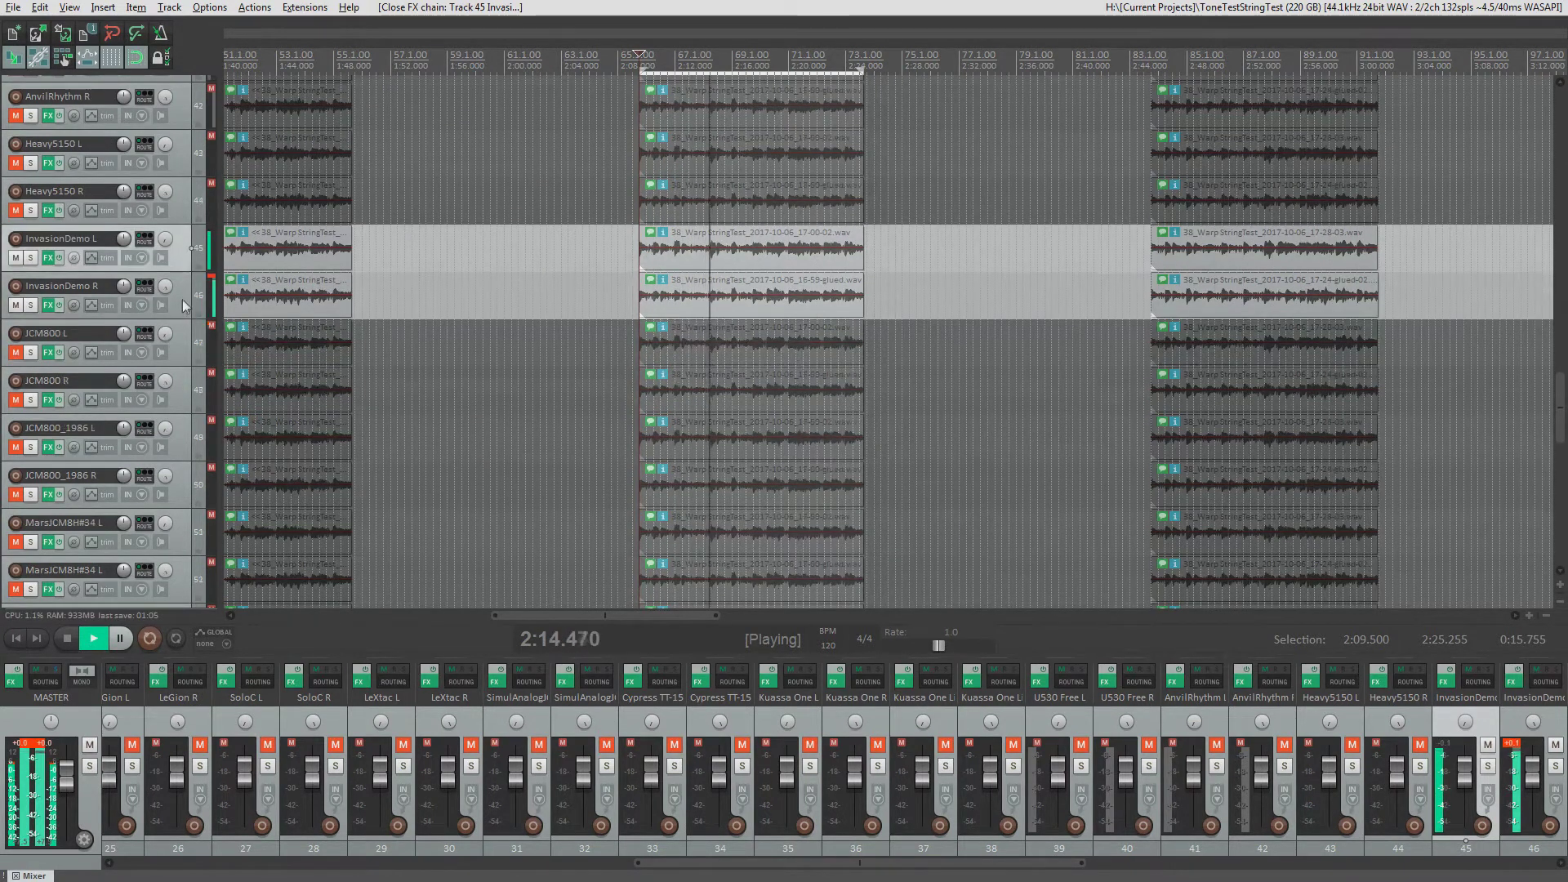
scroll(184, 284, down, 1)
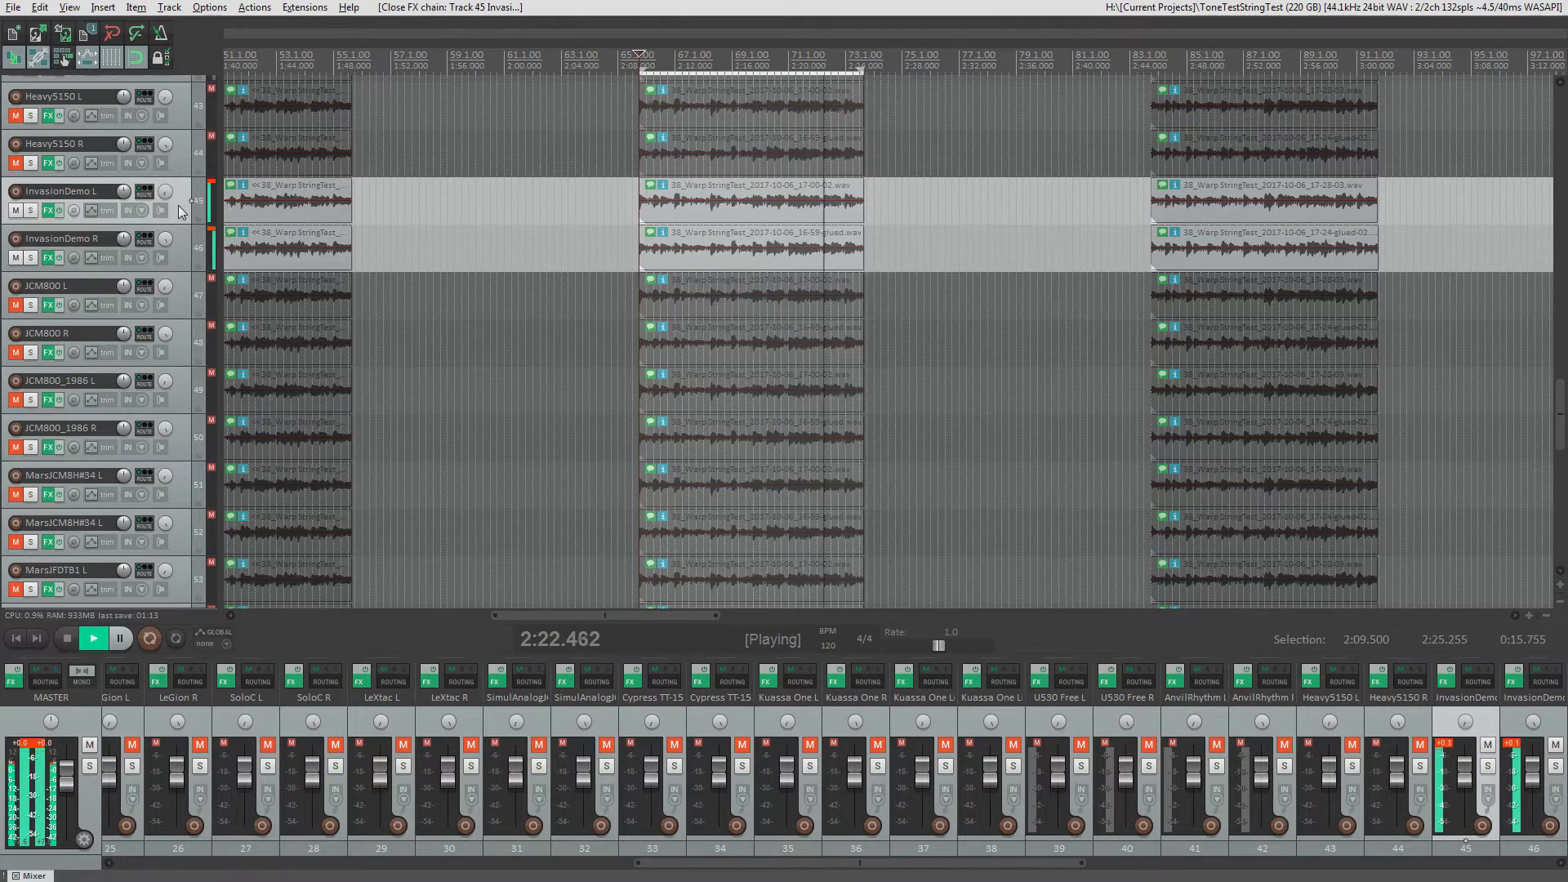
shift+click(184, 337)
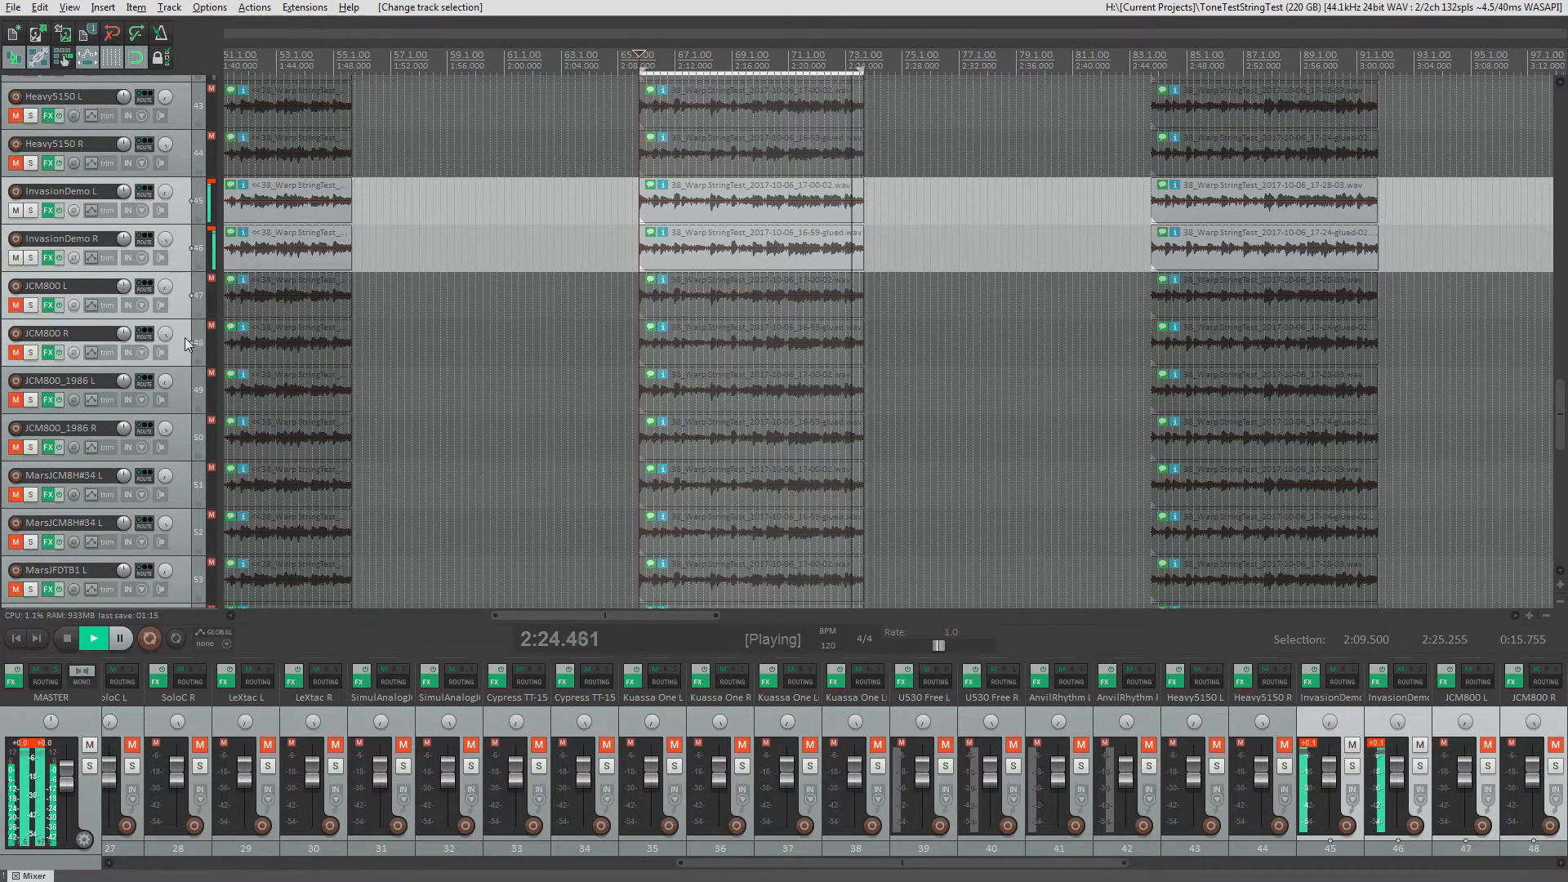
key(space)
key(F5)
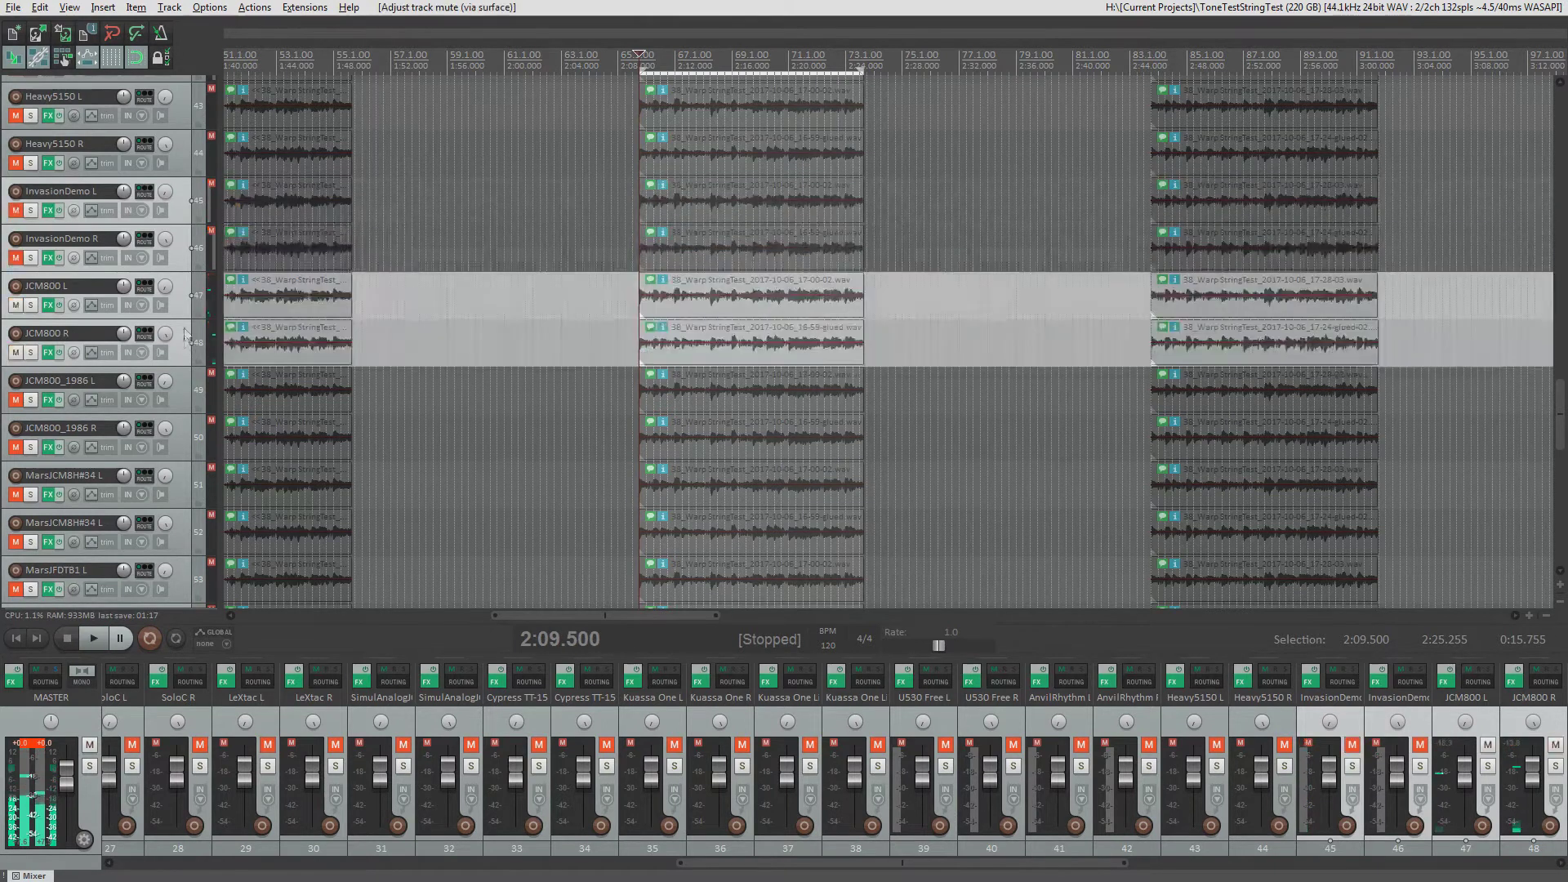
Step: View the JCM800 plug-in's settings in track 47's effects chain and play the JCM800 pair through the time selection
click(185, 301)
key(shift+f)
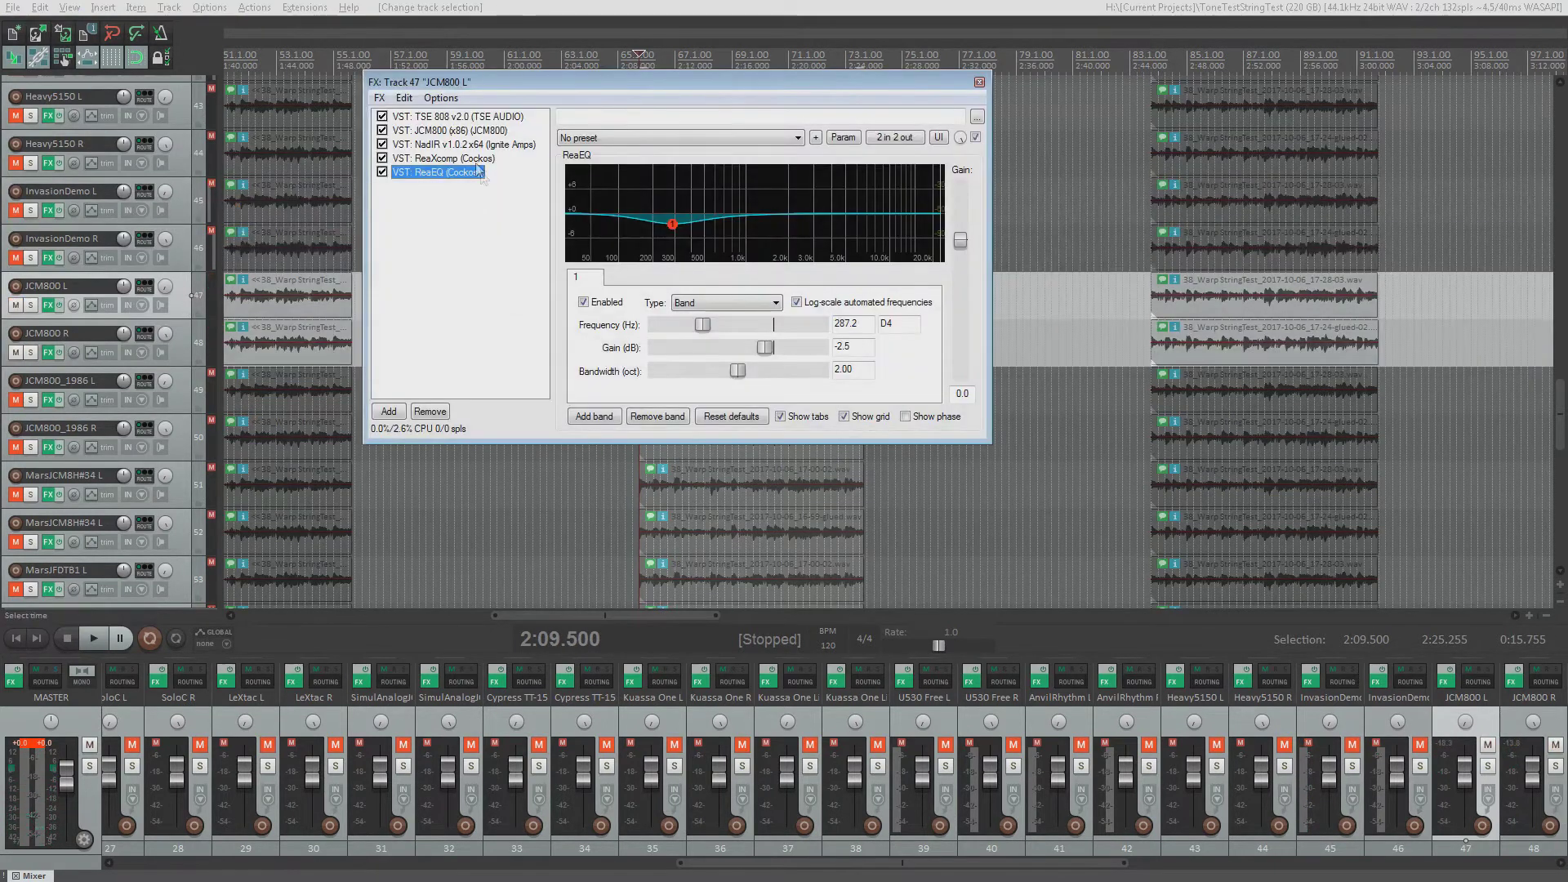
click(453, 130)
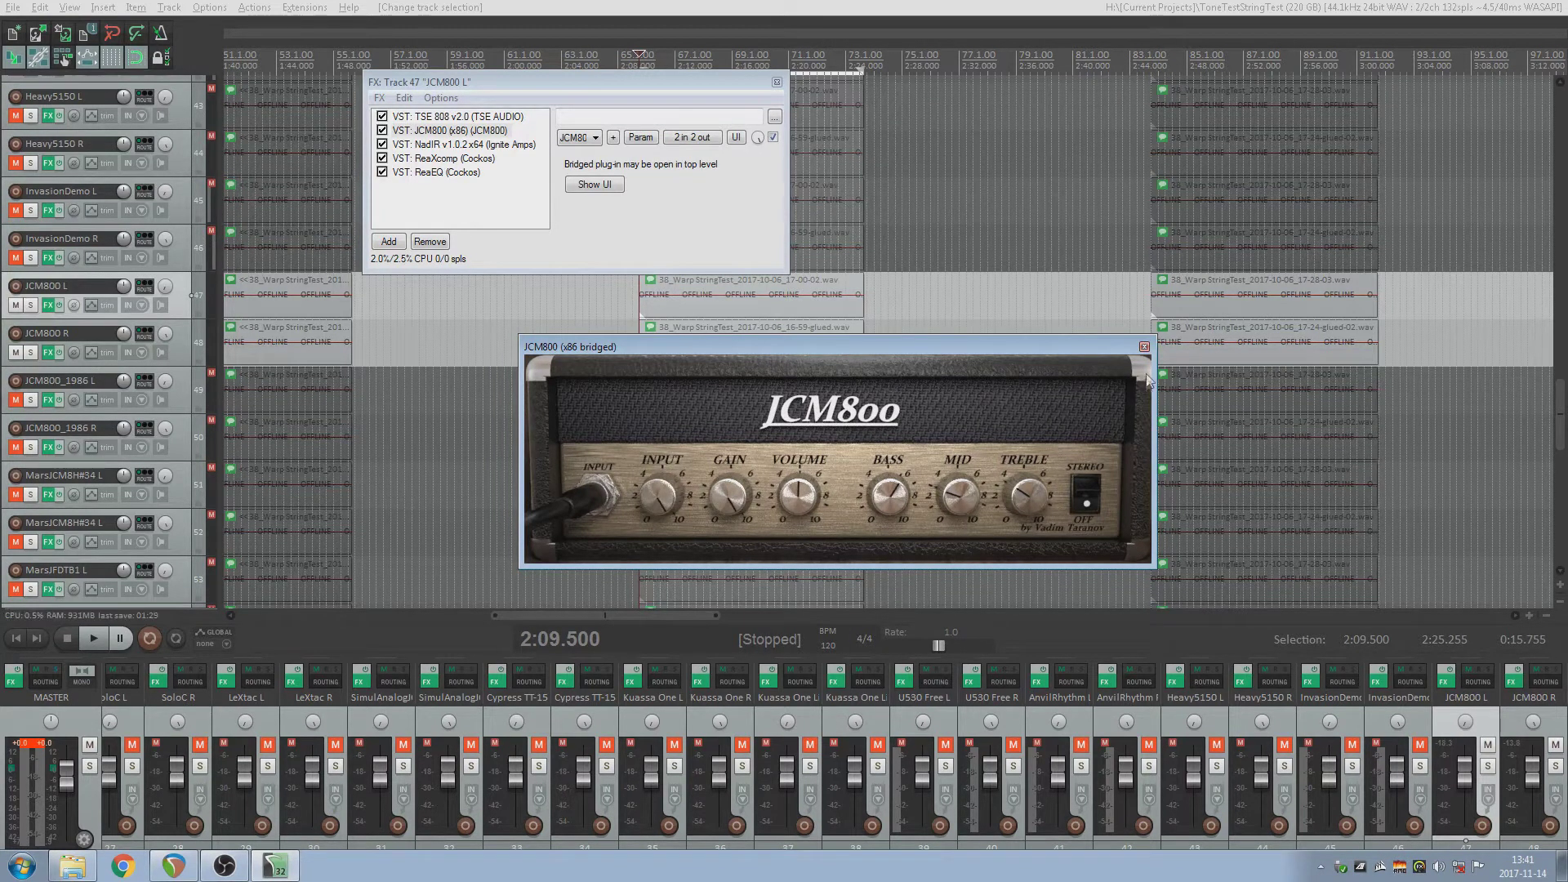
click(1145, 346)
click(776, 82)
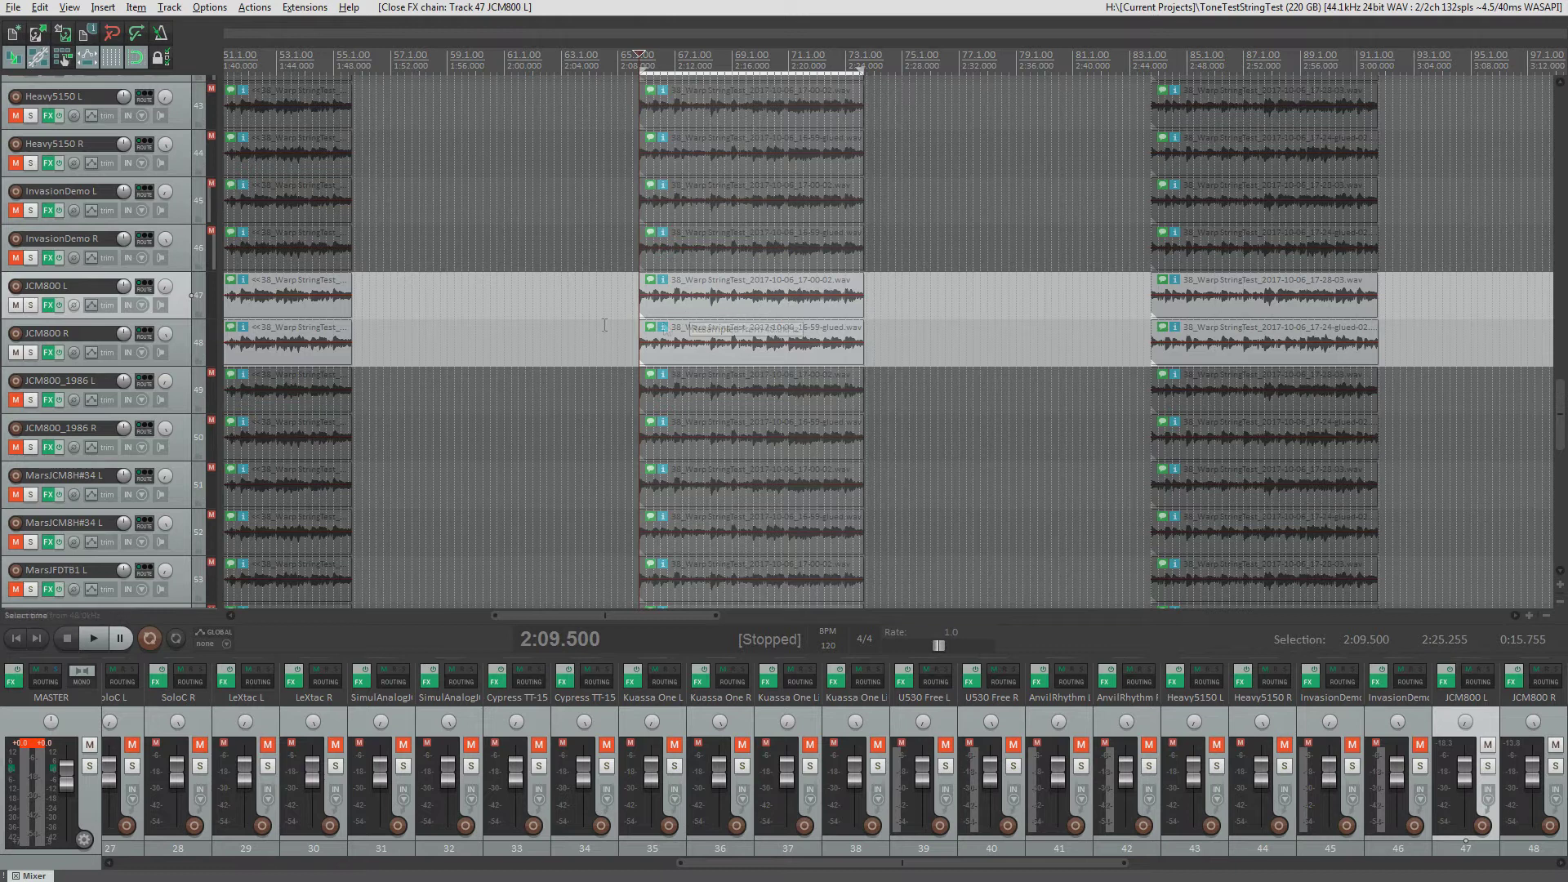
key(space)
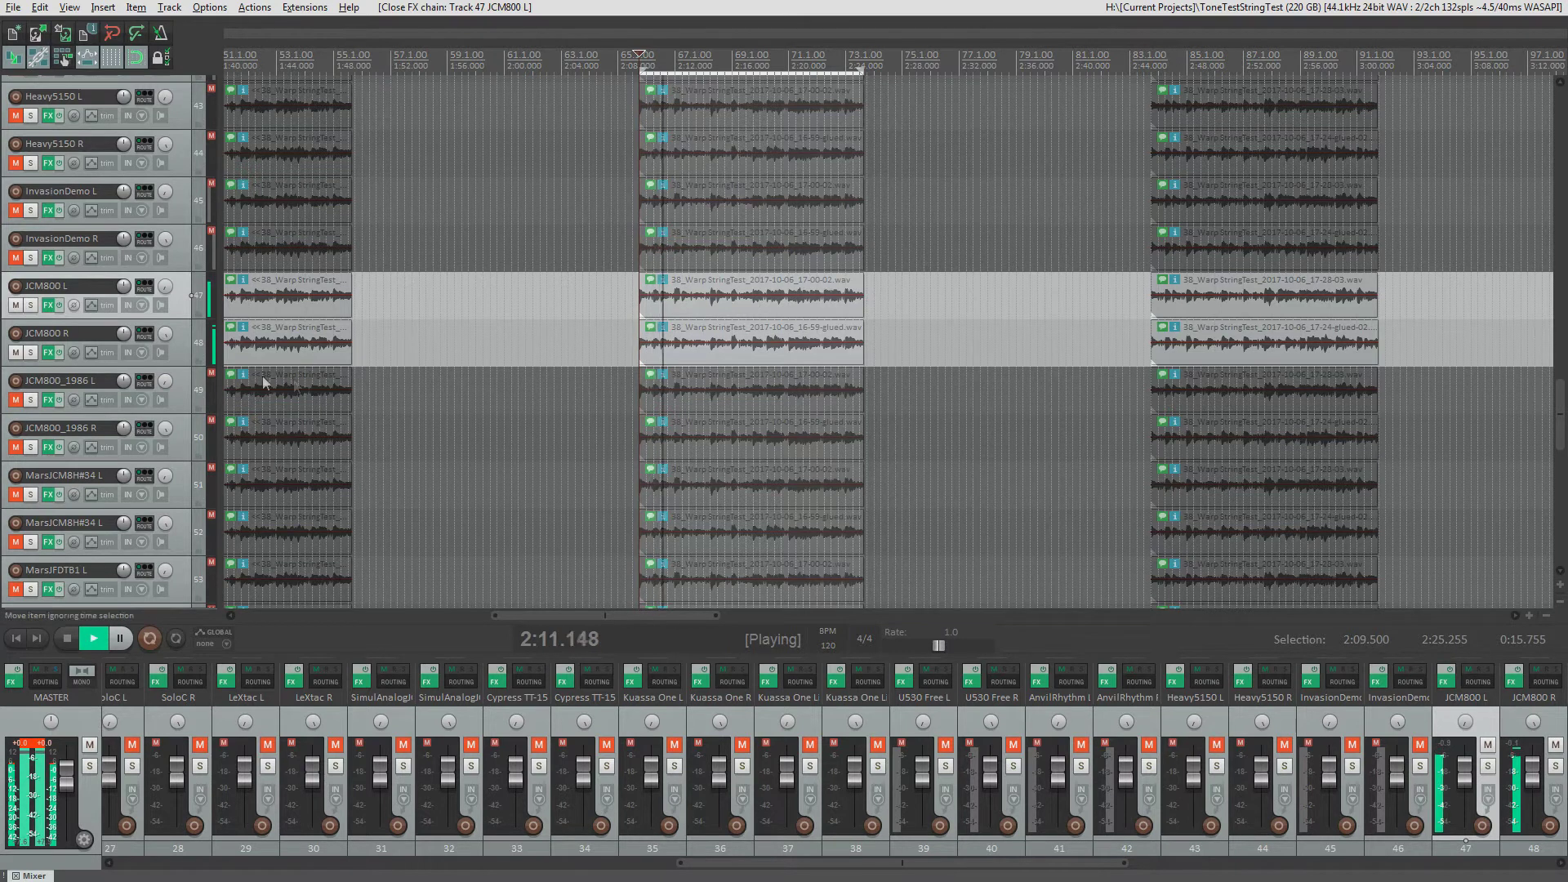
Step: Stop playback, mute the JCM800 pair and unmute the JCM800_1986 L and R tracks
scroll(183, 384, down, 1)
shift+click(180, 383)
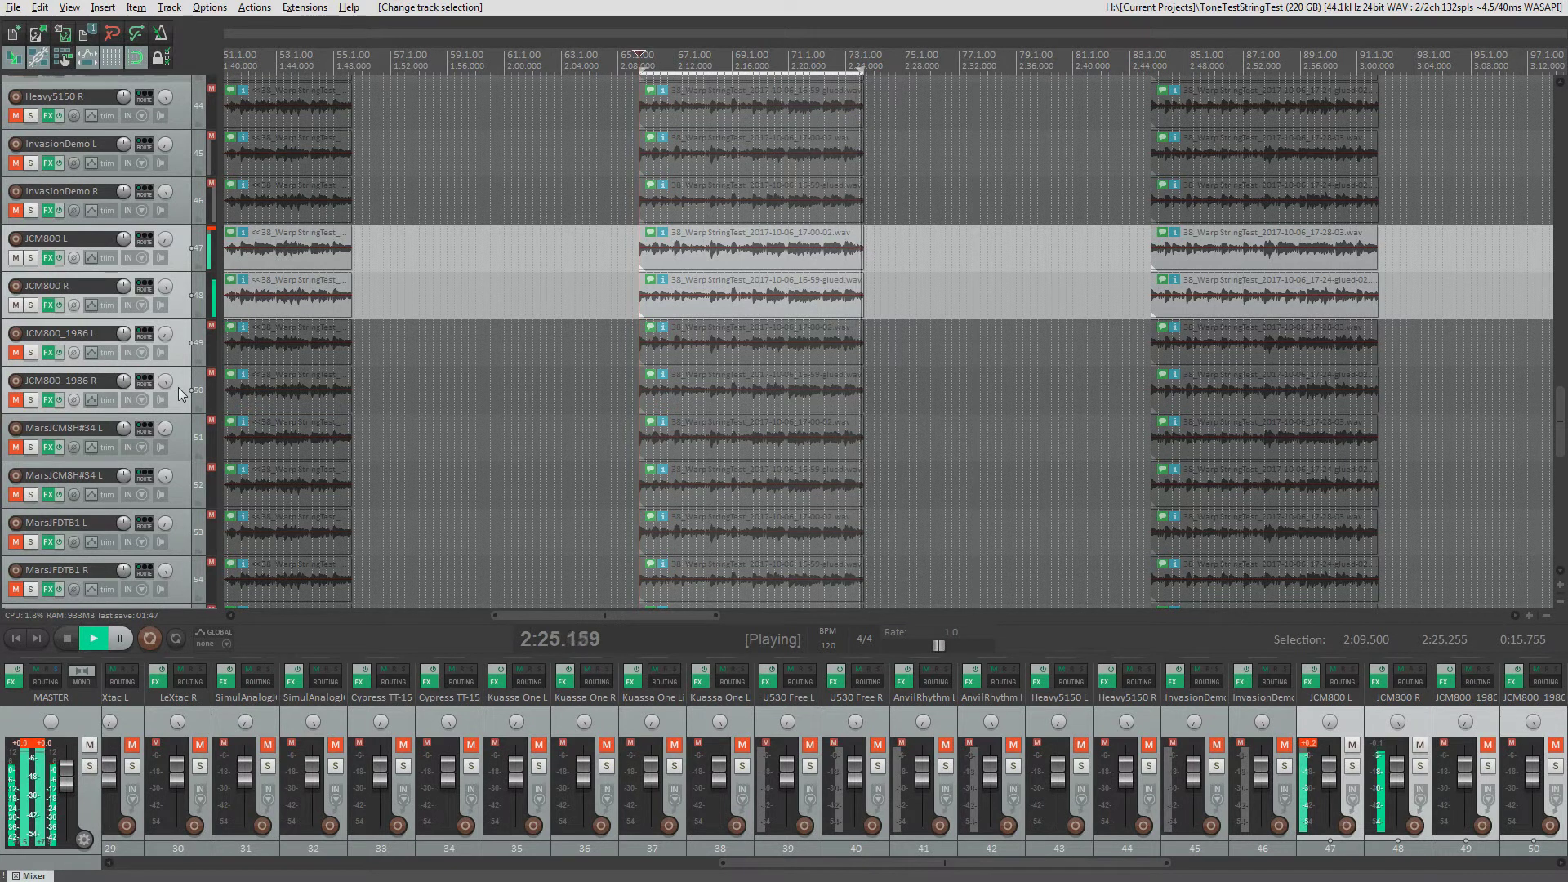
key(space)
key(F5)
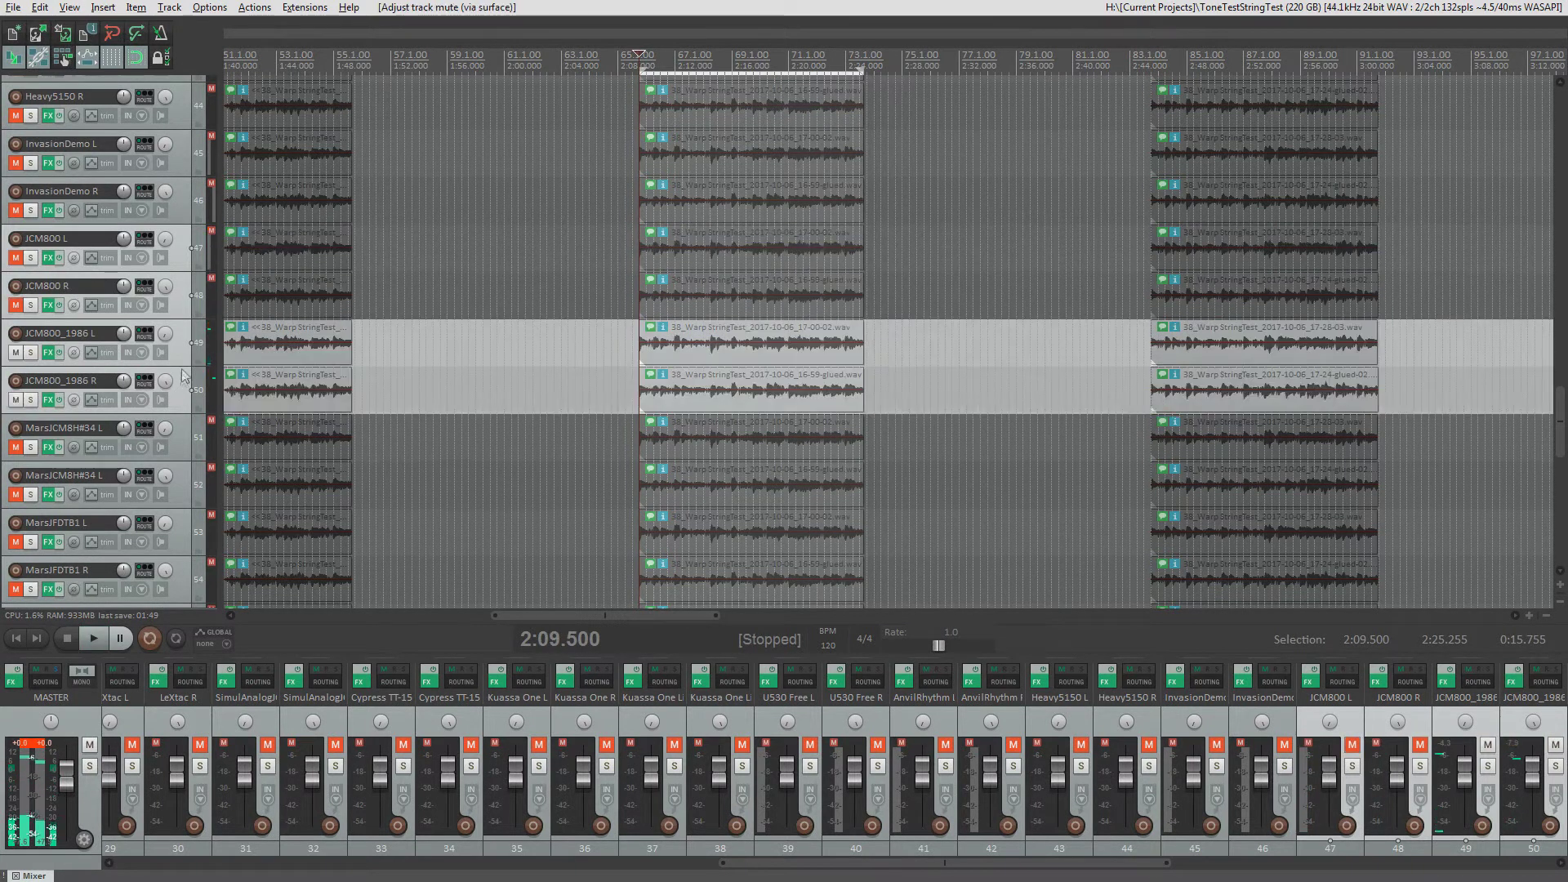
Step: Compare track 49's JCM800_1986 plug-in settings with the JCM800's, and play the JCM800_1986 pair through the time selection
click(184, 352)
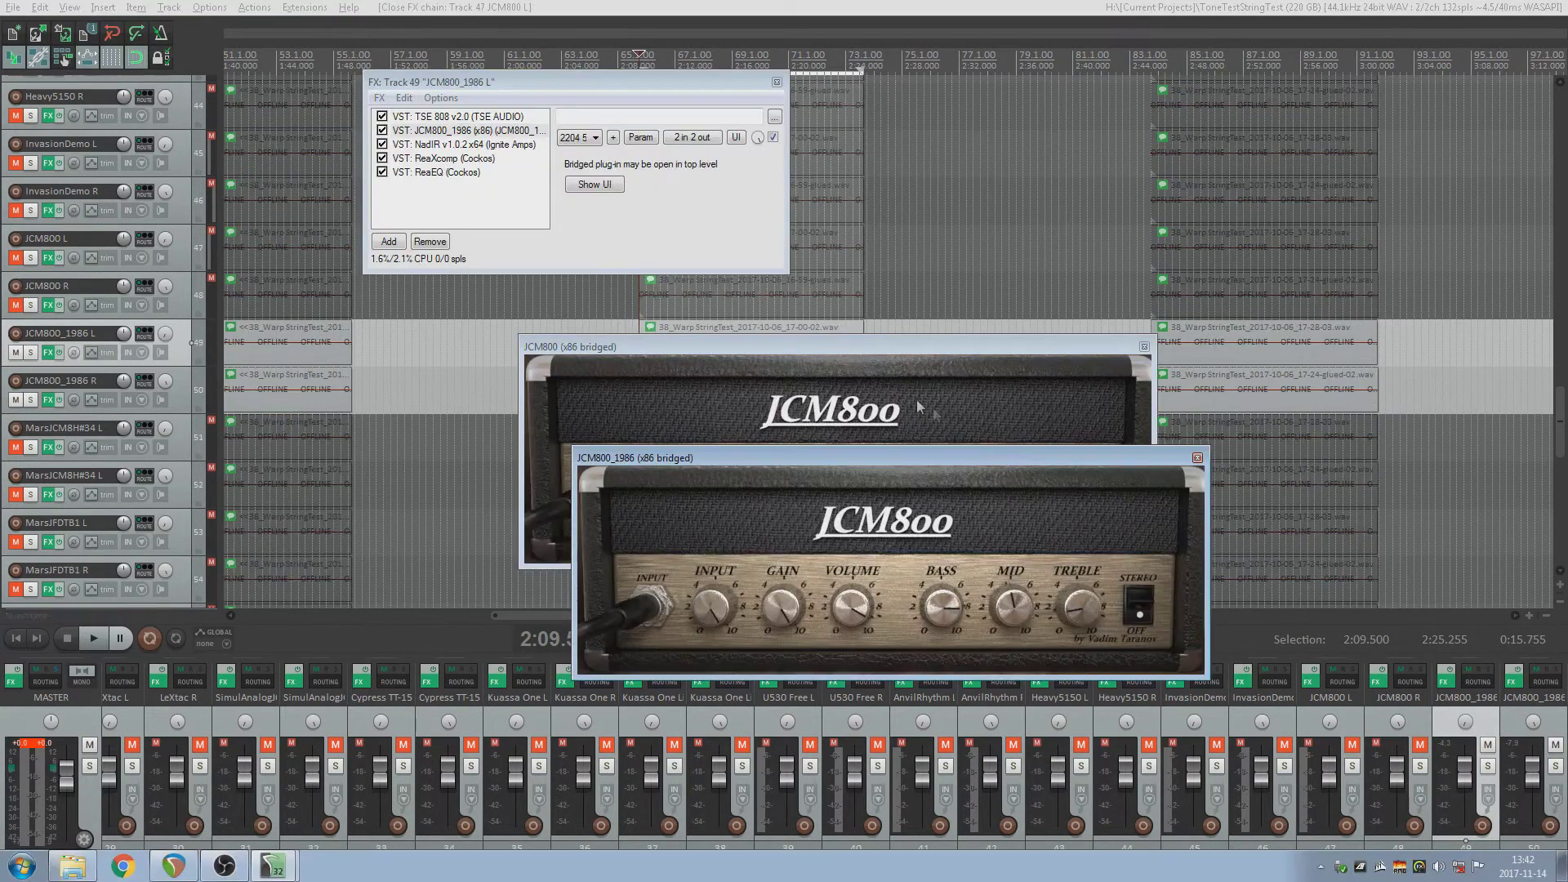
drag(827, 346, 861, 194)
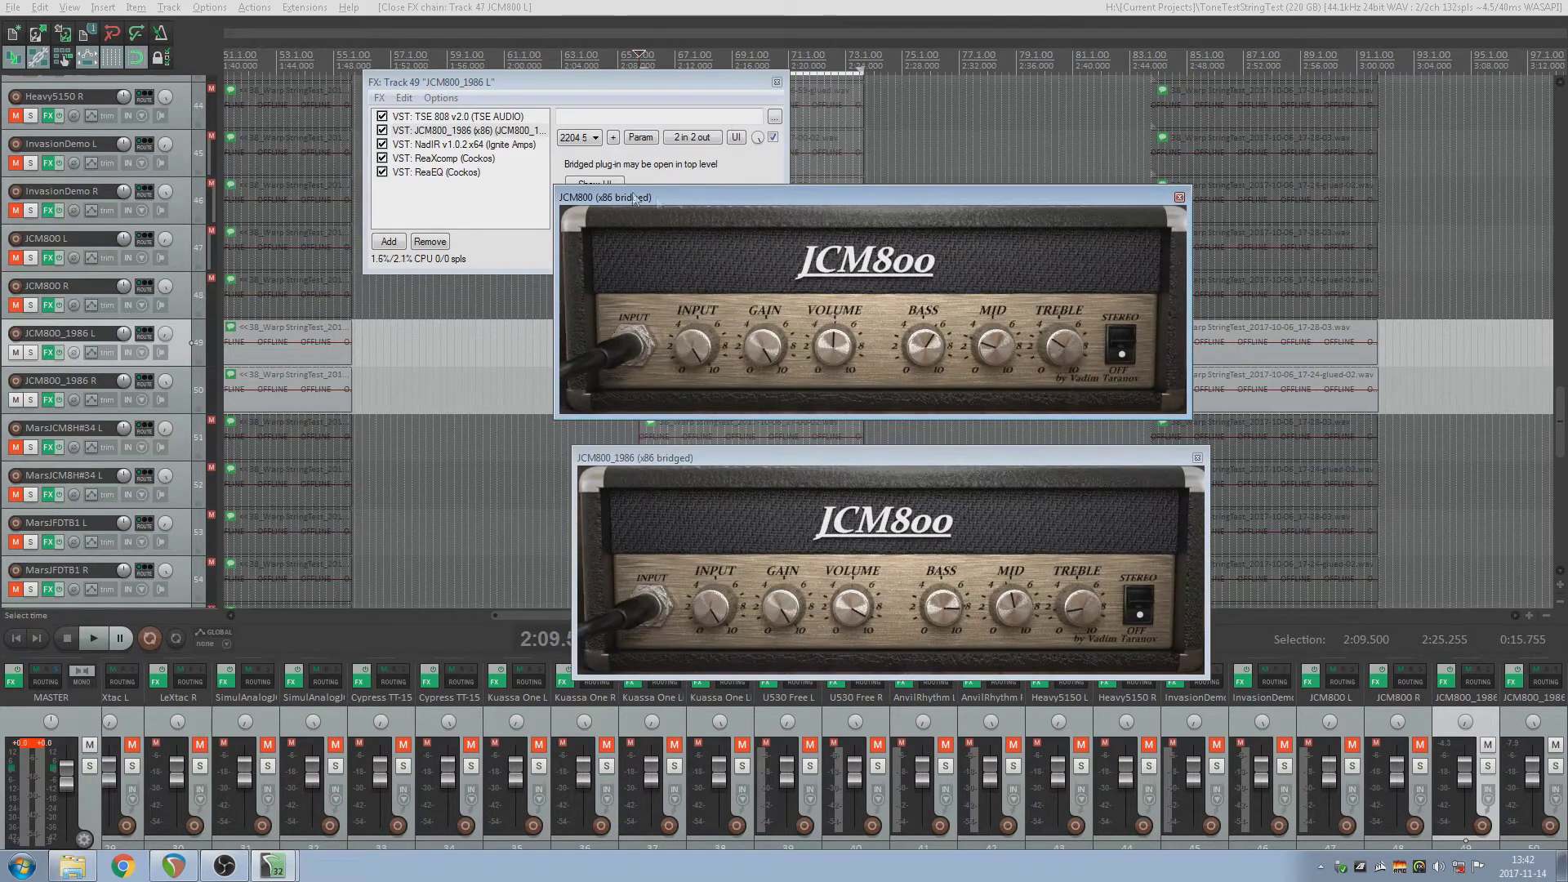
click(655, 458)
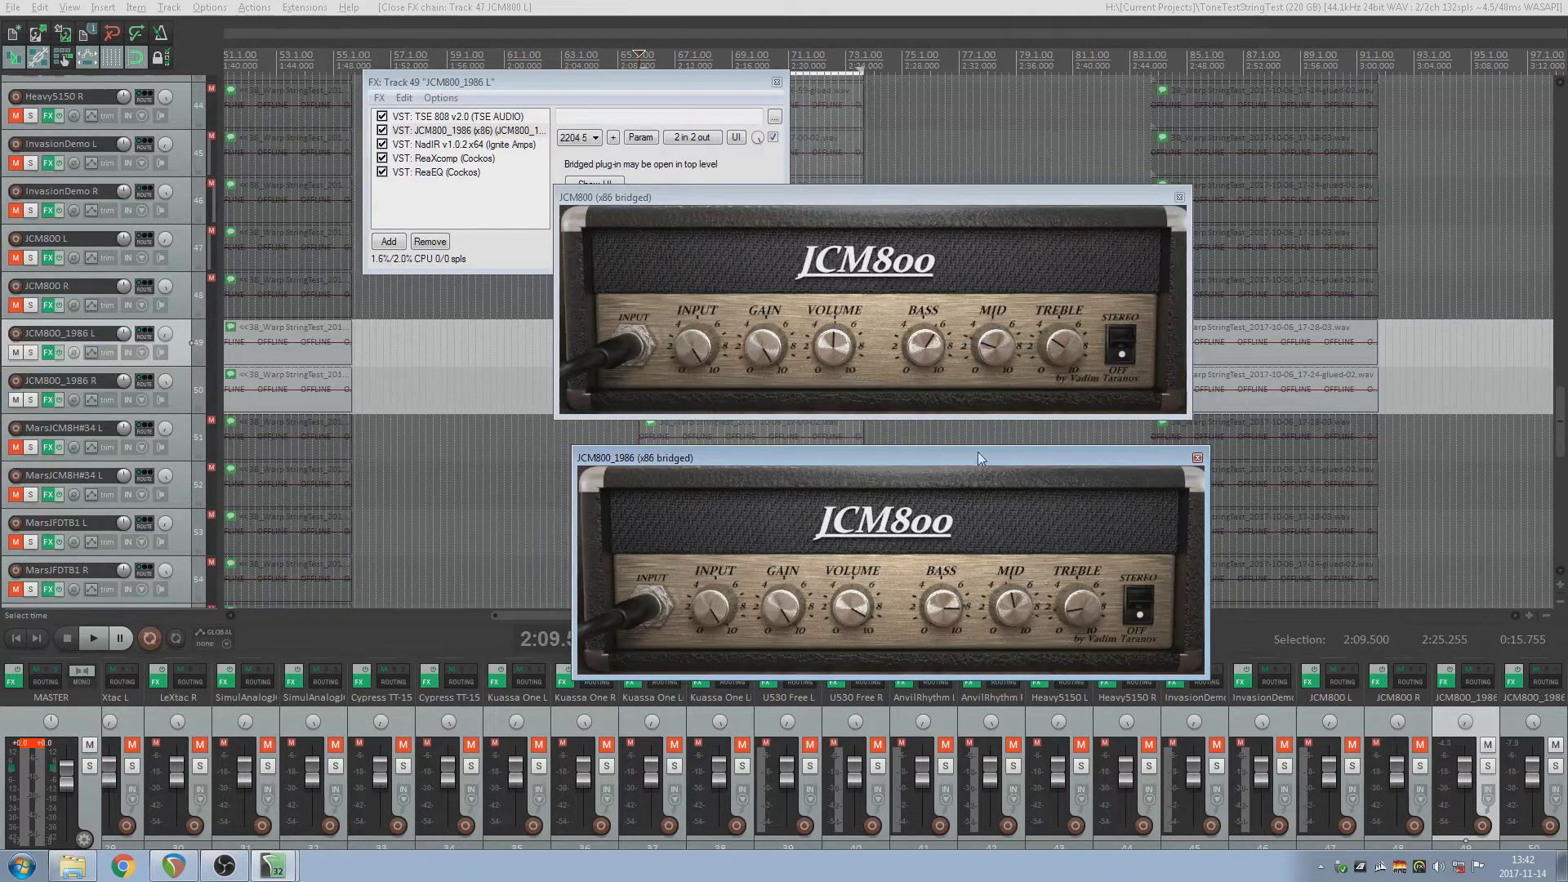
click(1179, 198)
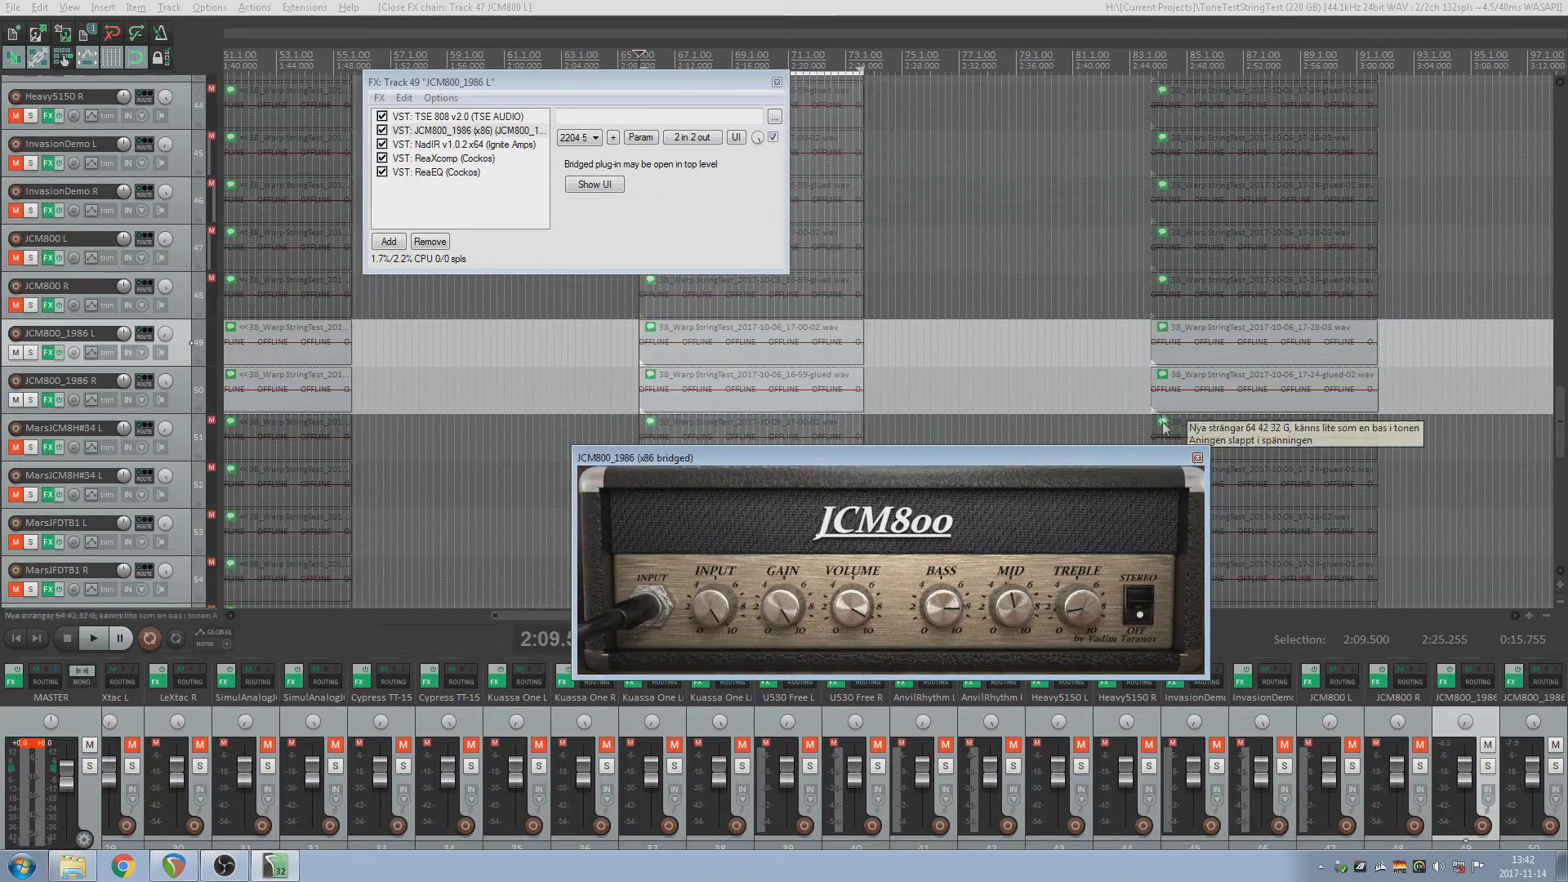
click(1197, 457)
click(777, 82)
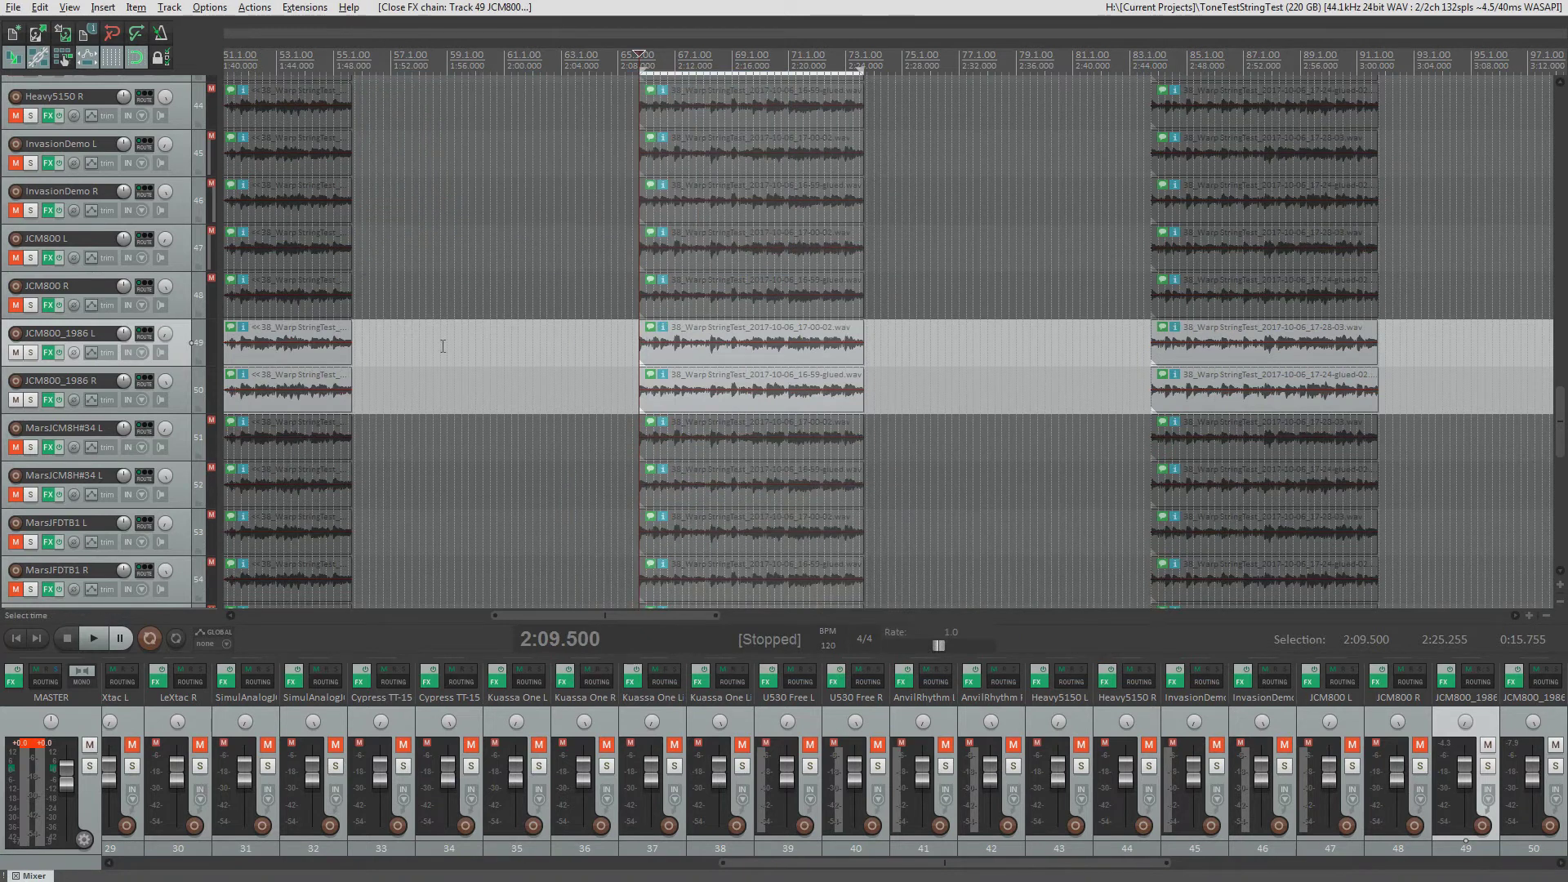
key(space)
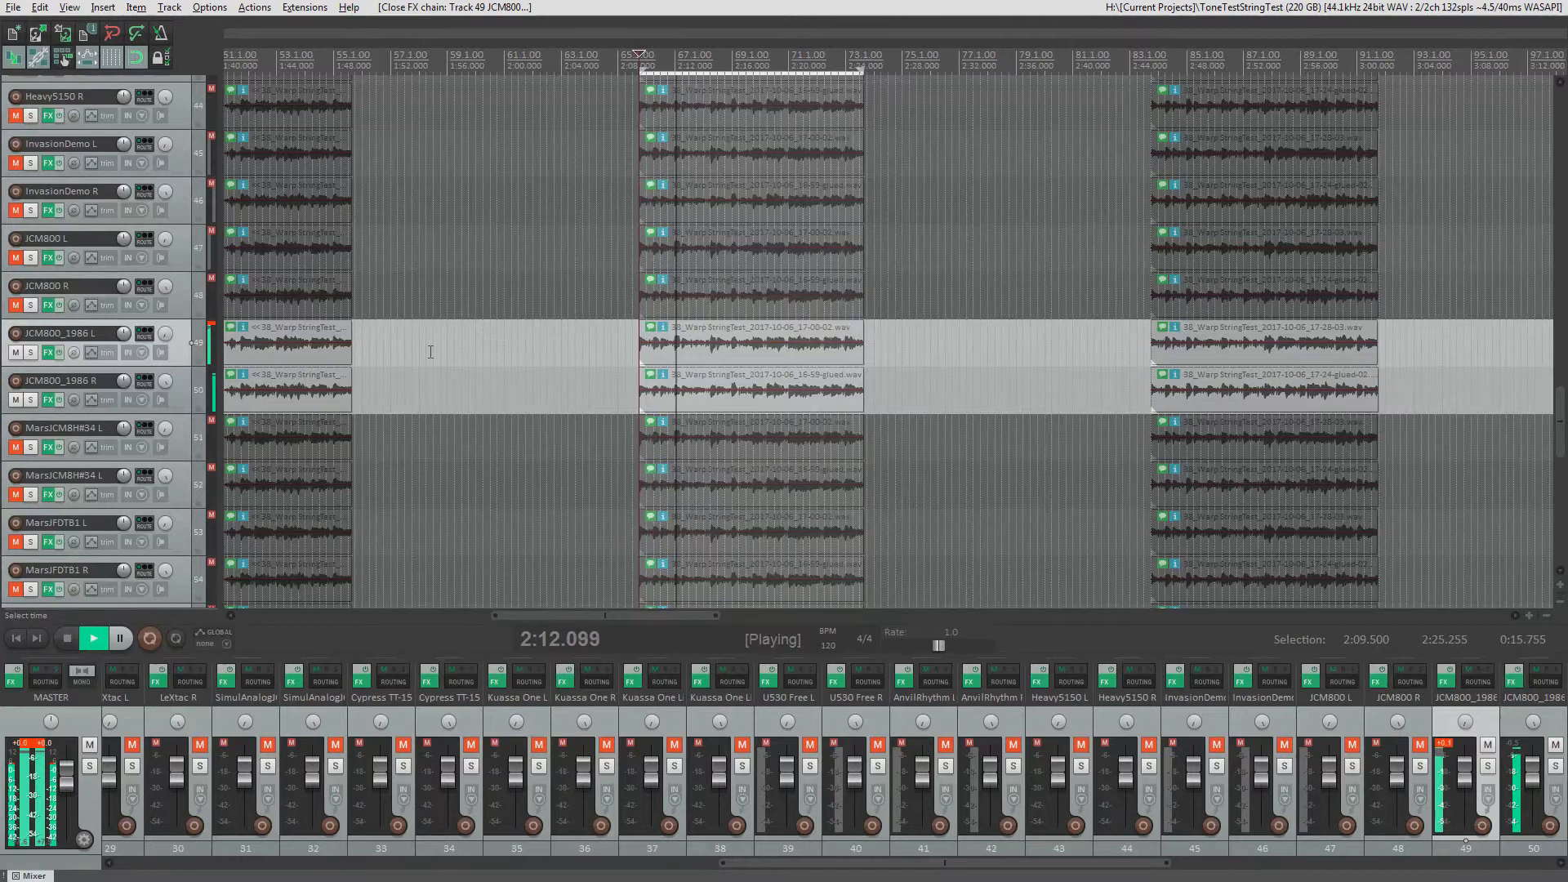
Step: Stop playback, mute the JCM800_1986 pair and unmute the two MarsJCM8H#34 tracks
scroll(176, 355, down, 1)
scroll(176, 349, down, 1)
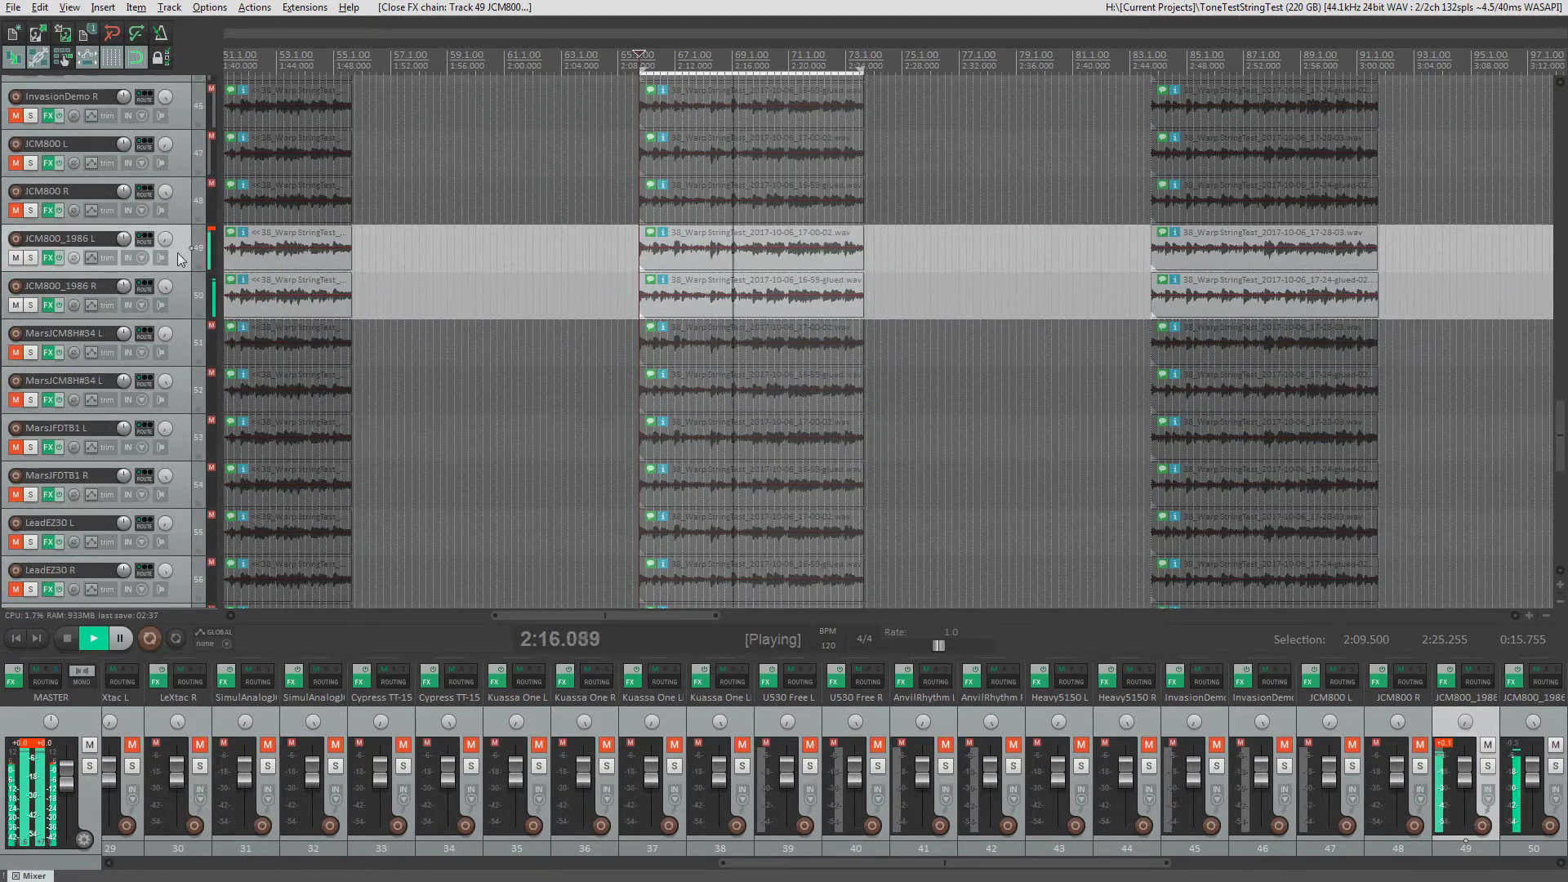
shift+click(180, 393)
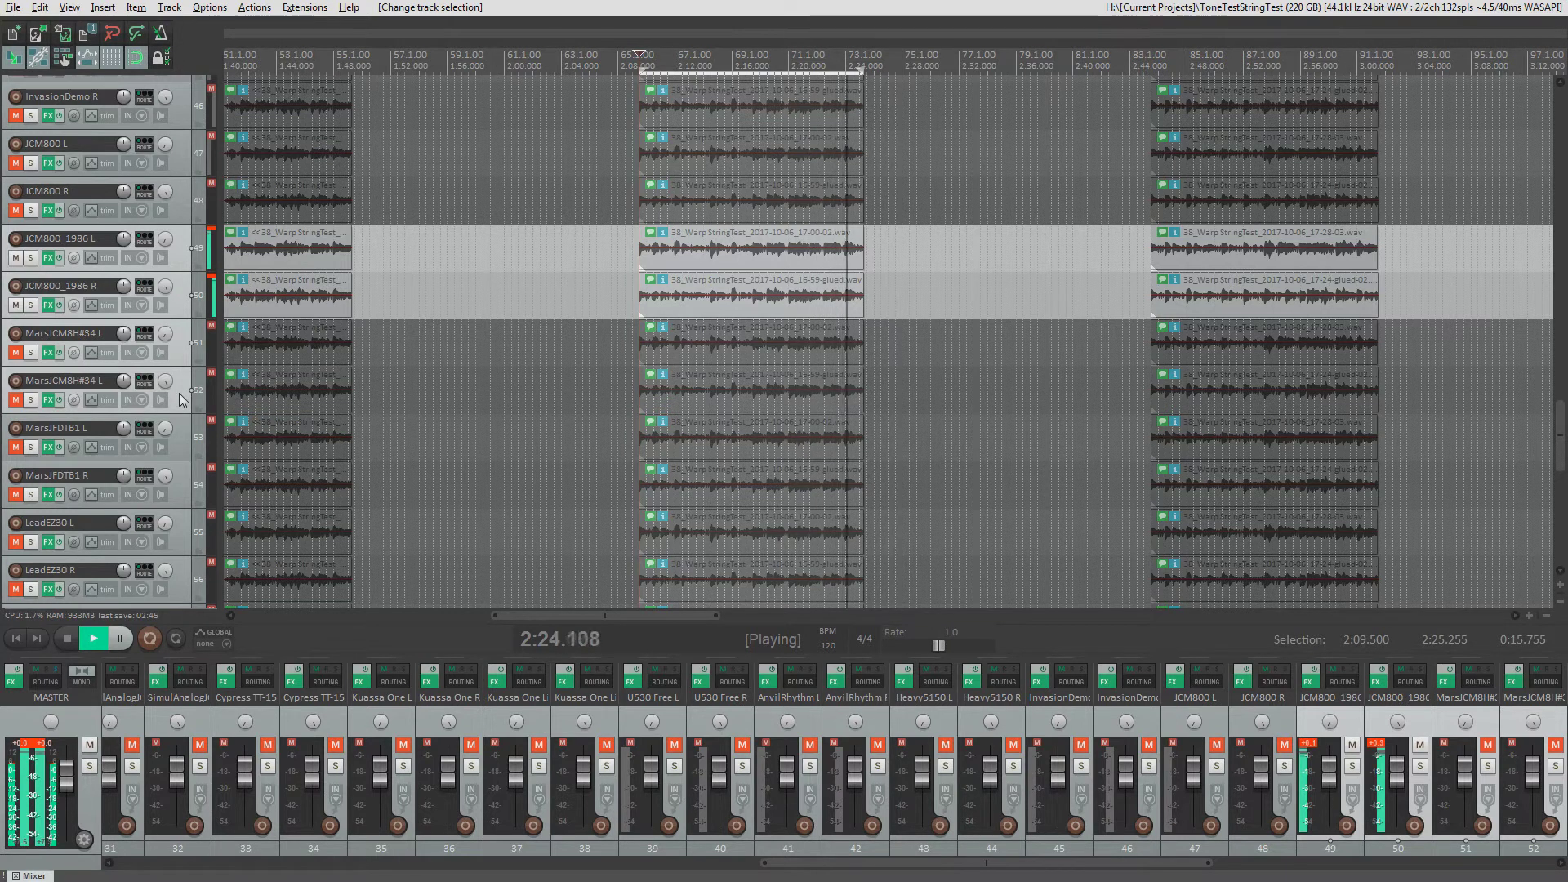
key(space)
key(F5)
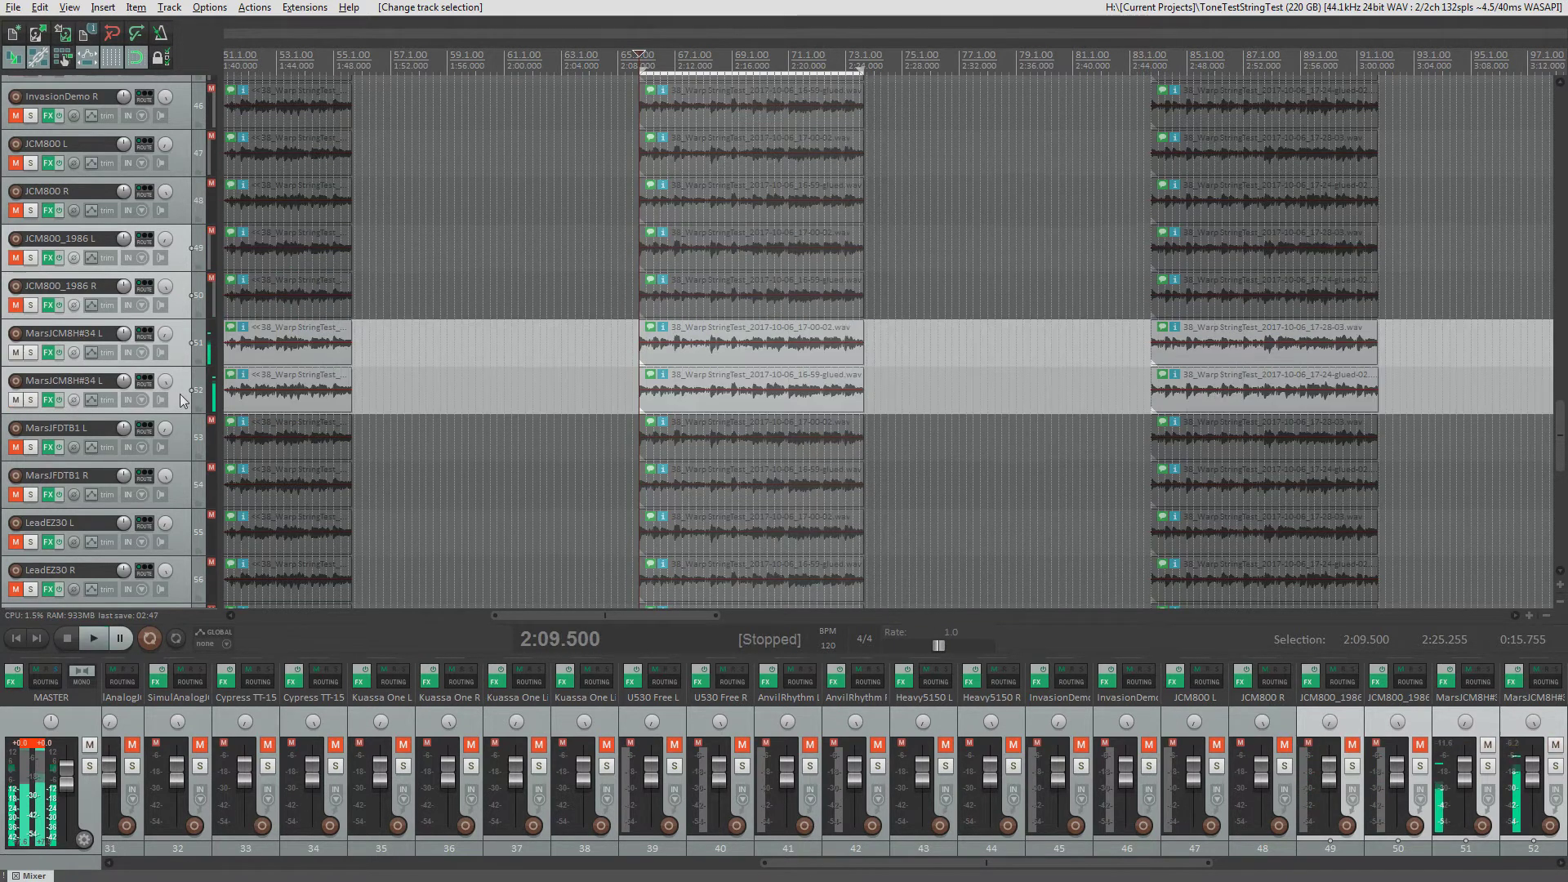
Step: View the MarsJCM8H#34 plug-in's settings in track 51's effects chain and play the MarsJCM8H#34 pair through the time selection
click(181, 355)
key(f)
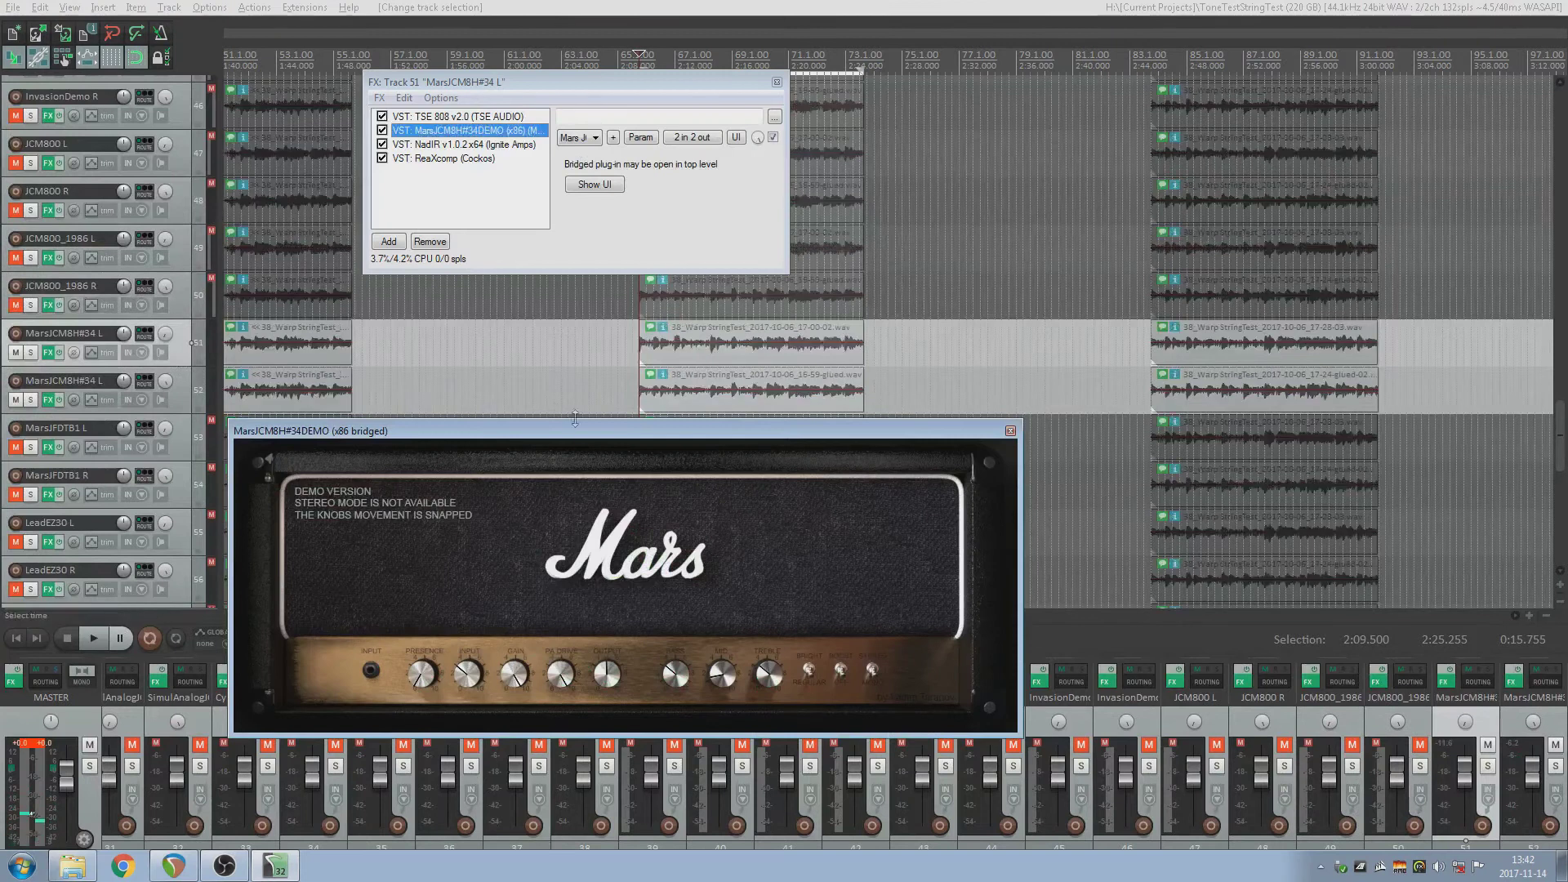
drag(606, 431, 830, 339)
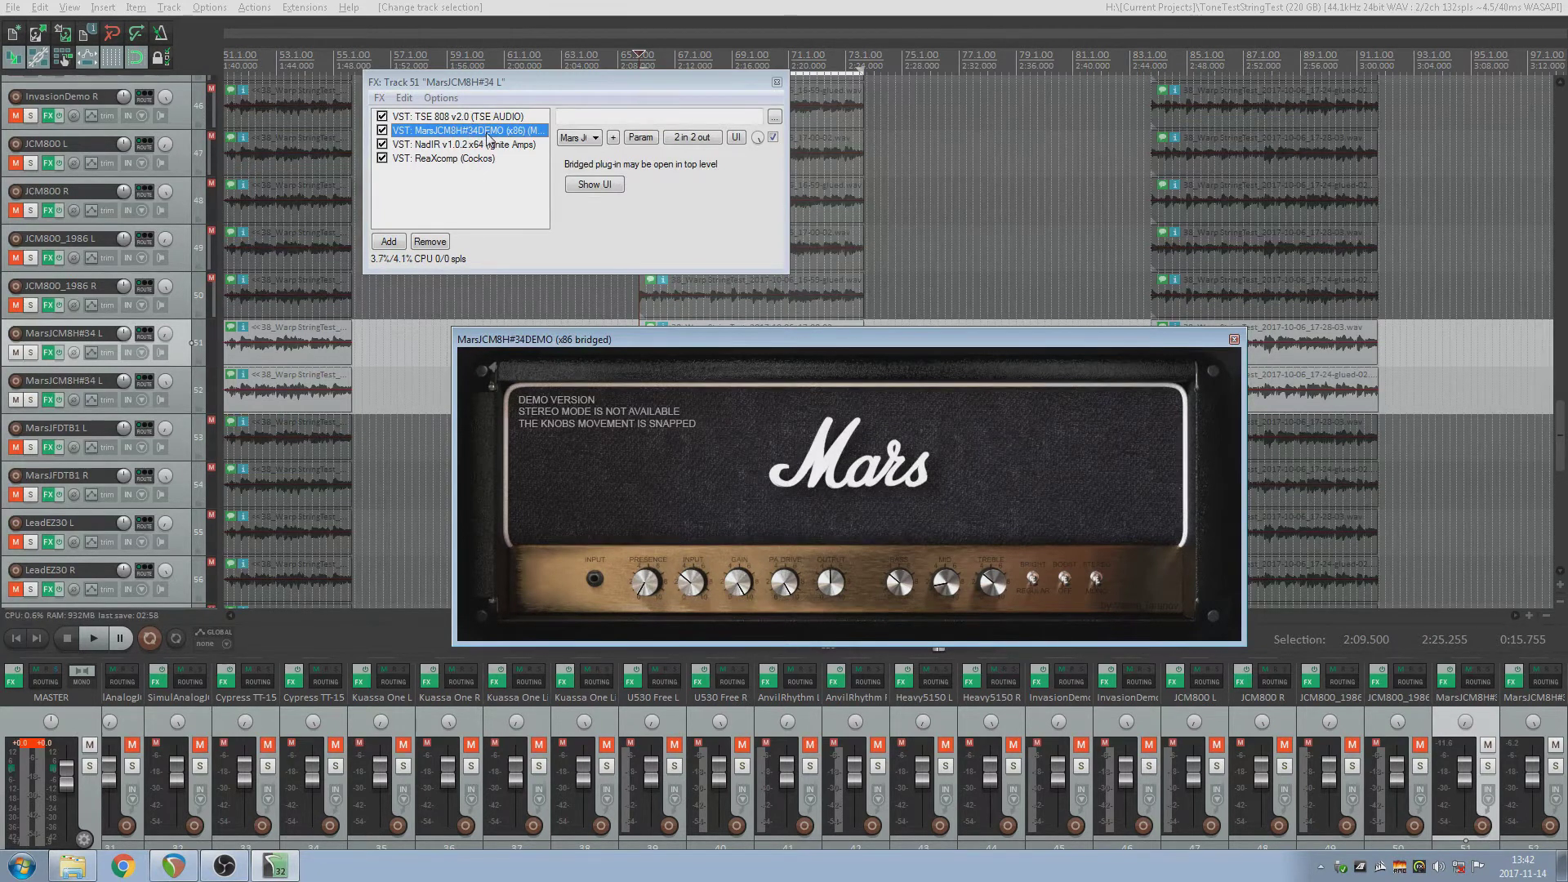
click(1234, 339)
click(776, 83)
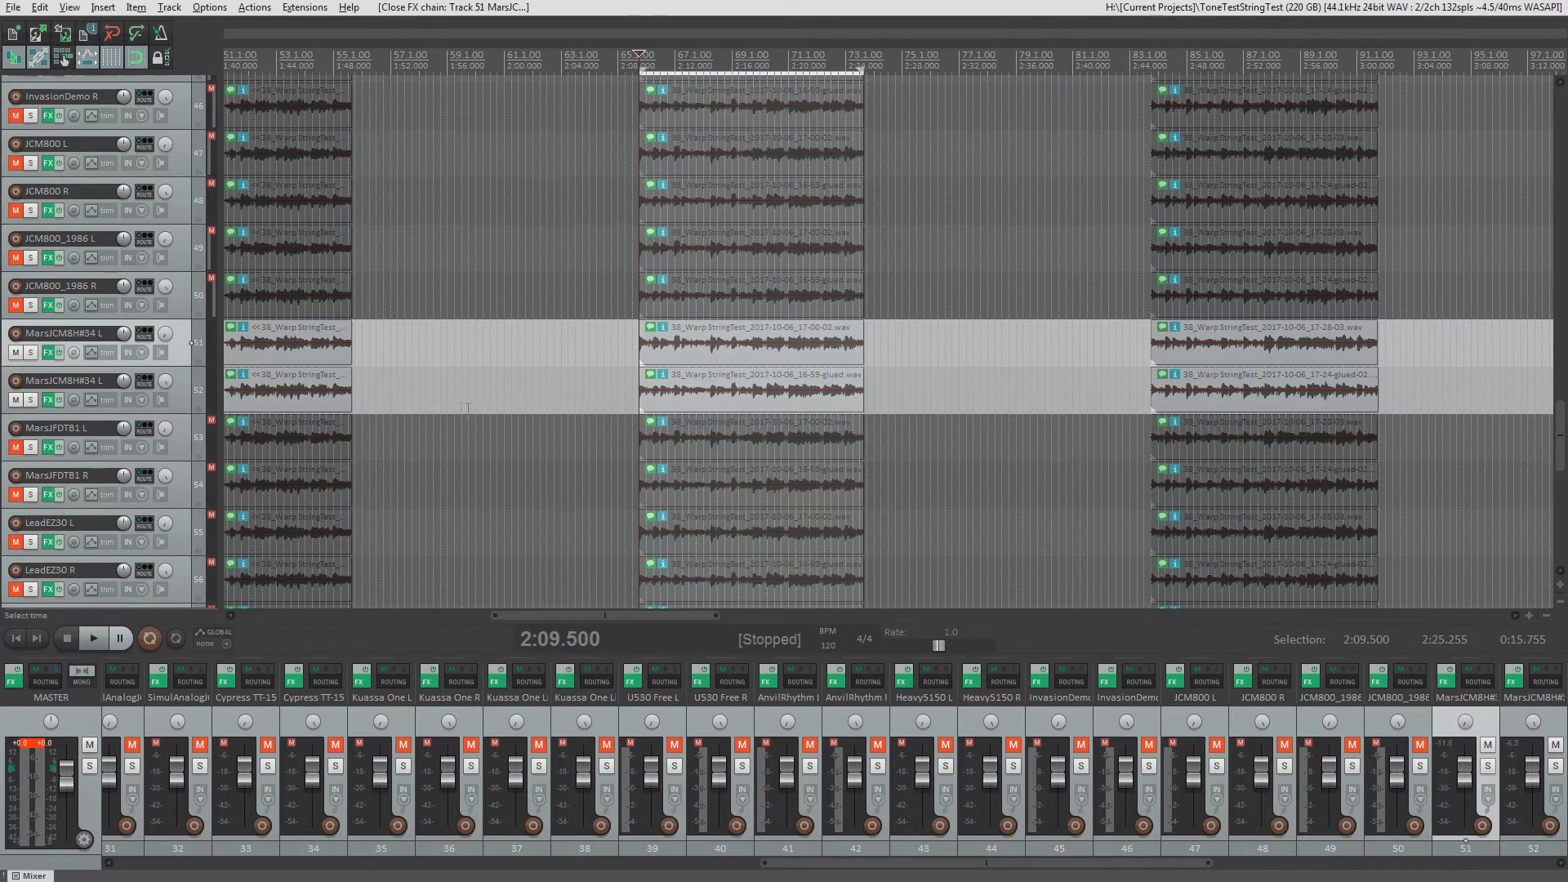
key(space)
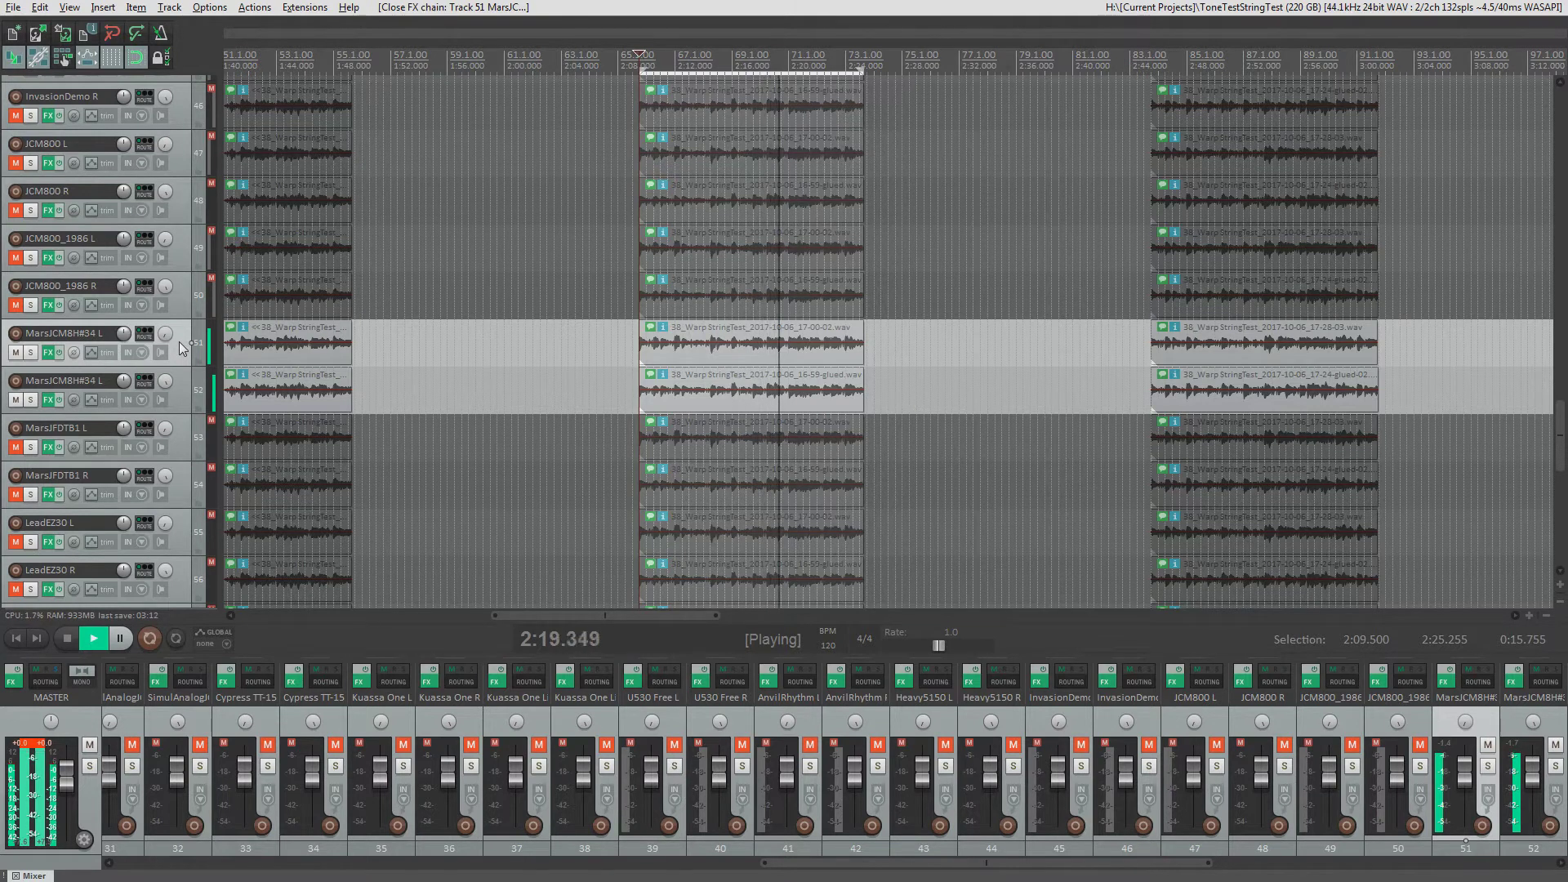
Step: Stop playback, mute the MarsJCM8H#34 pair and unmute the MarsJFDTB1 L and R tracks
scroll(179, 342, down, 1)
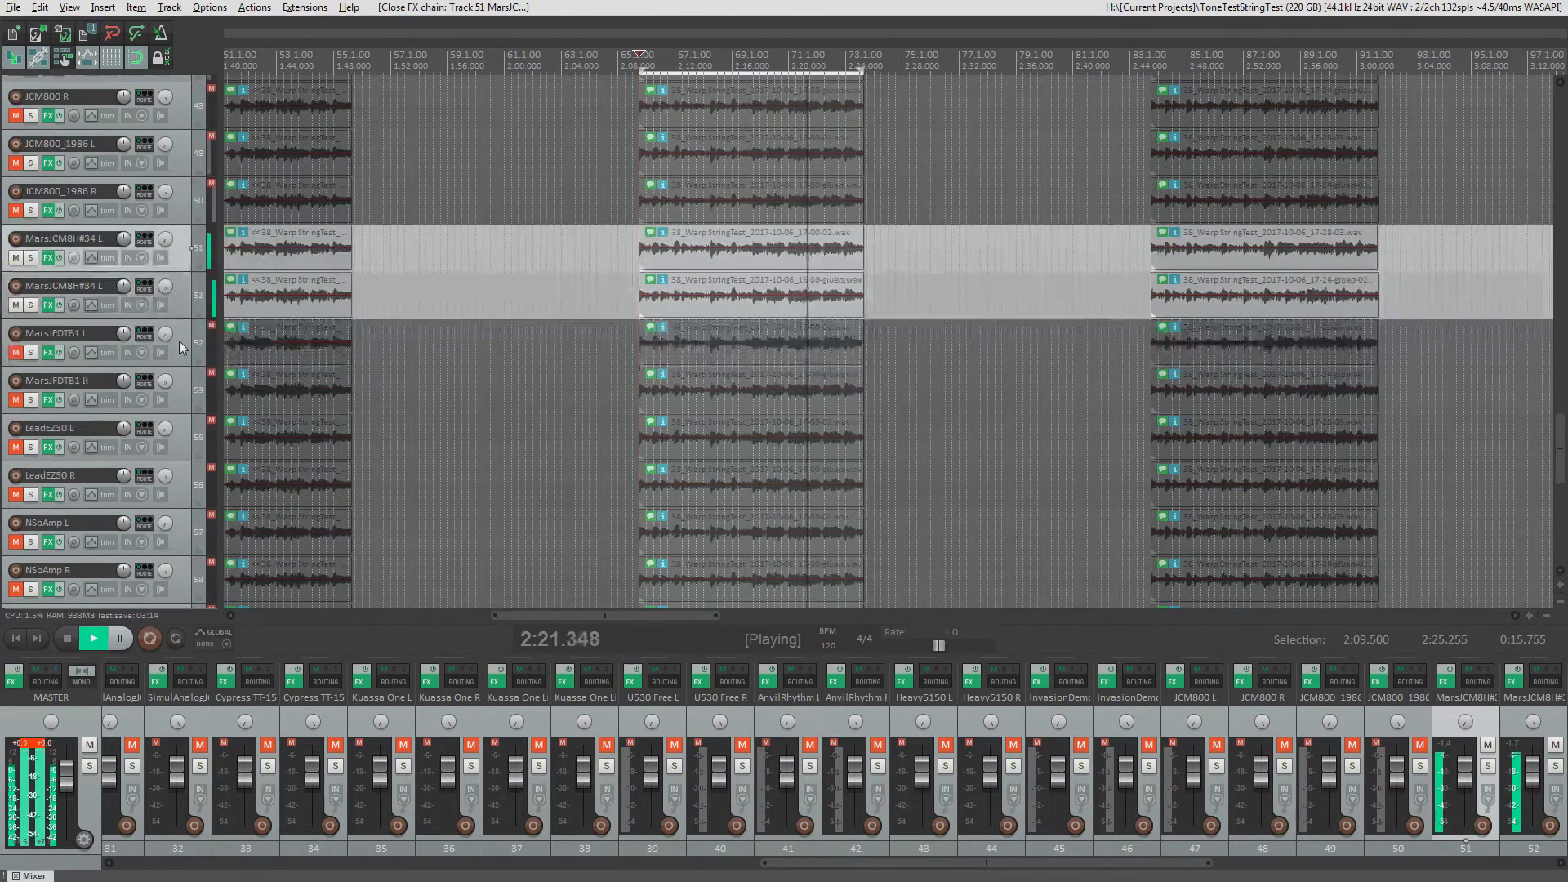
scroll(179, 341, down, 1)
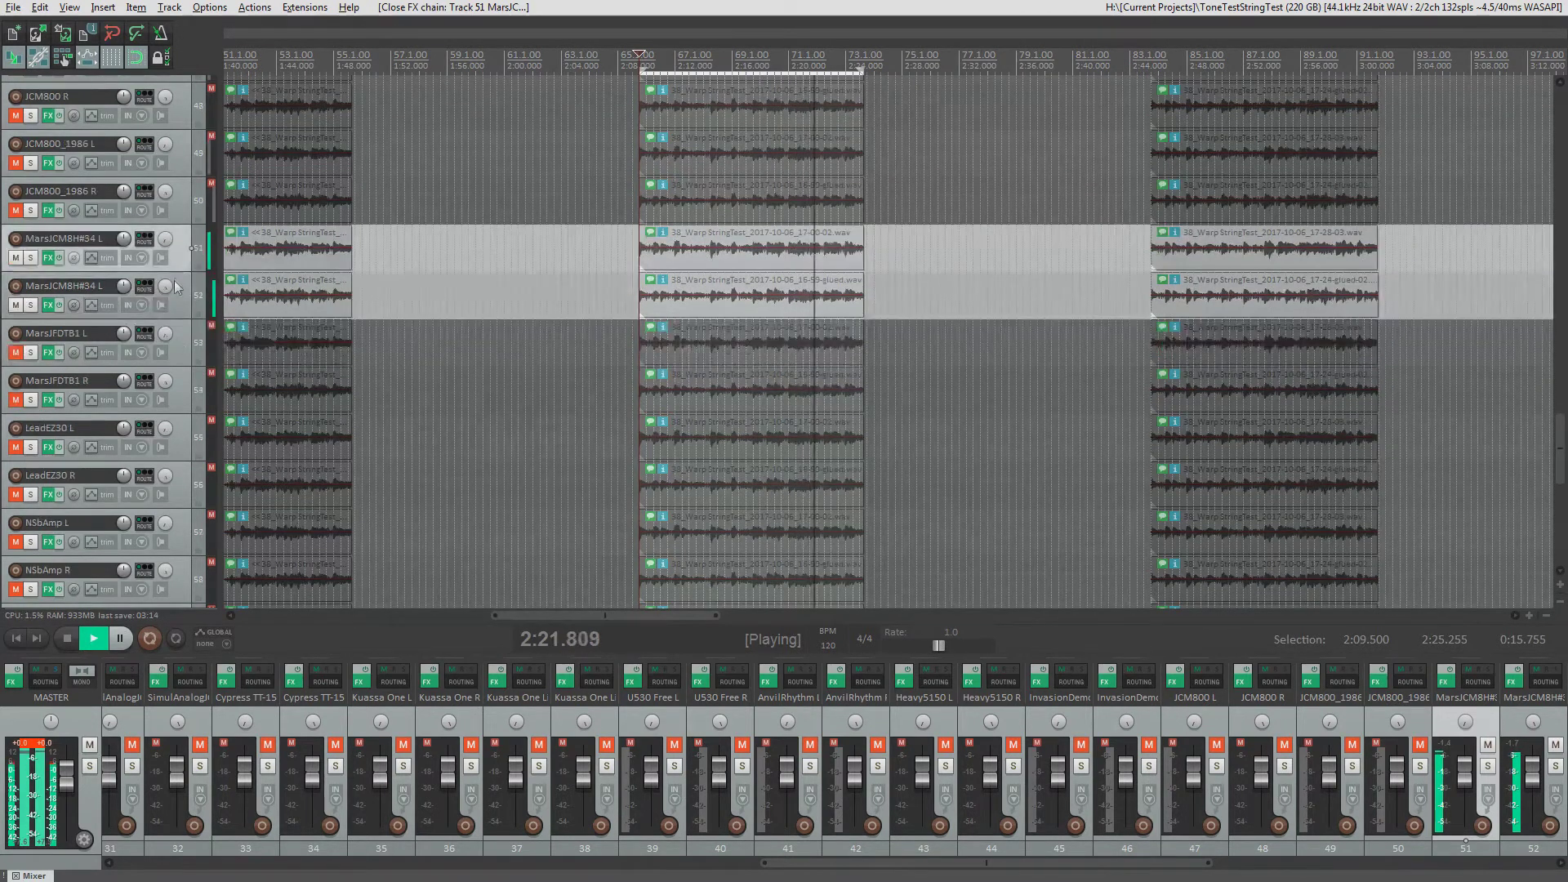
shift+click(181, 396)
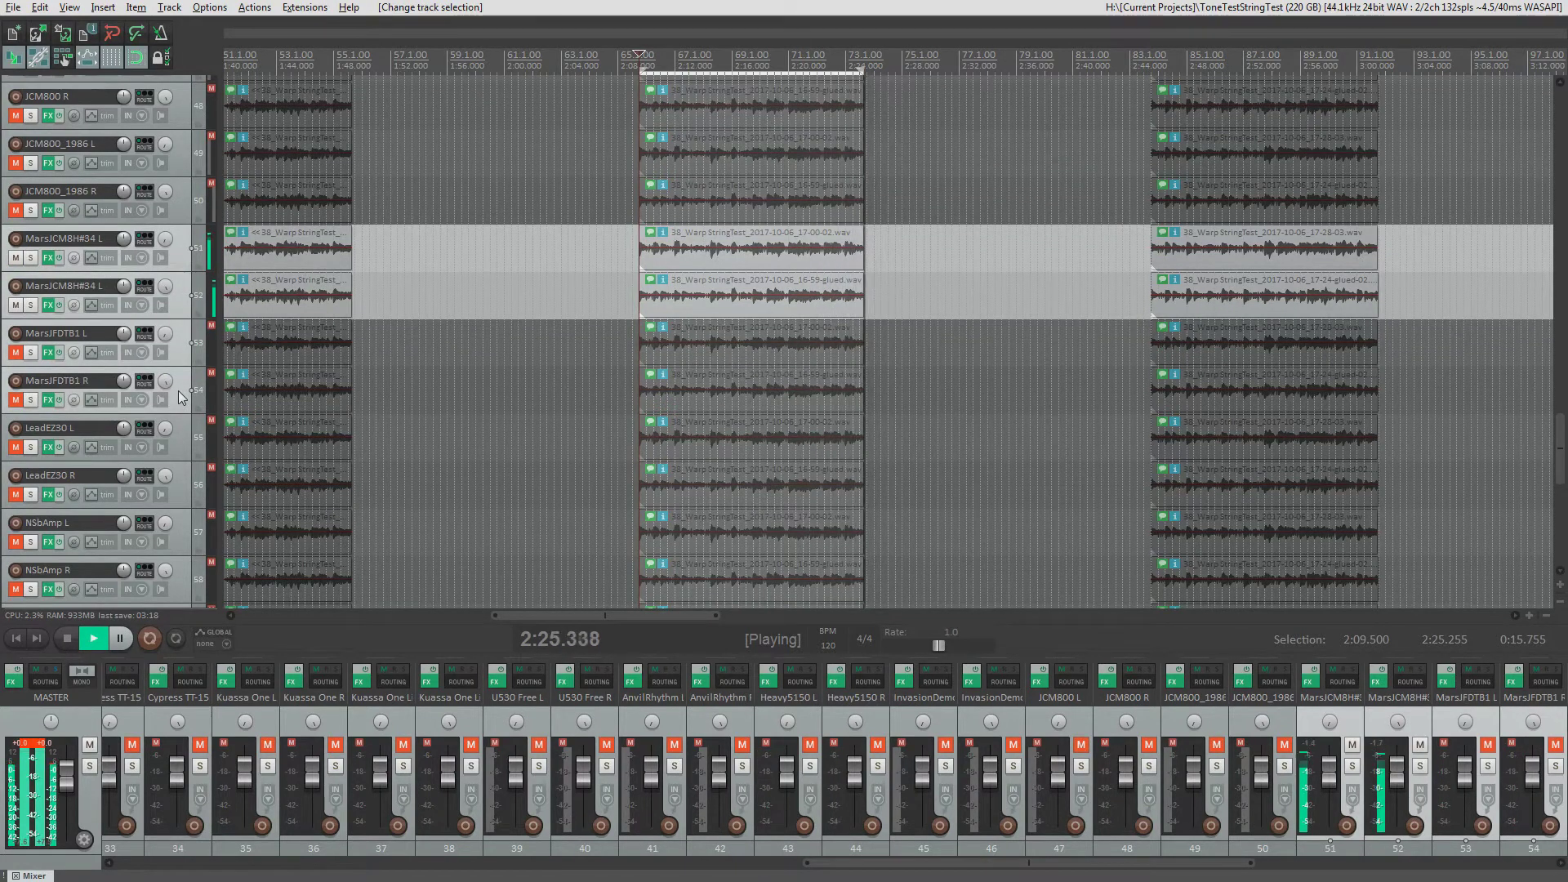
key(space)
key(F5)
Step: View the MarsJFDTB1 plug-in's settings in track 53's effects chain and play the MarsJFDTB1 pair through the time selection
click(184, 354)
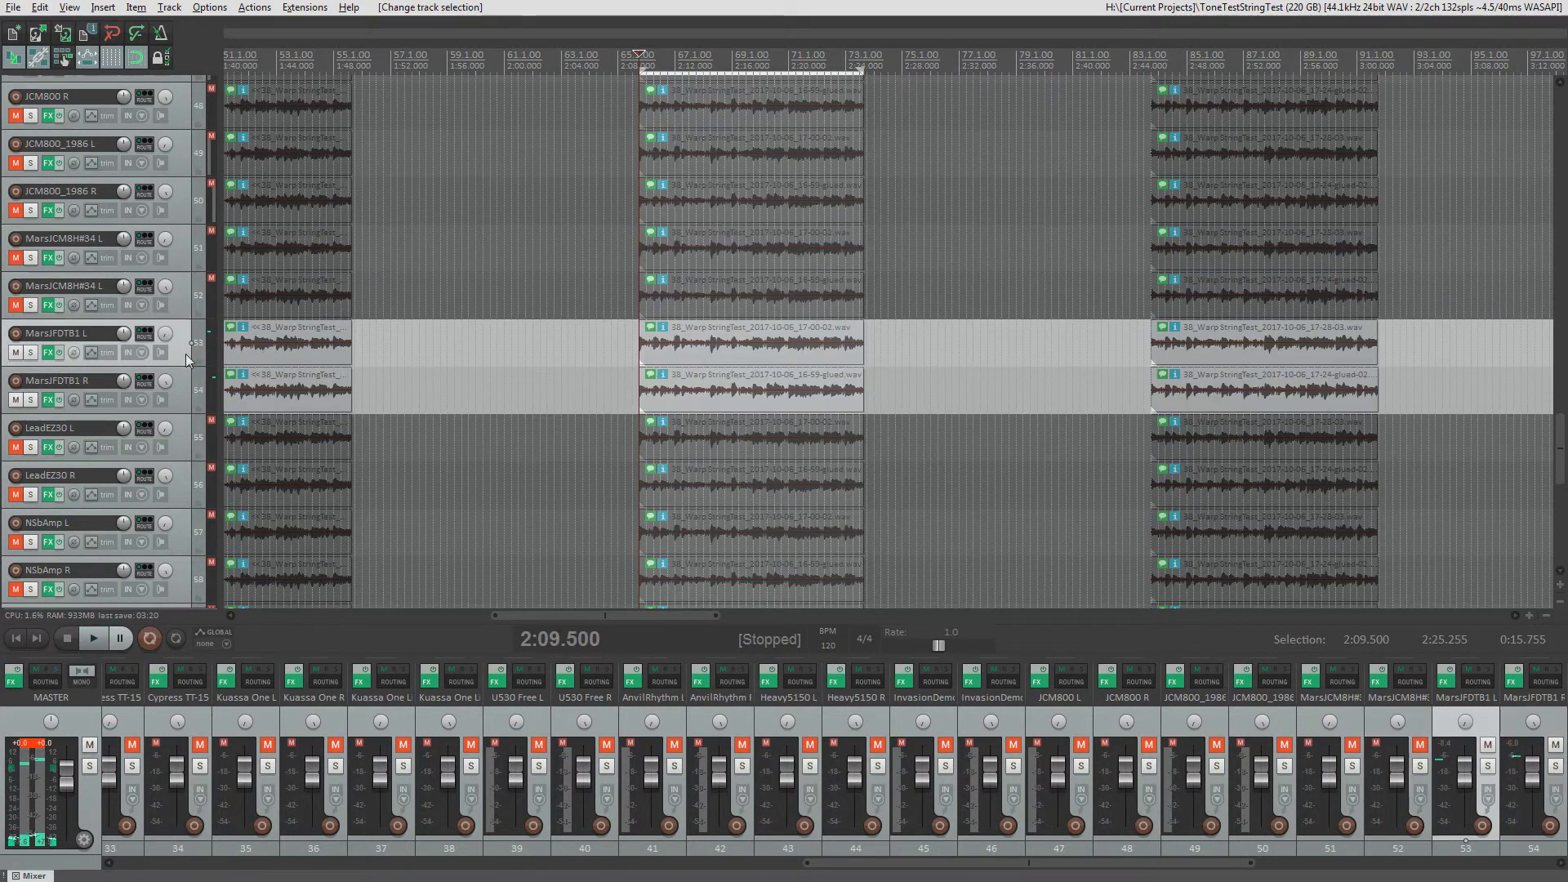
key(f)
drag(498, 34, 864, 138)
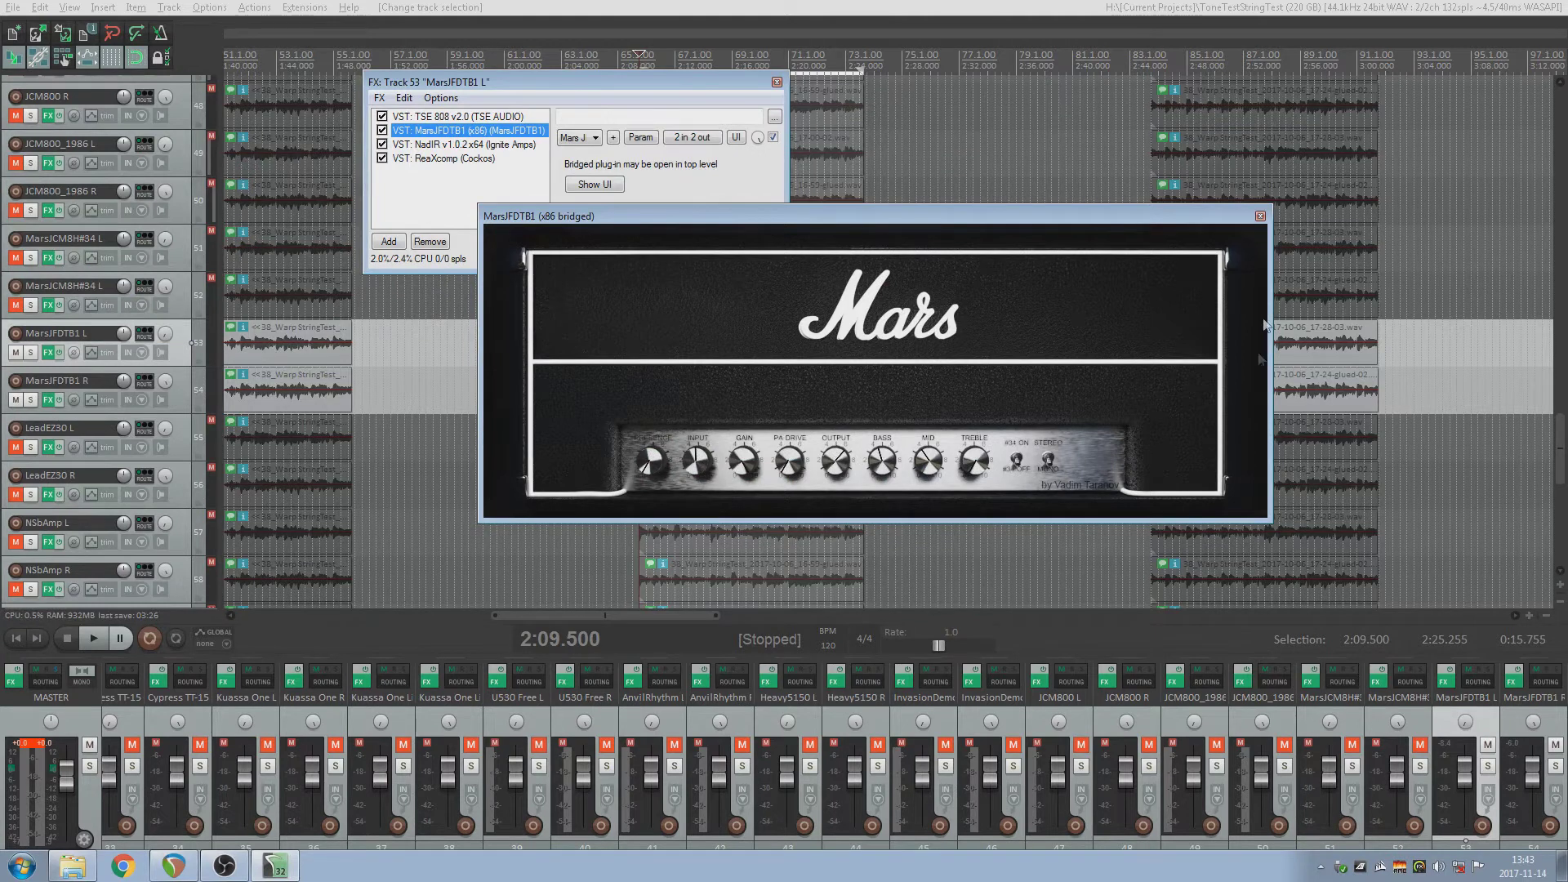
click(1259, 217)
click(777, 83)
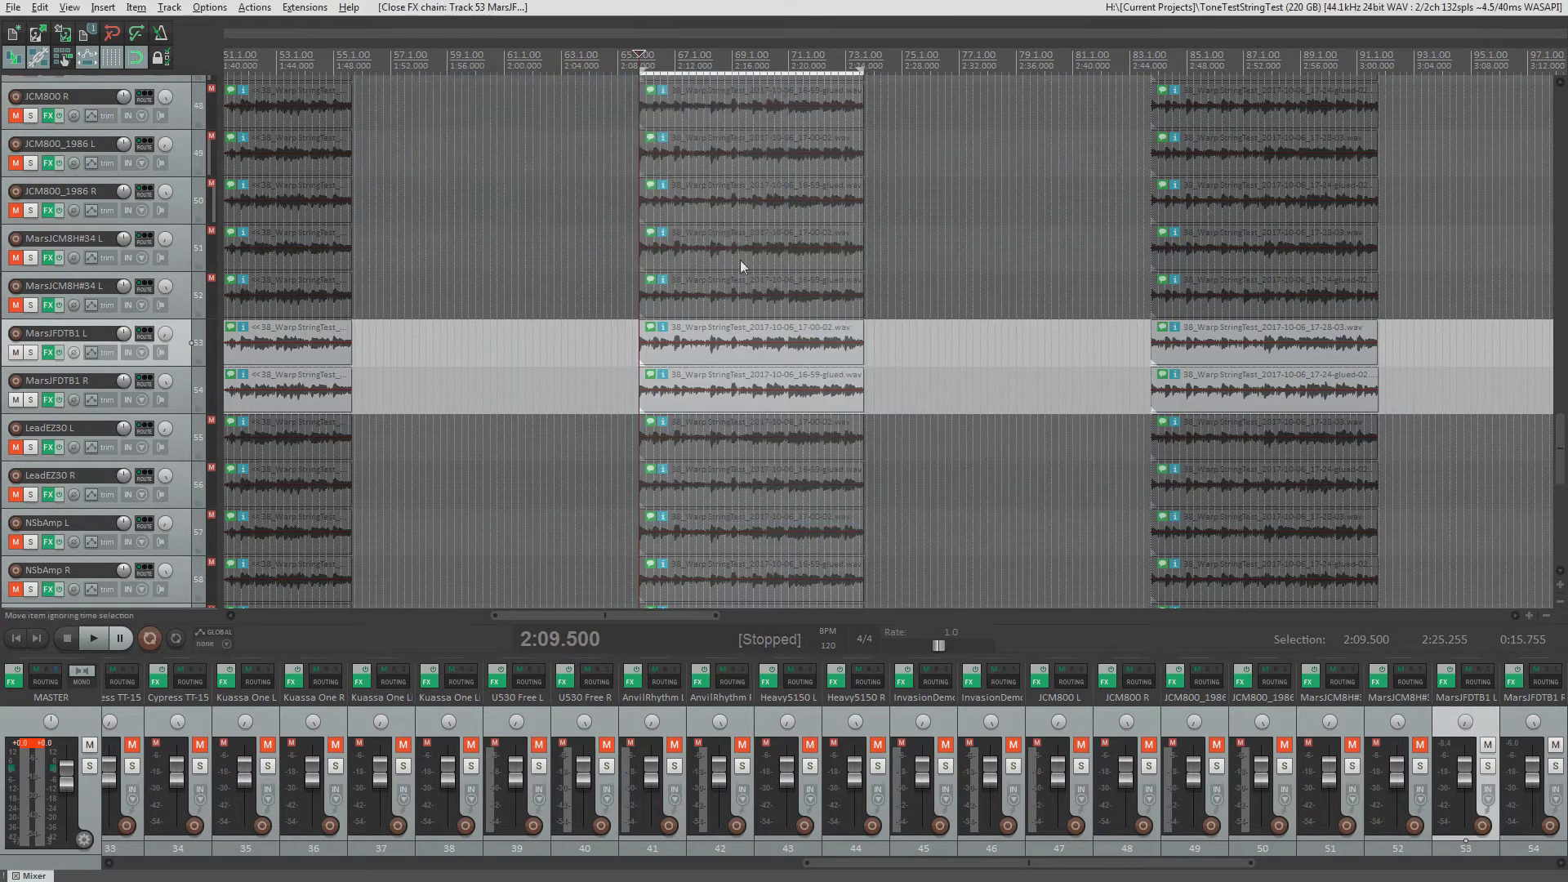
key(space)
Step: Stop playback, mute the MarsJFDTB1 pair and unmute the LeadEZ30 L and R tracks
scroll(169, 410, down, 1)
scroll(169, 410, down, 1)
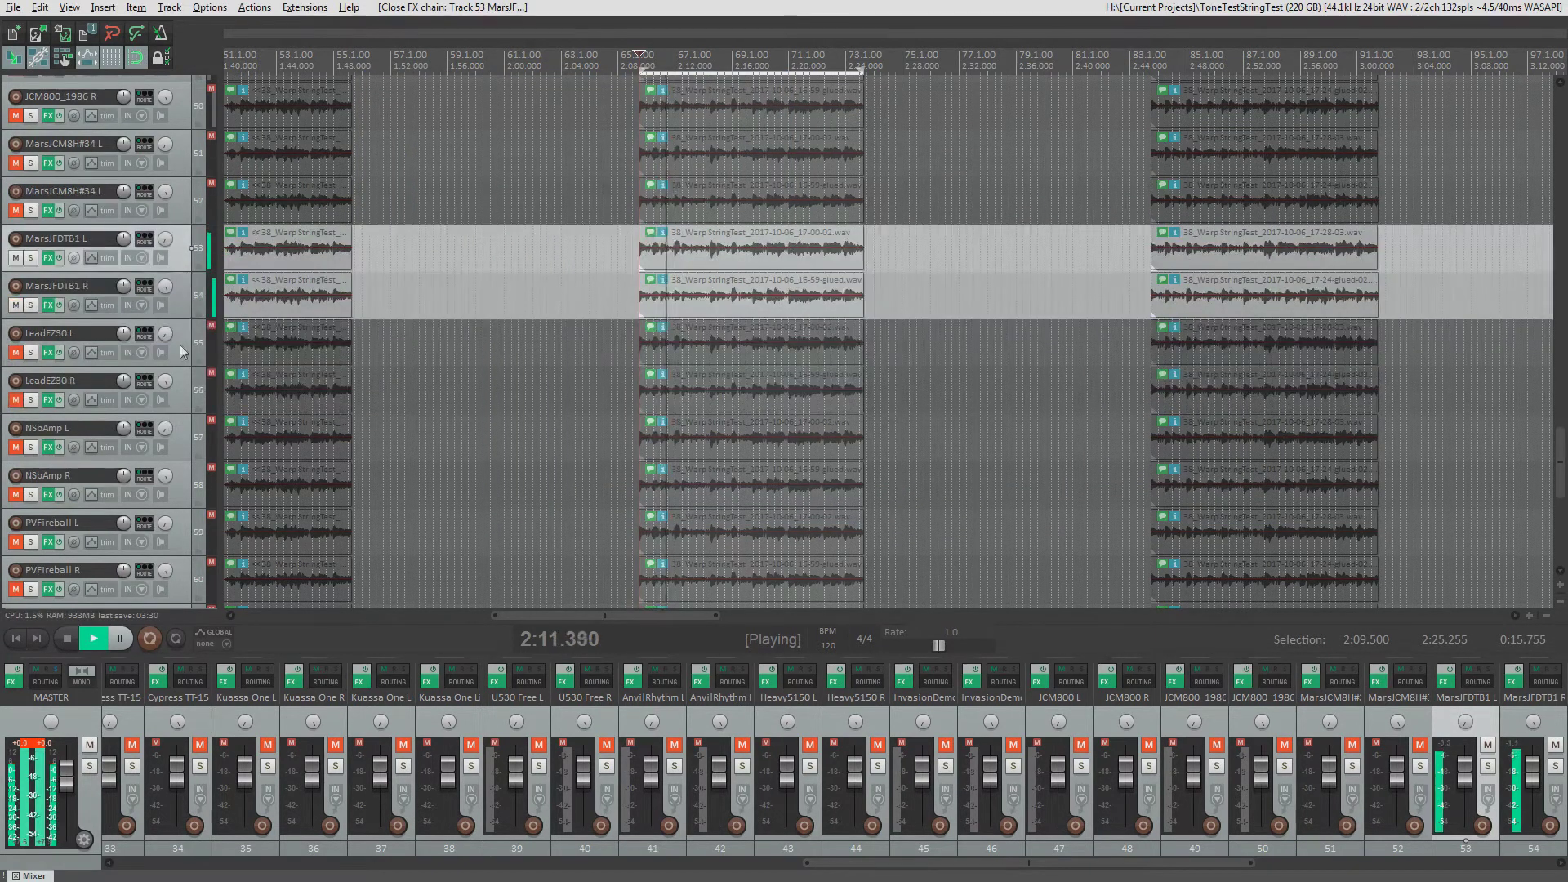
shift+click(181, 385)
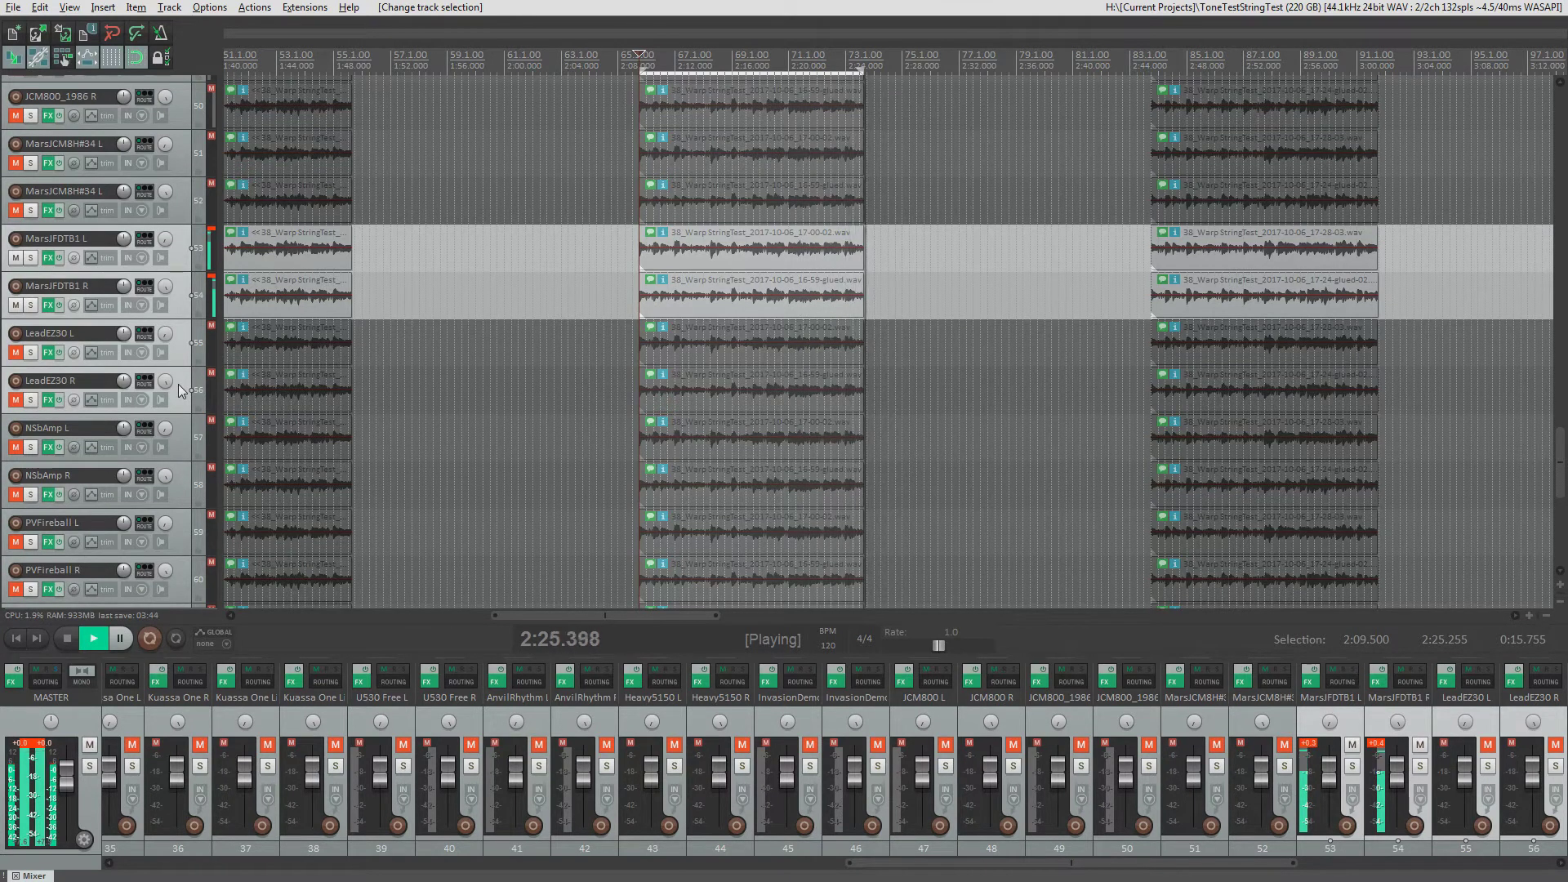
key(space)
key(f)
Step: View the LeadEZ30 plug-in's settings in track 55's effects chain and play the LeadEZ30 pair through the time selection
key(f)
key(F5)
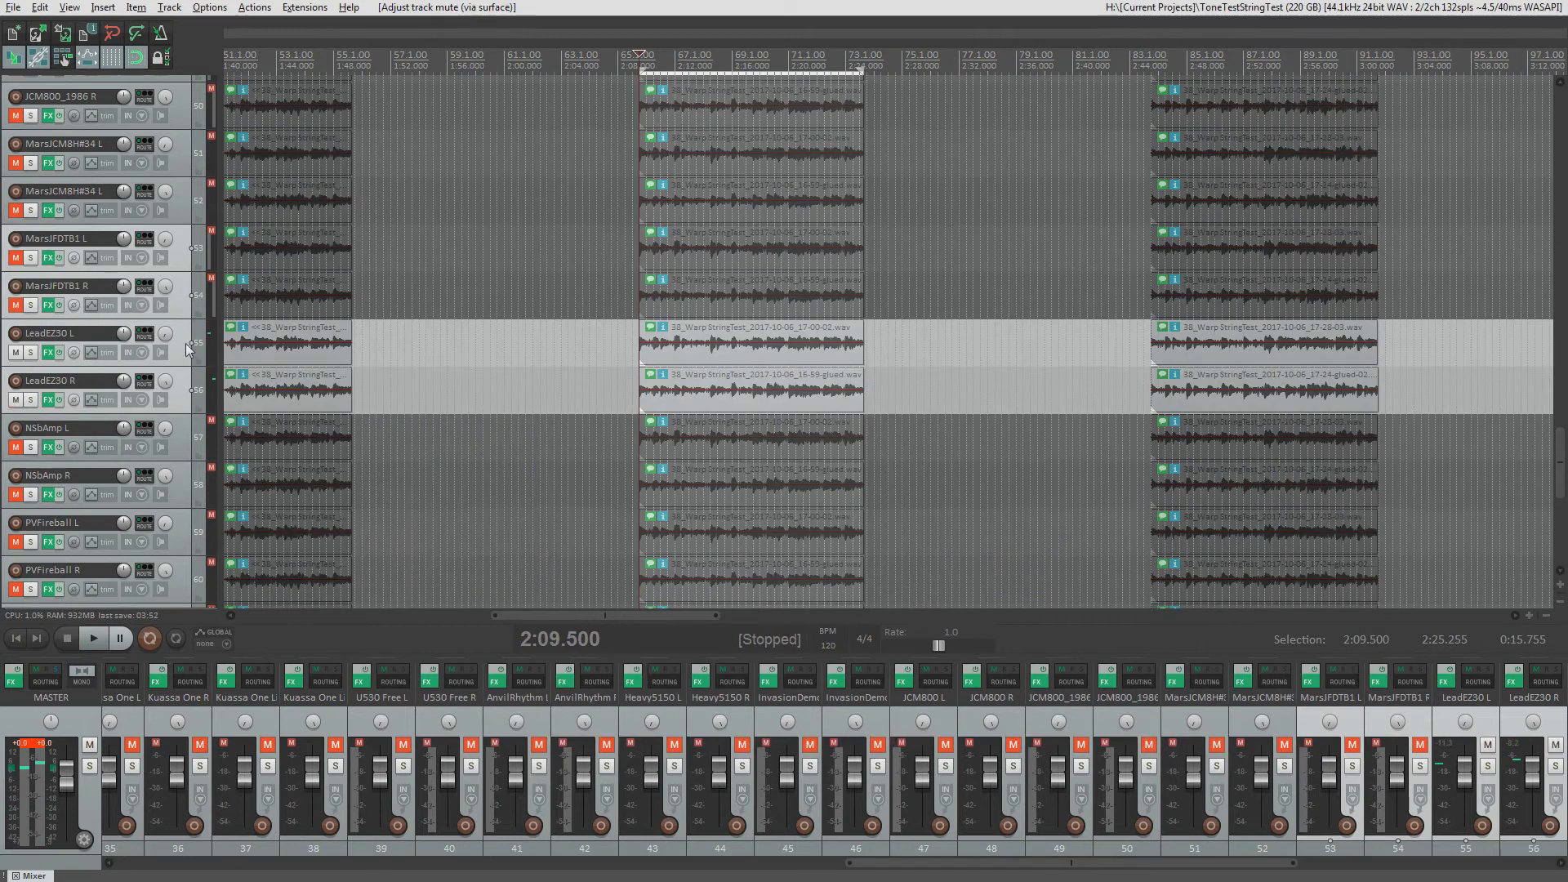
click(183, 346)
key(f)
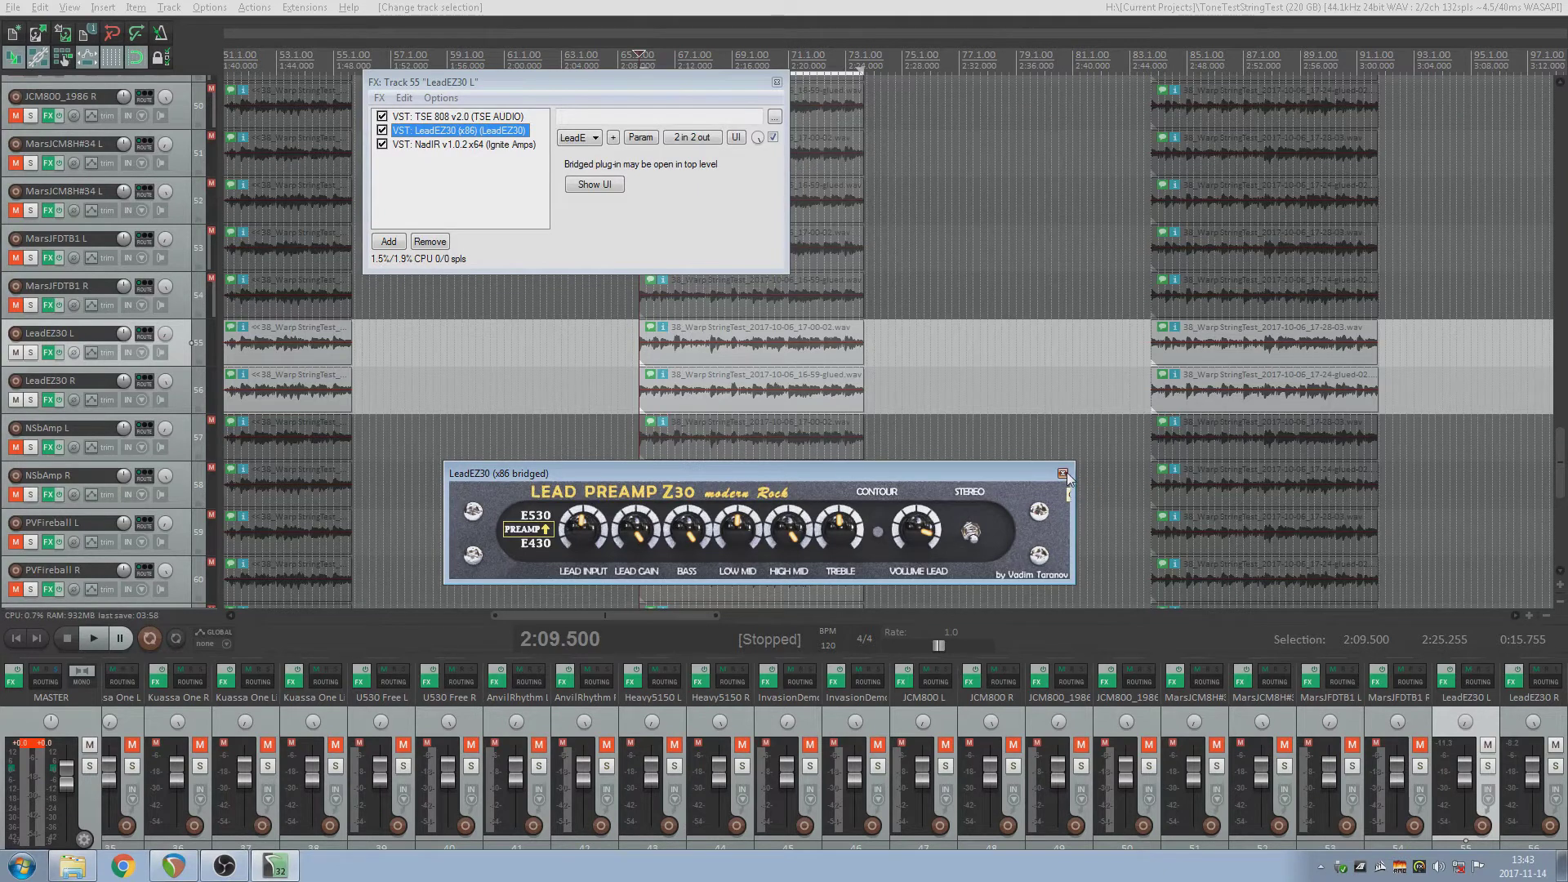
click(1063, 474)
click(777, 82)
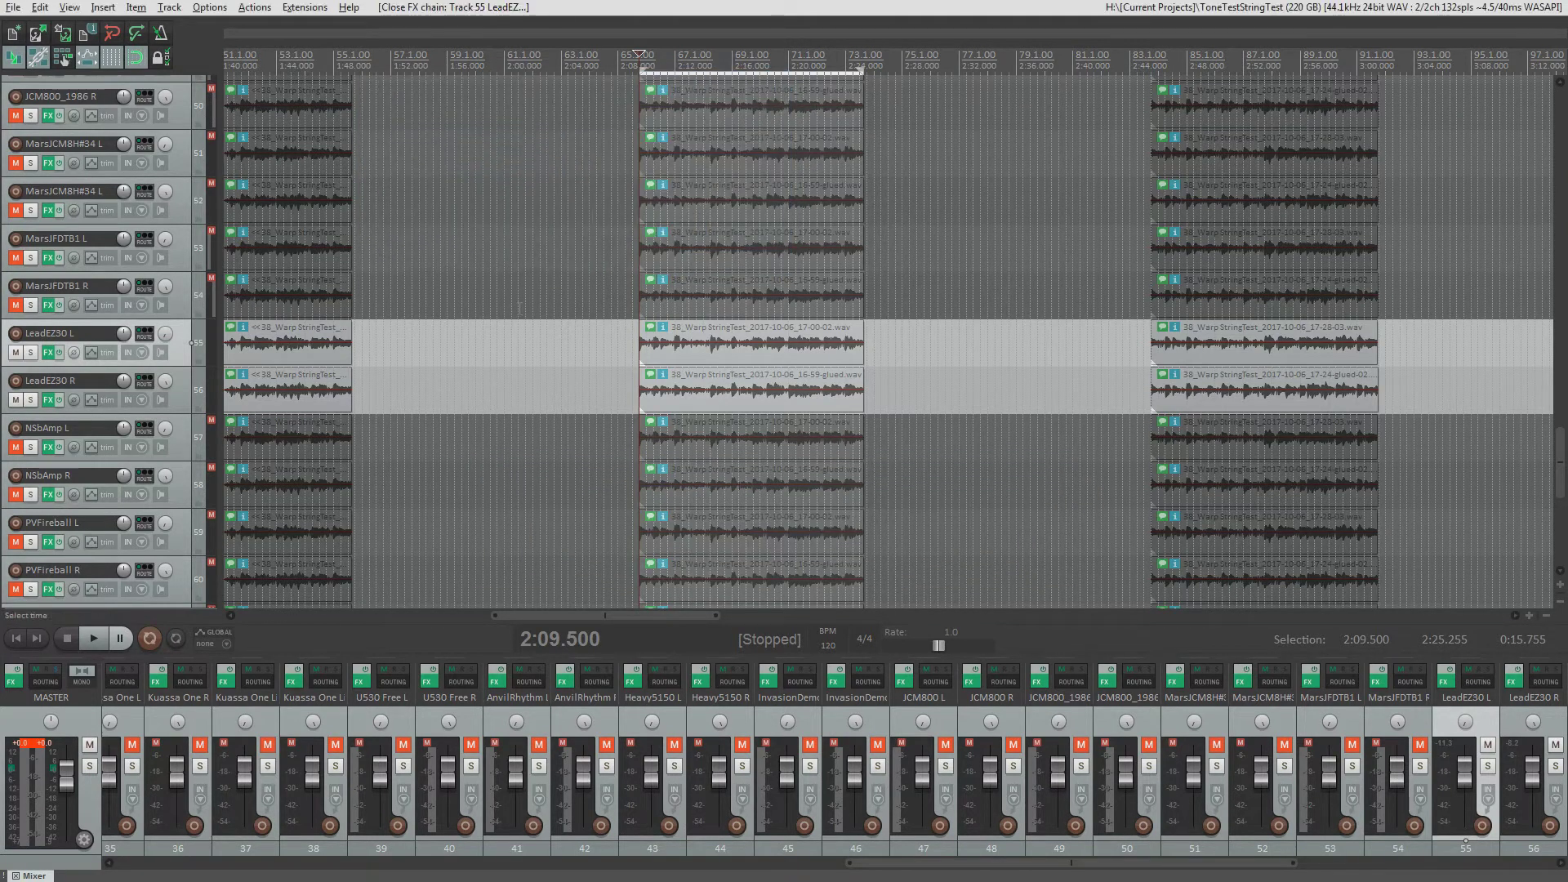
key(space)
Step: Stop playback, mute the LeadEZ30 pair and unmute the NSbAmp L and R tracks
scroll(172, 373, down, 2)
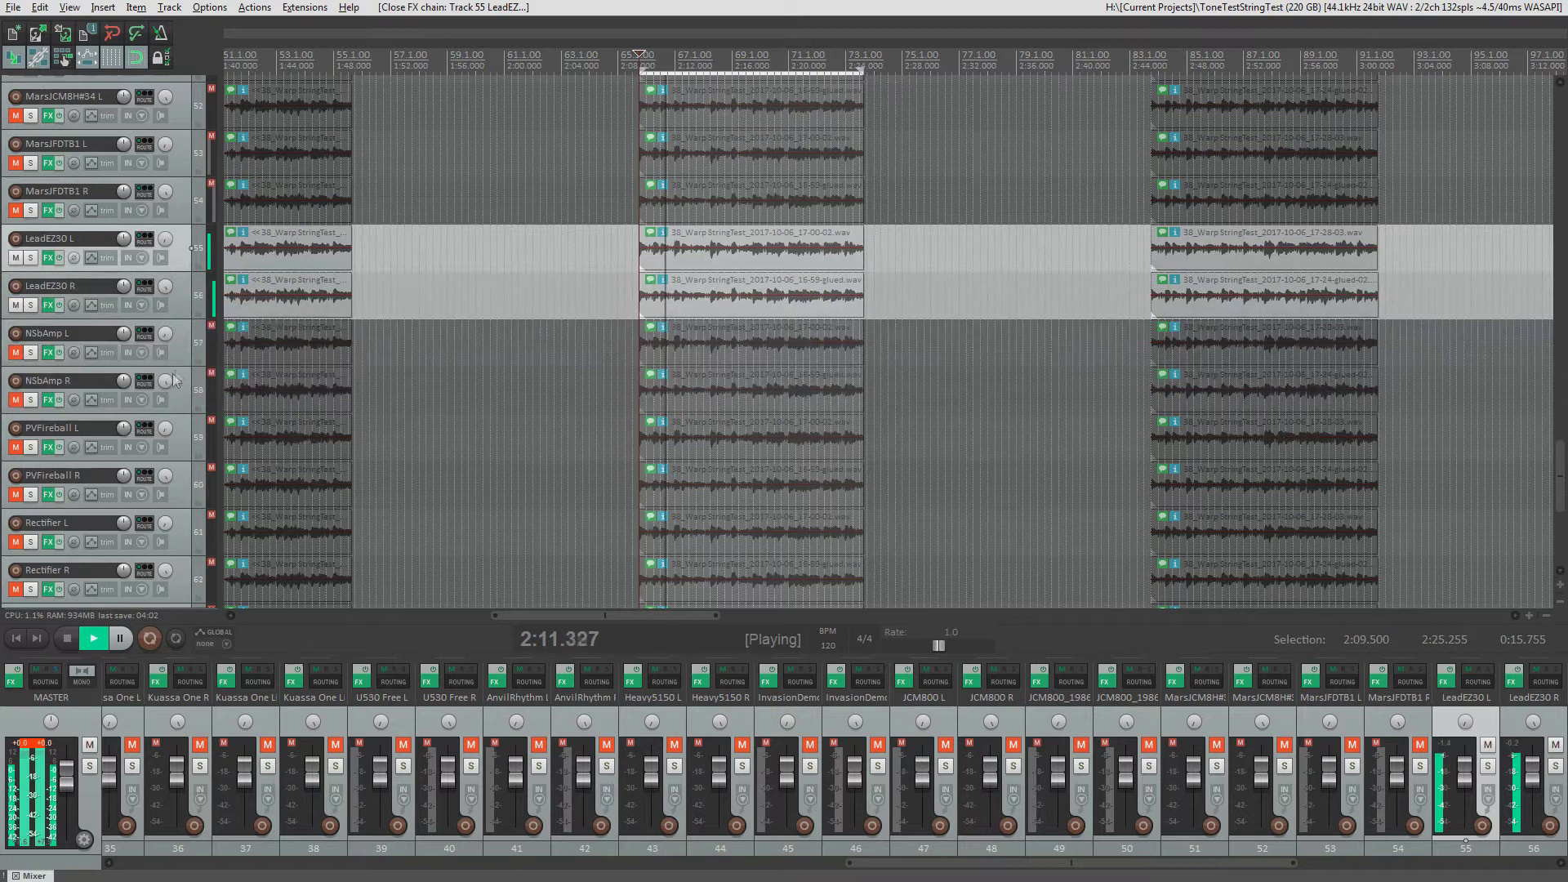
shift+click(184, 385)
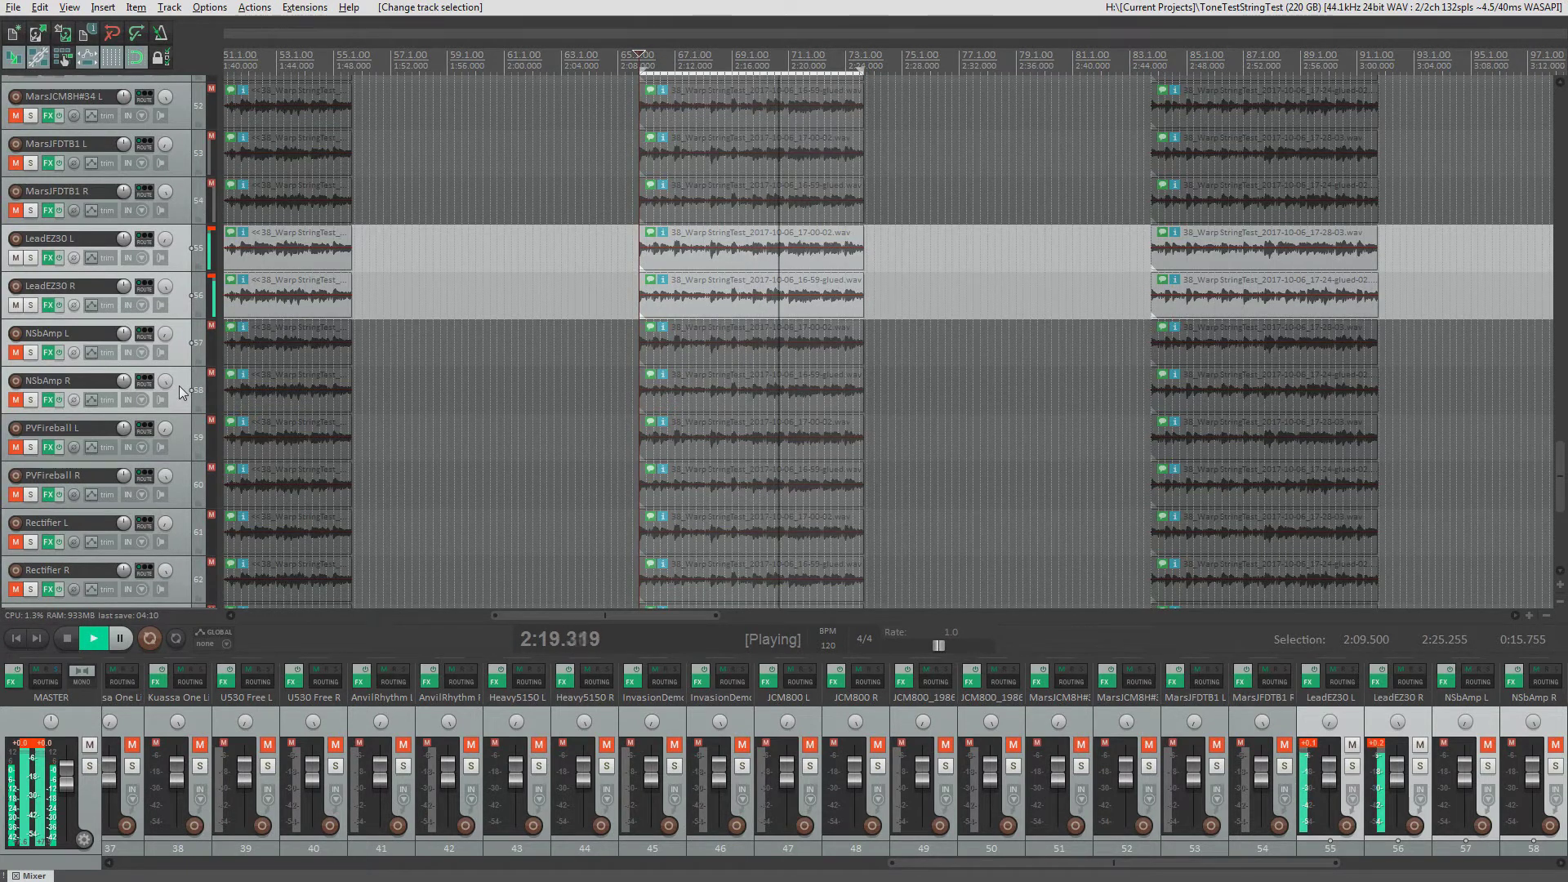
scroll(181, 385, down, 1)
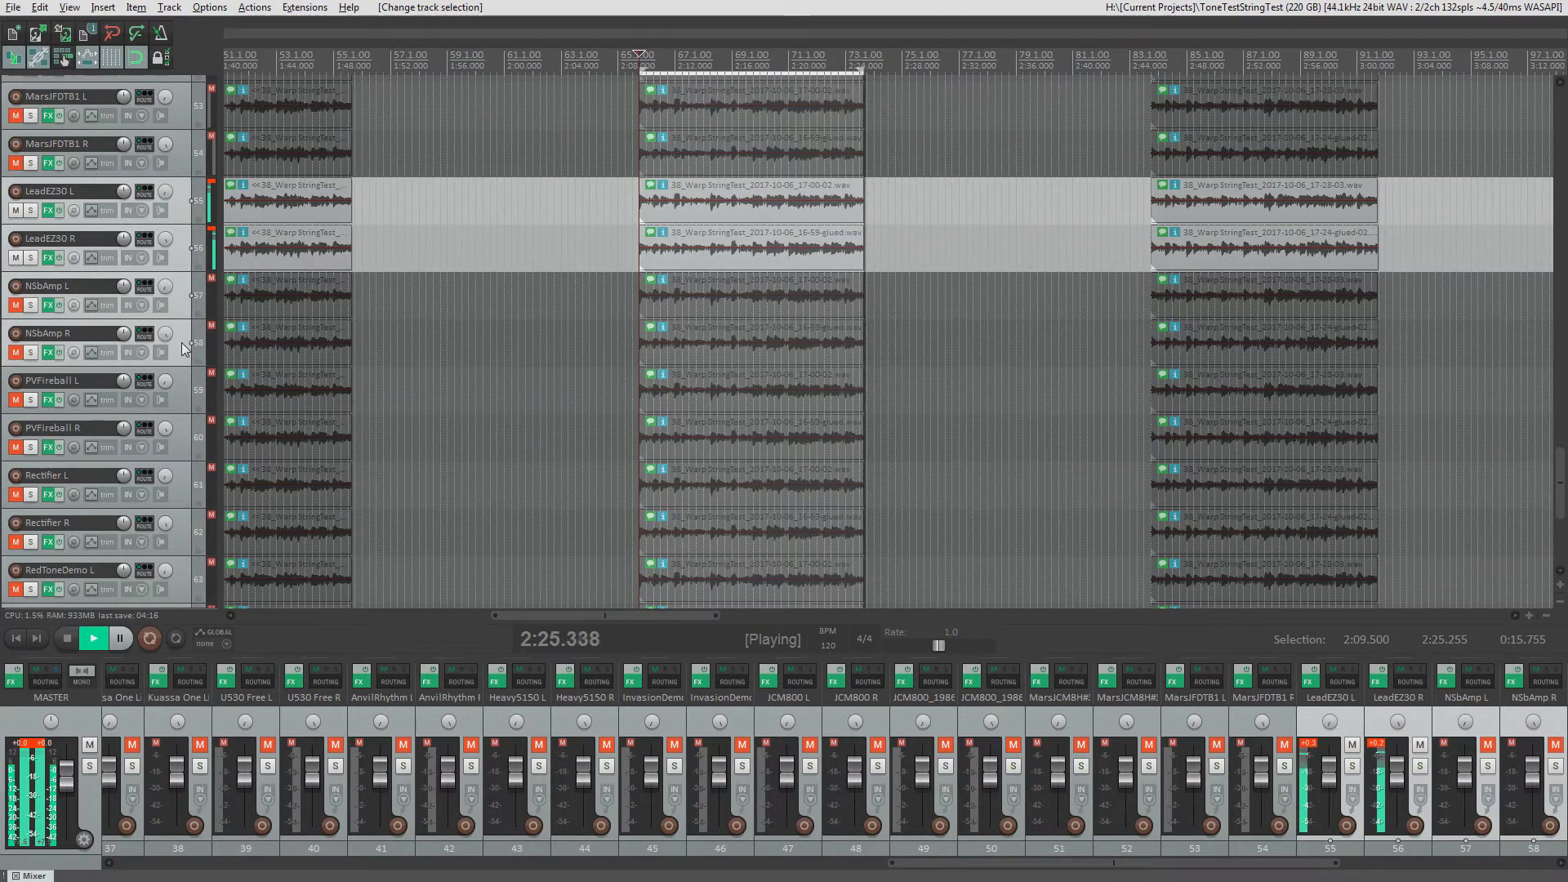
key(space)
key(F5)
Step: View the NSbAmp plug-in's settings in track 57's effects chain and play the NSbAmp pair through the time selection
click(180, 304)
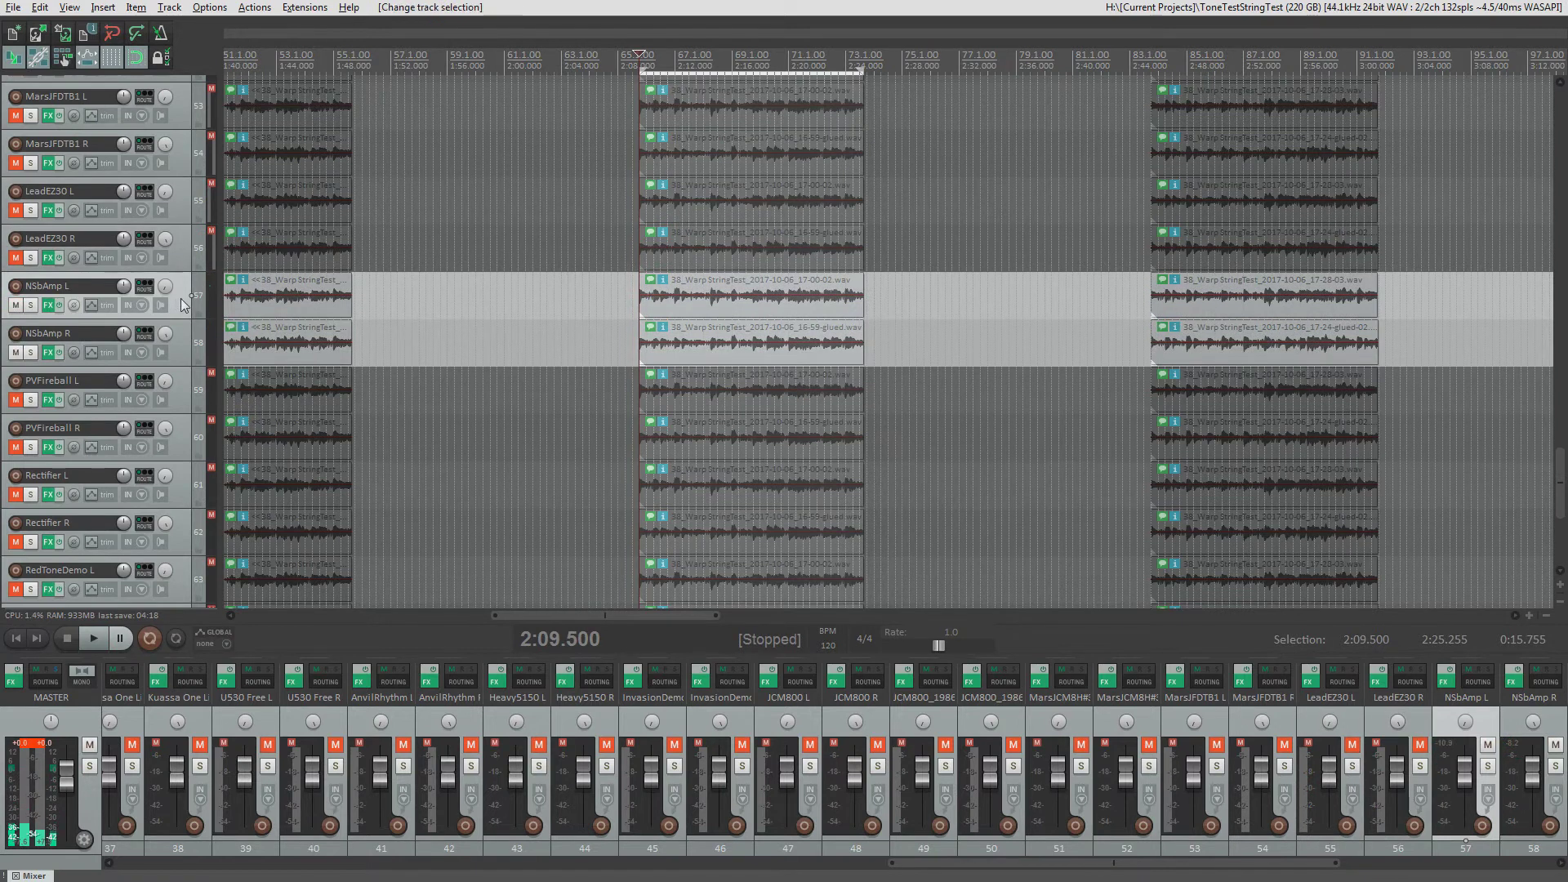
key(f)
click(458, 130)
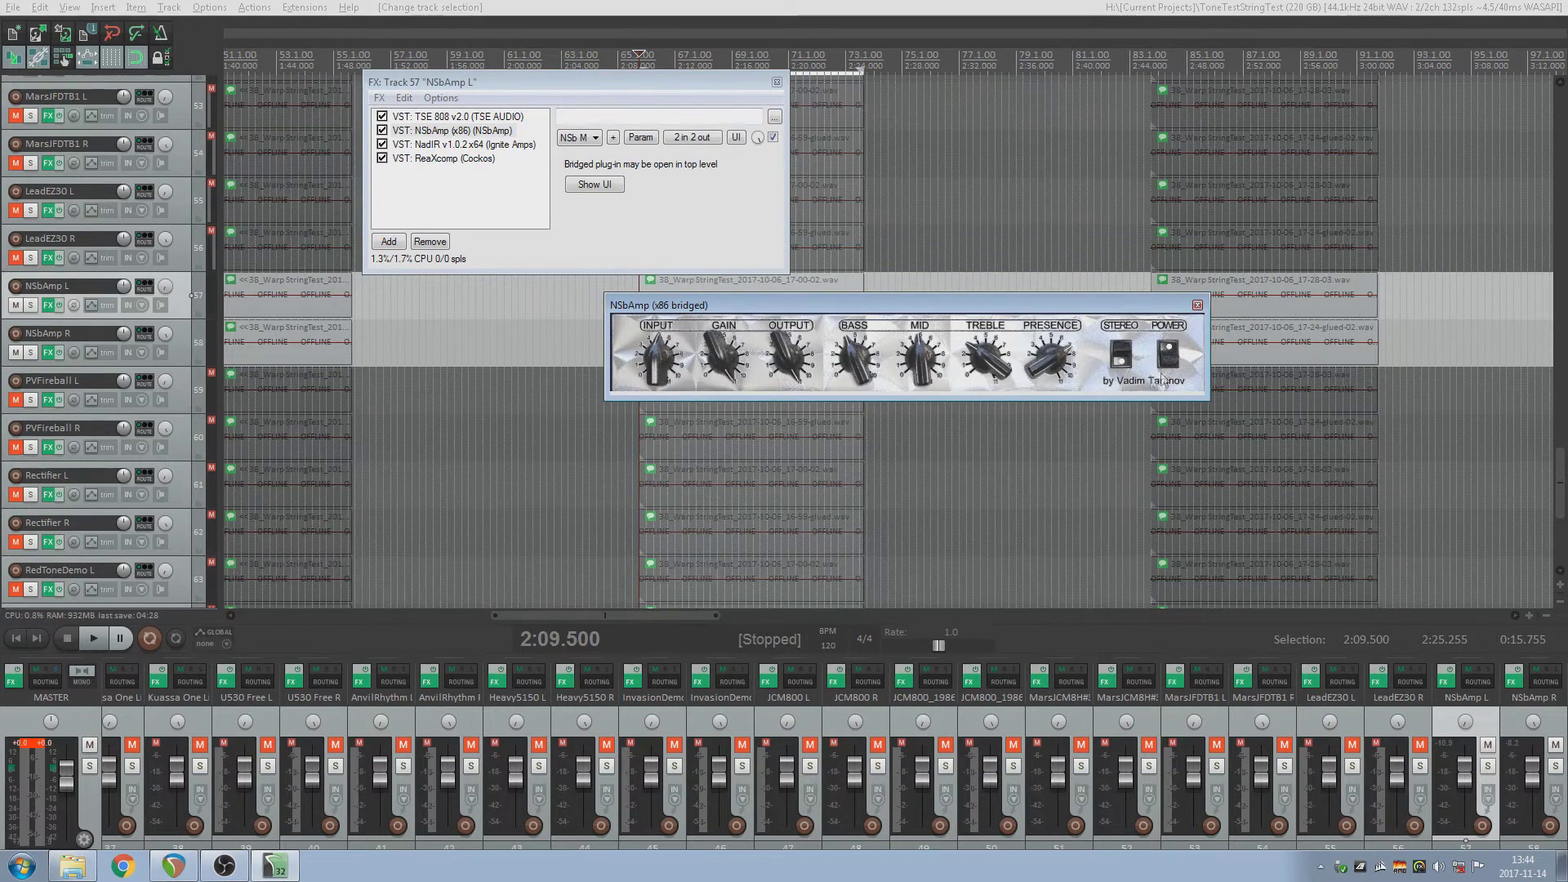
click(1197, 305)
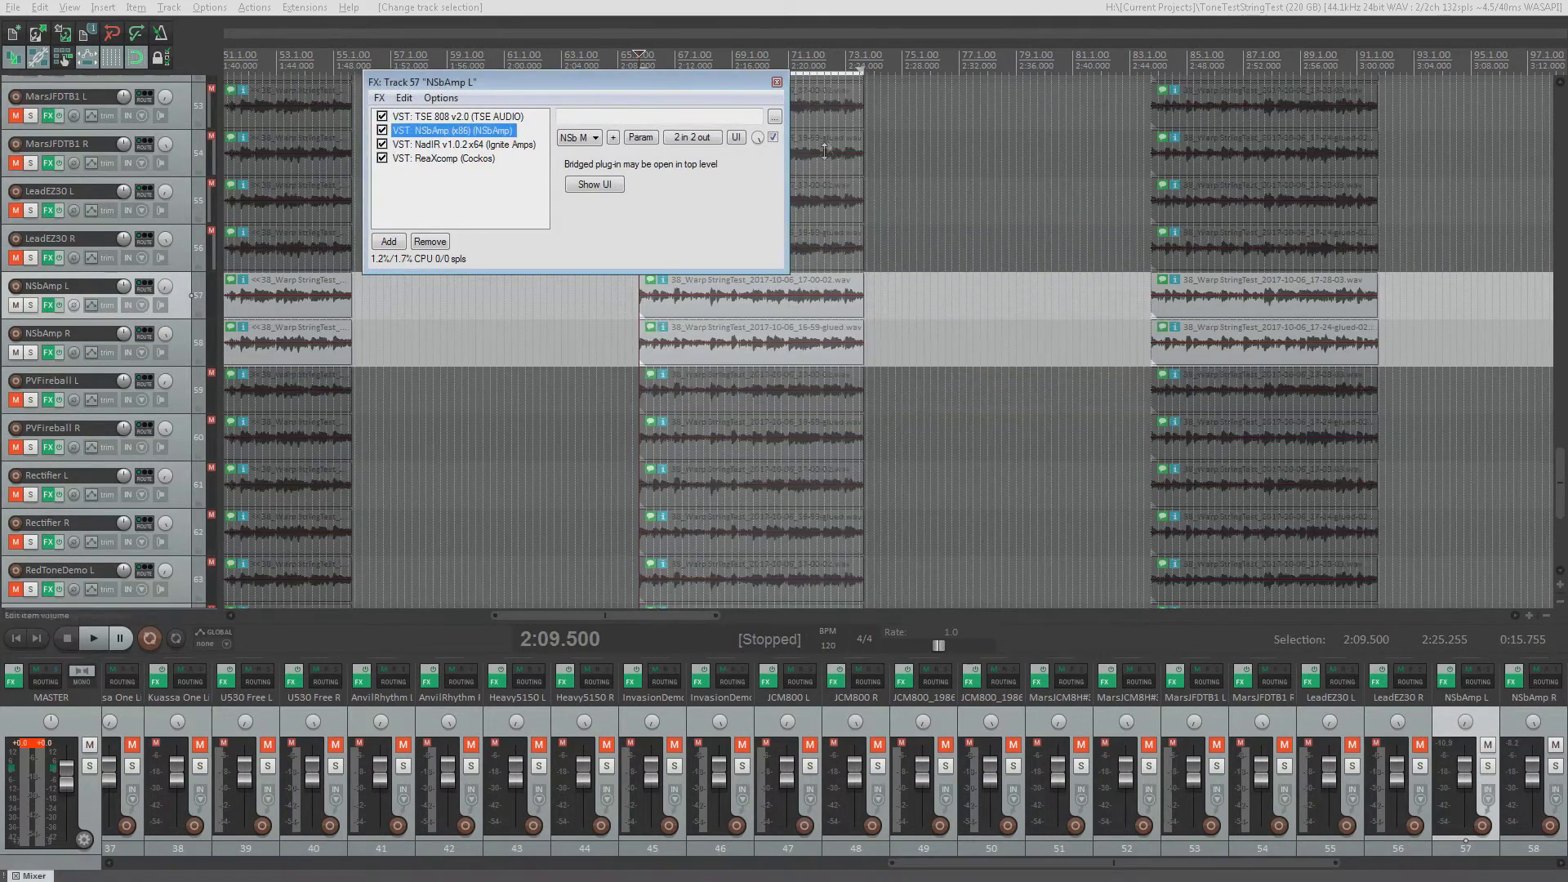
click(777, 83)
key(space)
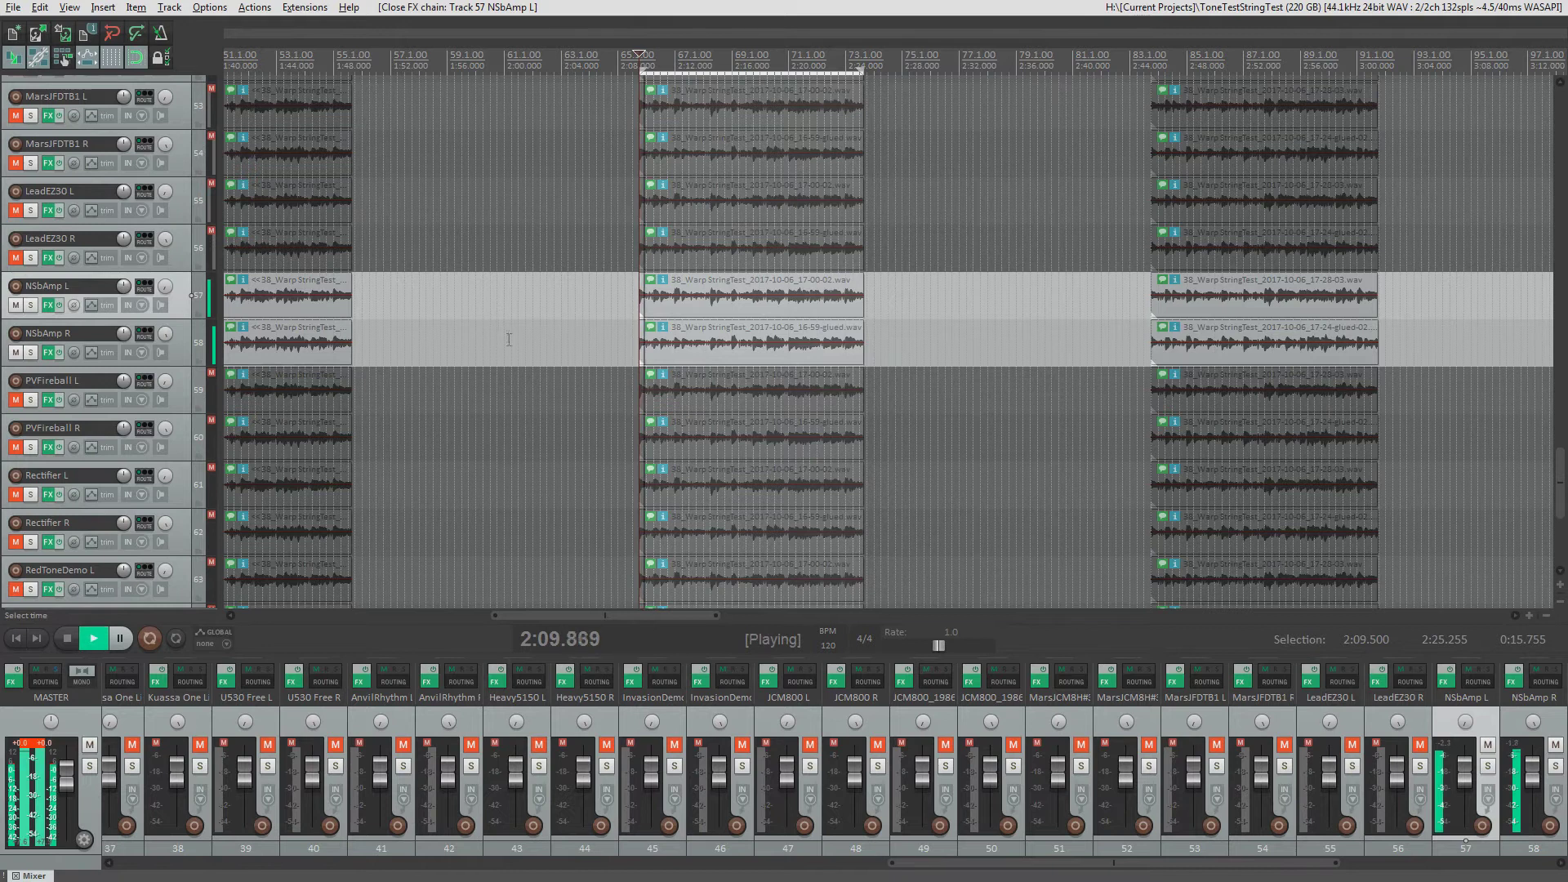
Step: Mute the NSbAmp pair and unmute the PVFireball L and R tracks
scroll(179, 355, down, 2)
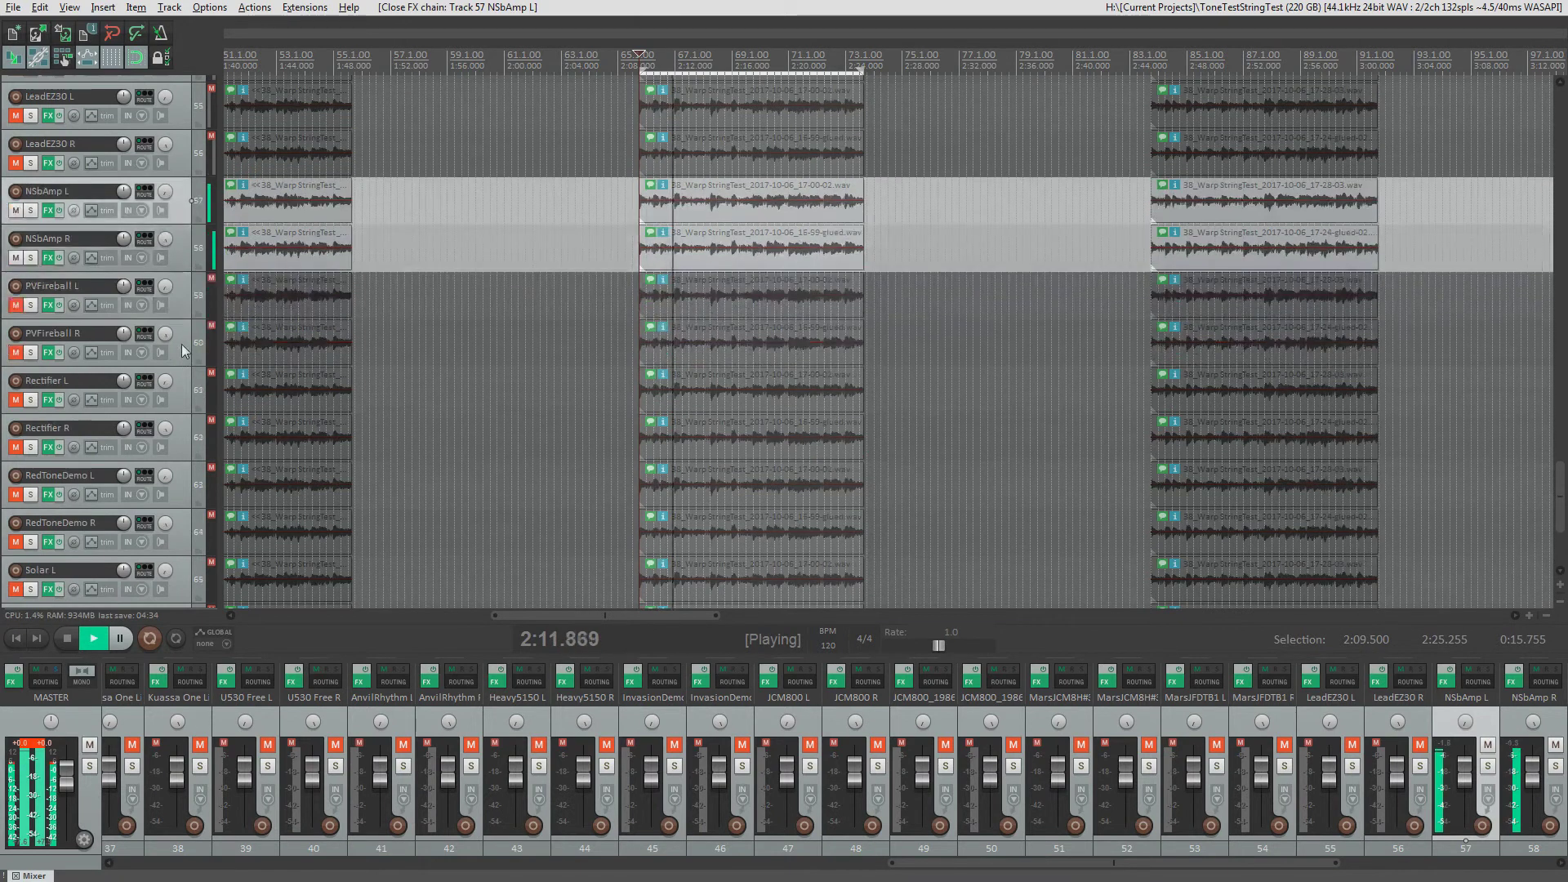
shift+click(180, 350)
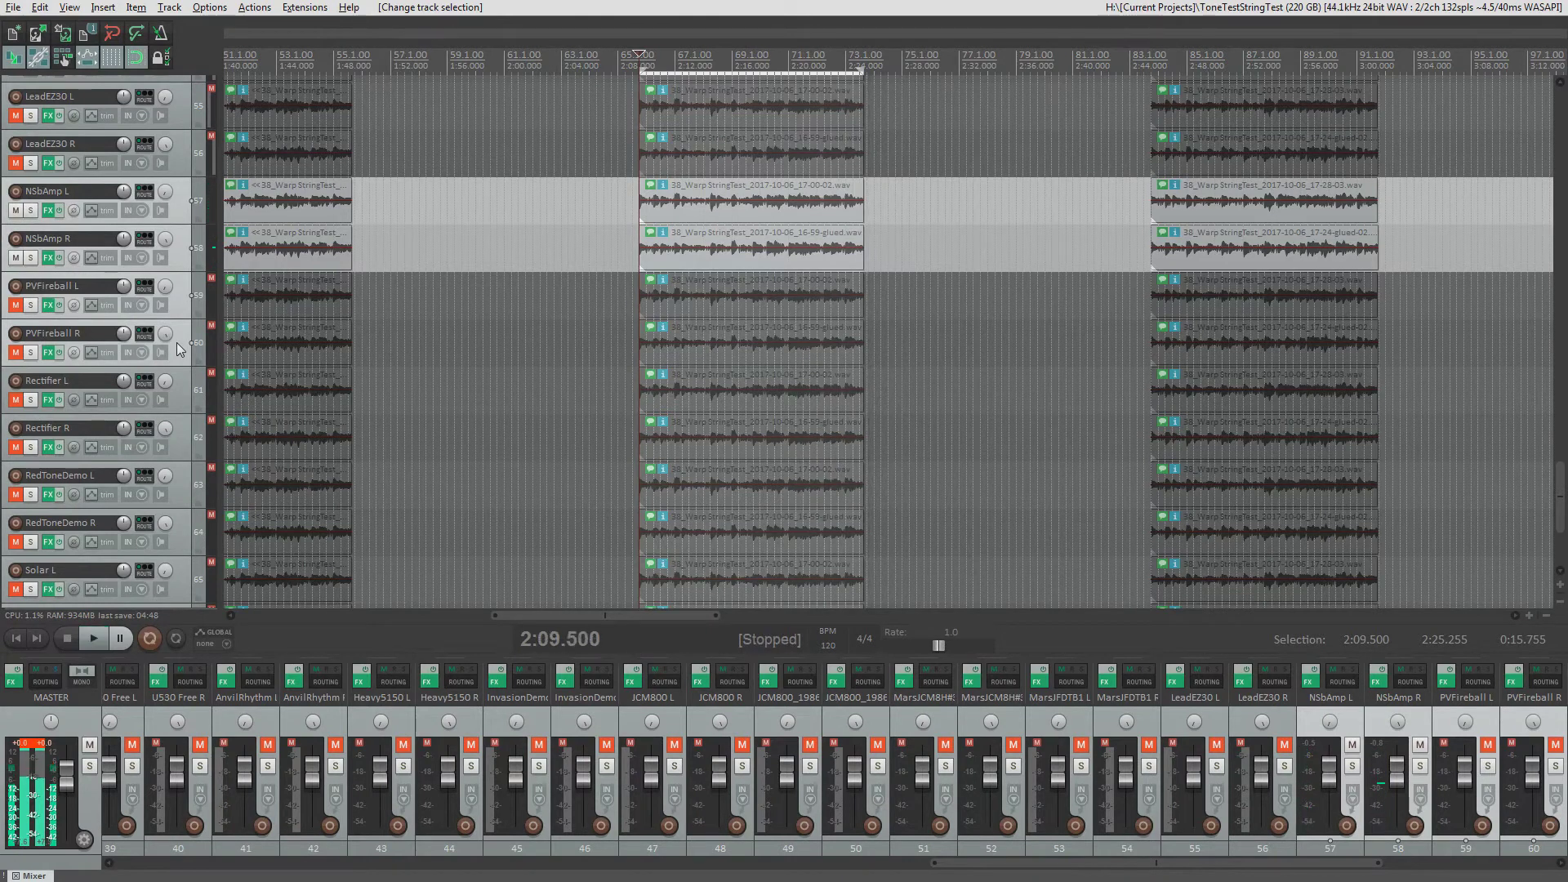
key(F6)
Step: View the PVFireball plug-in's settings in track 59's effects chain and play the PVFireball pair through the time selection
click(179, 302)
key(f)
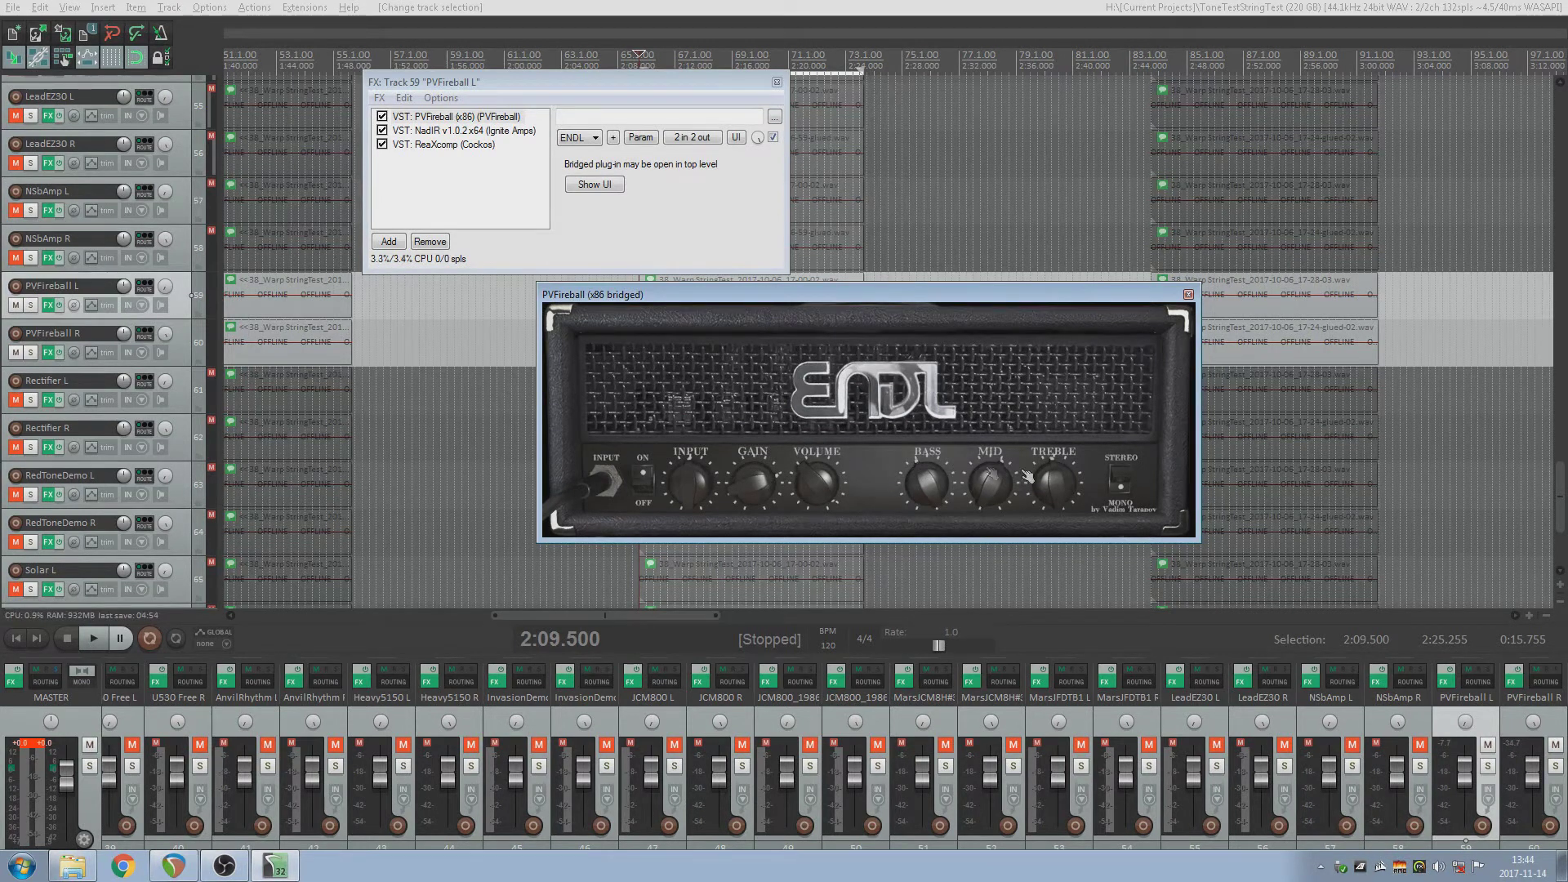
click(1188, 295)
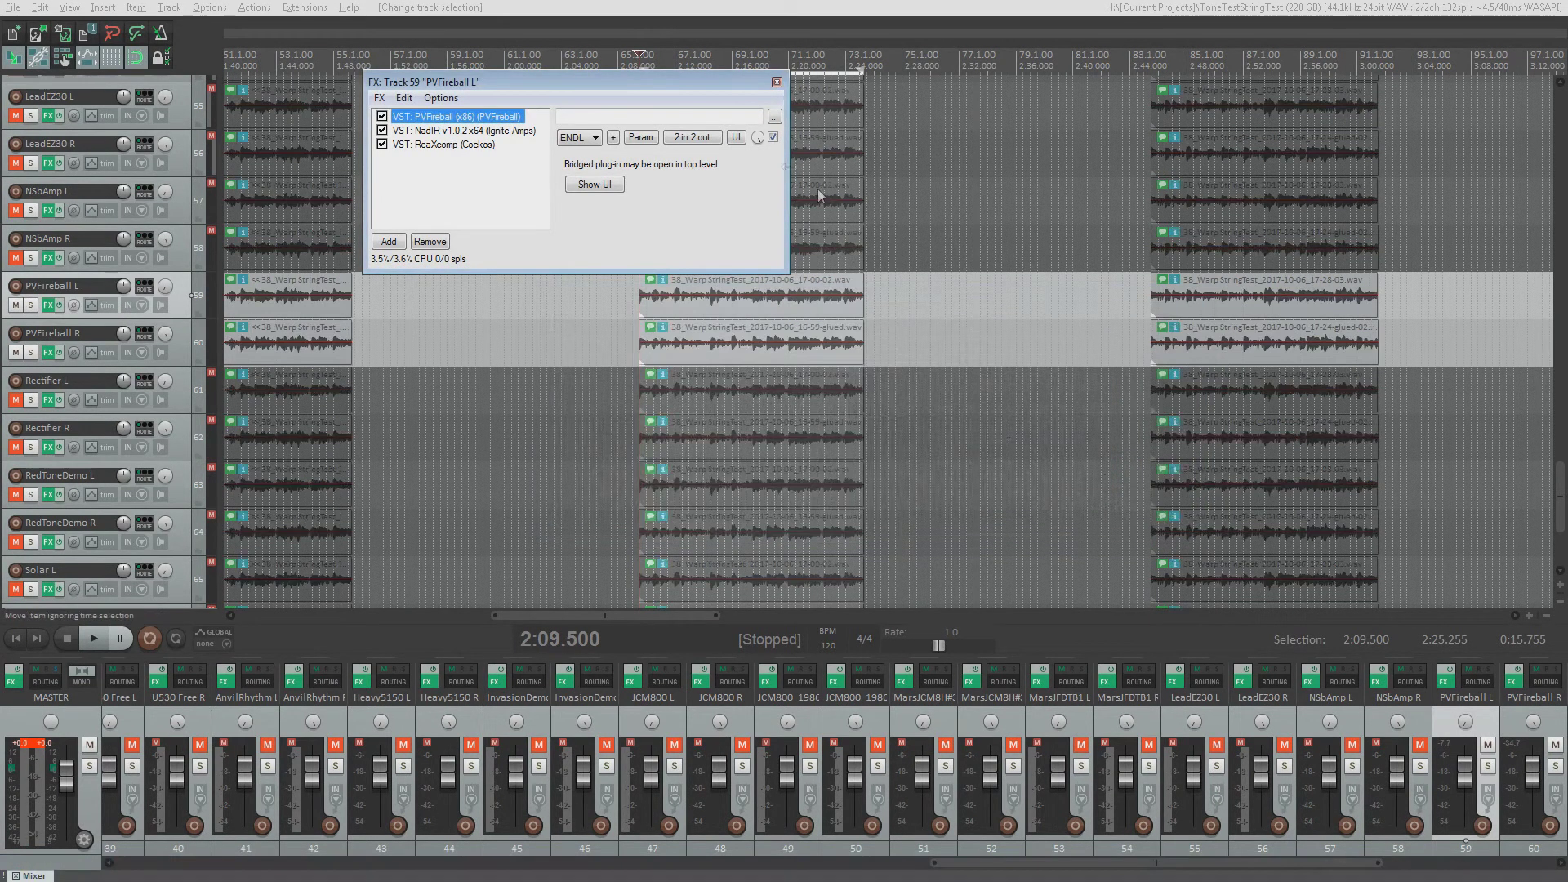
click(776, 82)
key(space)
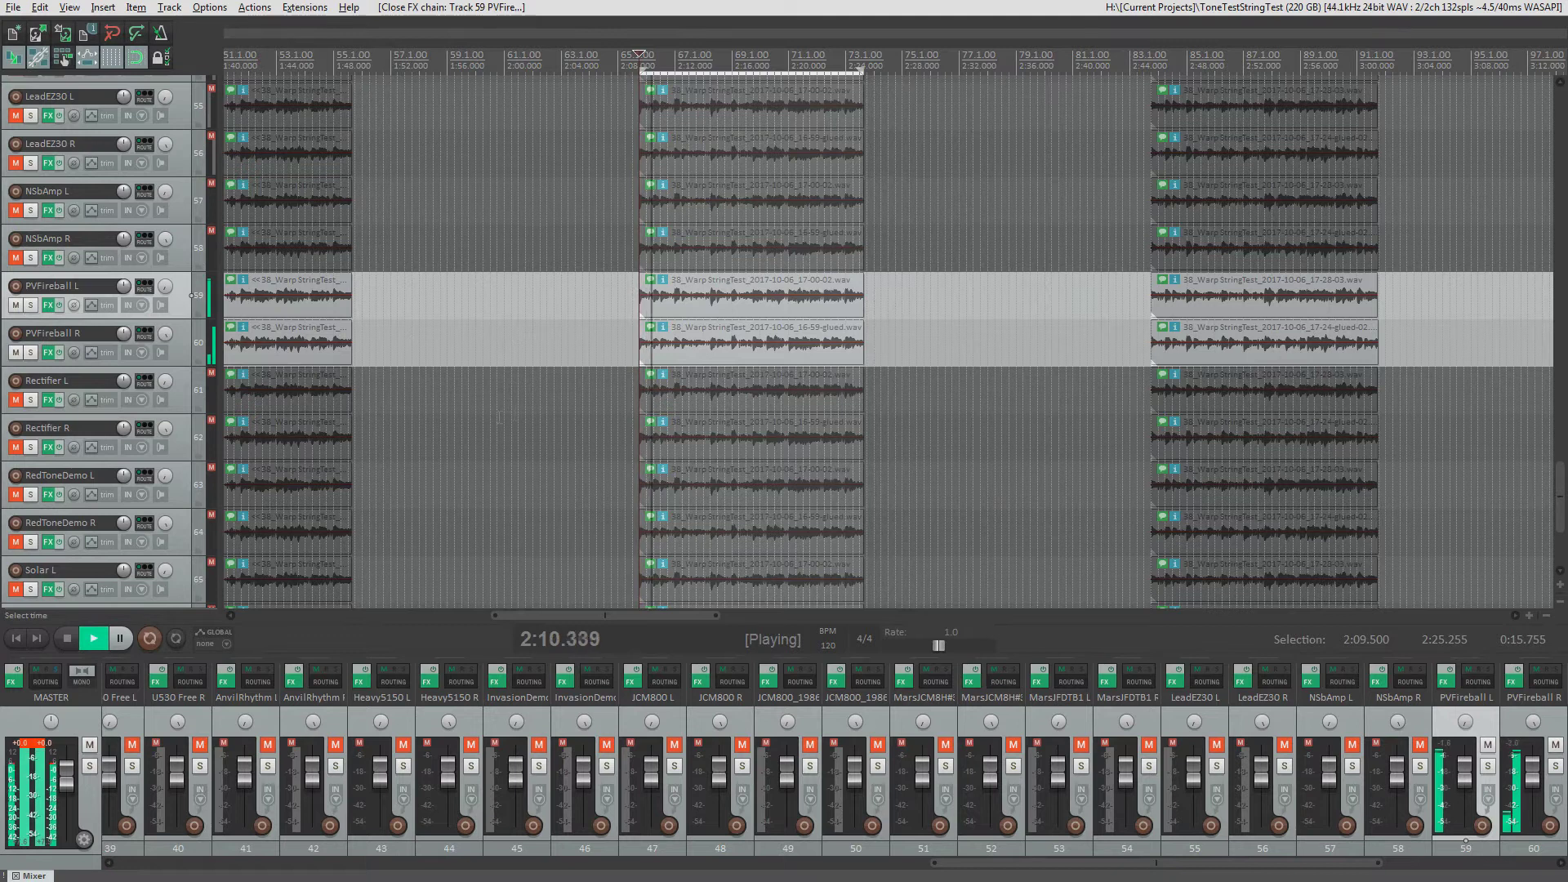
Step: Stop playback, mute the PVFireball pair and unmute the Rectifier L and R tracks
scroll(178, 350, down, 1)
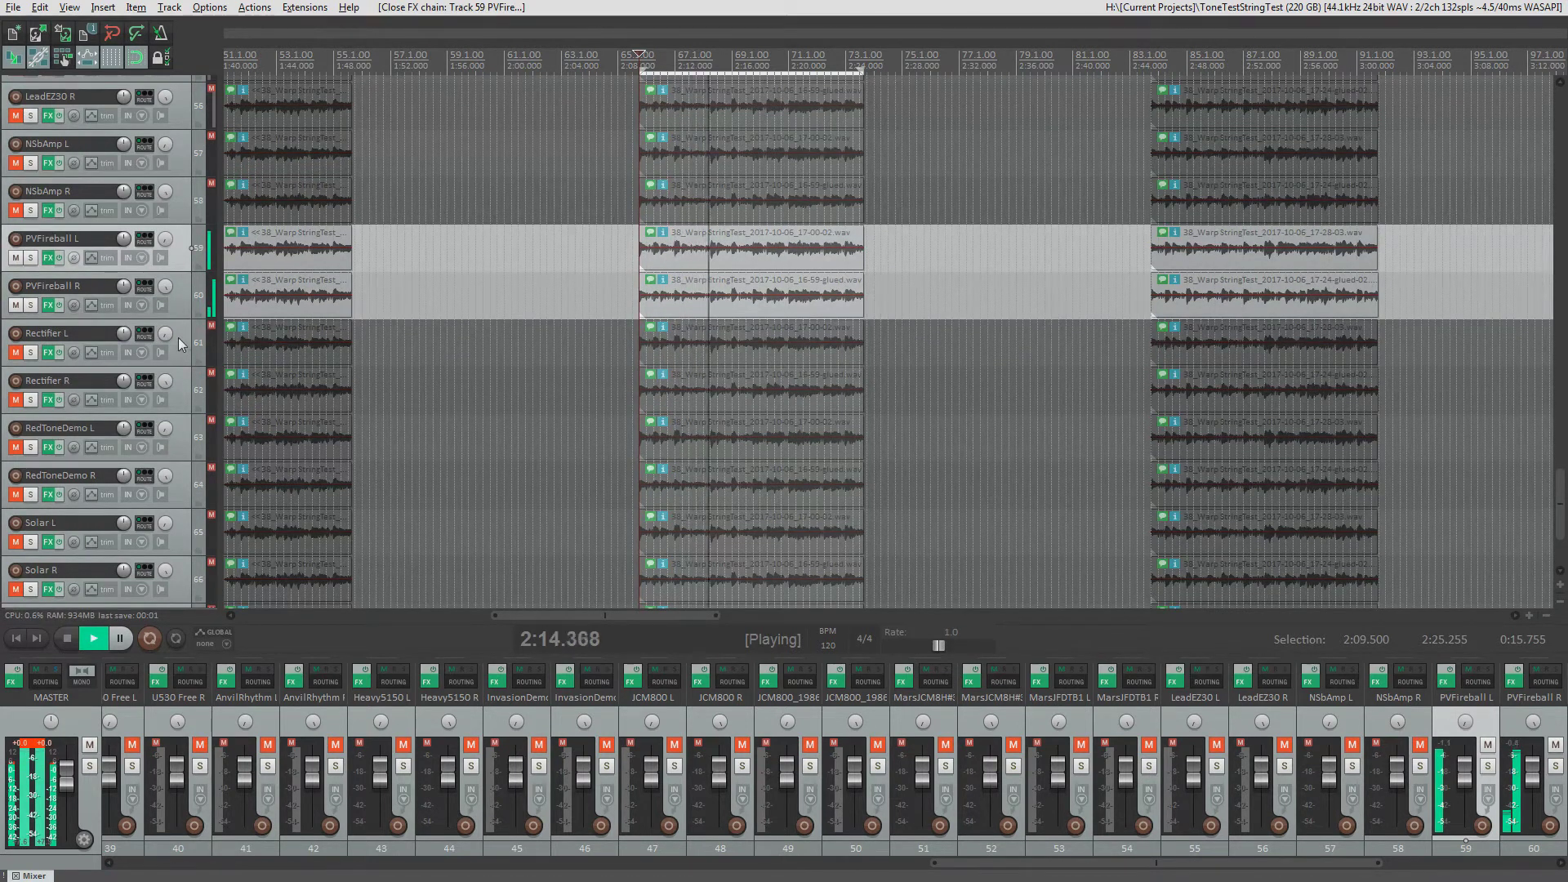
shift+click(183, 395)
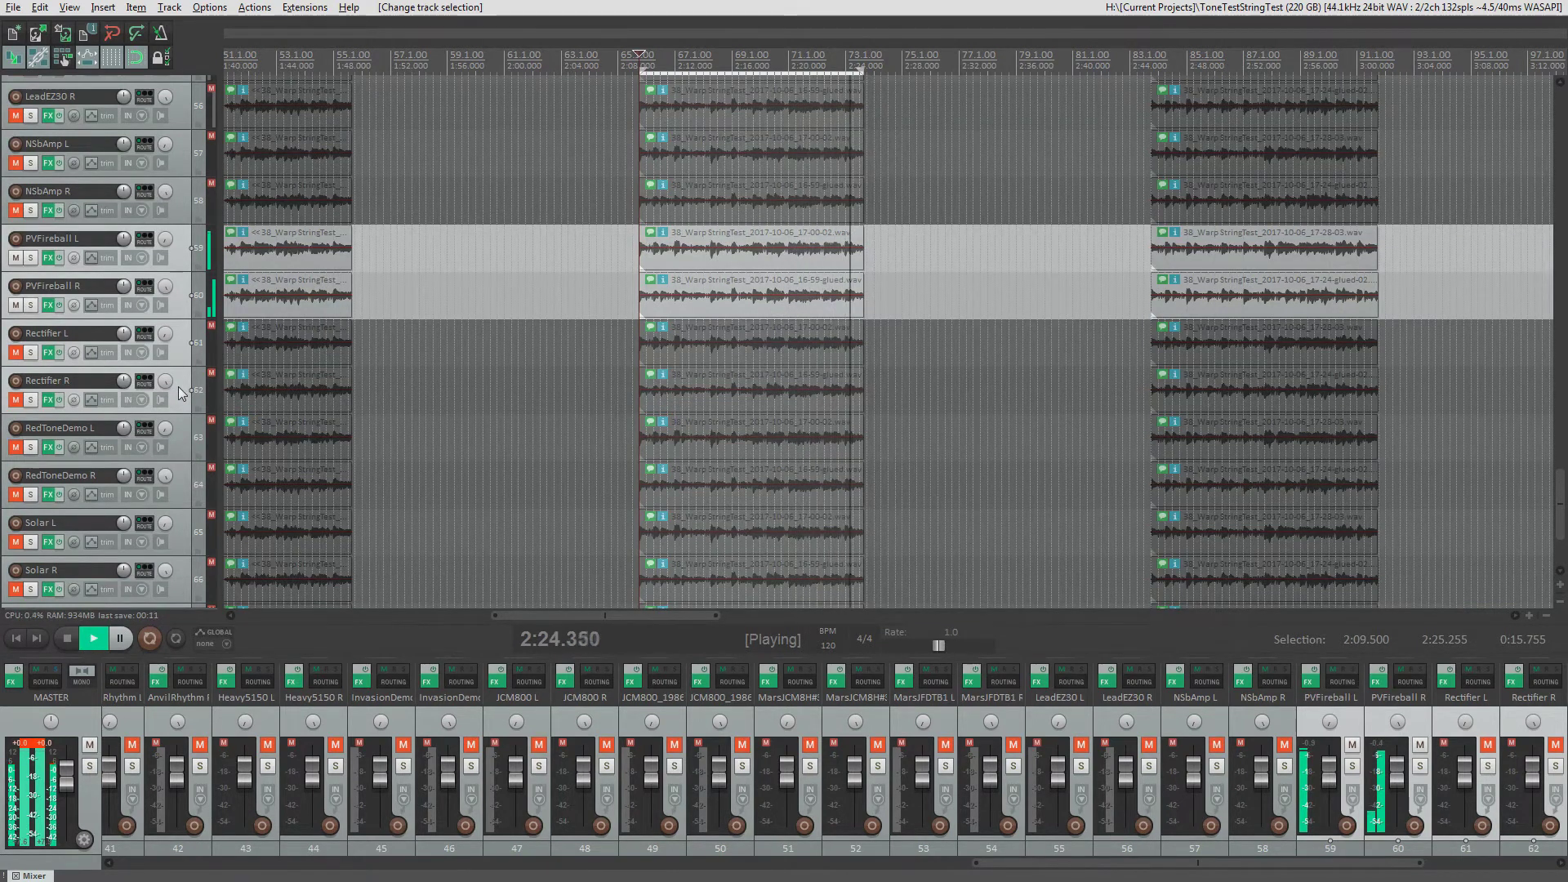
key(space)
key(F5)
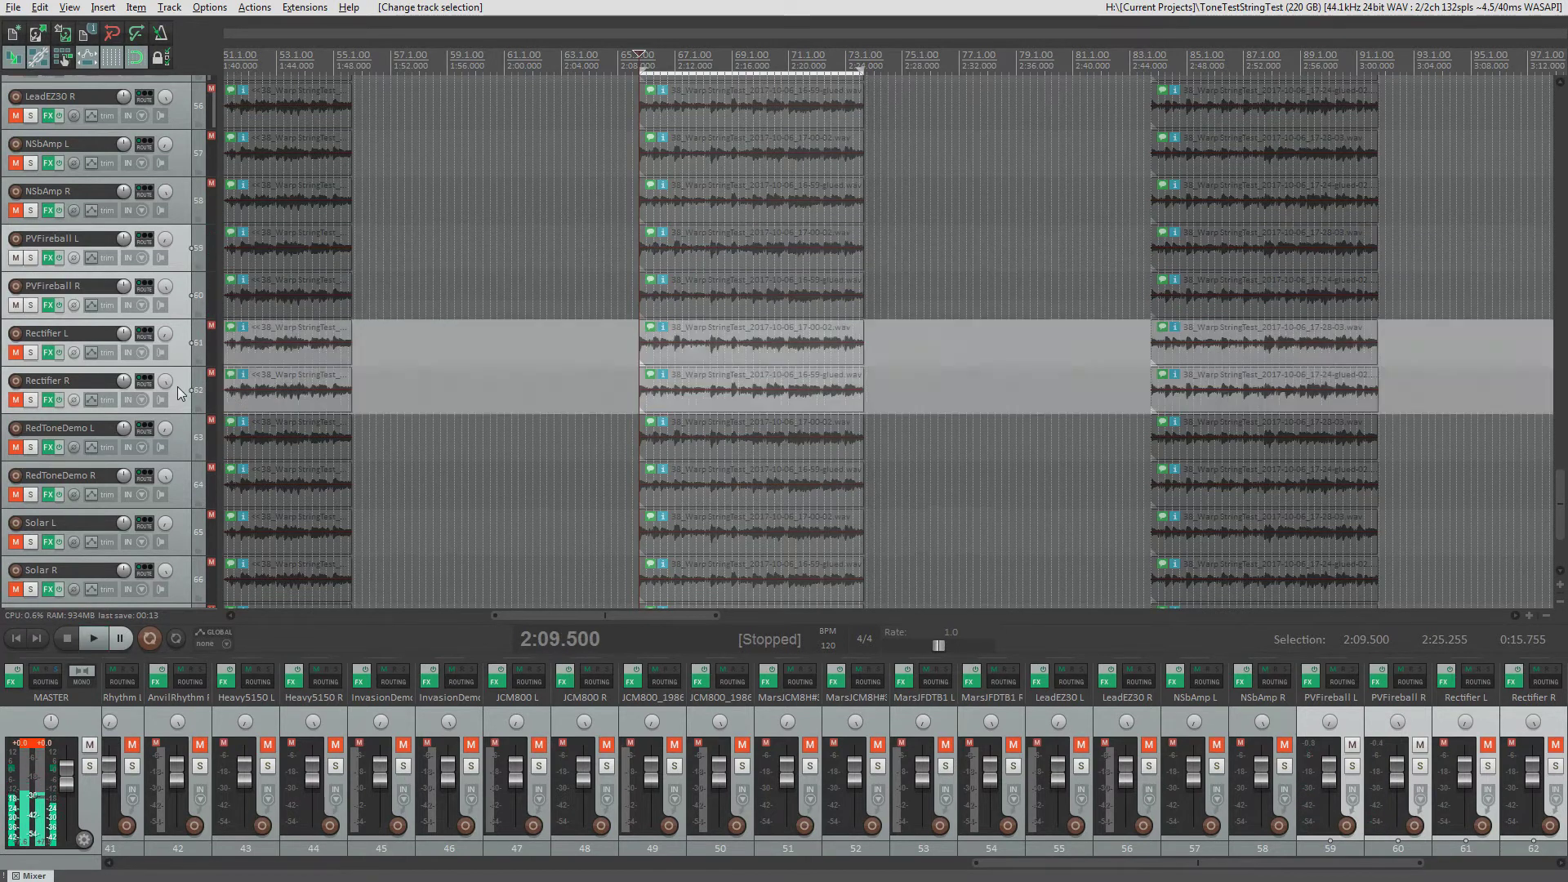
Step: View the Rectifier plug-in's settings in track 61's effects chain and play the Rectifier pair through the time selection
click(182, 356)
key(f)
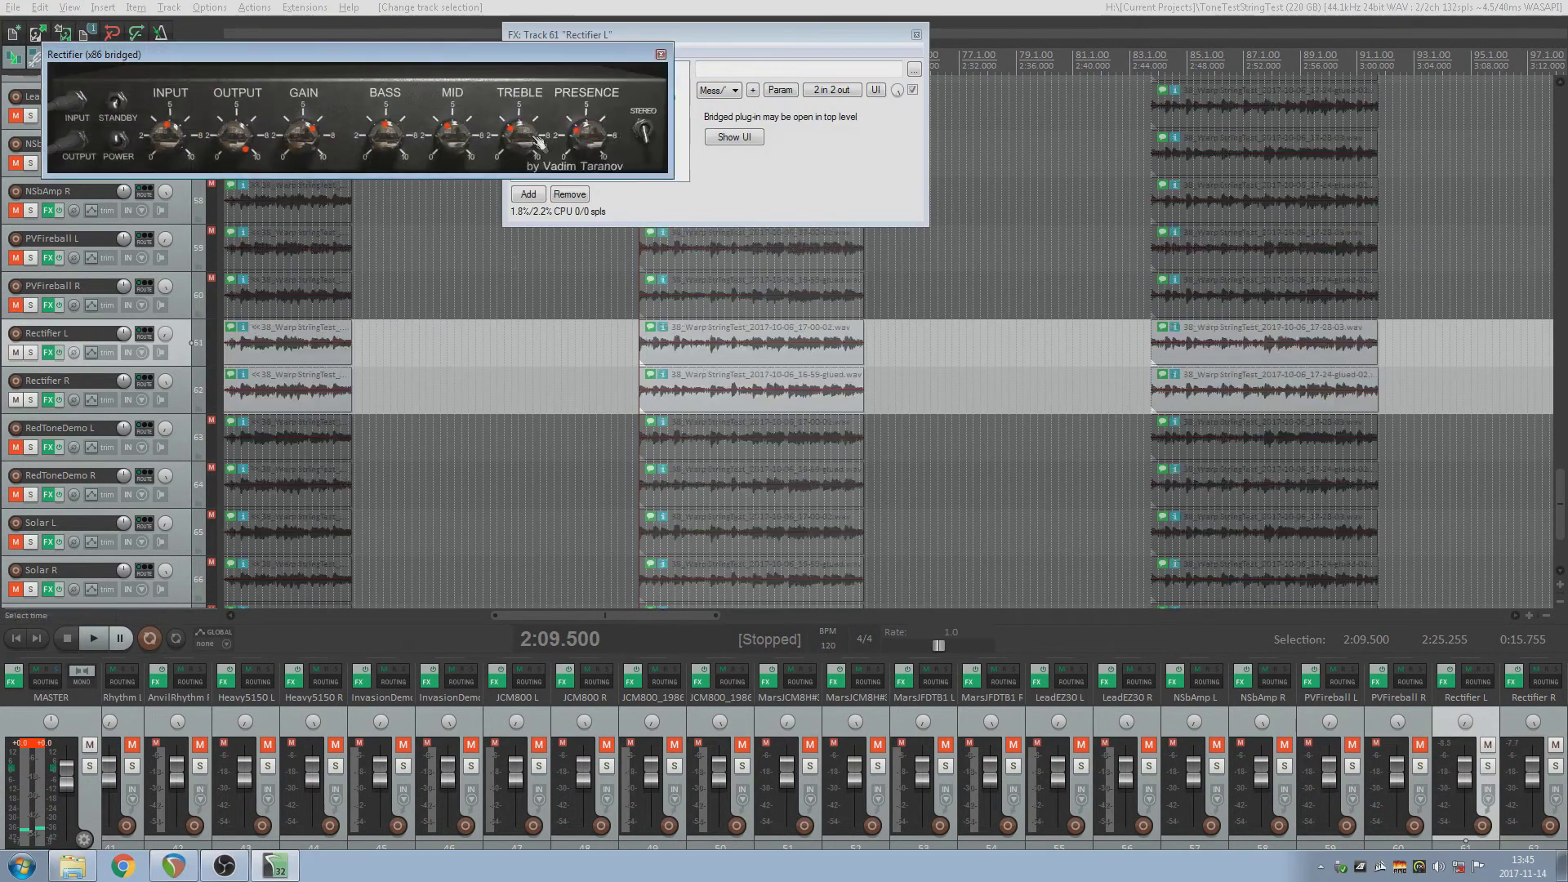
drag(553, 65, 918, 271)
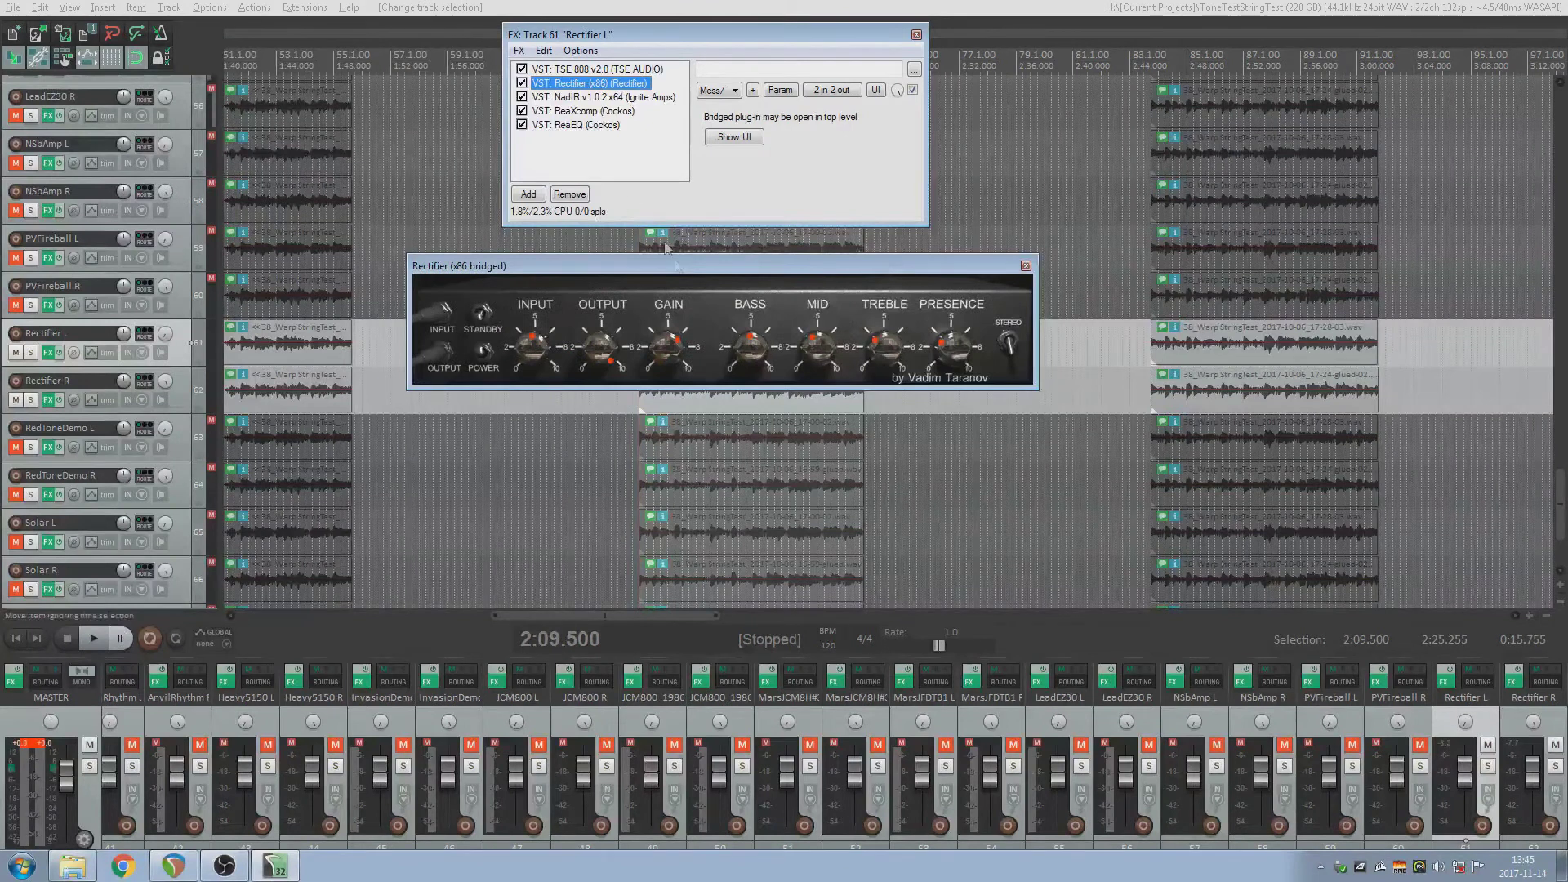
click(1026, 265)
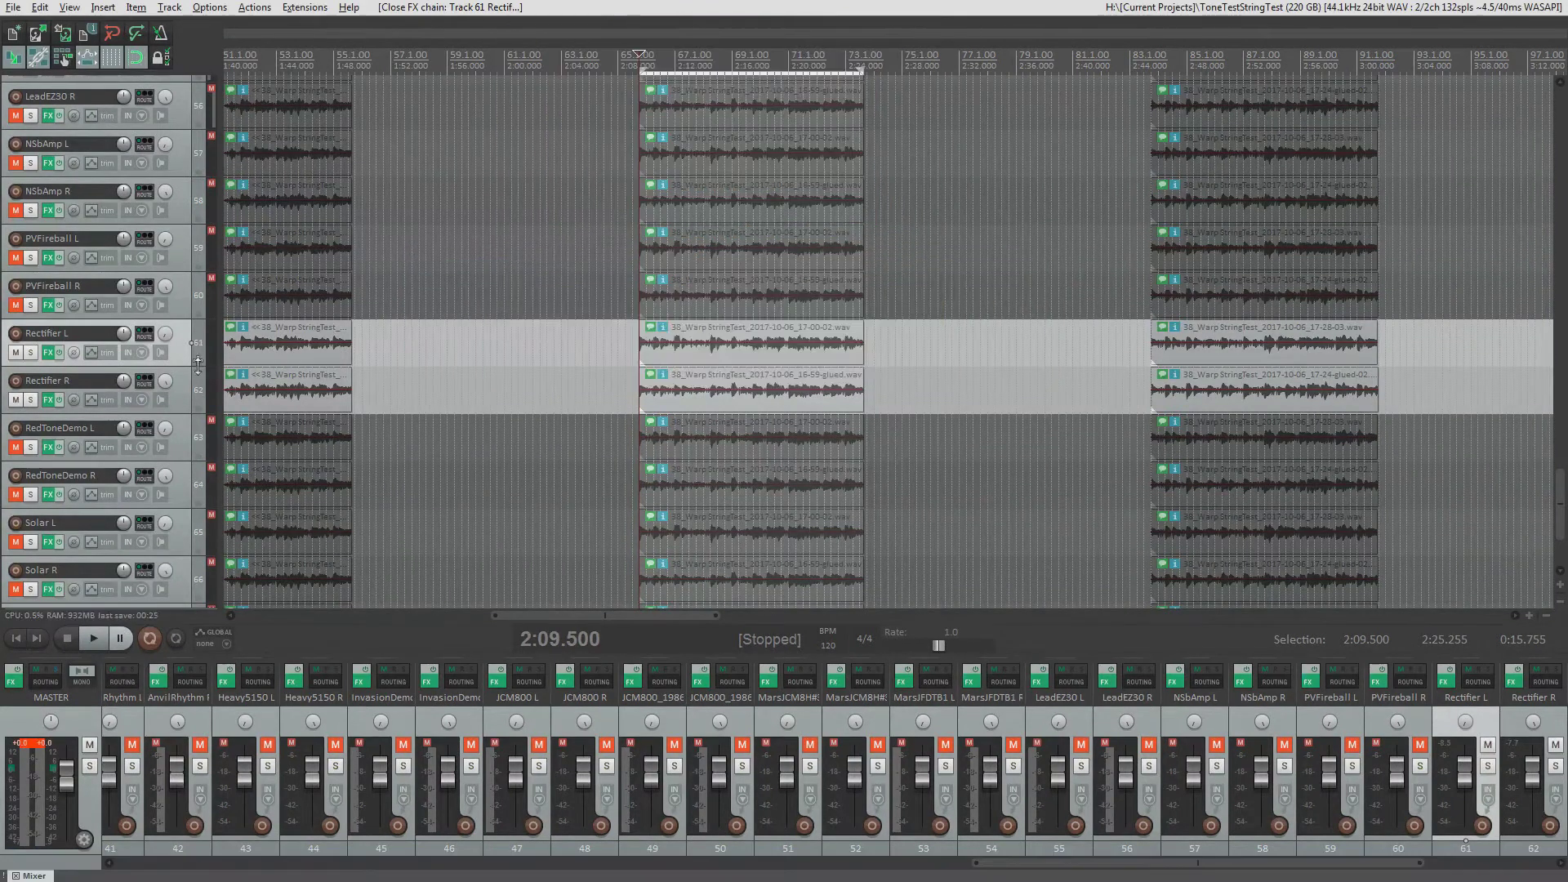
key(space)
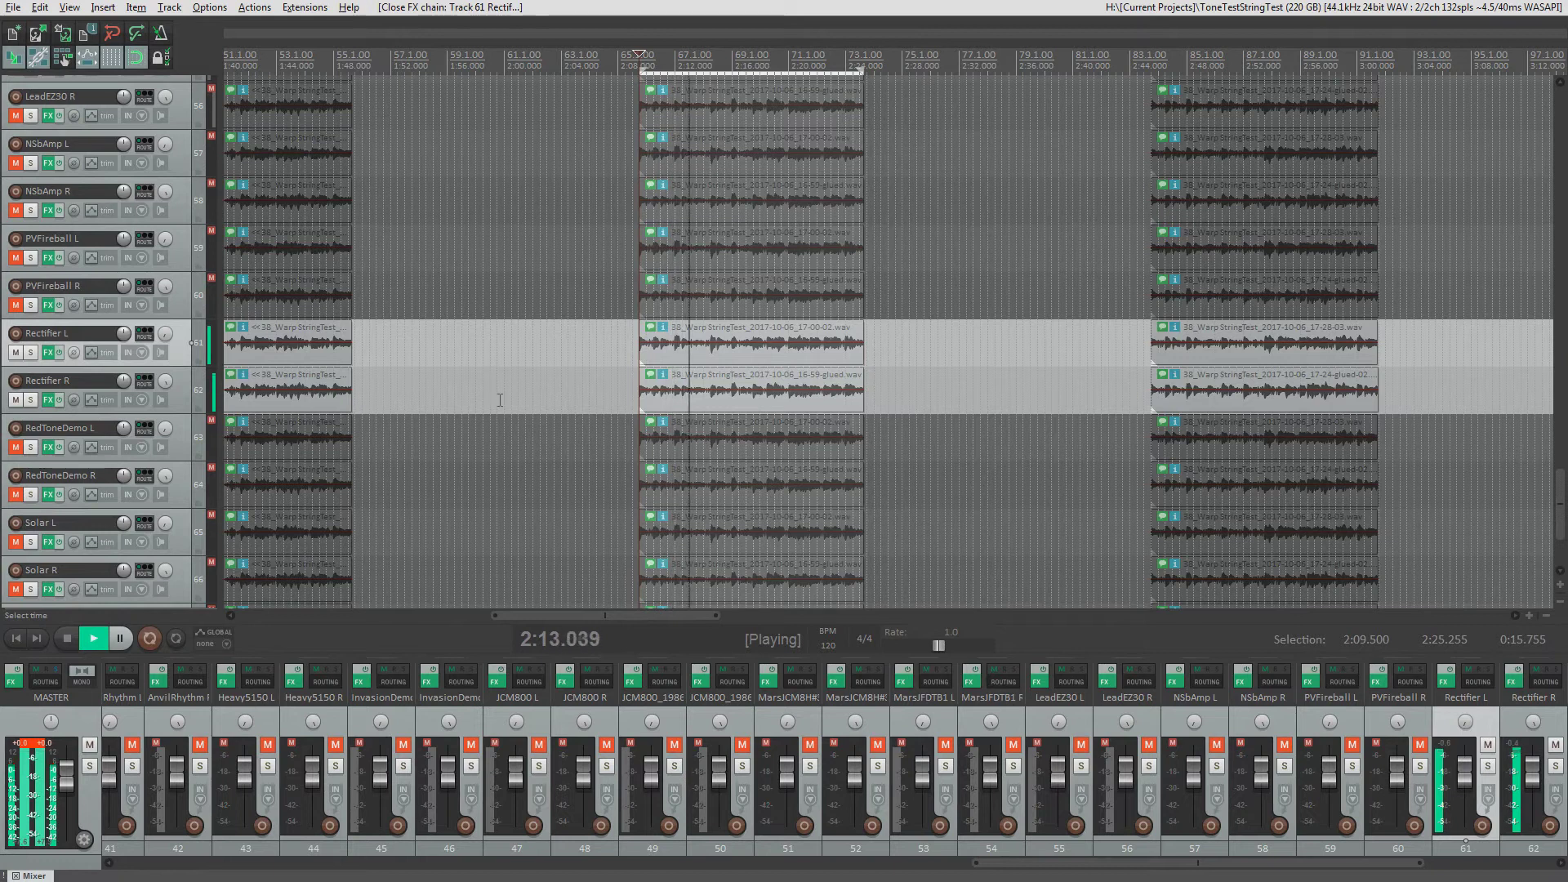
scroll(178, 381, down, 2)
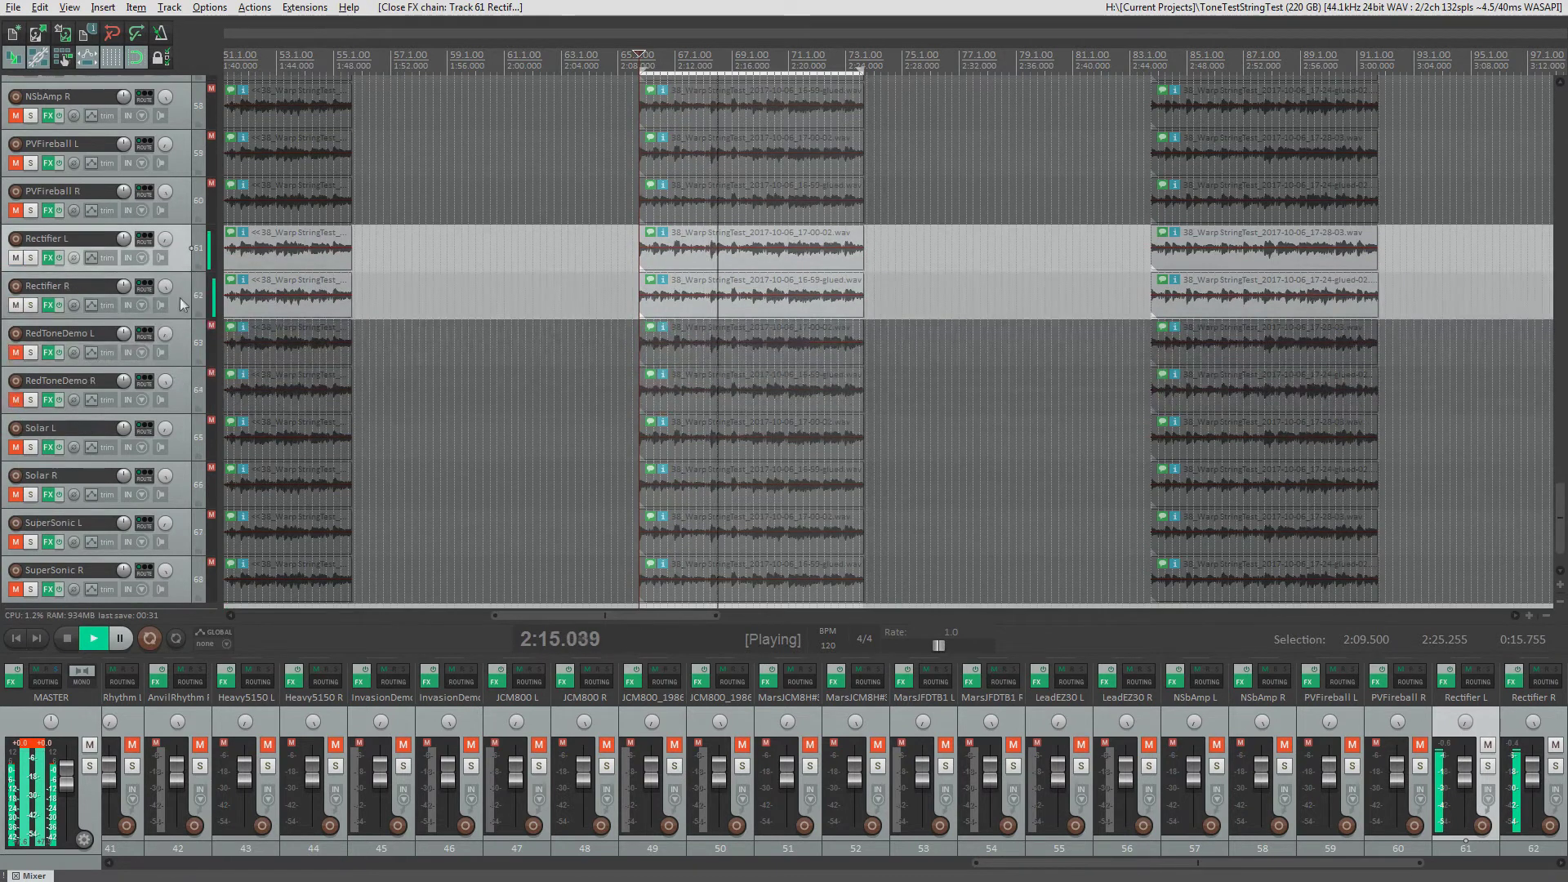
Step: Stop playback, mute the Rectifier pair and unmute the RedToneDemo L and R tracks
shift+click(180, 392)
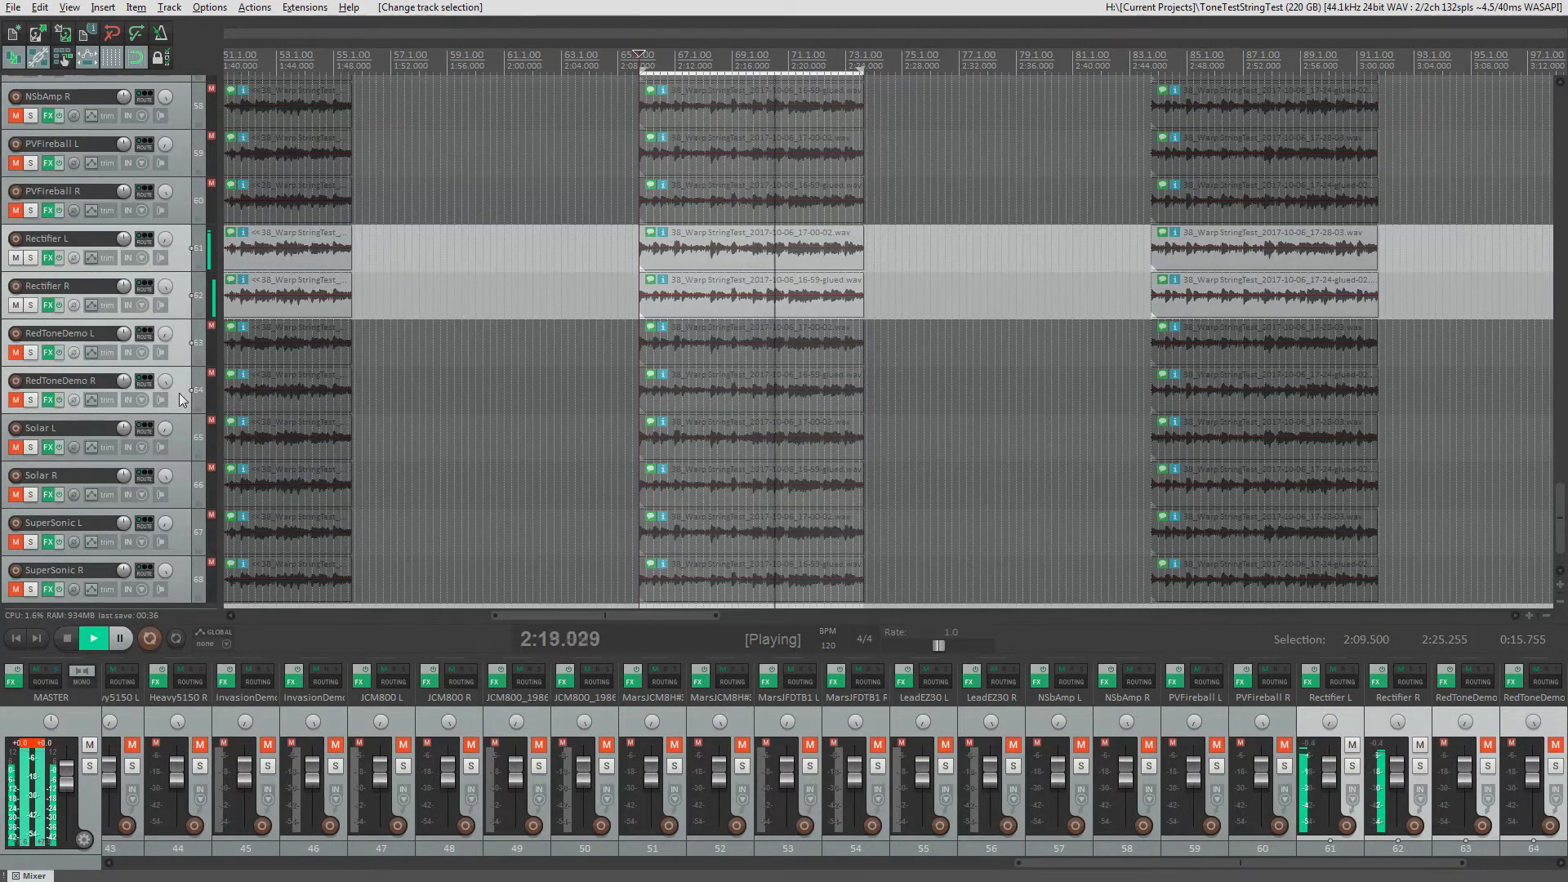
scroll(174, 388, down, 1)
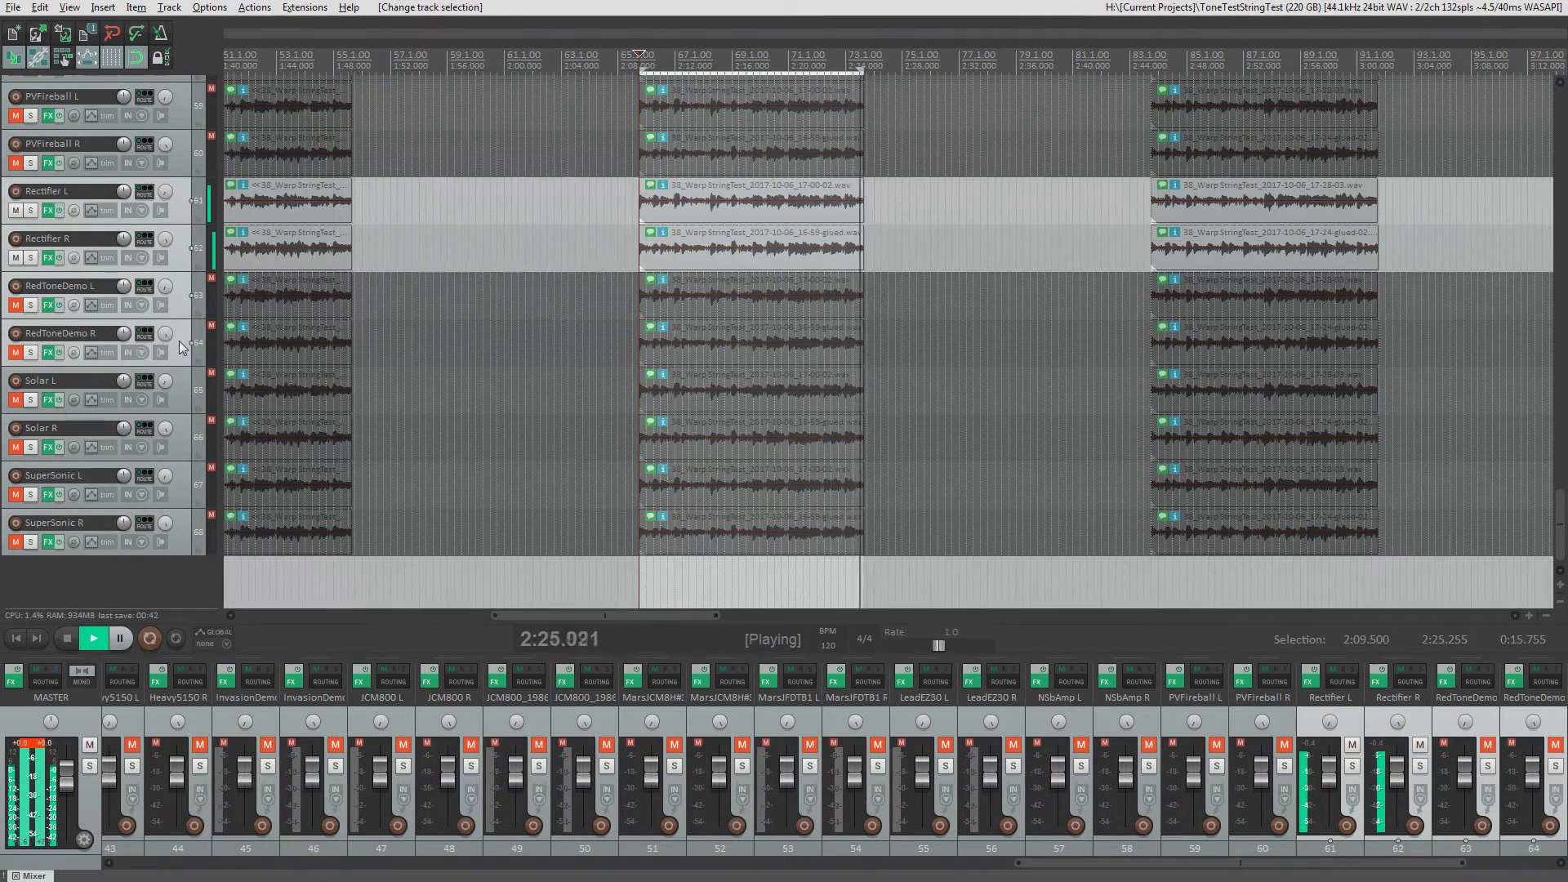
key(space)
key(F5)
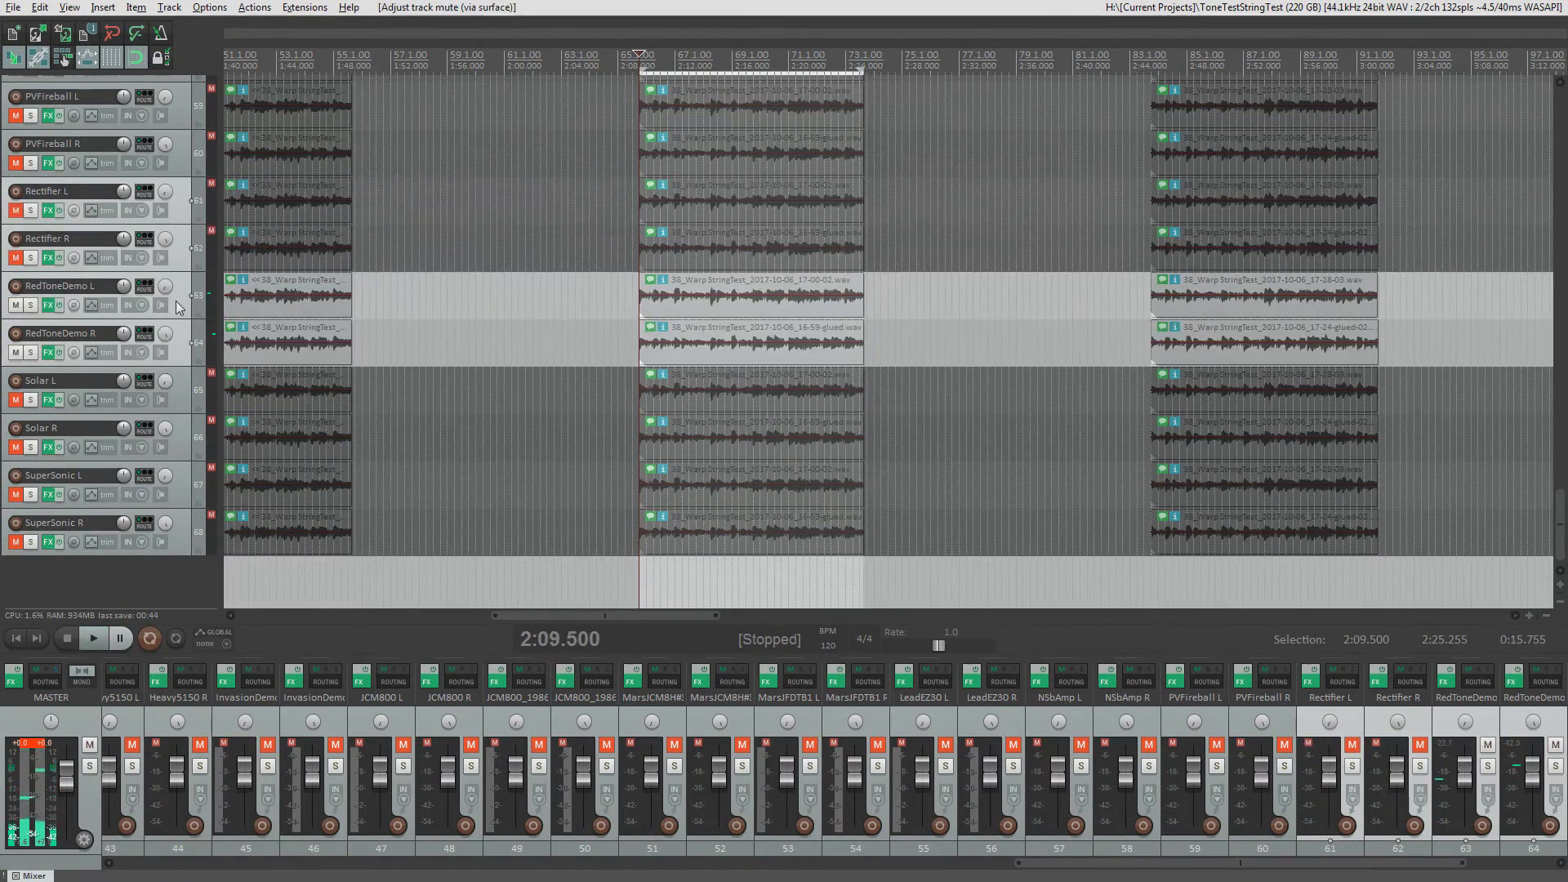
Step: View the RedToneDEMO plug-in's settings in track 63's effects chain and play the RedToneDemo pair through the time selection
click(178, 301)
key(f)
click(629, 71)
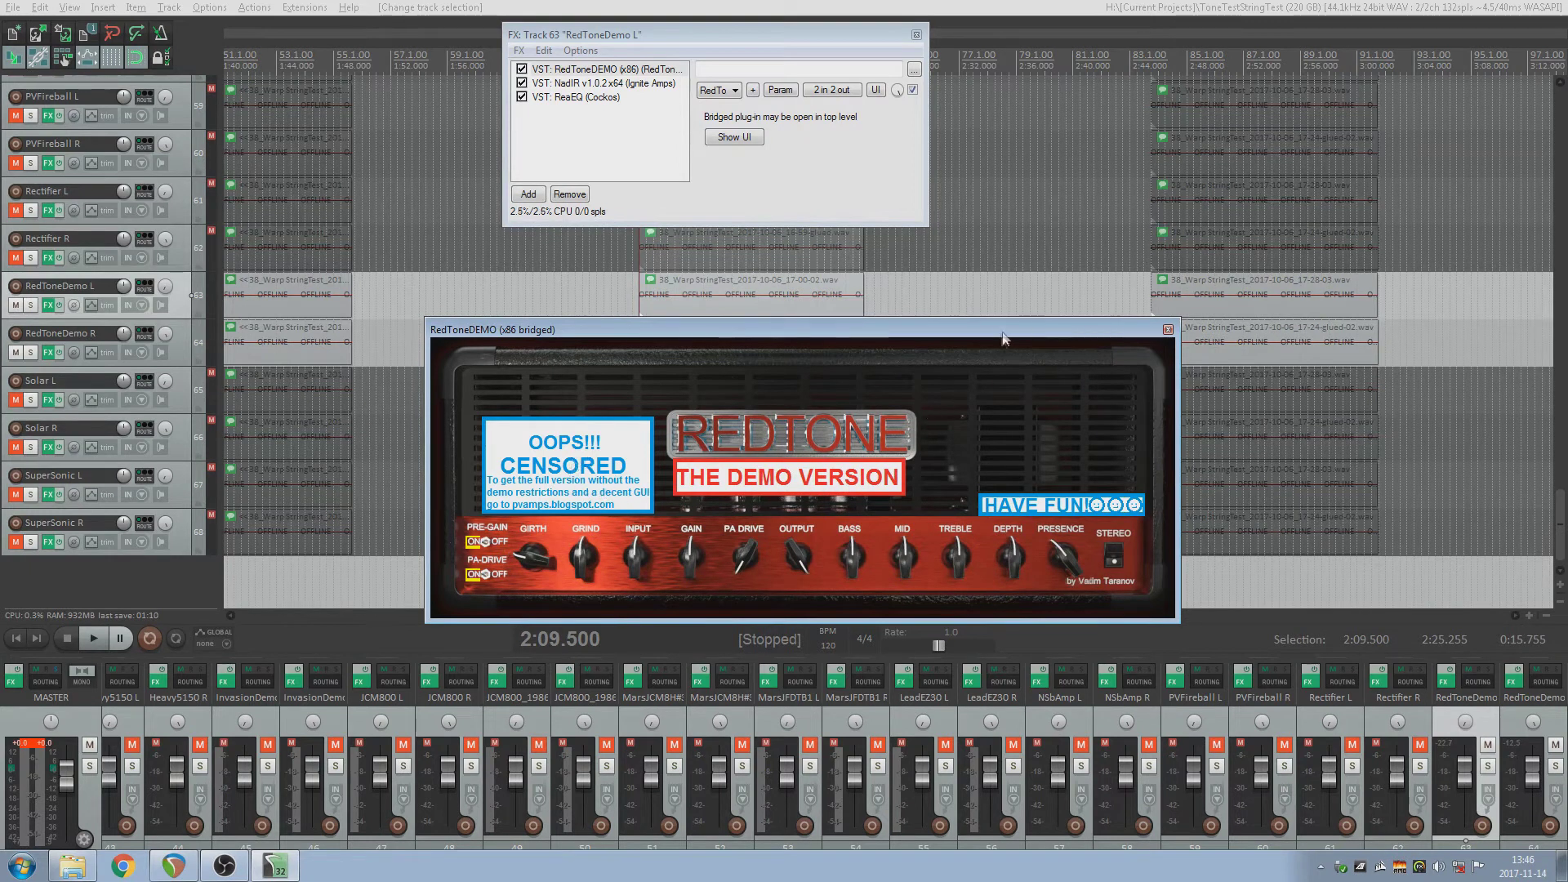
drag(1004, 333, 1032, 323)
click(1190, 312)
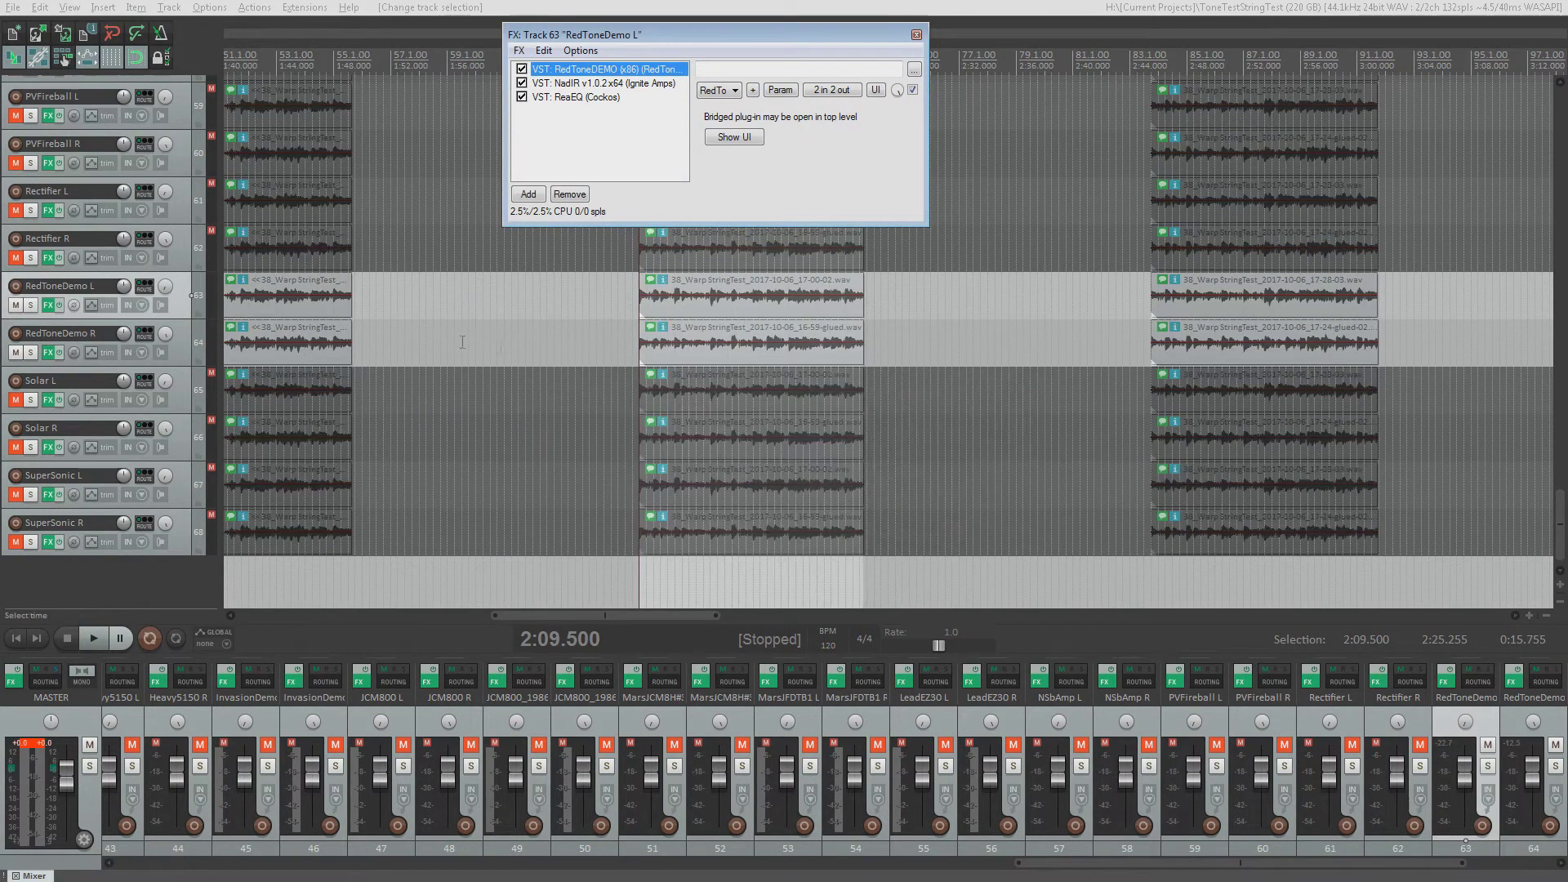
key(space)
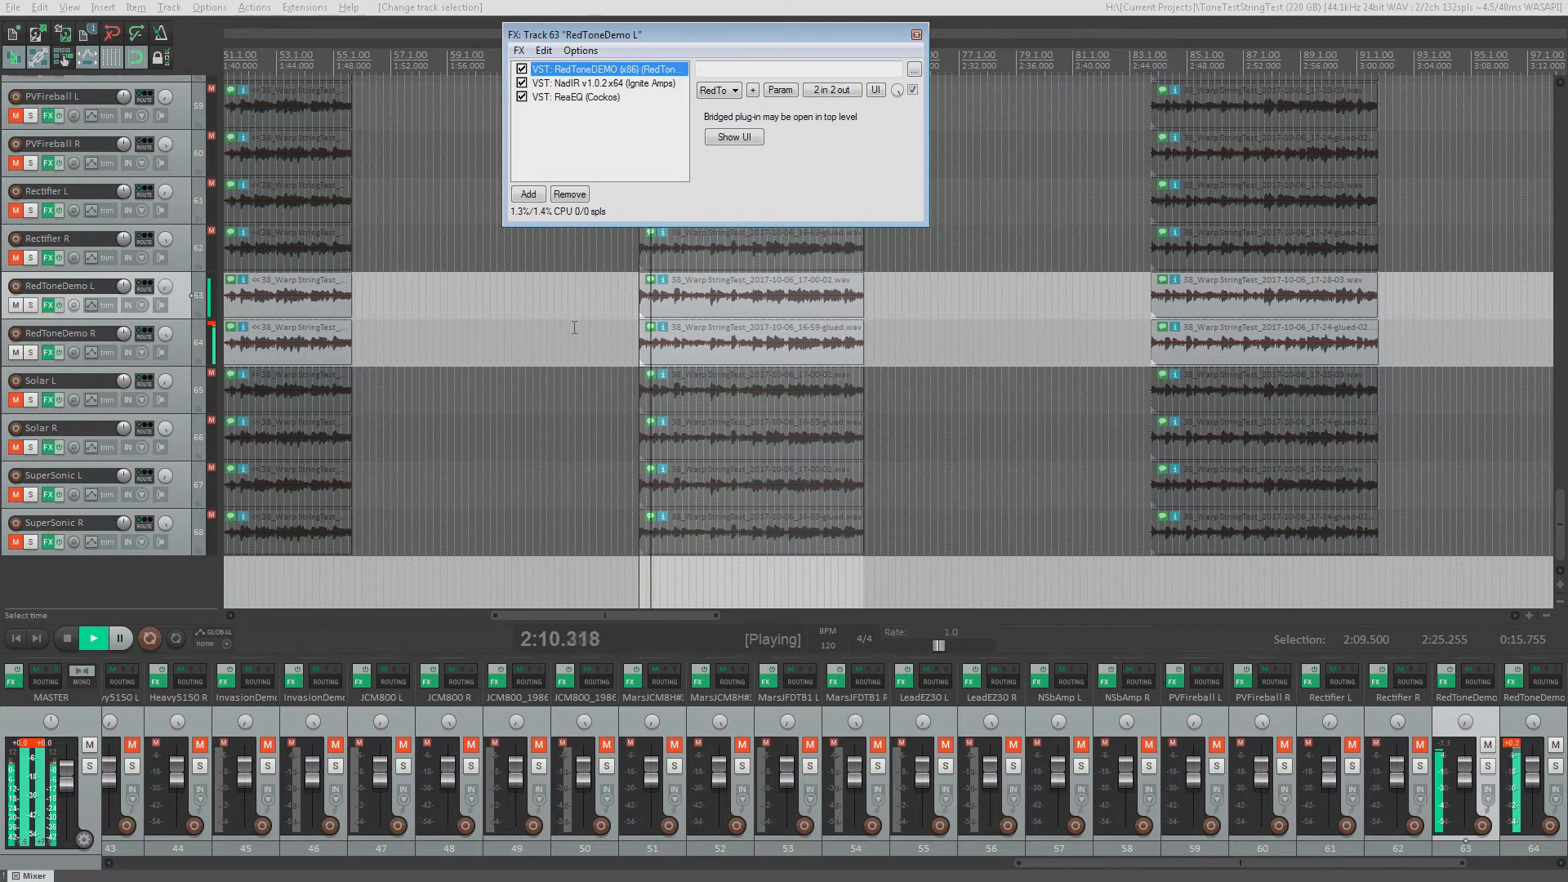
Step: Close the effects chain, stop playback, and swap the mutes so the Solar pair is unmuted instead of the RedToneDemo pair
shift+click(183, 444)
click(850, 34)
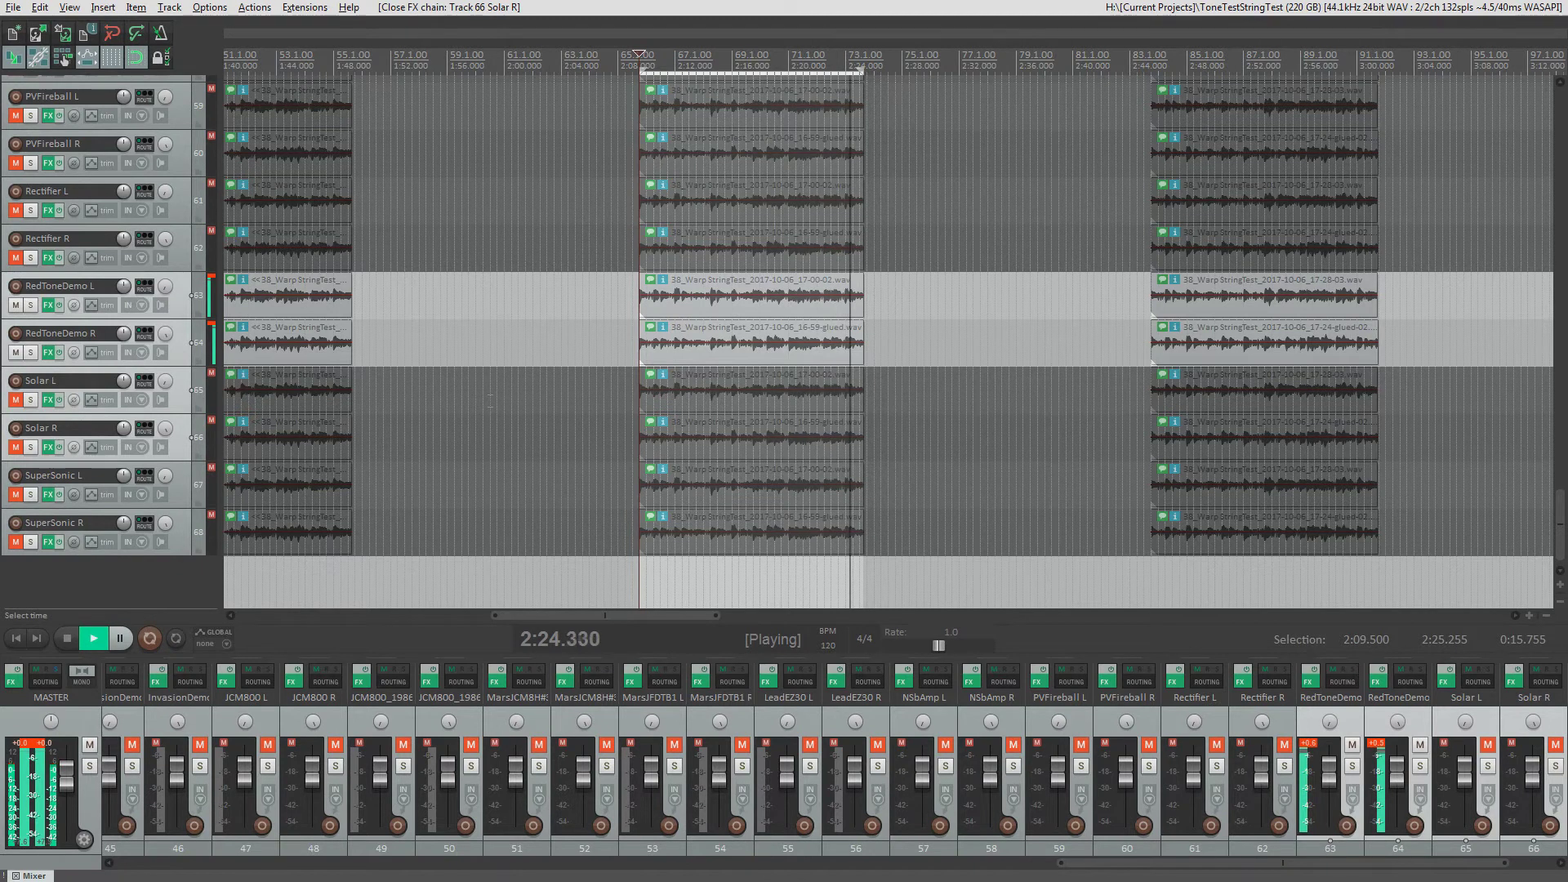
key(space)
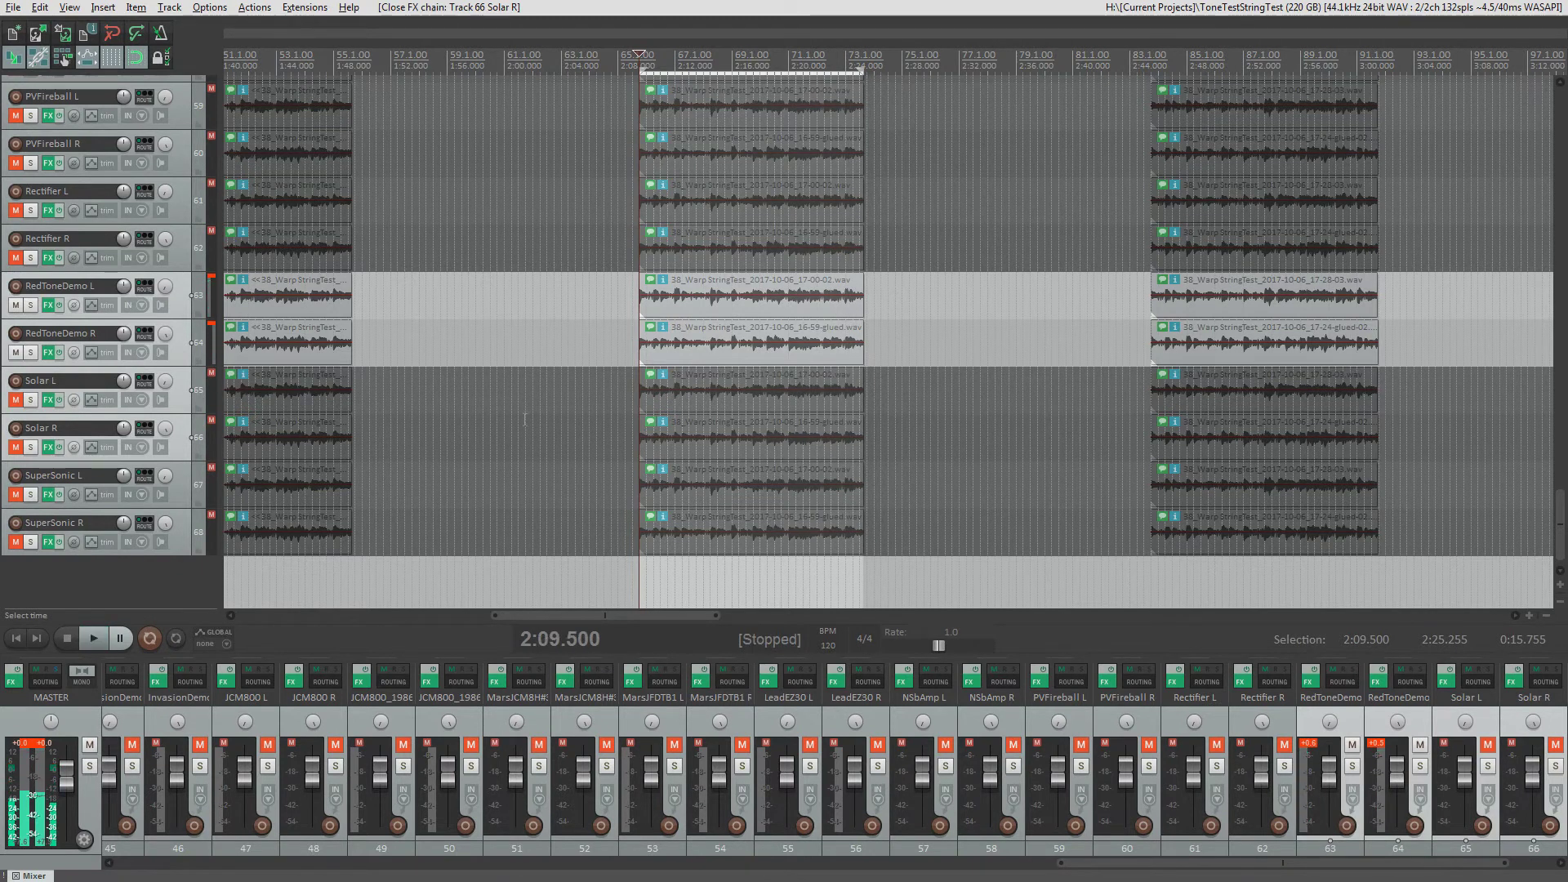
key(F6)
Step: View the Solar plug-in's settings in track 65's effects chain and play the Solar pair through the time selection
click(181, 404)
key(f)
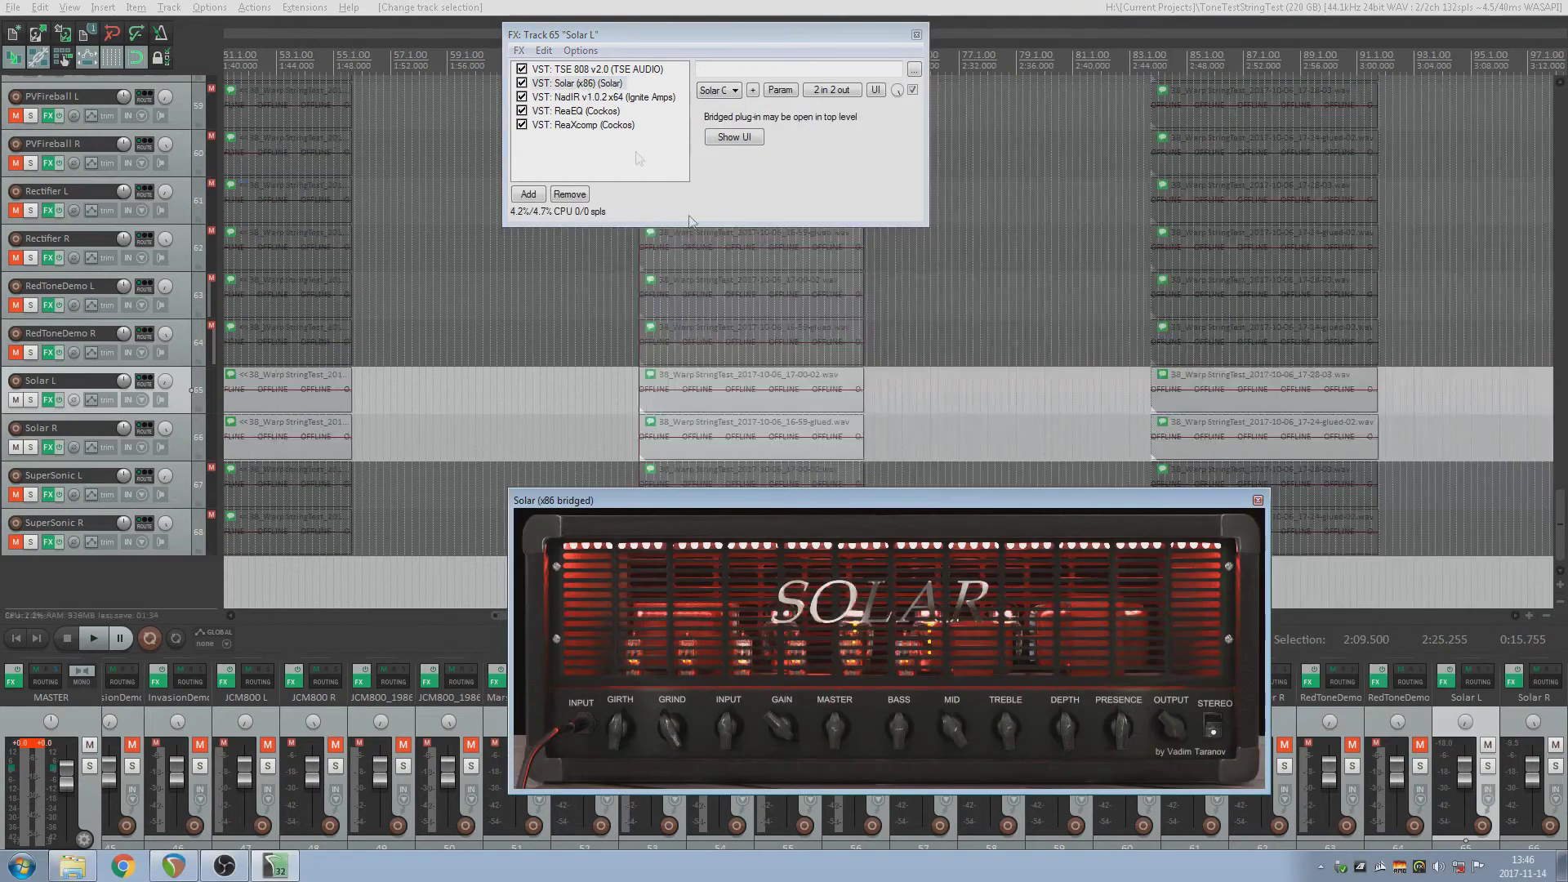
drag(871, 500, 816, 338)
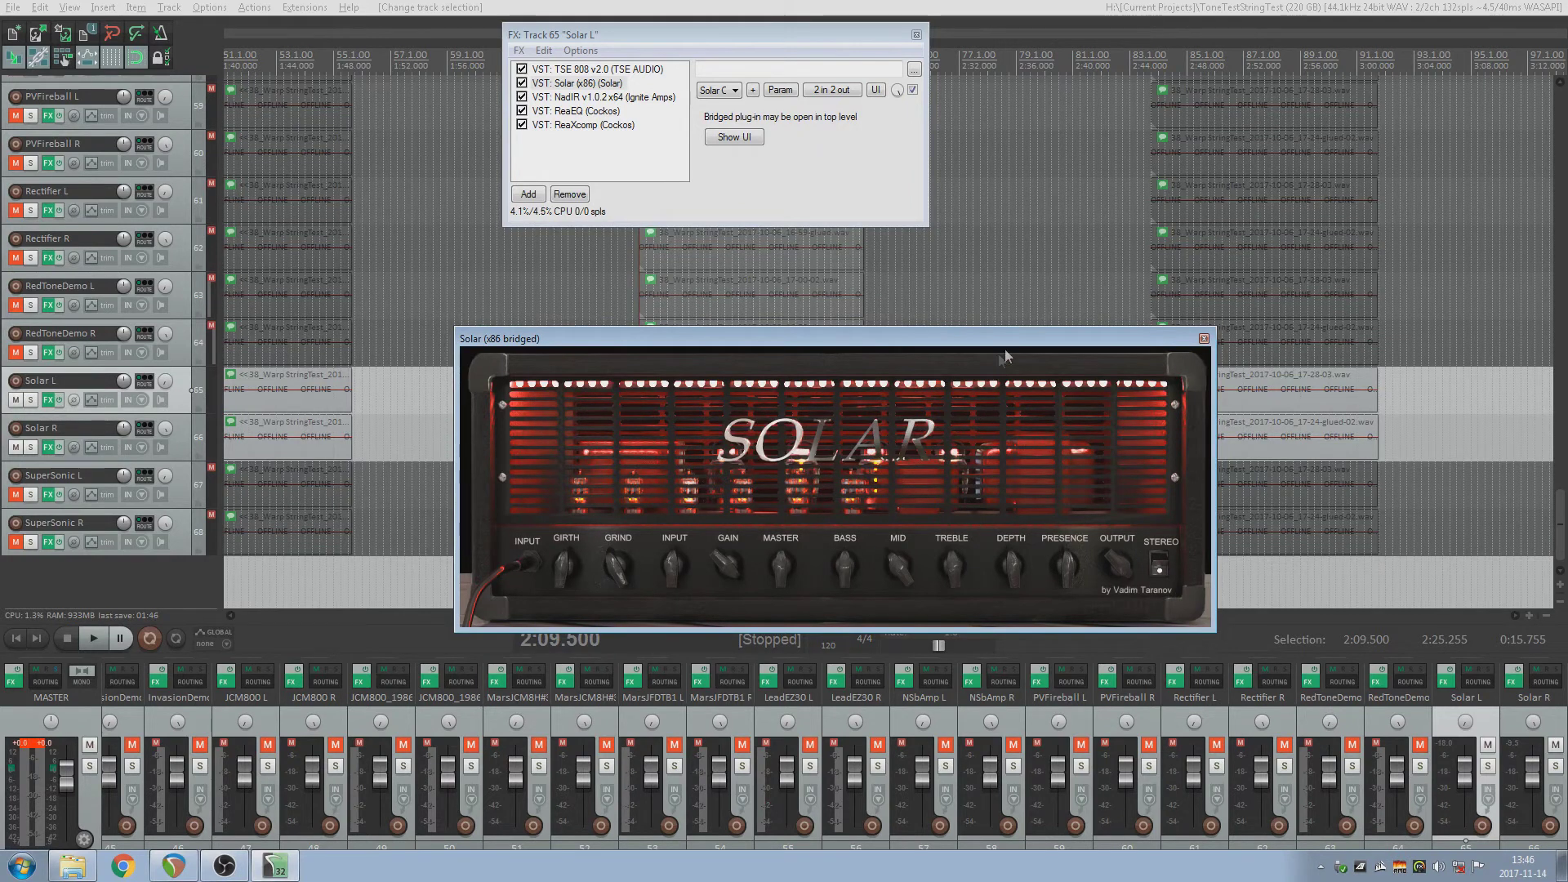
drag(1004, 341, 988, 325)
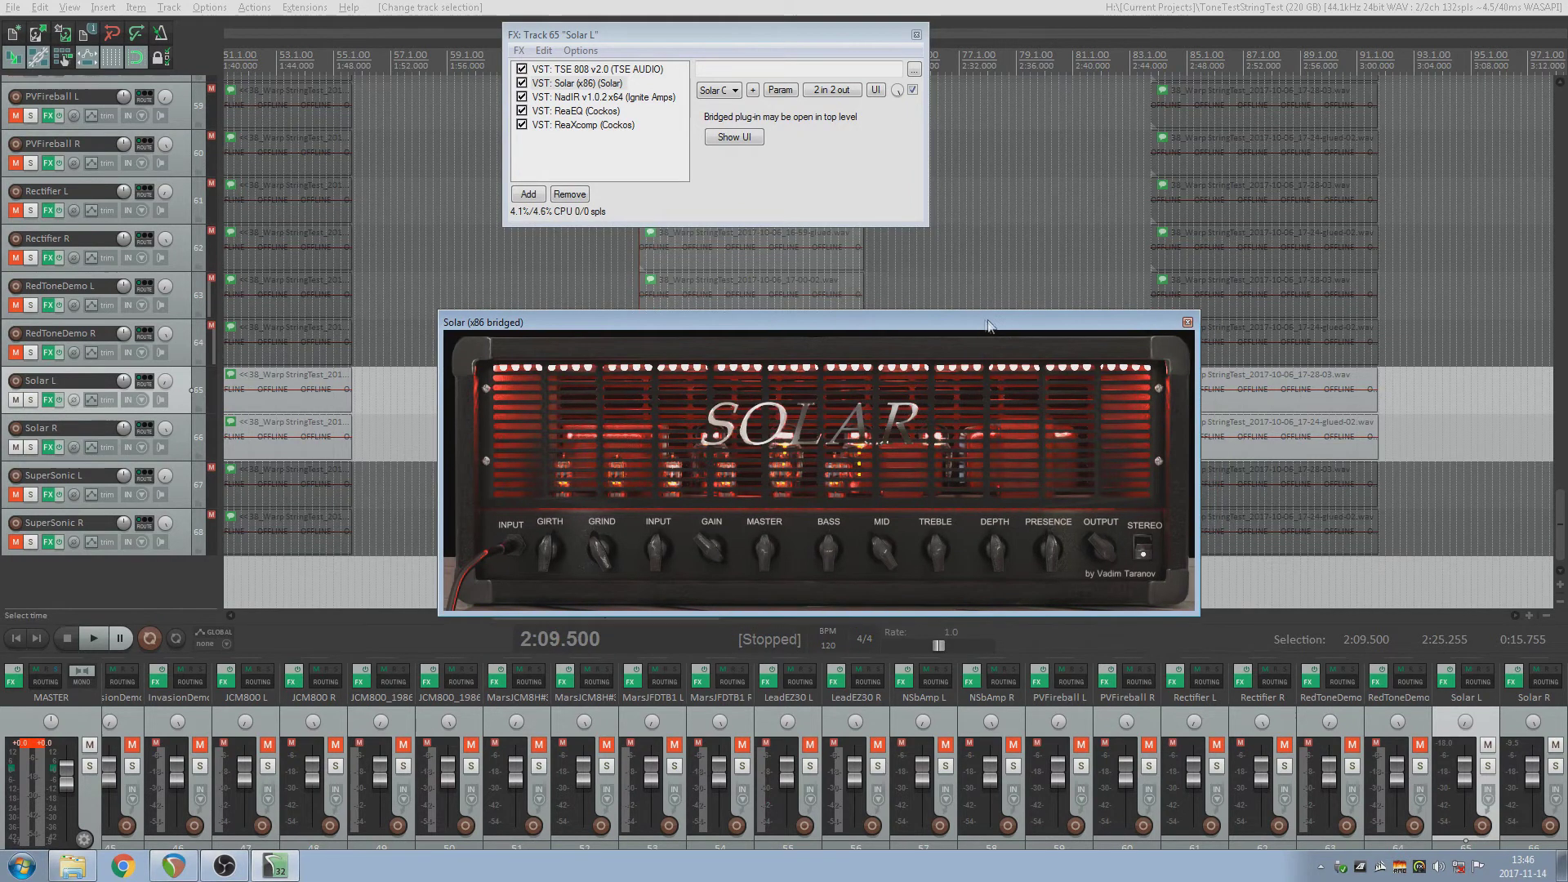
click(1187, 322)
click(917, 35)
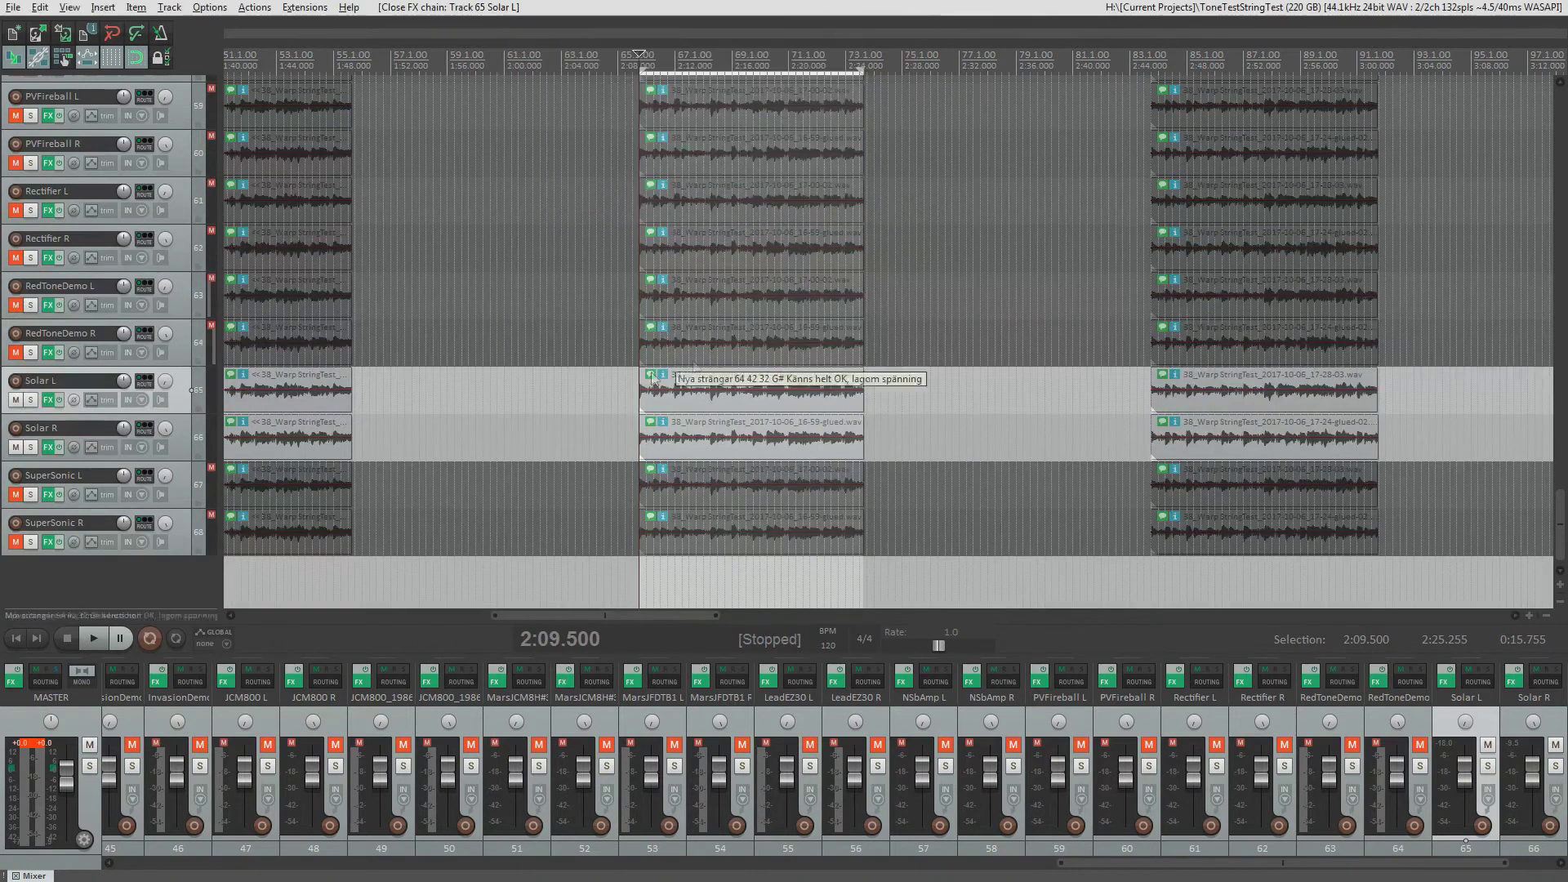
key(space)
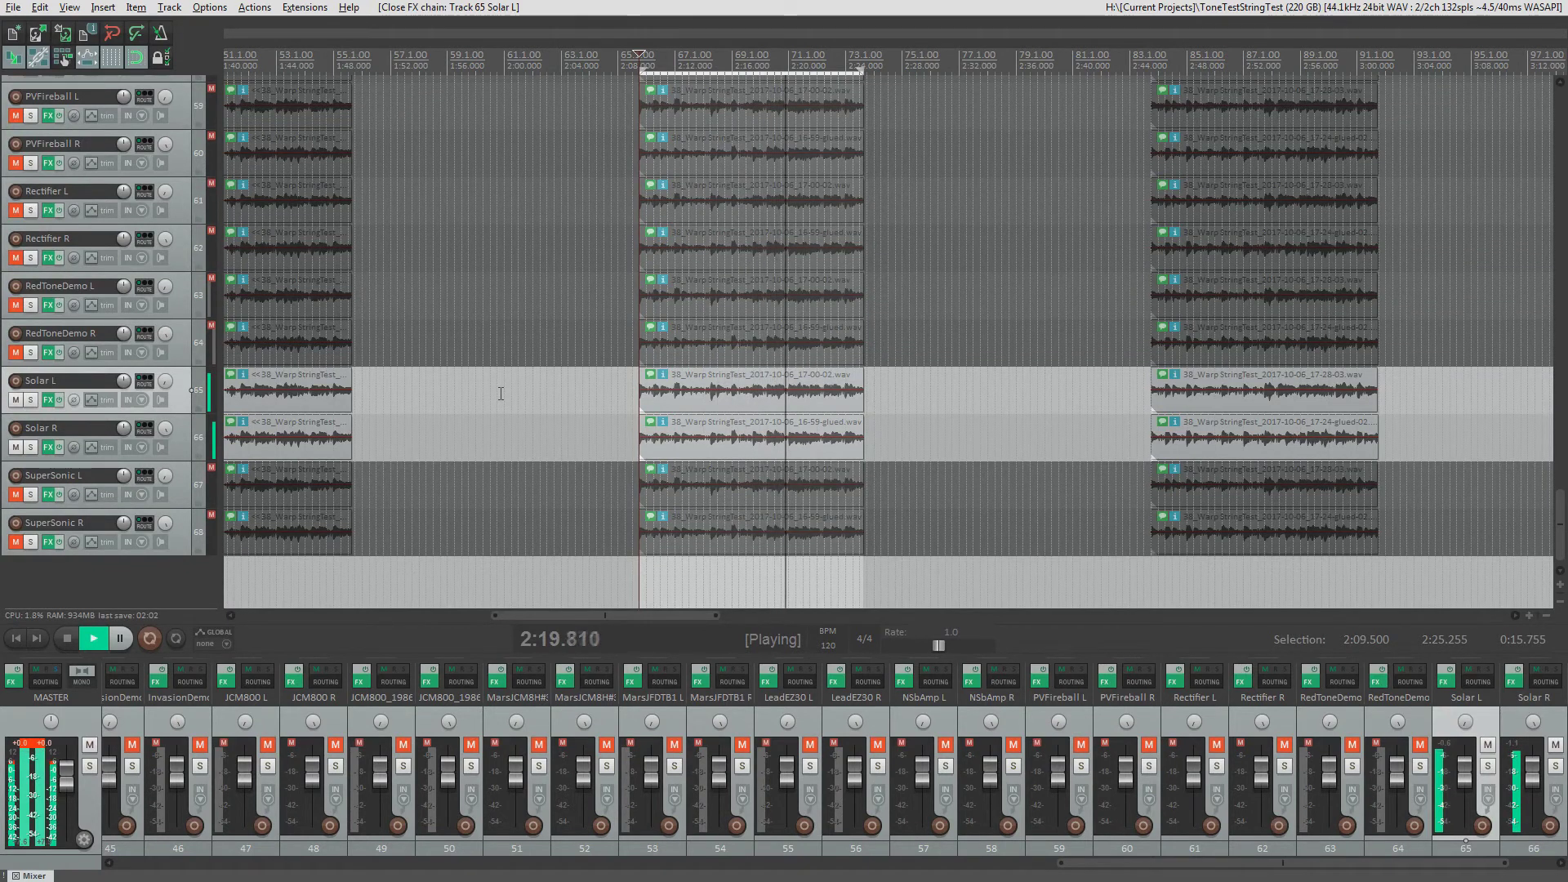
Step: Stop playback, mute the Solar pair and unmute the SuperSonic L and R tracks
shift+click(179, 534)
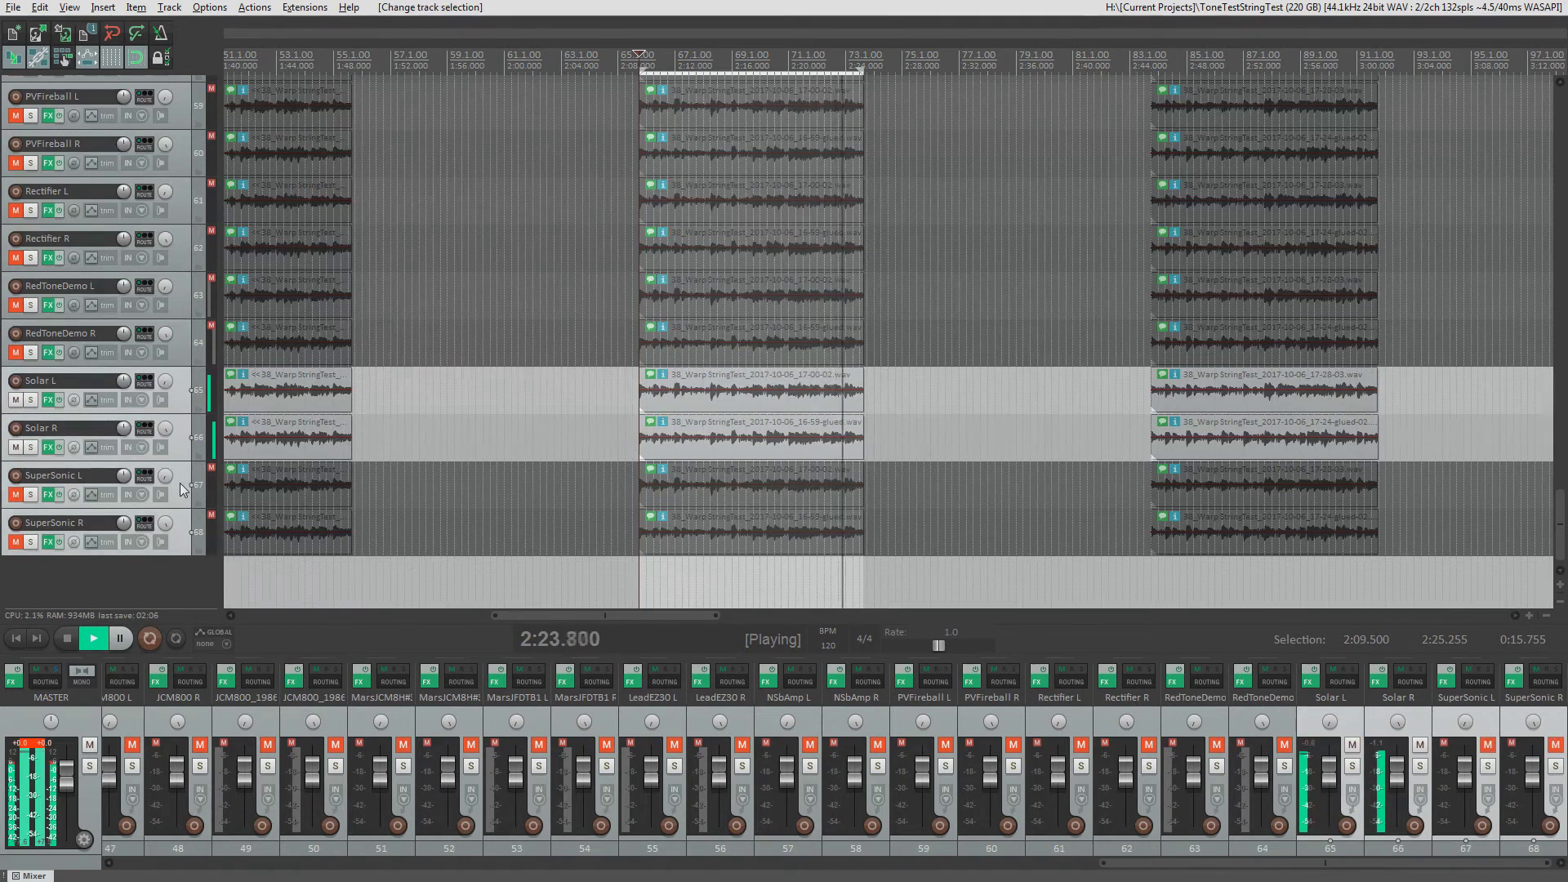
key(space)
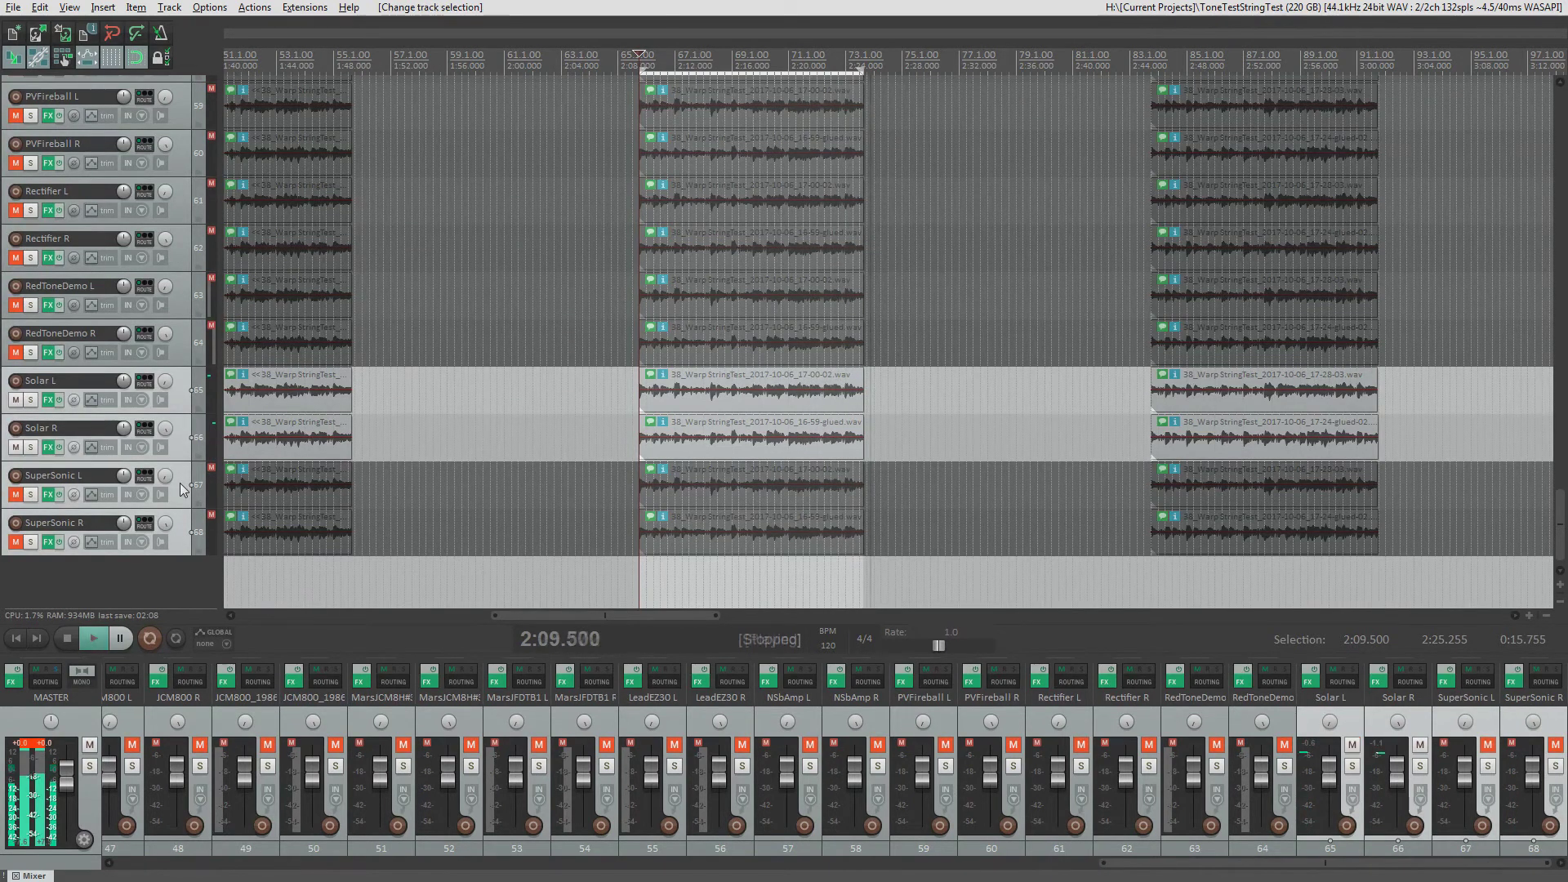
Step: View the SuperSonic plug-in's settings in track 67's effects chain and play the SuperSonic pair through the time selection
click(180, 483)
key(f)
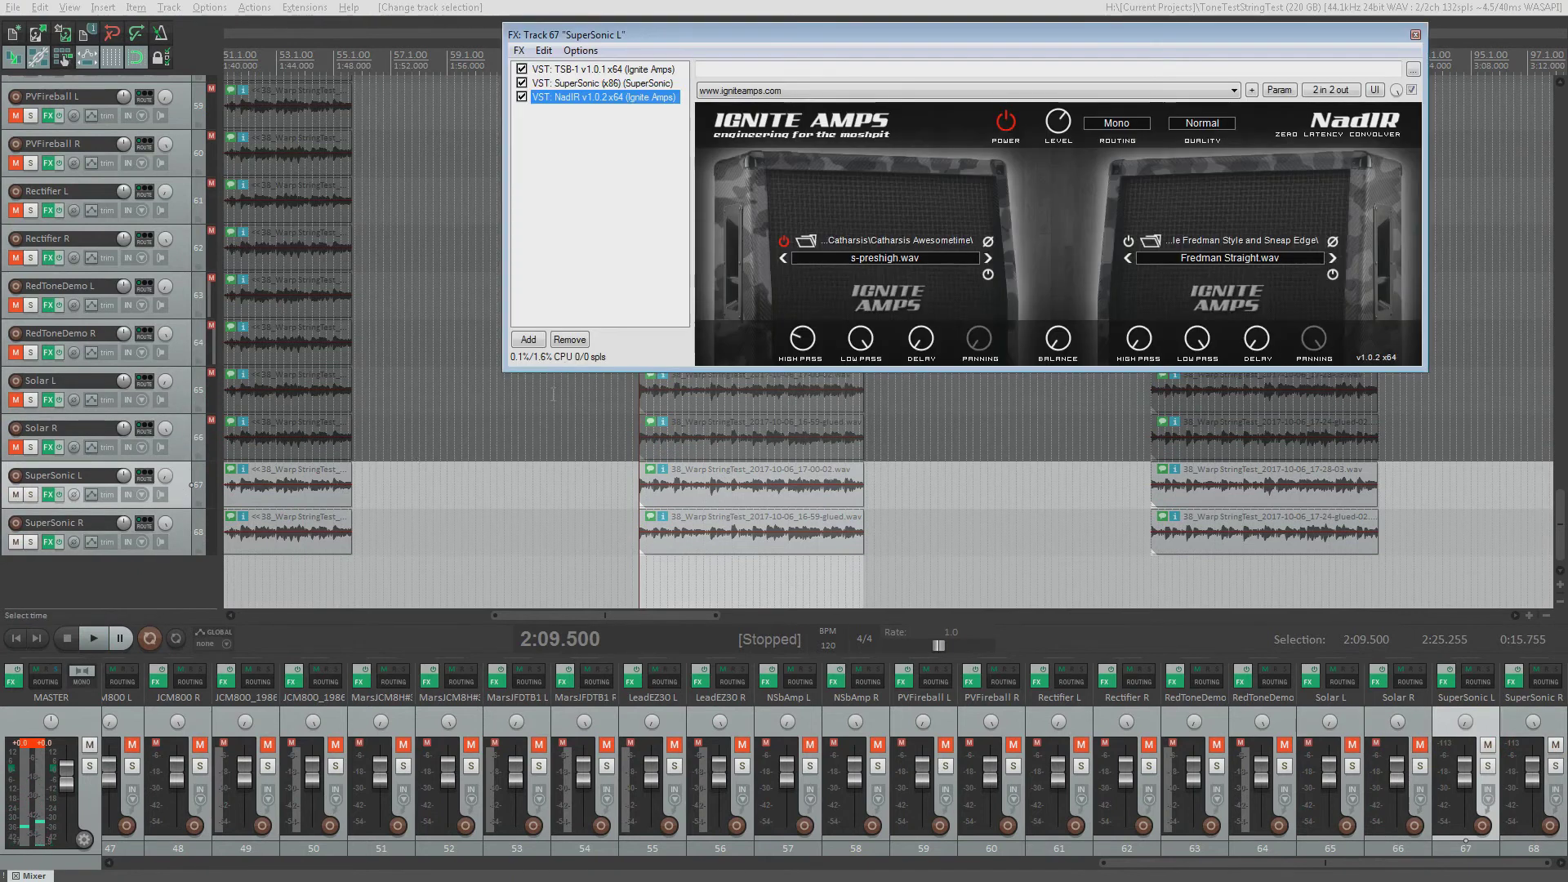
click(629, 84)
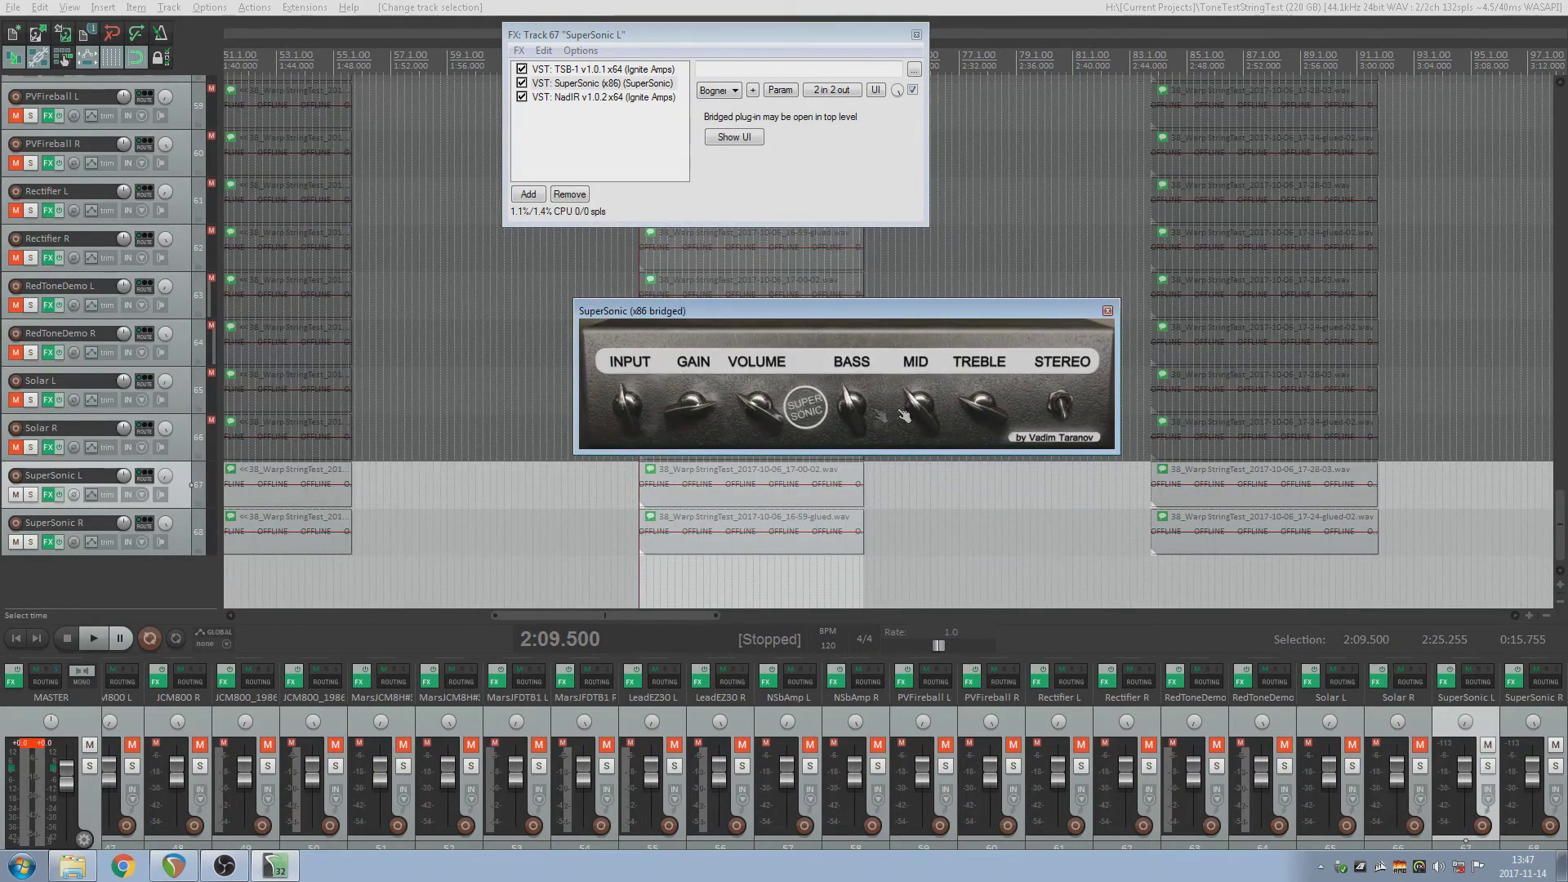
click(1107, 312)
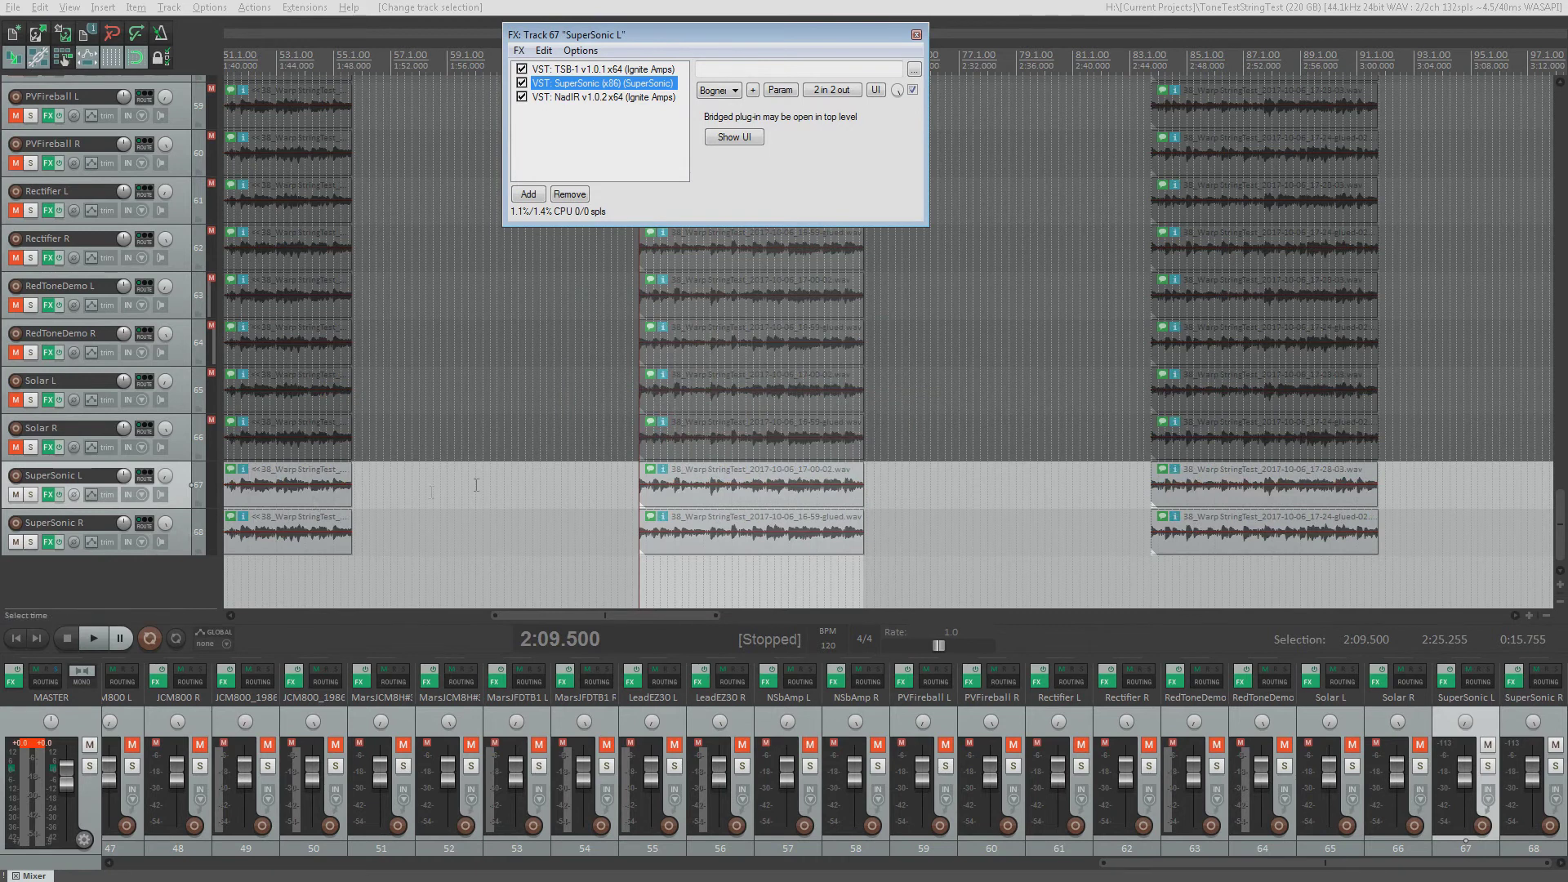
key(space)
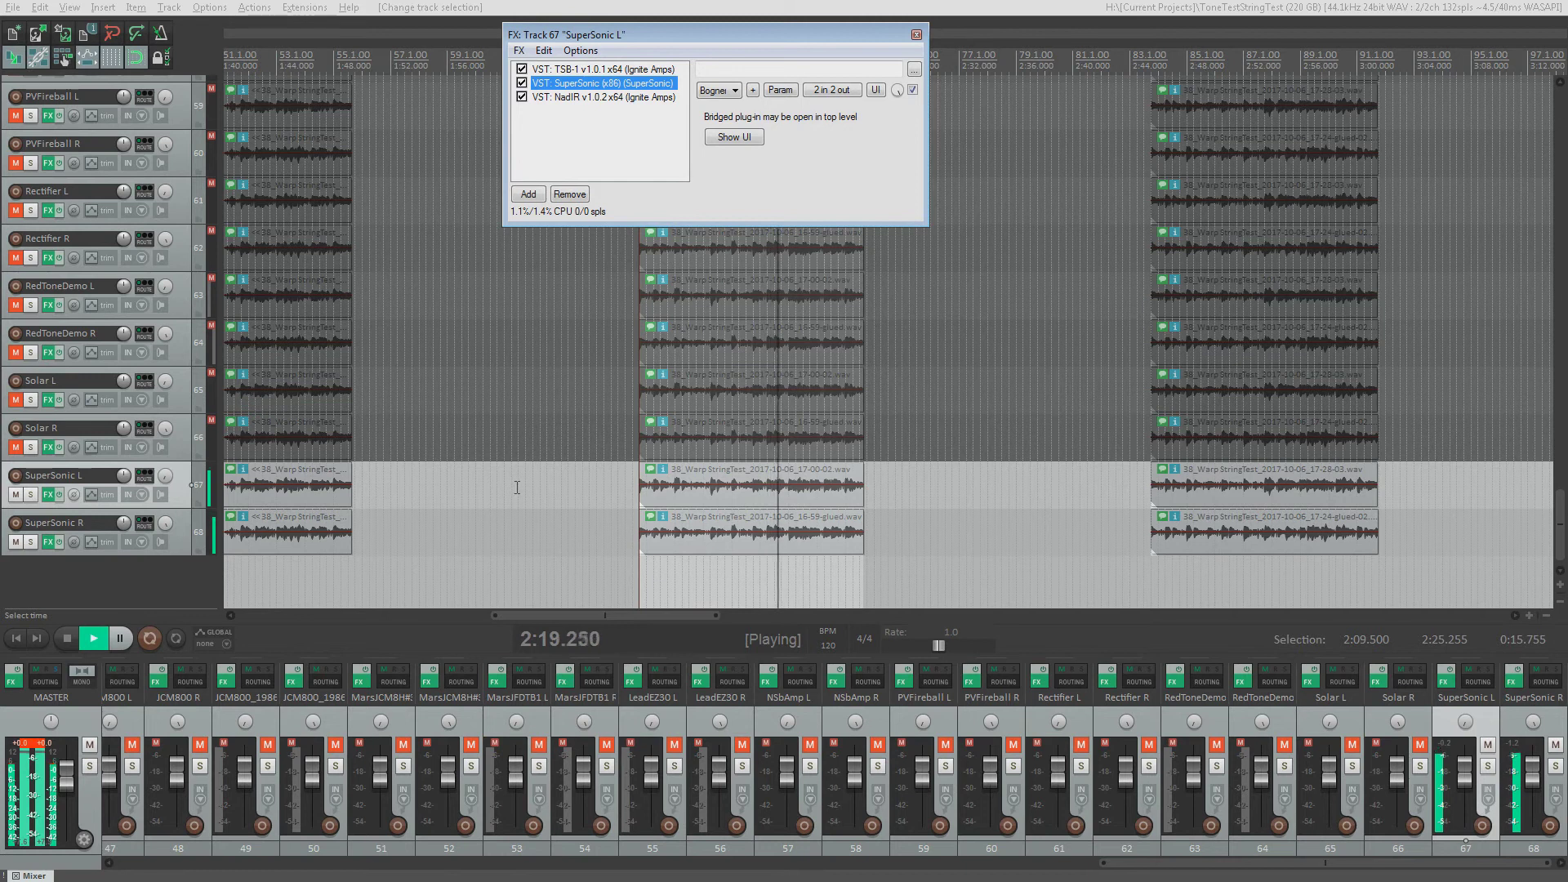
click(917, 34)
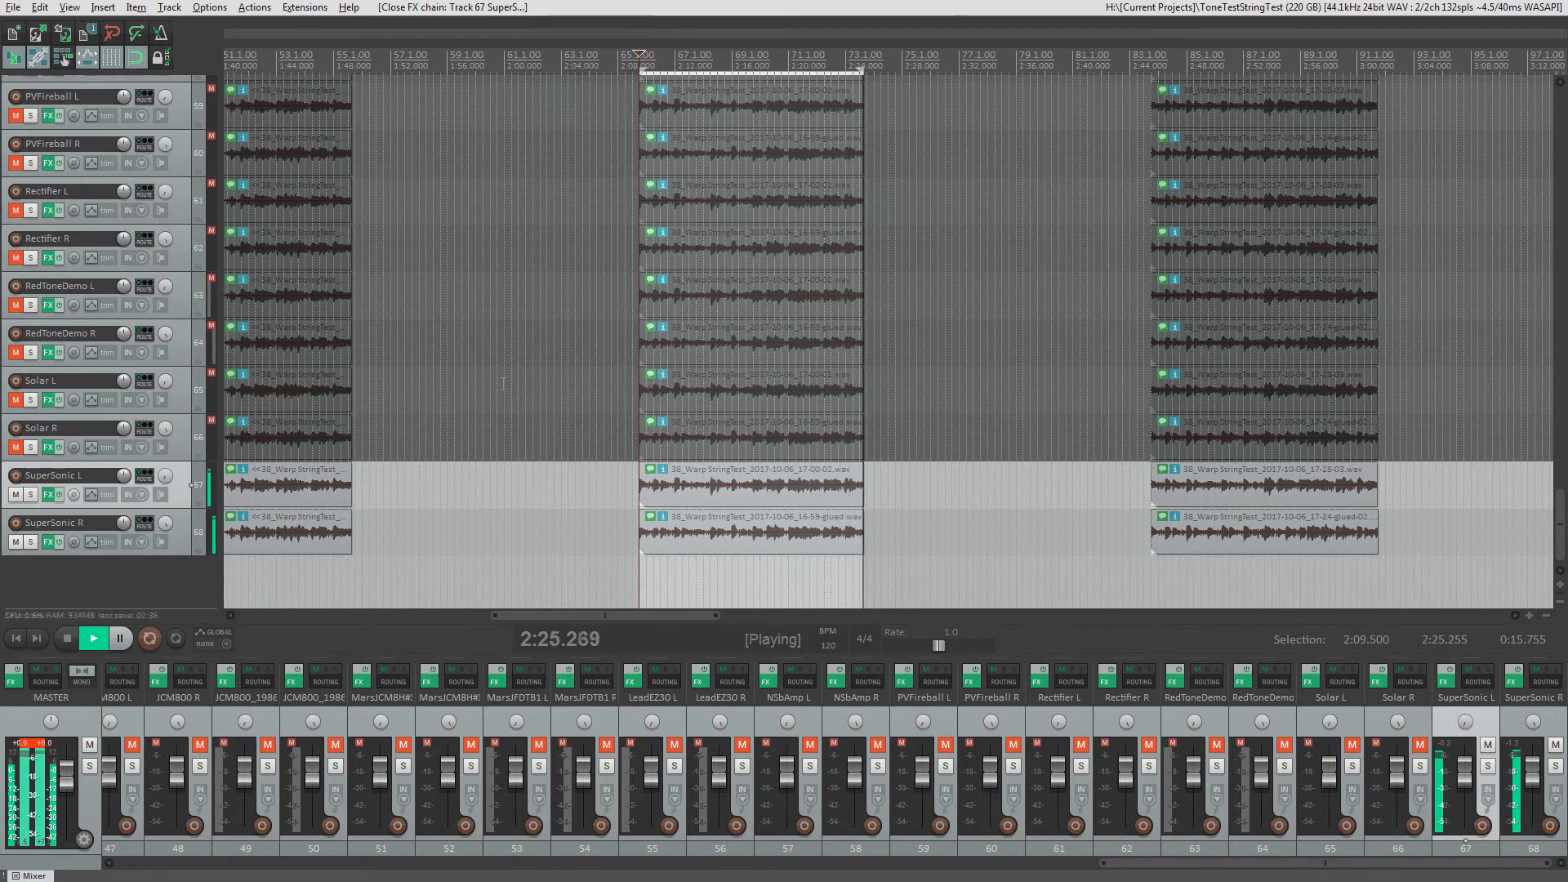
Step: Stop playback and mute the SuperSonic L and R tracks
key(space)
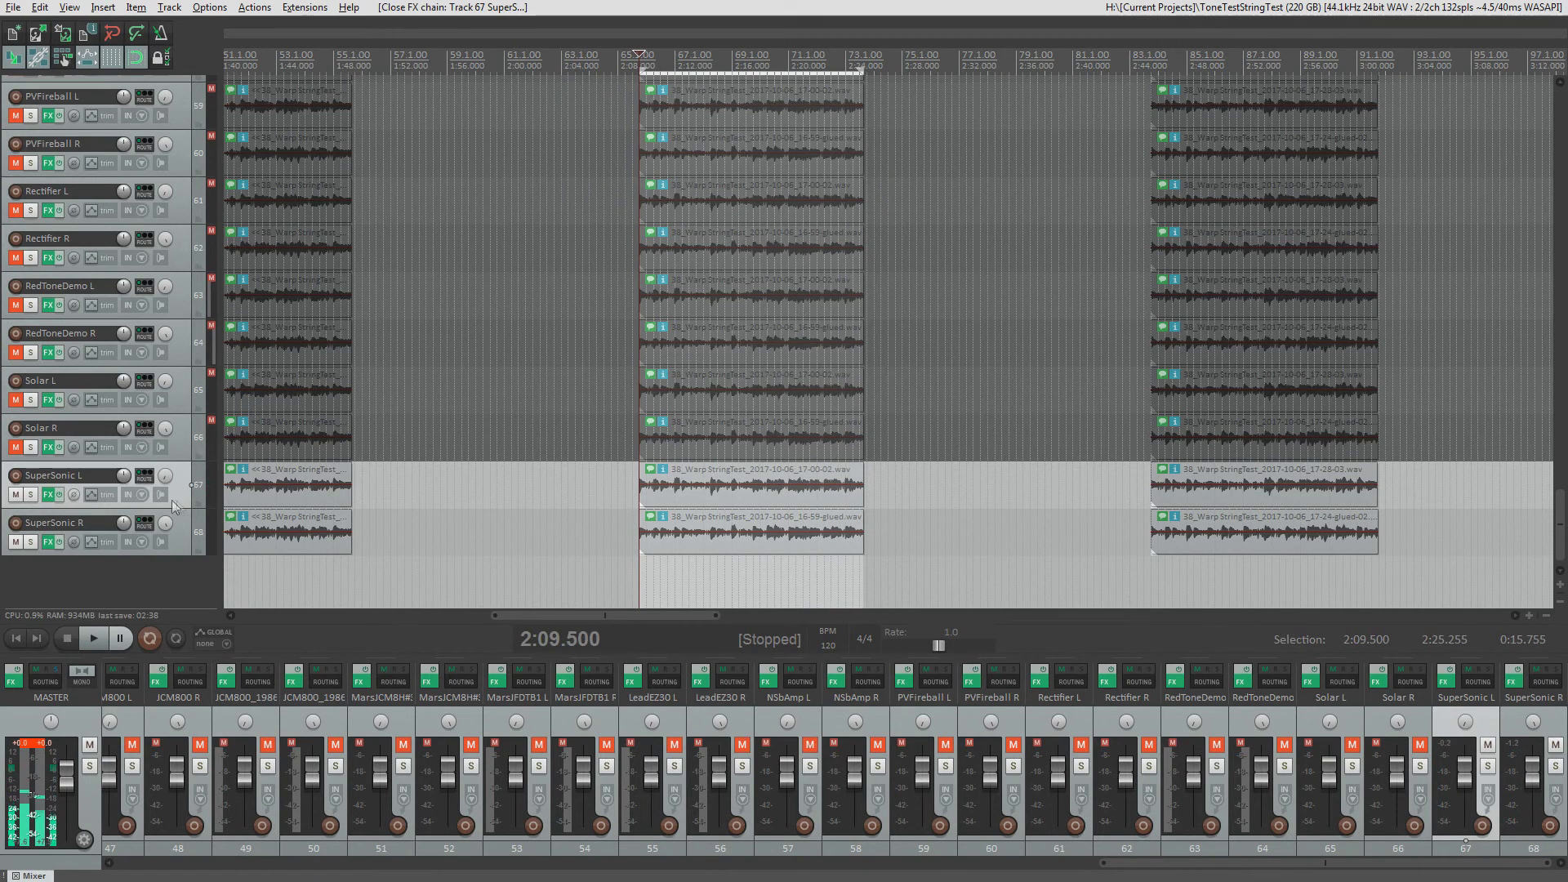
scroll(178, 500, up, 5)
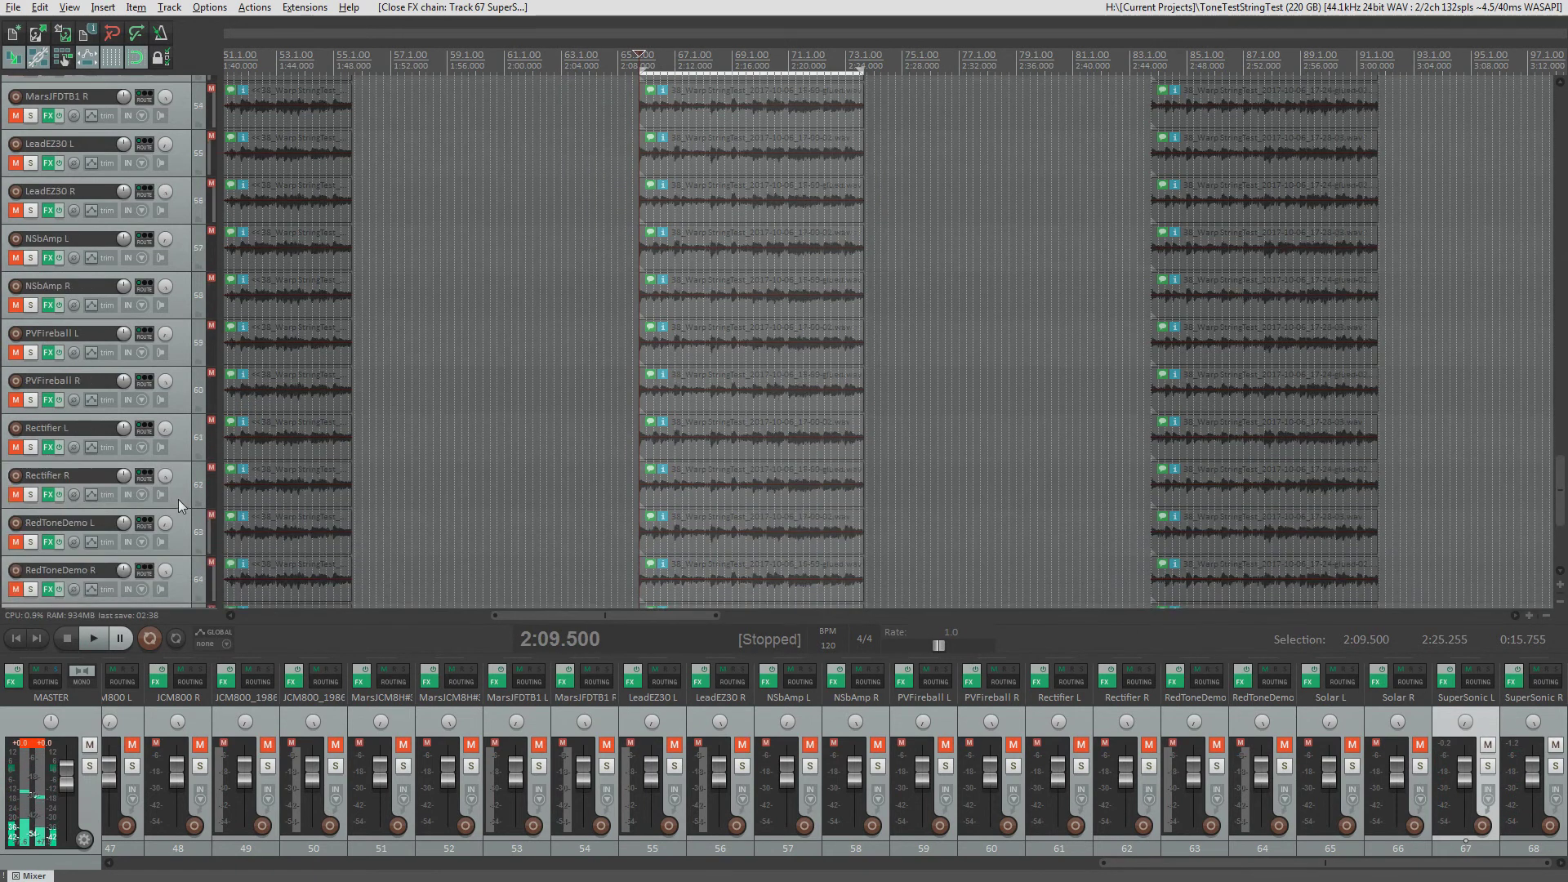
scroll(179, 491, down, 5)
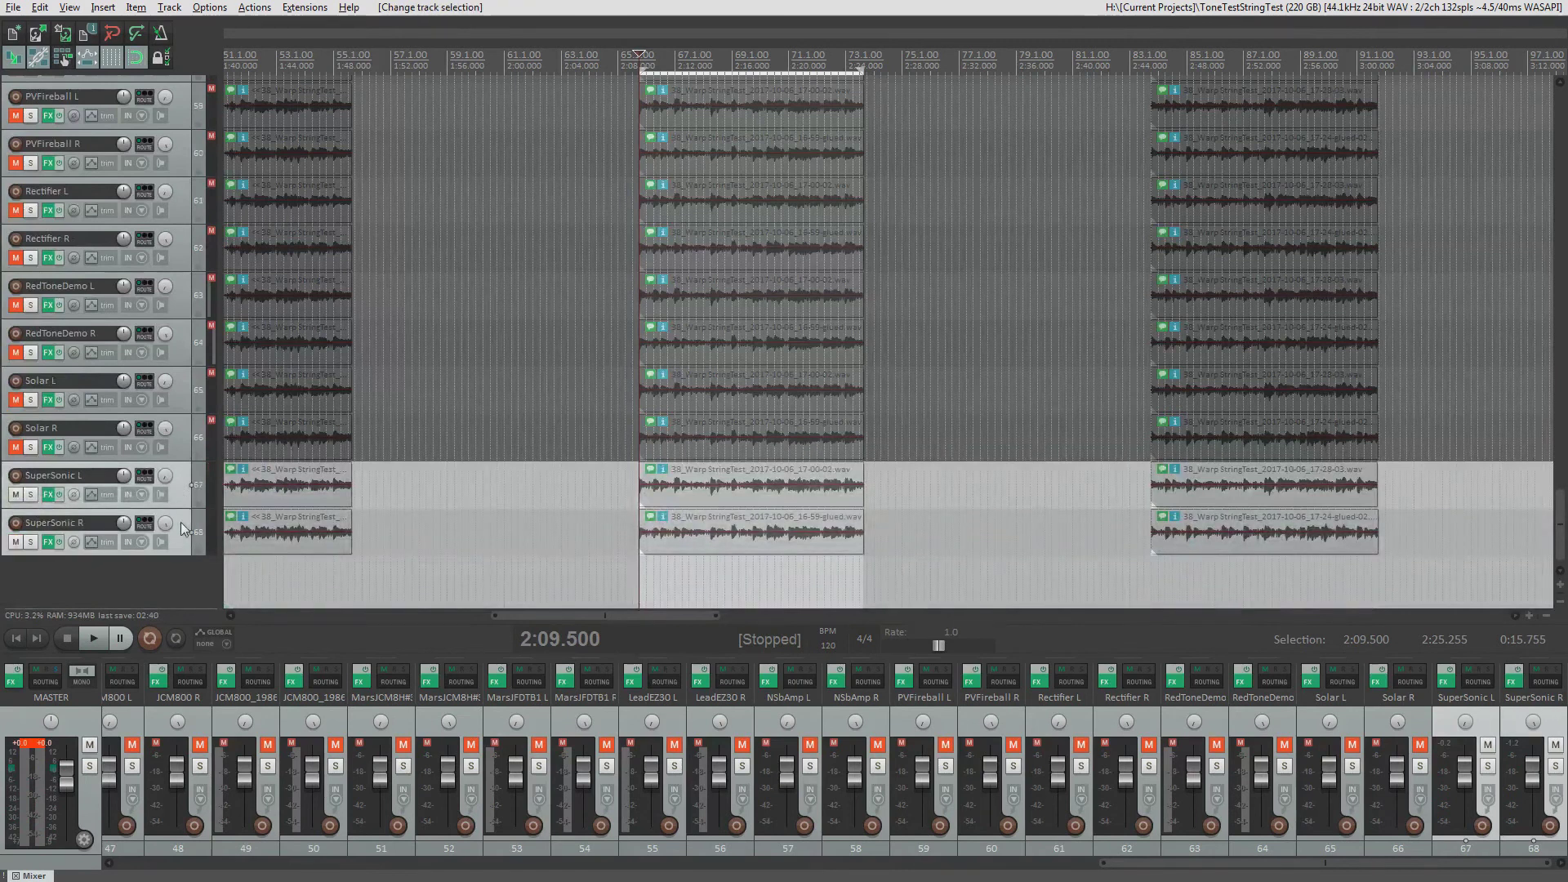
key(F5)
Step: Look over the amp simulator tracks from SuperSonic back to the first track of the project
scroll(180, 458, up, 3)
scroll(185, 380, up, 6)
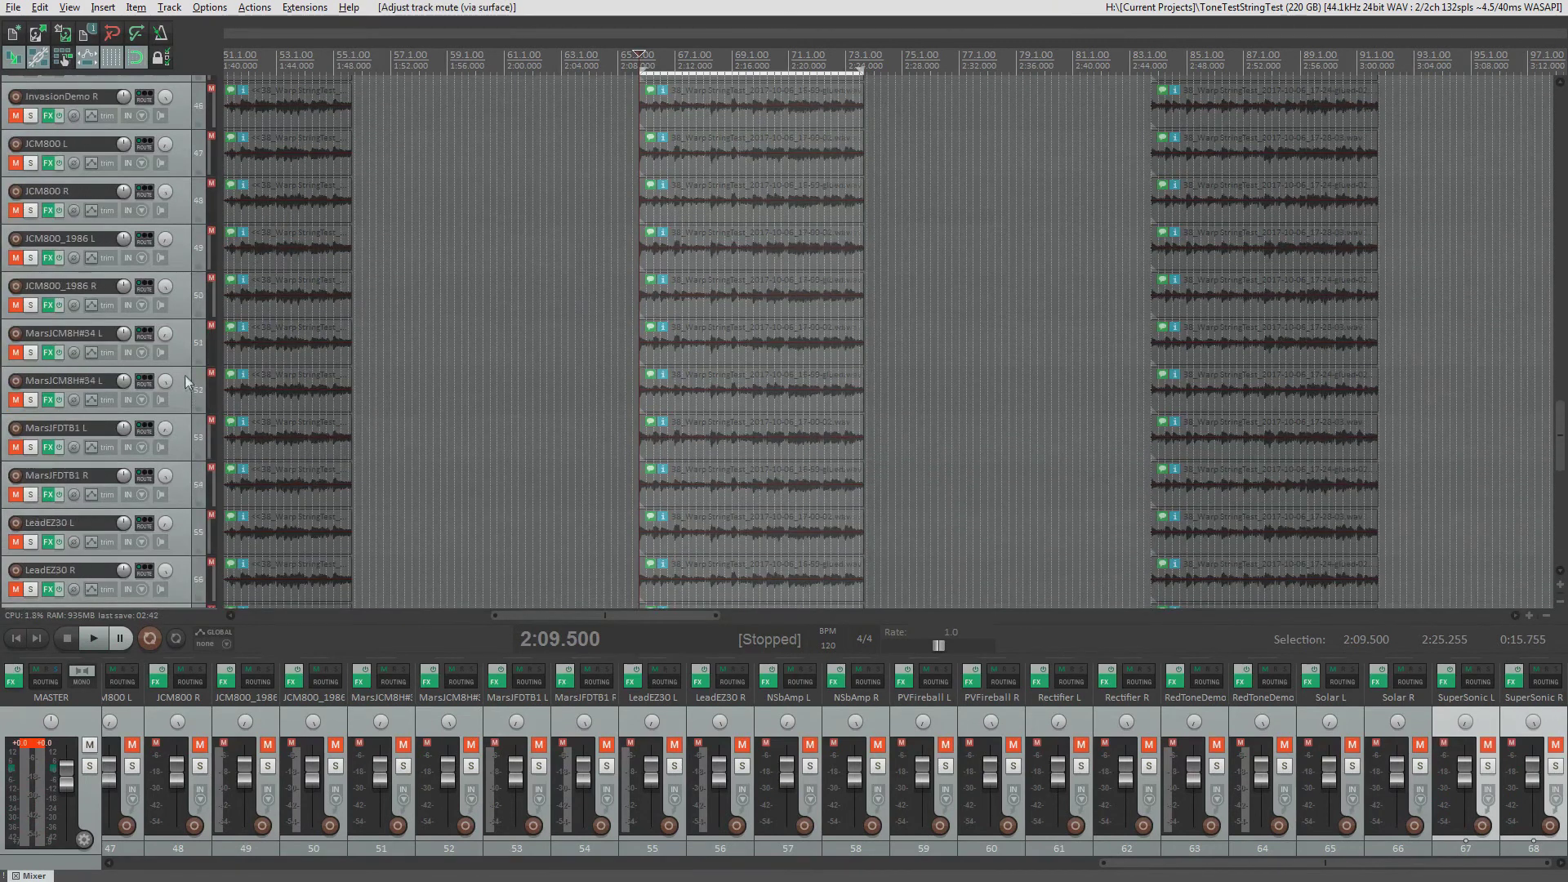
scroll(181, 379, up, 10)
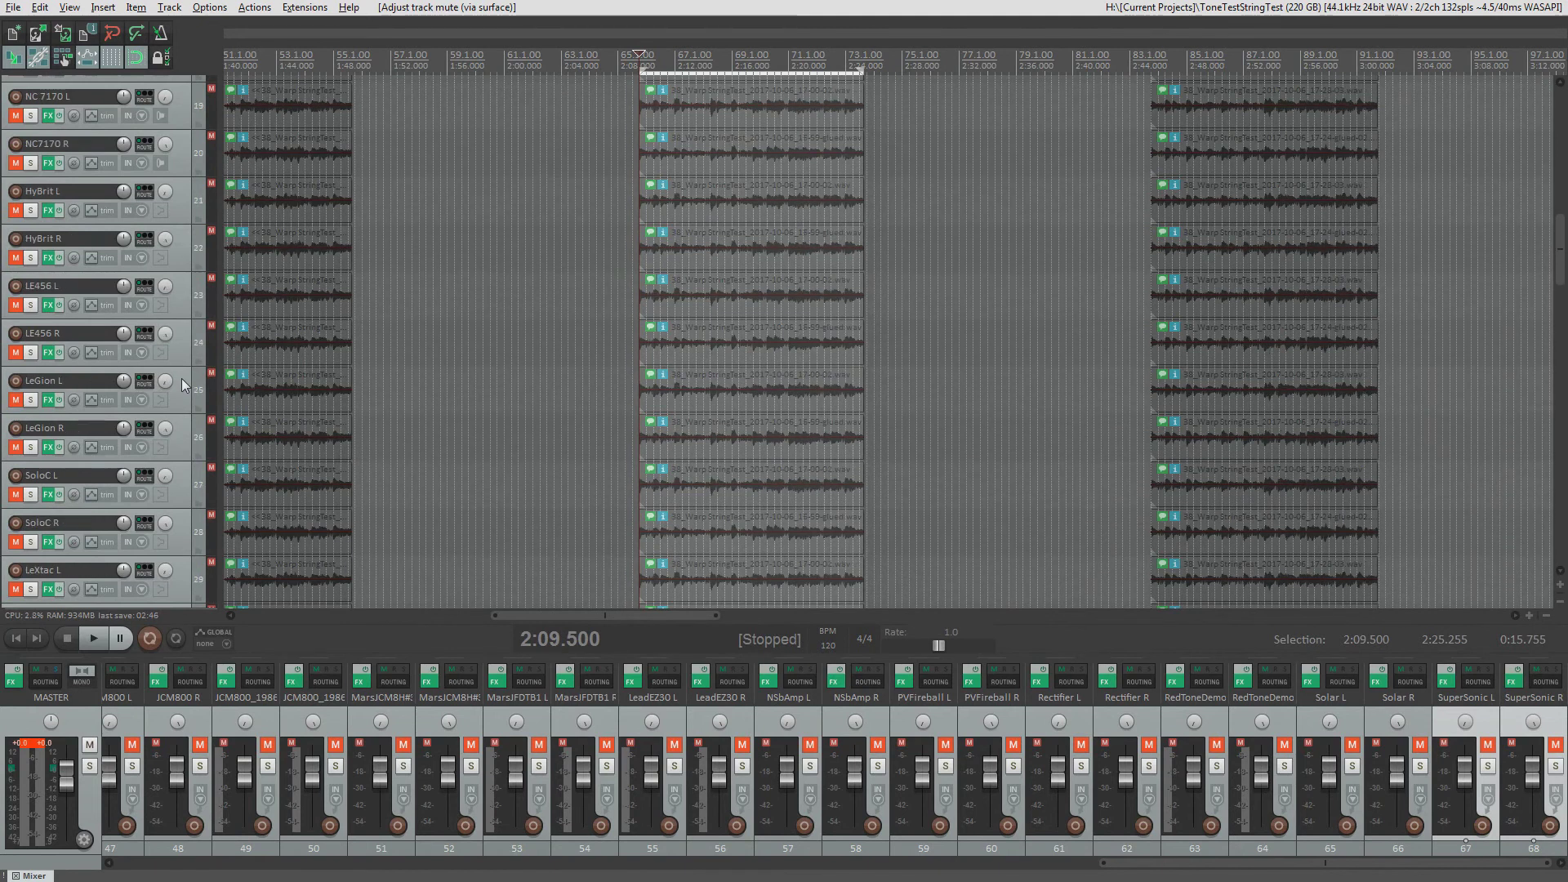
scroll(181, 379, up, 8)
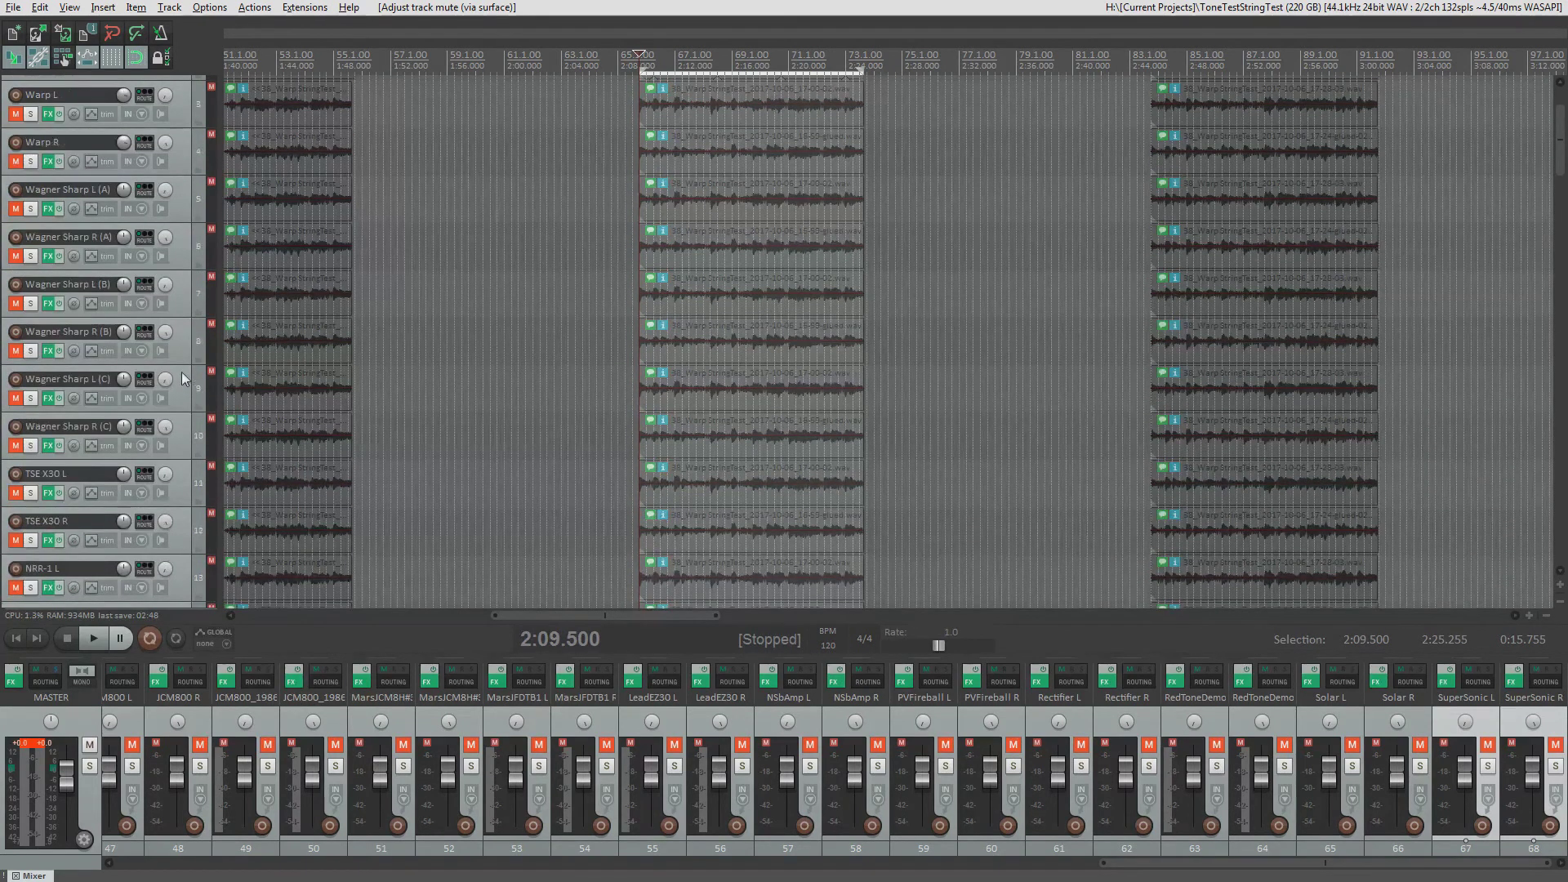
scroll(183, 379, up, 2)
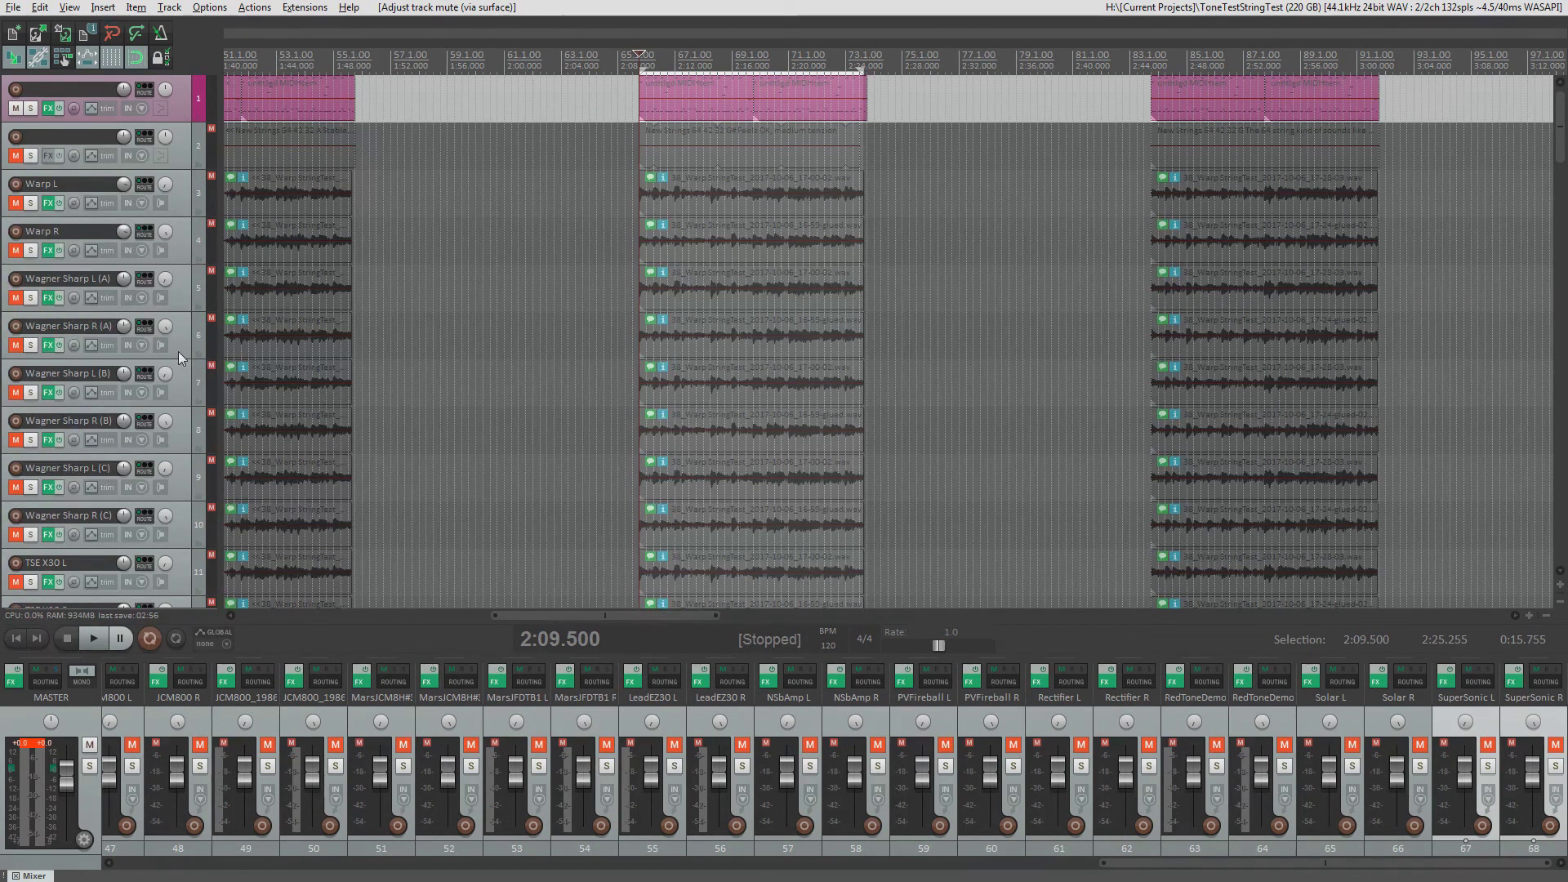
scroll(178, 351, down, 3)
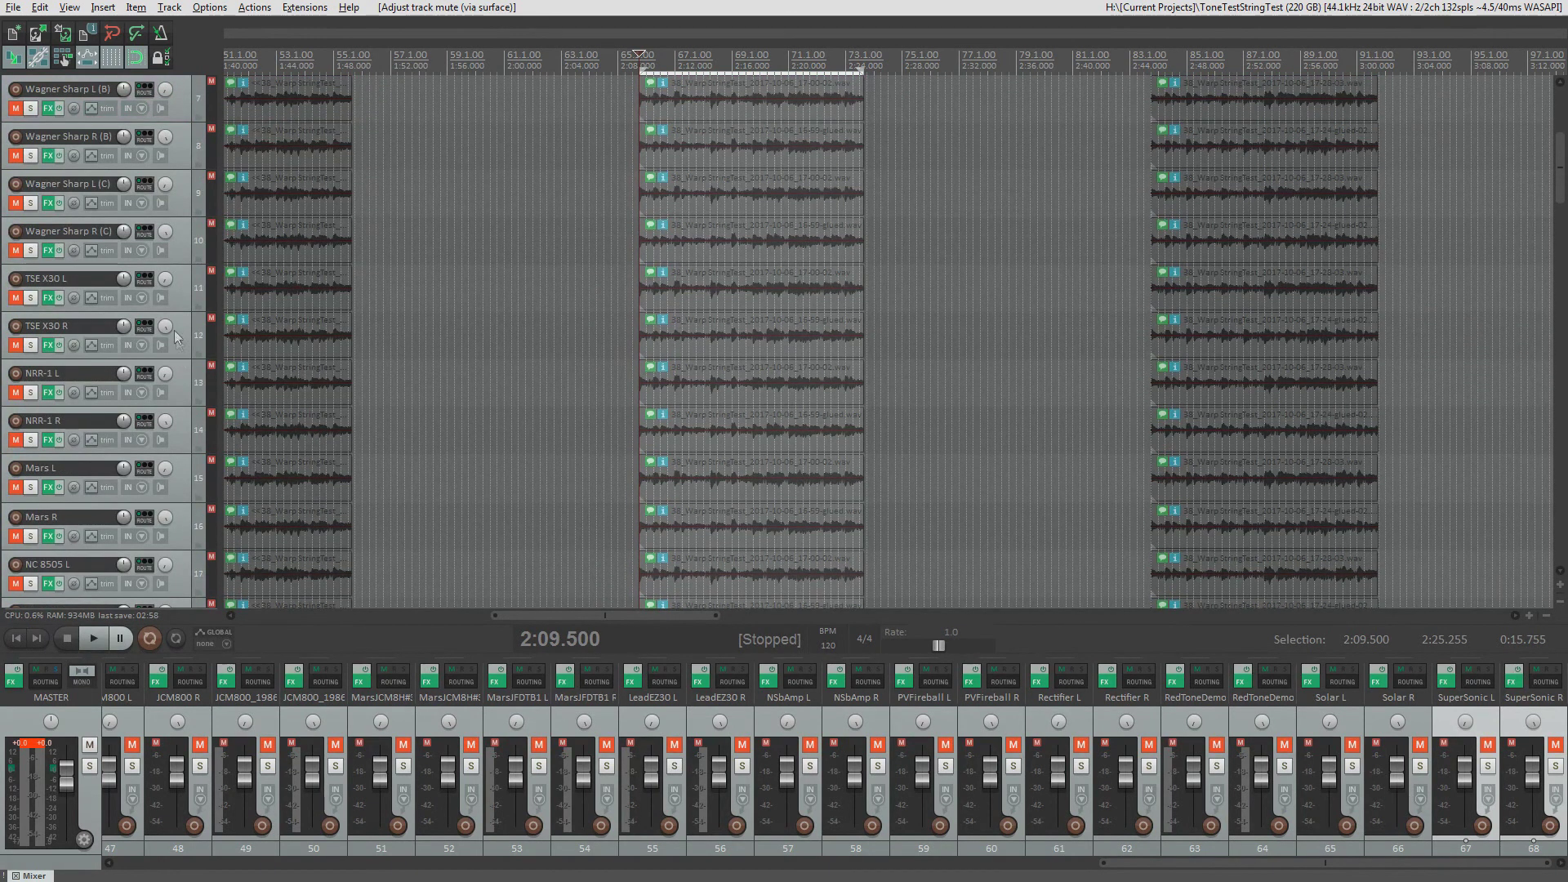
scroll(179, 327, down, 1)
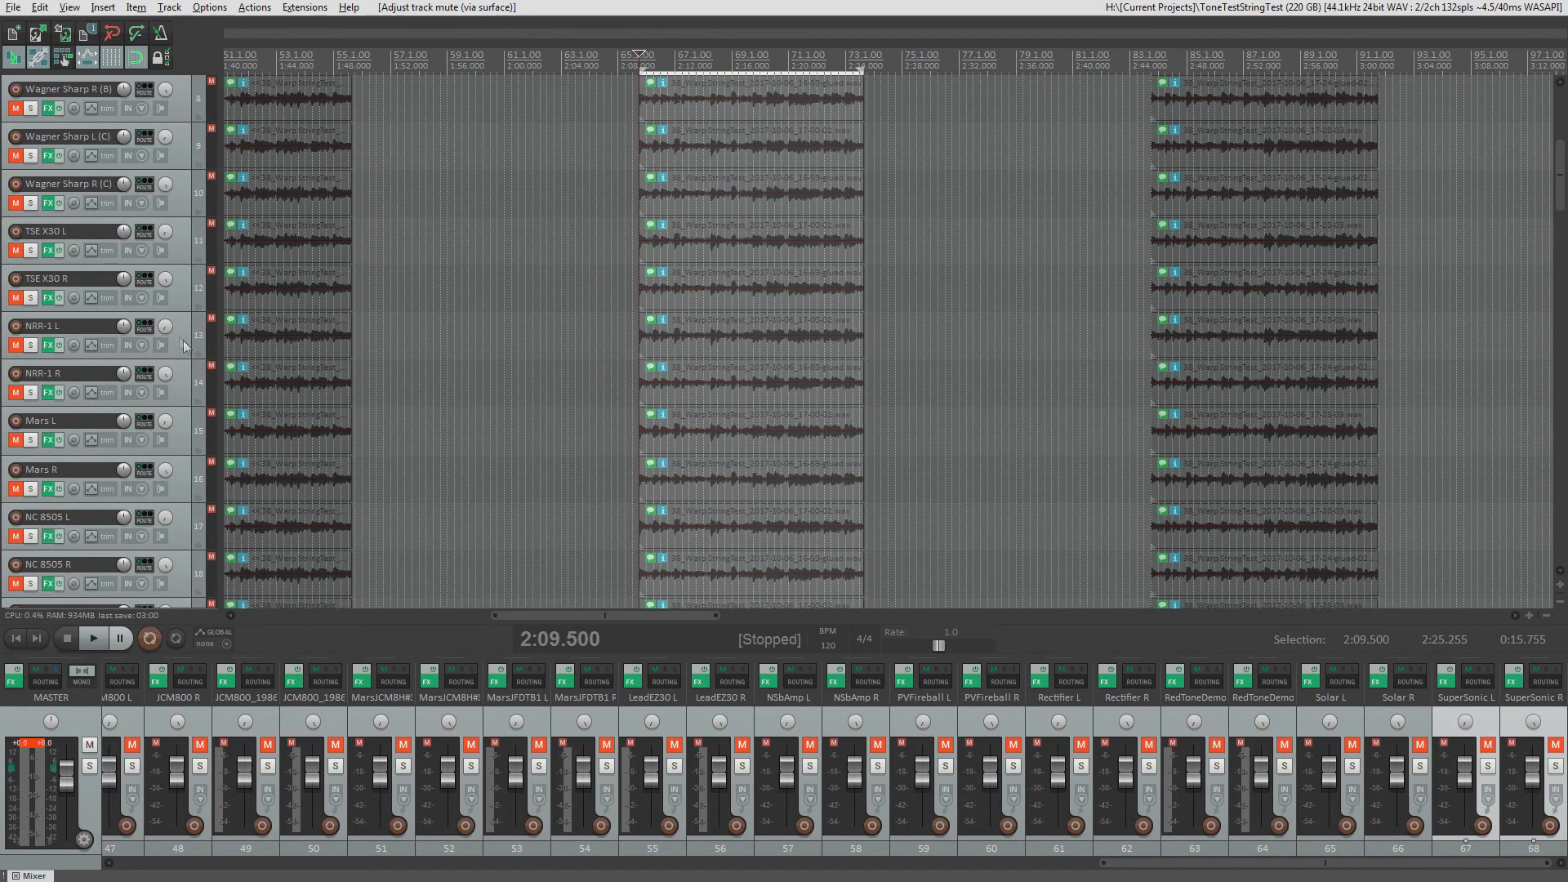
Step: View the effects chain of track 18, NC 8505 R, close it and return to the first tracks of the project
scroll(179, 335, down, 4)
click(190, 262)
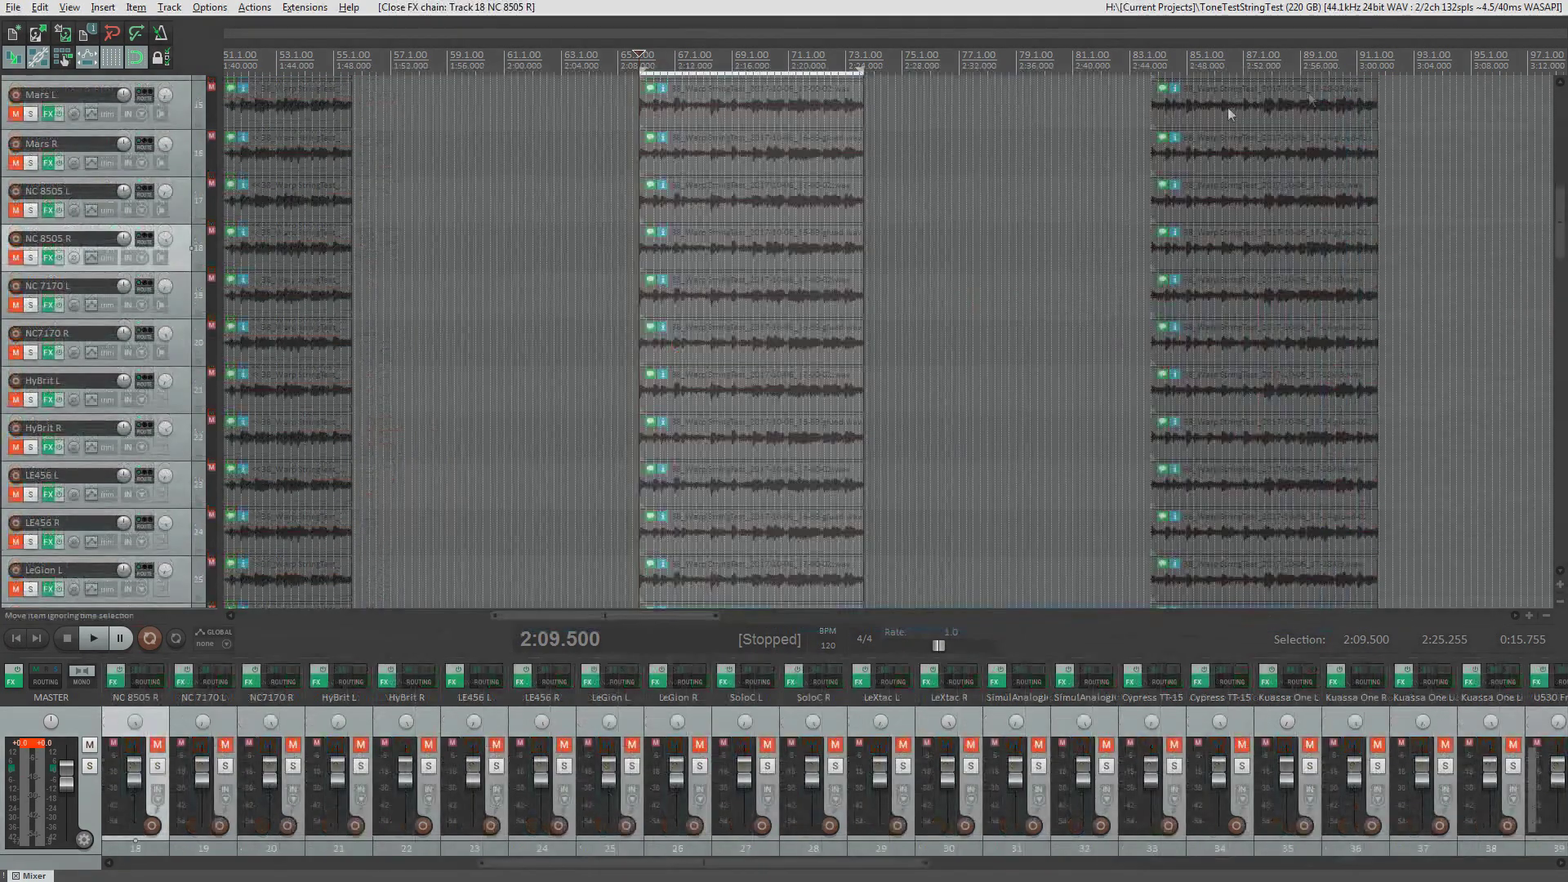
scroll(188, 261, up, 6)
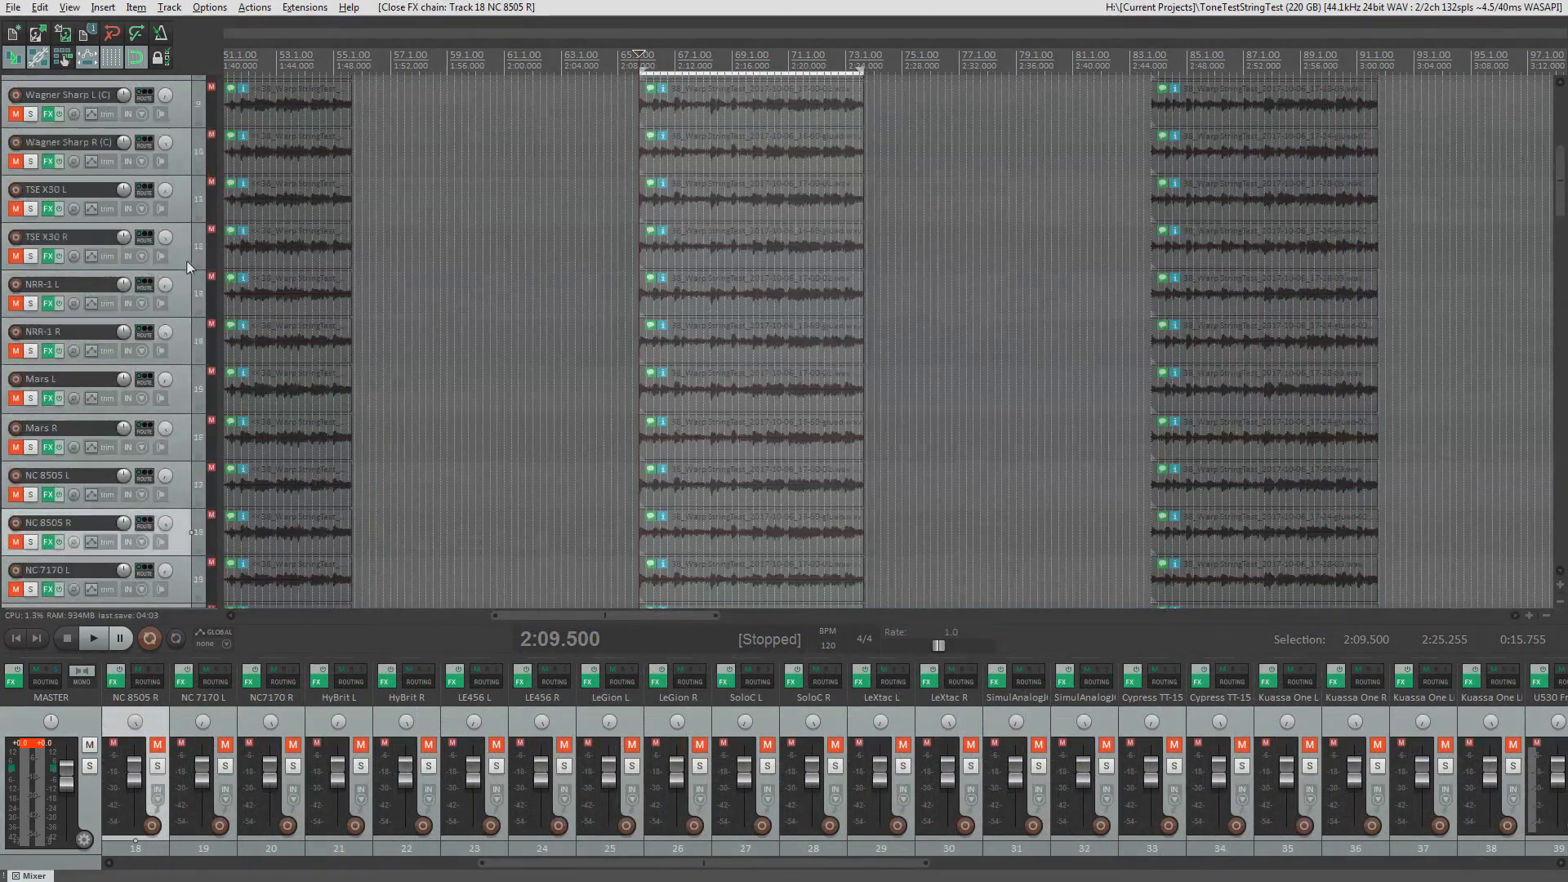
scroll(177, 258, up, 1)
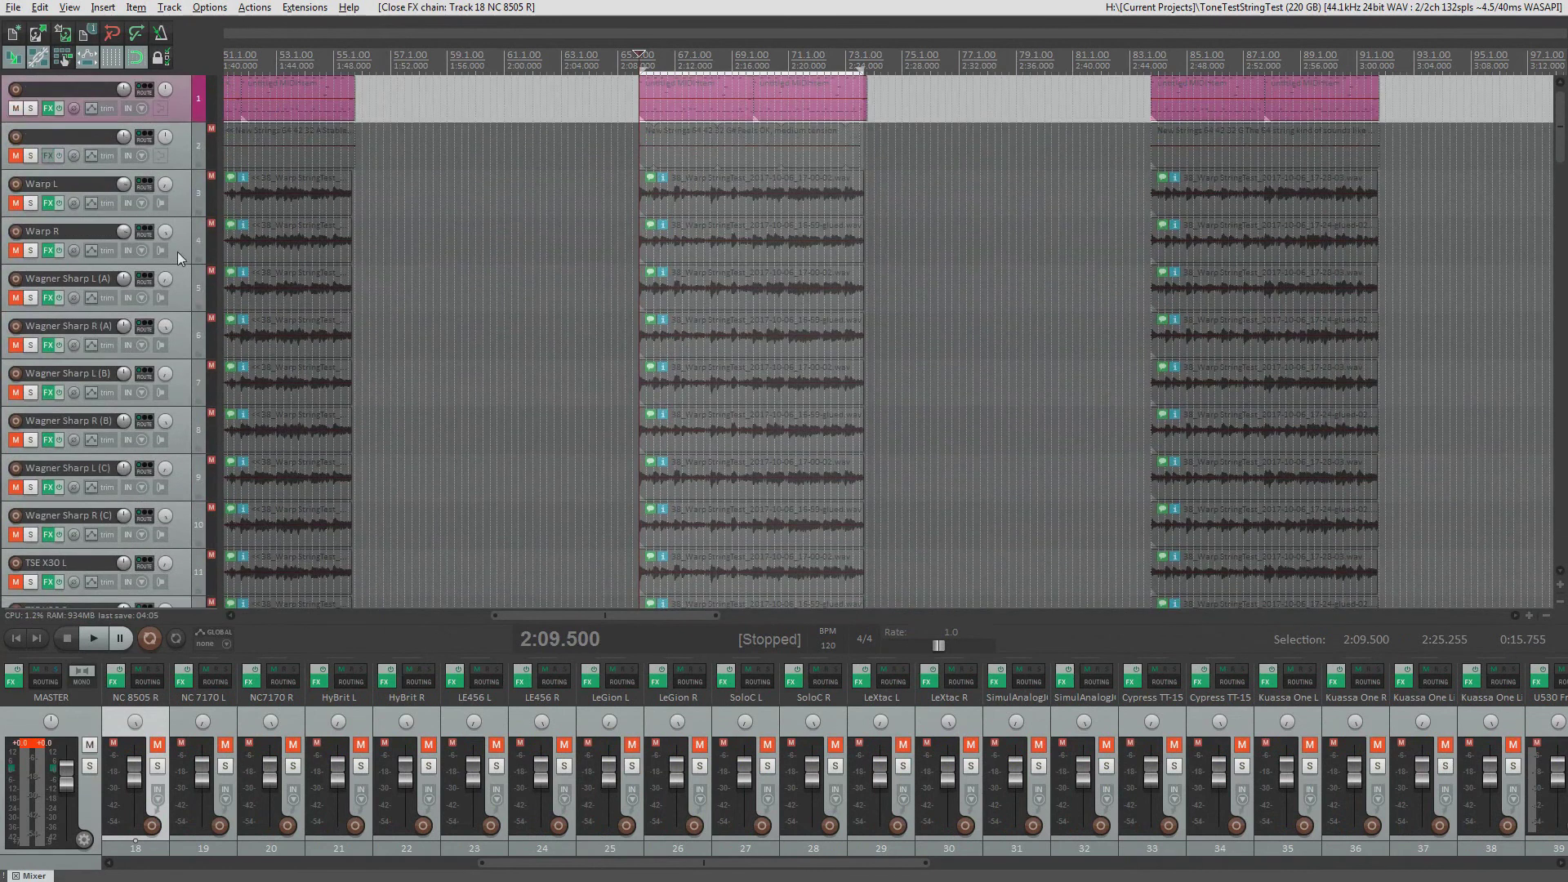
Step: Switch to OBS
key(alt+Tab)
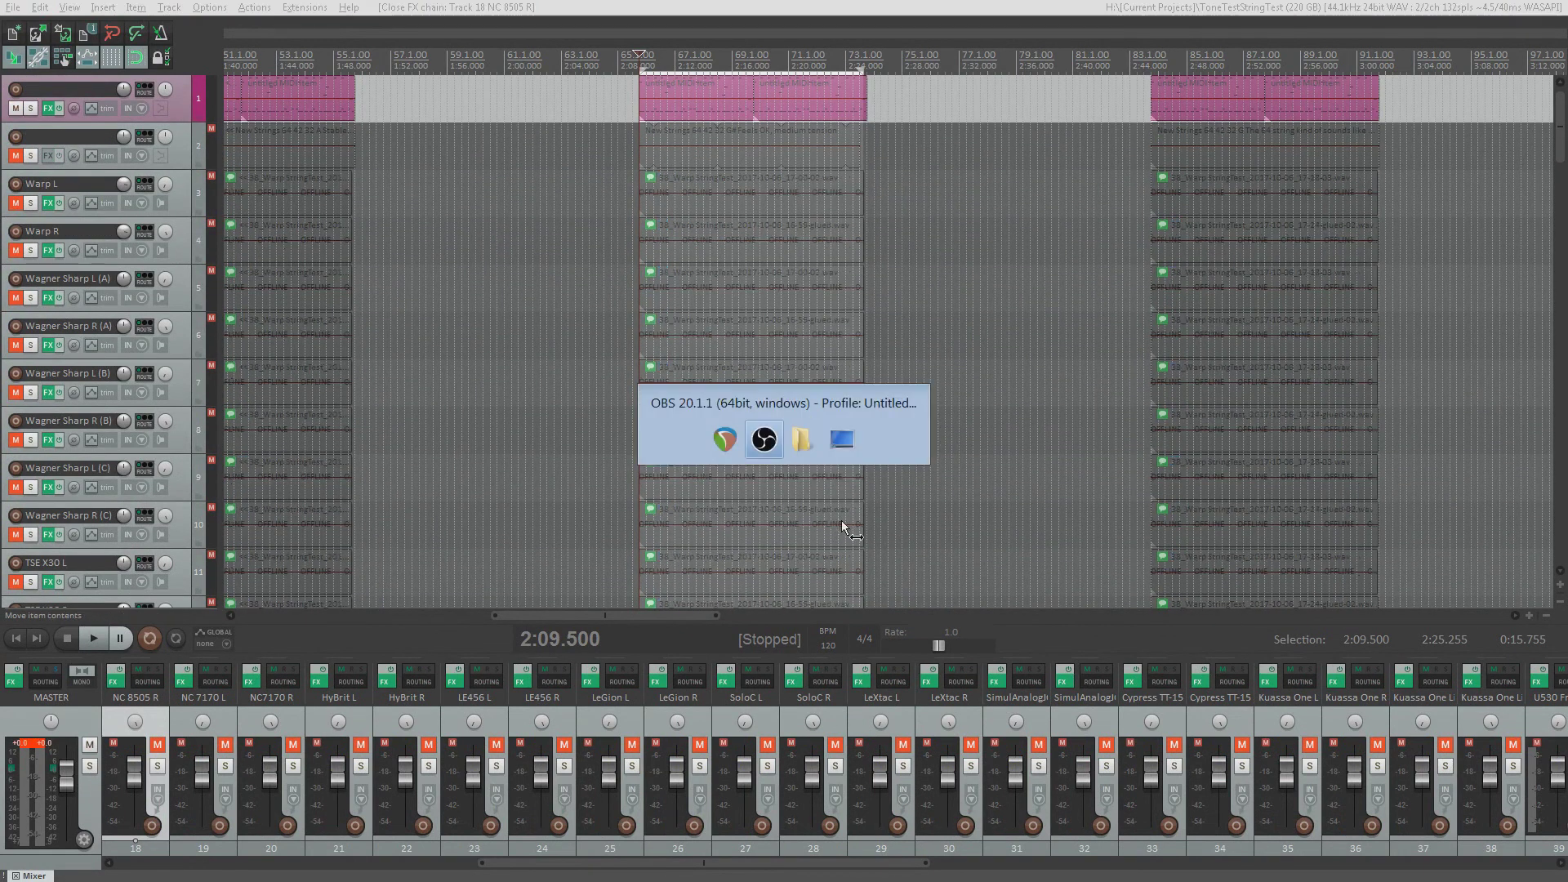